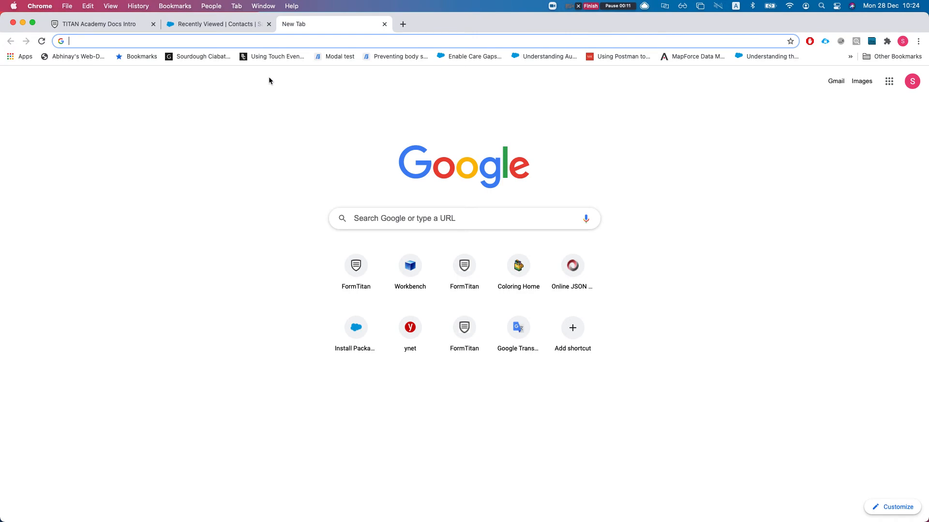
- Load appexchange.salesforce.com in the new tab from the 'app' autocompletion
{"action": "type", "text": "appexchange.salesforce.com"}
{"action": "key", "text": "Return"}
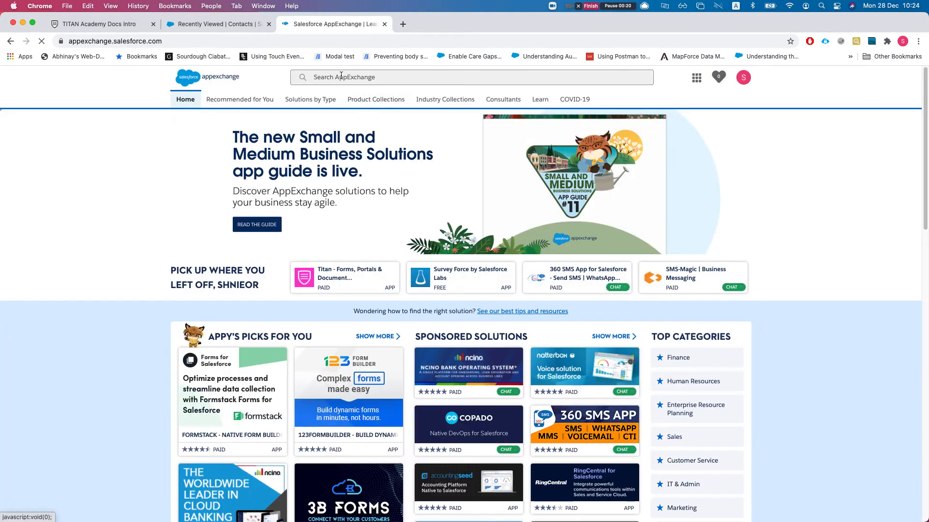
- Search AppExchange for 'Titan' and open the Titan – Forms, Portals & Document Generation listing
{"action": "left_click", "coordinate": [341, 76]}
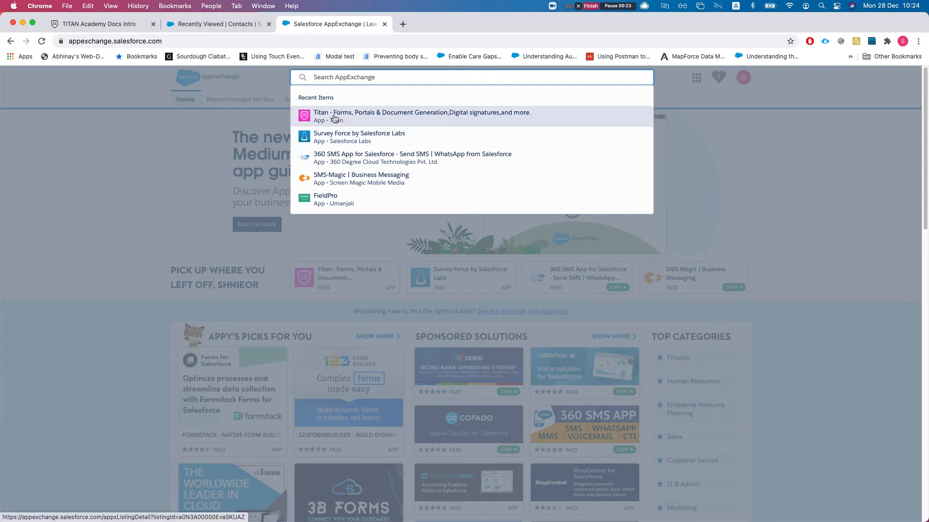
{"action": "type", "text": "Titan"}
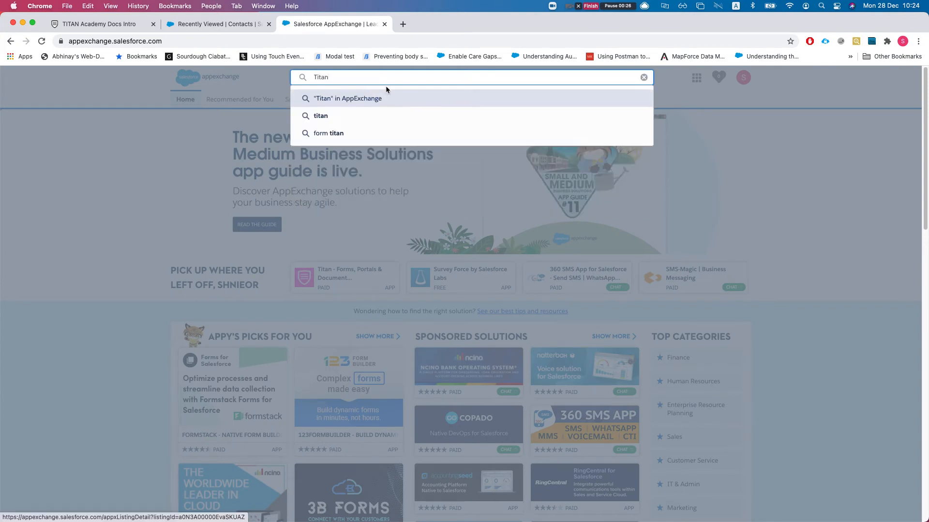
{"action": "left_click", "coordinate": [342, 117]}
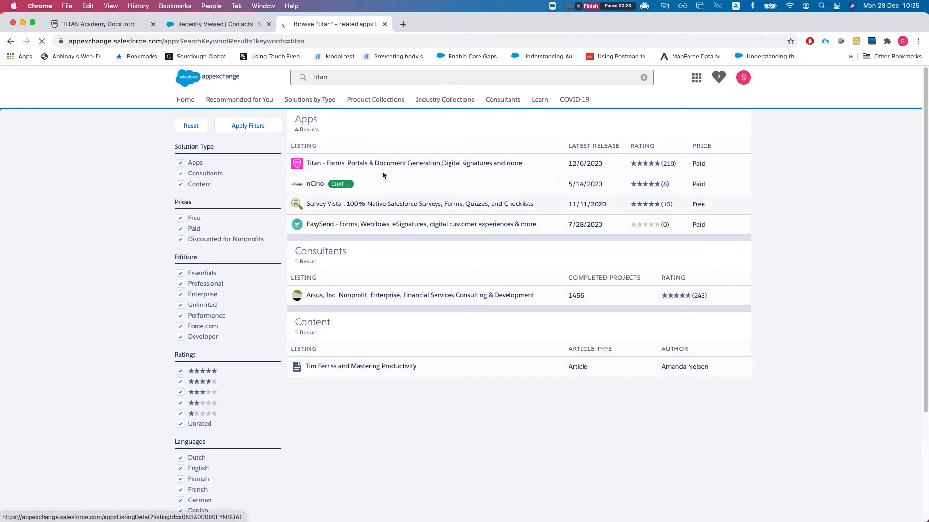
{"action": "mouse_move", "coordinate": [479, 171]}
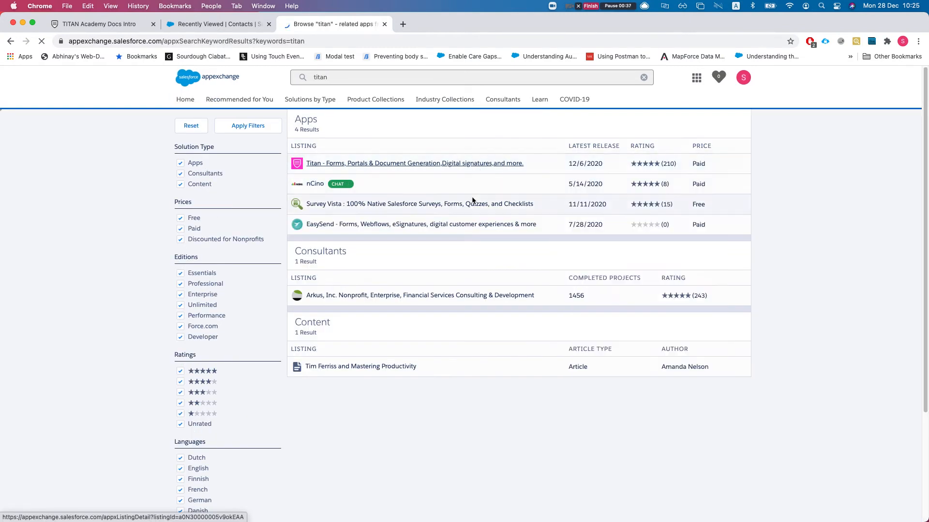
{"action": "left_click", "coordinate": [425, 151]}
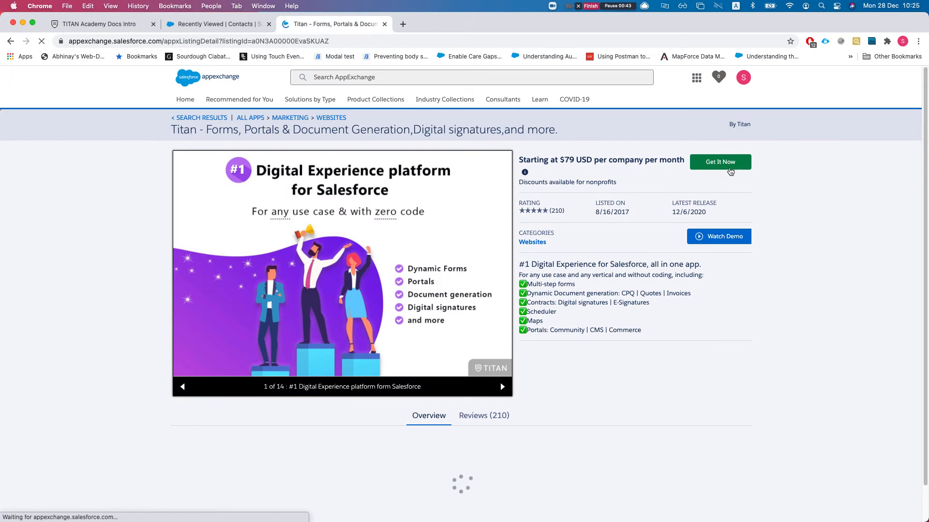
- Choose Get It Now, Install in Production, accept the terms and confirm the installation
{"action": "left_click", "coordinate": [729, 166]}
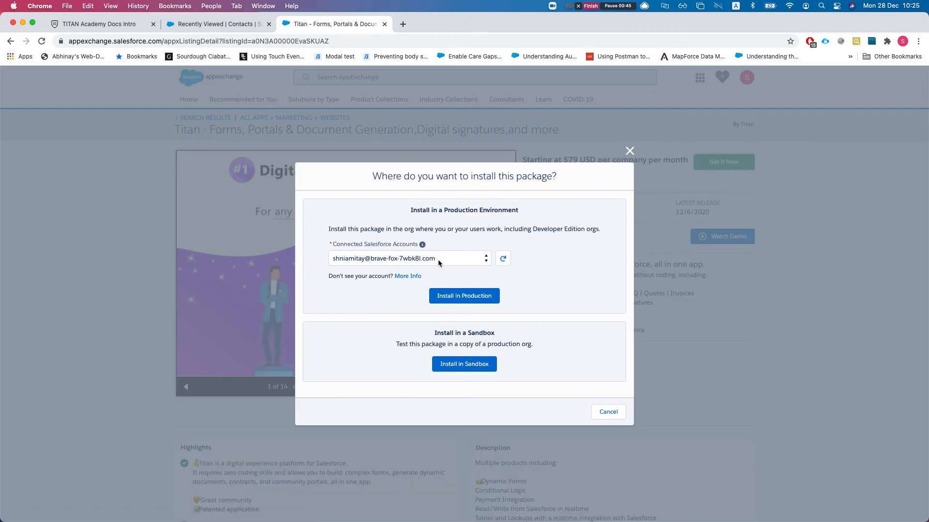
{"action": "left_click", "coordinate": [464, 297]}
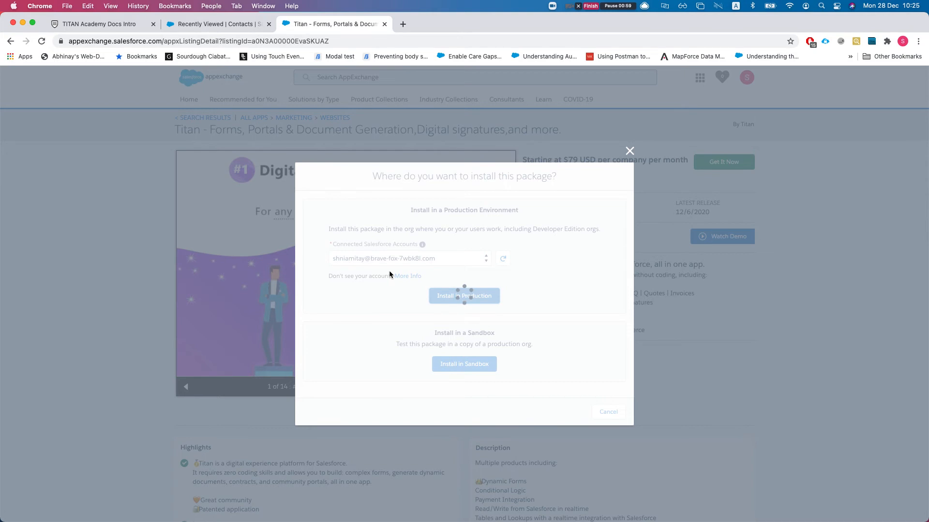
{"action": "scroll", "coordinate": [397, 338], "scroll_direction": "down", "scroll_amount": 1}
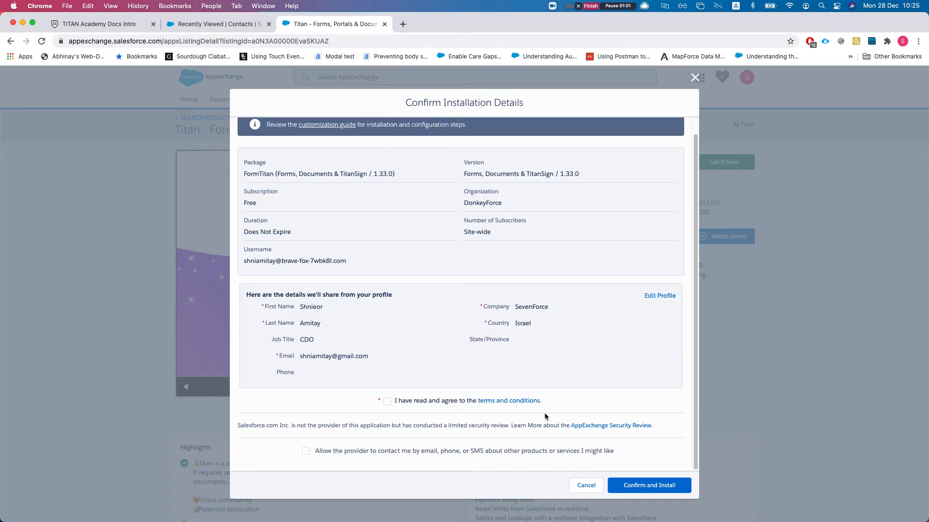
{"action": "left_click", "coordinate": [395, 404]}
{"action": "left_click", "coordinate": [638, 485]}
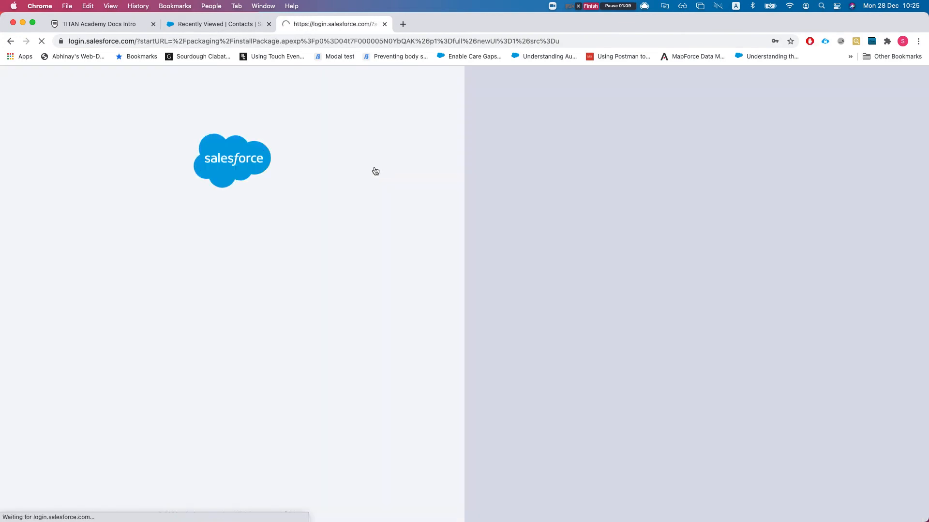
- Log in, install Titan for all users, and return to the TITAN Academy Docs Intro tab
{"action": "left_click", "coordinate": [257, 299]}
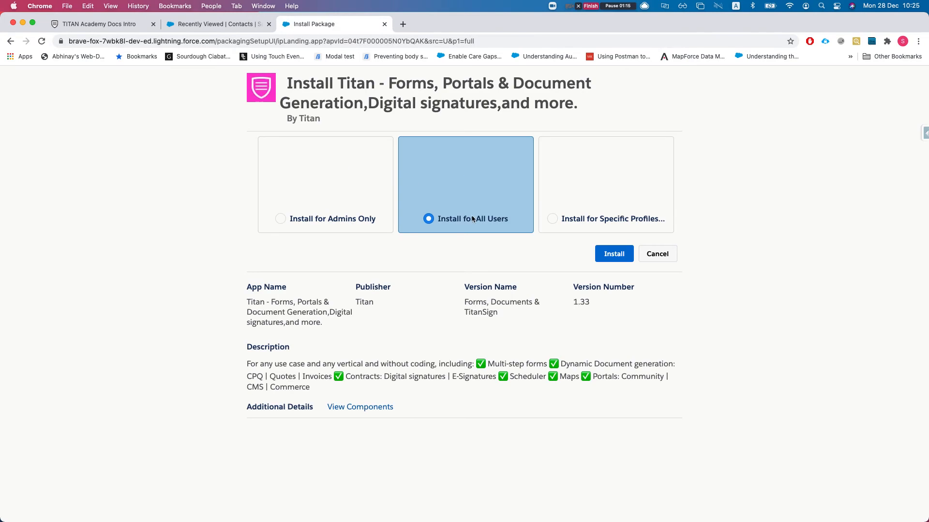
{"action": "left_click", "coordinate": [615, 259]}
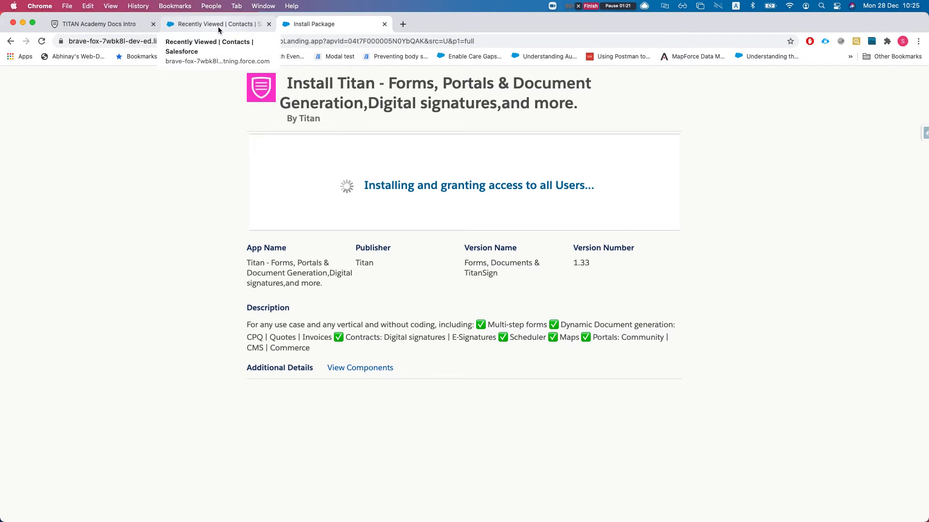
{"action": "left_click", "coordinate": [114, 25]}
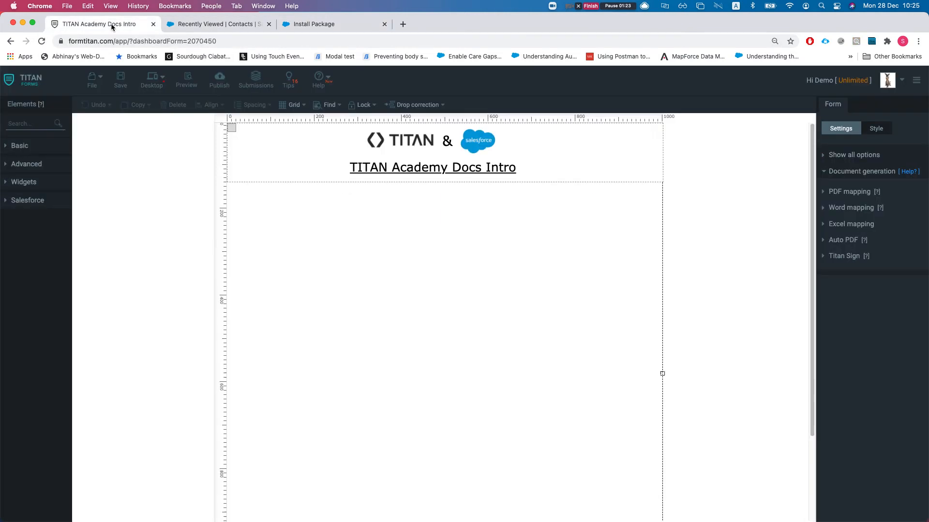
- Expand Document generation, then PDF mapping, to reveal the Default mapping
{"action": "left_click", "coordinate": [865, 172]}
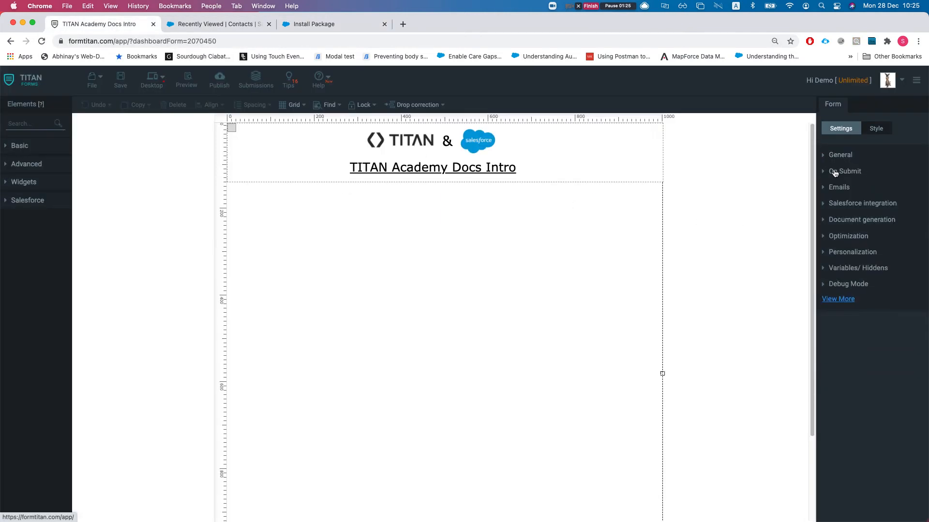
{"action": "left_click", "coordinate": [846, 219]}
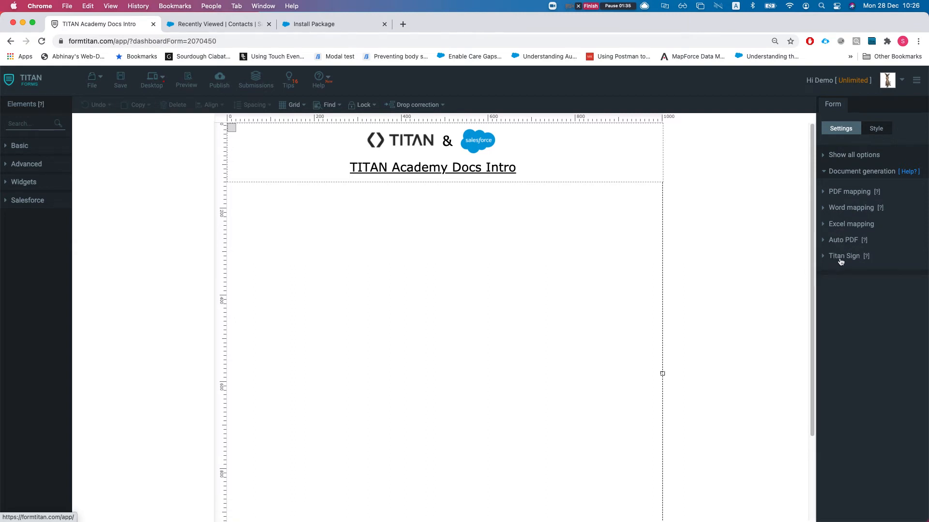
{"action": "left_click", "coordinate": [855, 196]}
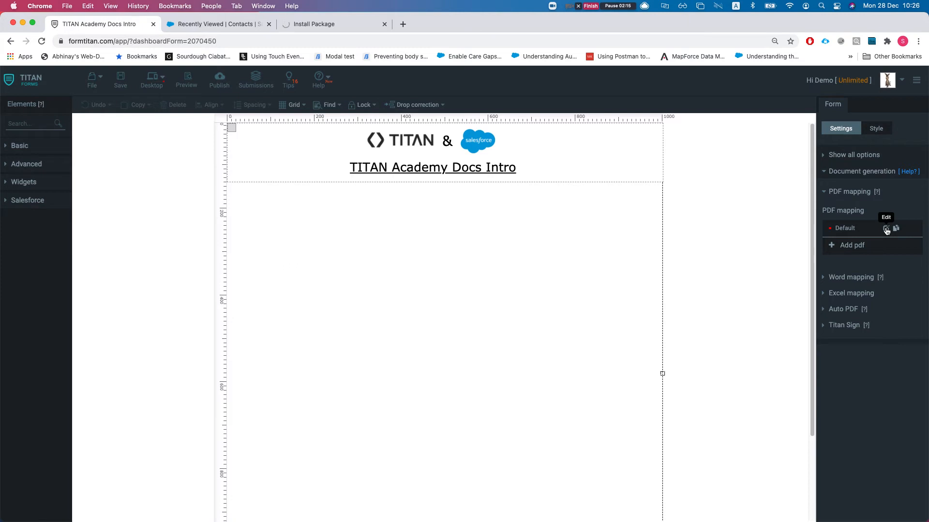
- Add a page from 'employee information form 01-converted.pdf' to the Default PDF mapping
{"action": "left_click", "coordinate": [886, 229]}
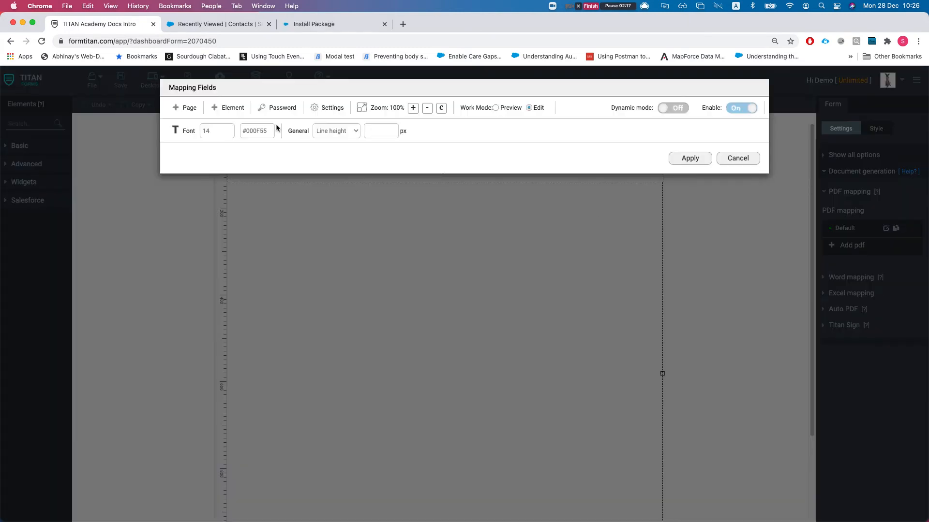
{"action": "left_click", "coordinate": [186, 107]}
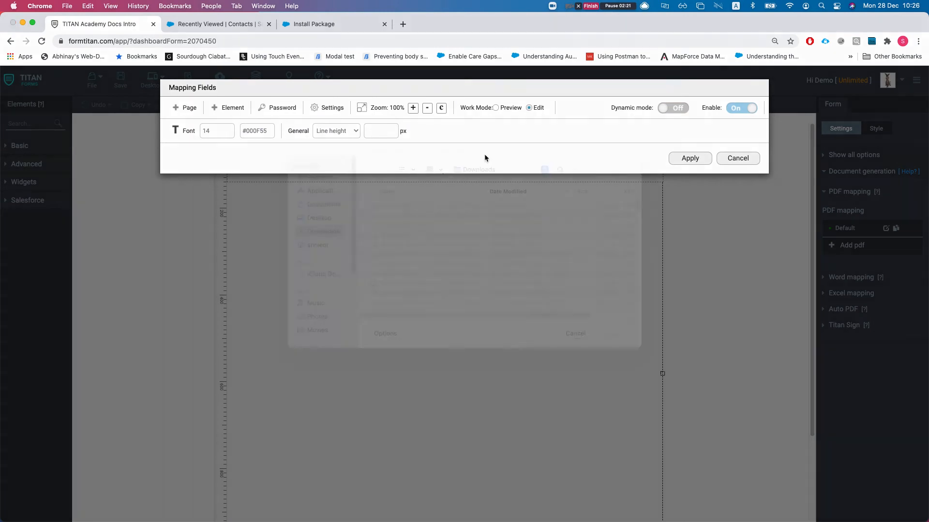
{"action": "left_click", "coordinate": [576, 186]}
{"action": "type", "text": "e"}
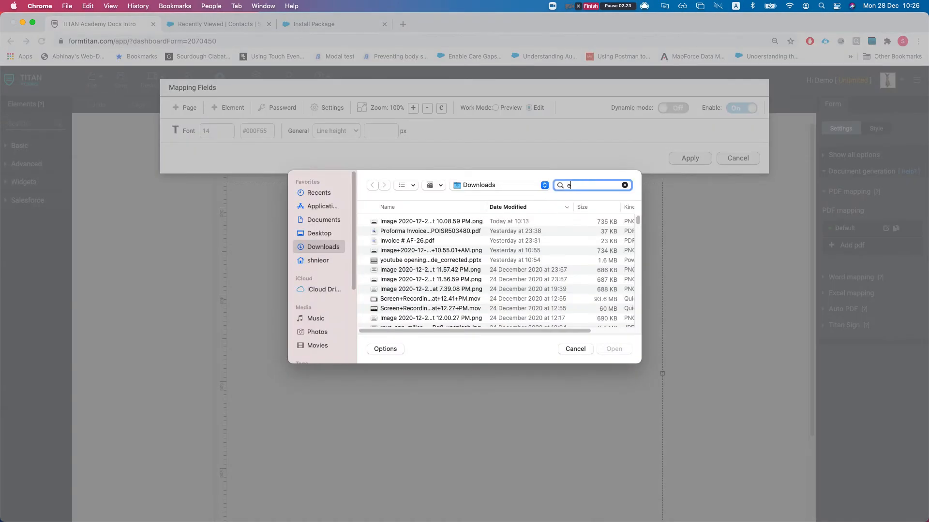
{"action": "type", "text": "mployee"}
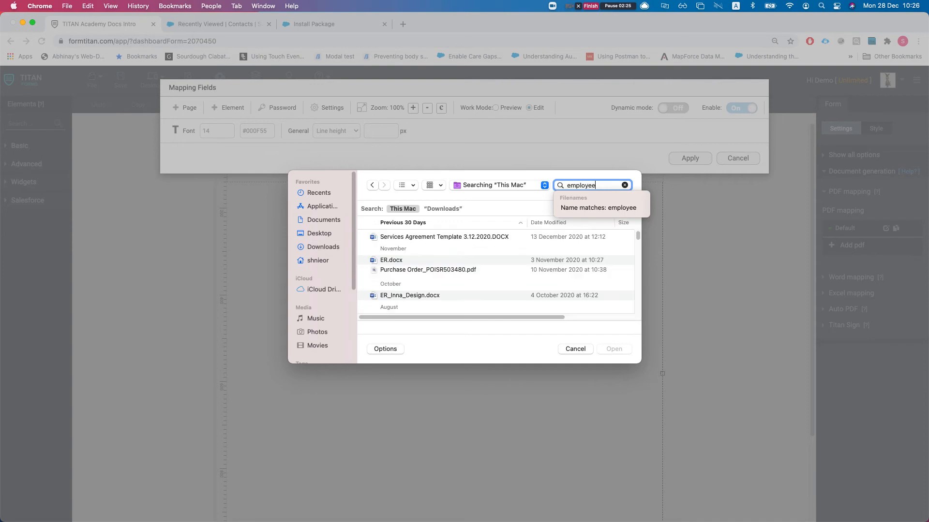
{"action": "key", "text": "Down"}
{"action": "scroll", "coordinate": [460, 257], "scroll_direction": "down", "scroll_amount": 5}
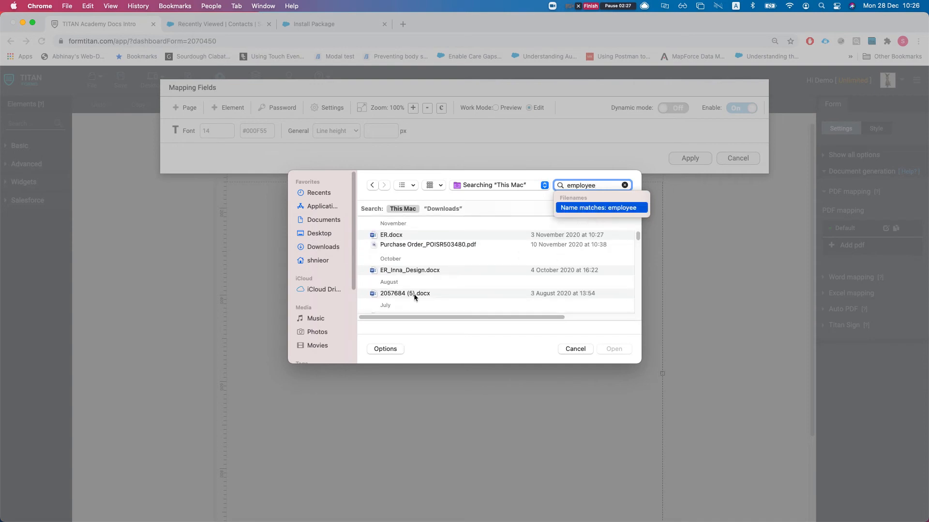
{"action": "scroll", "coordinate": [419, 303], "scroll_direction": "down", "scroll_amount": 5}
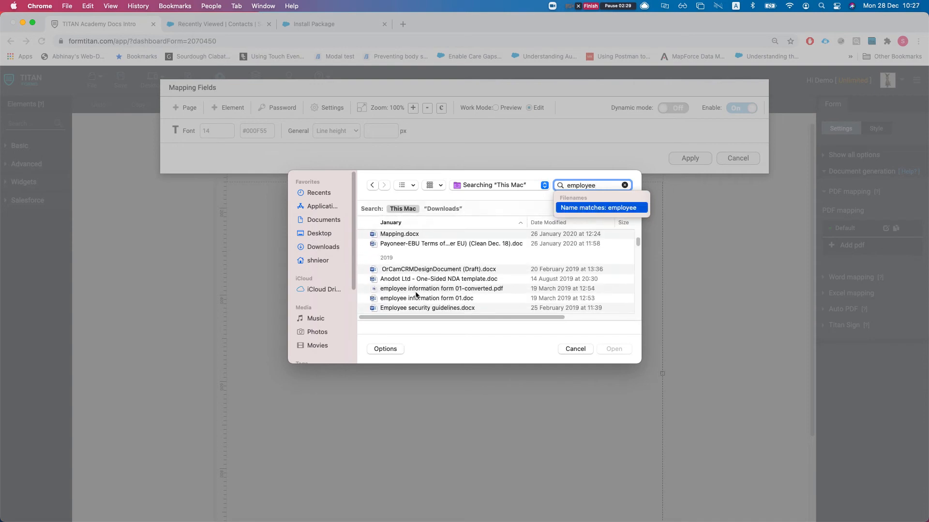
{"action": "left_click", "coordinate": [409, 290]}
{"action": "double_click", "coordinate": [409, 292]}
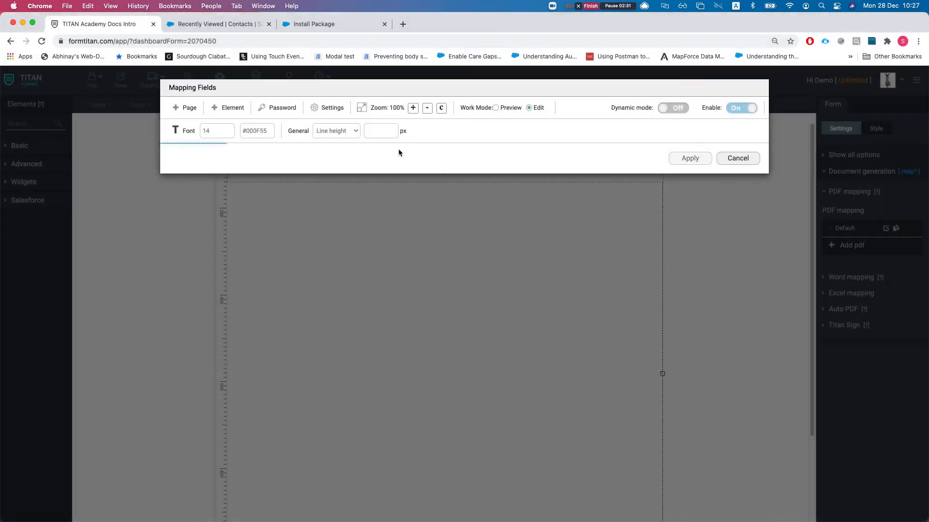
- Switch on Dynamic mode for the Default PDF mapping
{"action": "scroll", "coordinate": [400, 290], "scroll_direction": "down", "scroll_amount": 10}
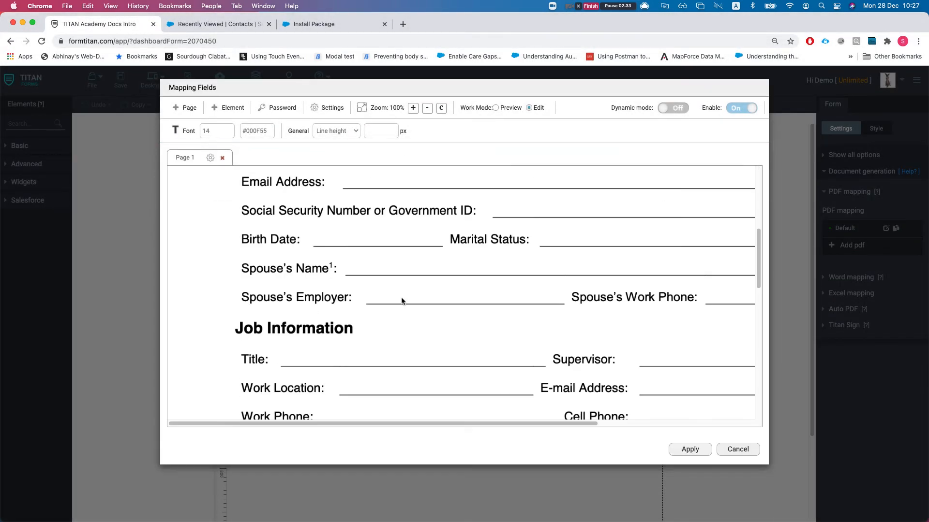
{"action": "scroll", "coordinate": [396, 305], "scroll_direction": "down", "scroll_amount": 3}
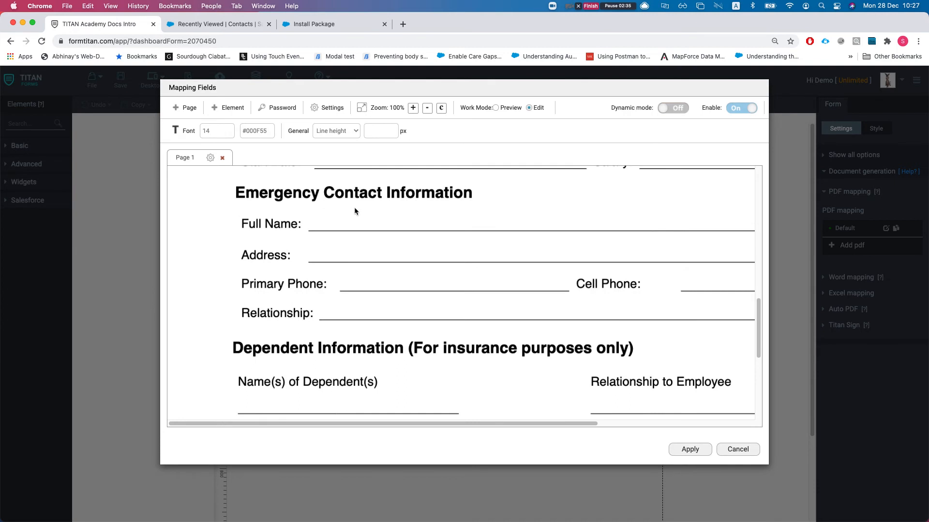
{"action": "scroll", "coordinate": [338, 238], "scroll_direction": "down", "scroll_amount": 15}
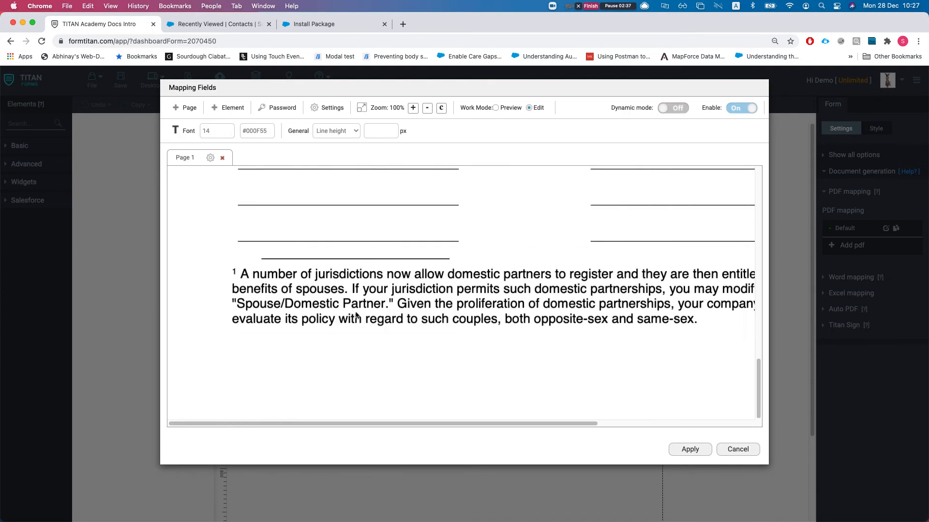
{"action": "scroll", "coordinate": [355, 313], "scroll_direction": "up", "scroll_amount": 3}
{"action": "scroll", "coordinate": [512, 348], "scroll_direction": "up", "scroll_amount": 7}
{"action": "scroll", "coordinate": [512, 348], "scroll_direction": "up", "scroll_amount": 10}
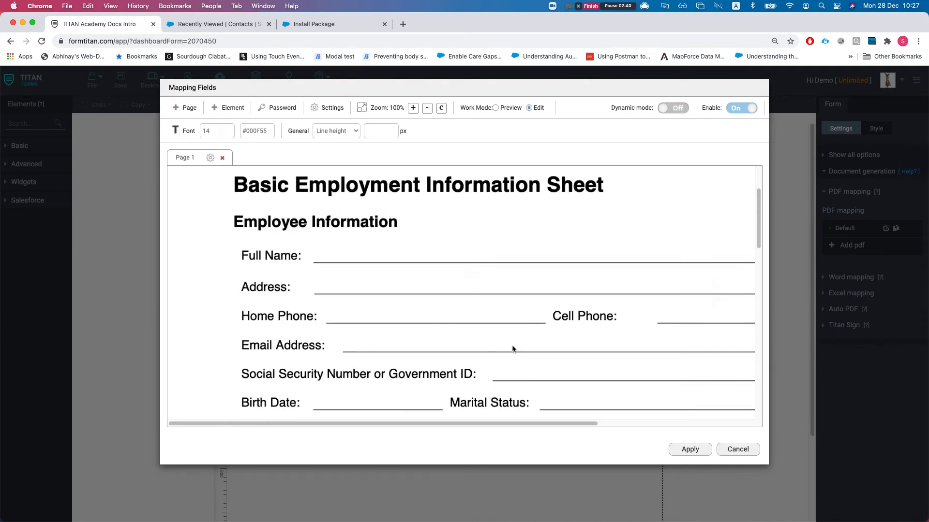
{"action": "left_click", "coordinate": [677, 109]}
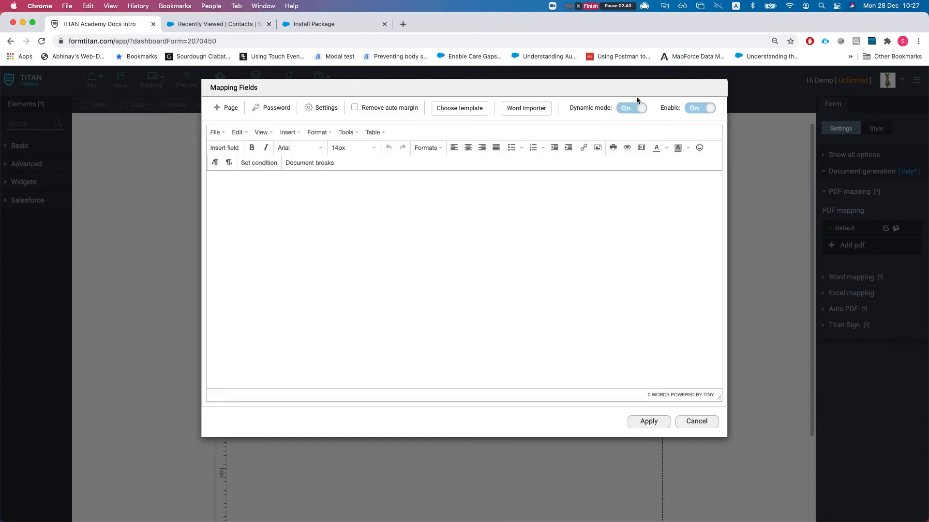
- Browse the Insert Field options, cancel it, and cancel the Mapping Fields dialog unchanged
{"action": "left_click", "coordinate": [224, 148]}
{"action": "left_click", "coordinate": [391, 122]}
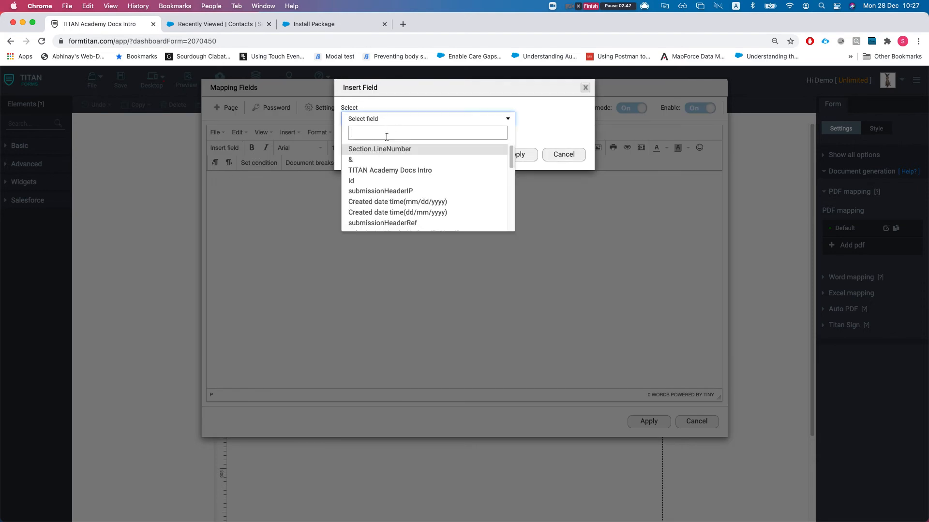
{"action": "left_click", "coordinate": [264, 231]}
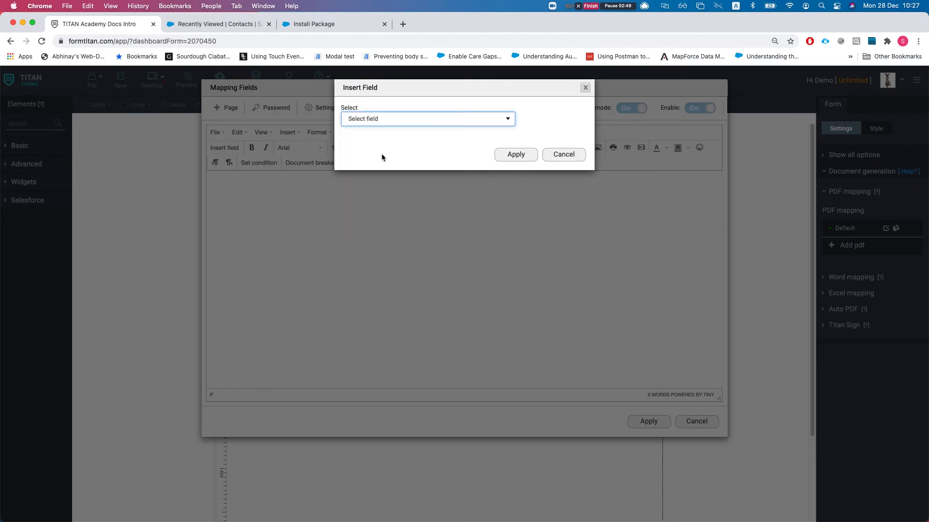
{"action": "left_click", "coordinate": [564, 156]}
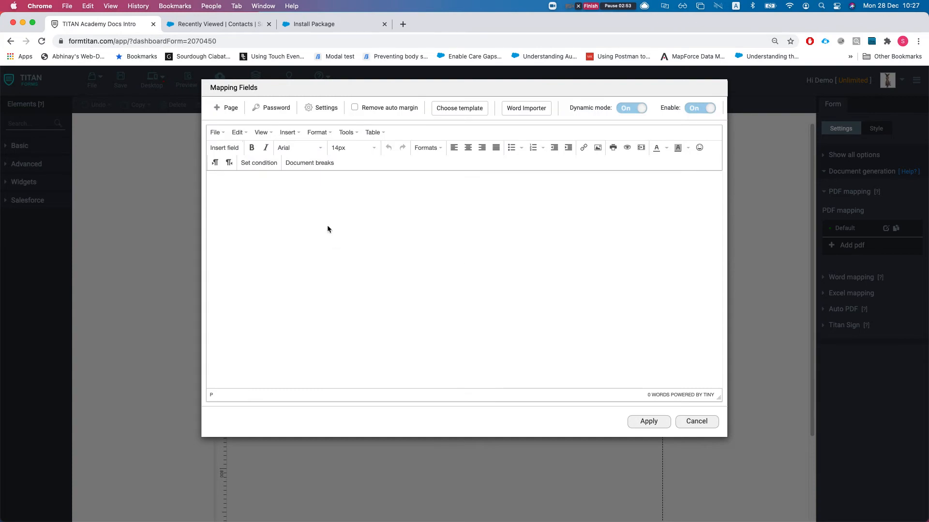
{"action": "left_click", "coordinate": [698, 422]}
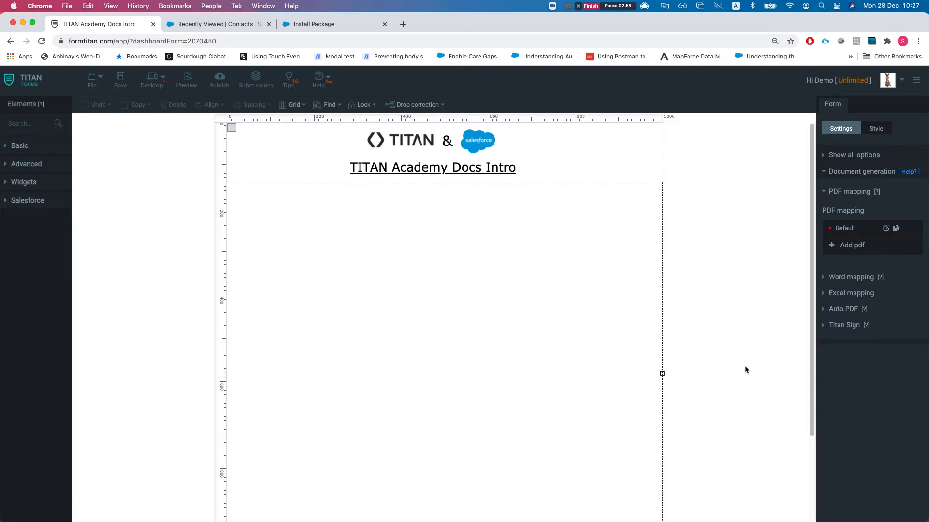
- Review Word mapping's docx output and Signature / Interactive options, cancel, then expand Excel mapping
{"action": "left_click", "coordinate": [850, 277]}
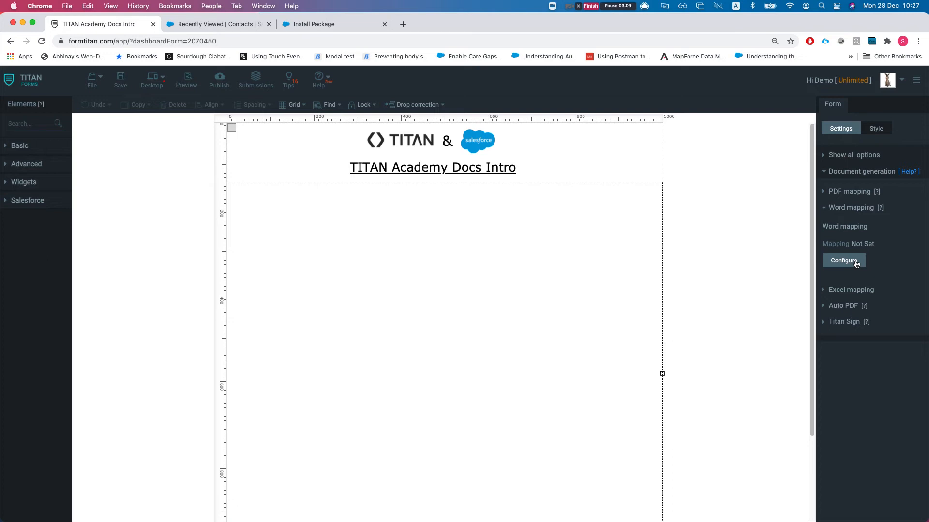
{"action": "left_click", "coordinate": [855, 264]}
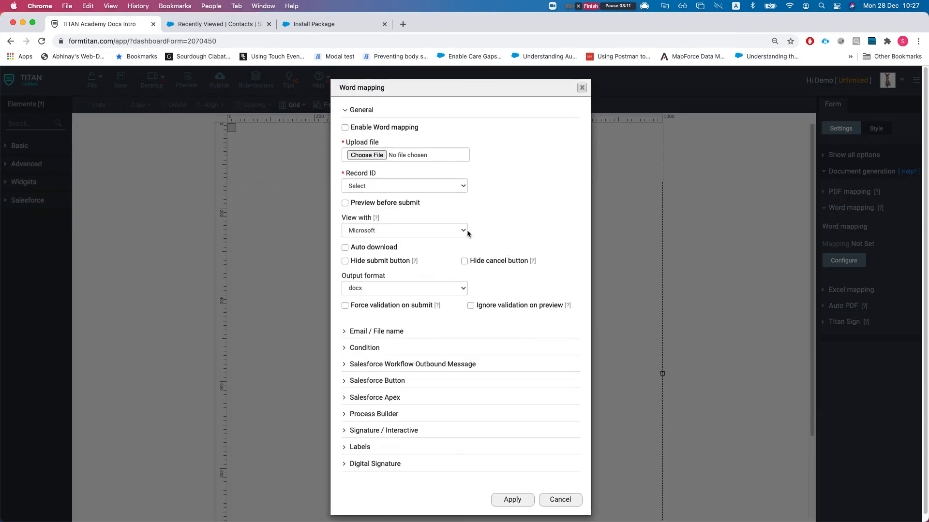
{"action": "left_click", "coordinate": [391, 293]}
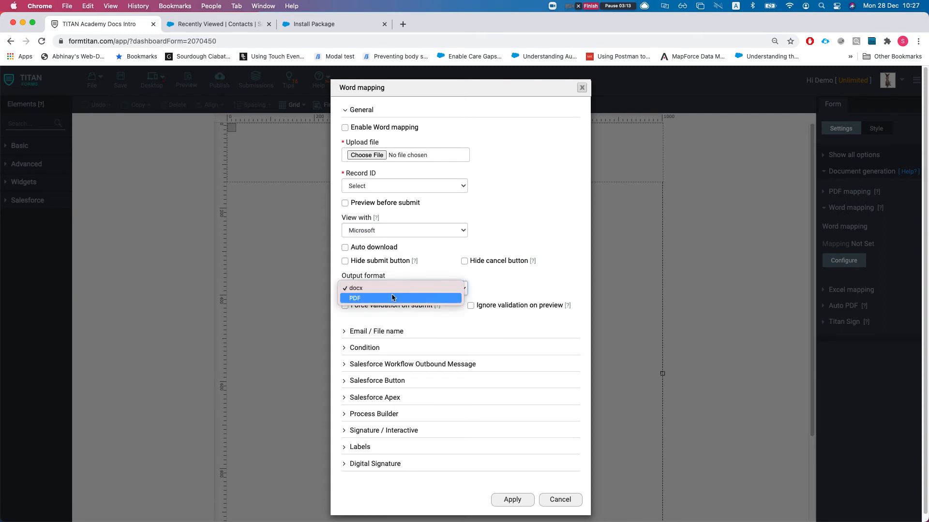
{"action": "left_click", "coordinate": [503, 292]}
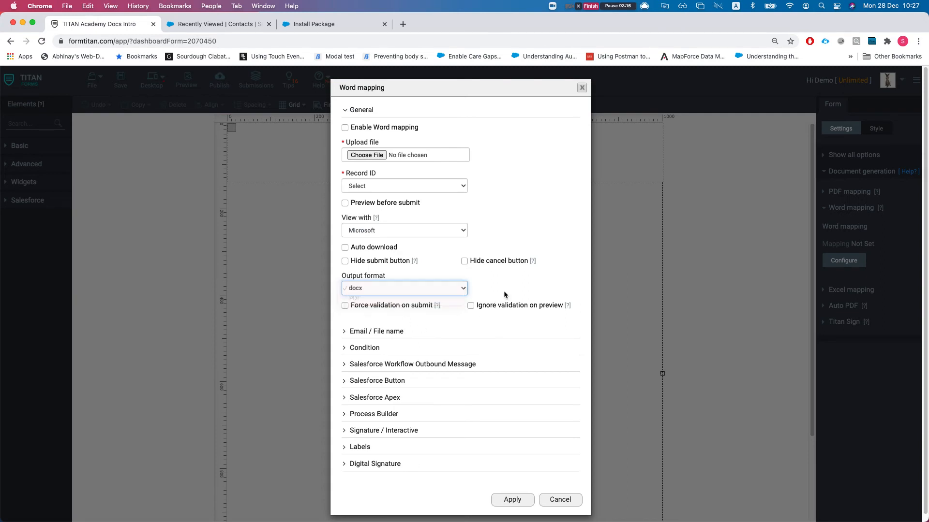
{"action": "left_click", "coordinate": [399, 430]}
{"action": "scroll", "coordinate": [406, 445], "scroll_direction": "down", "scroll_amount": 1}
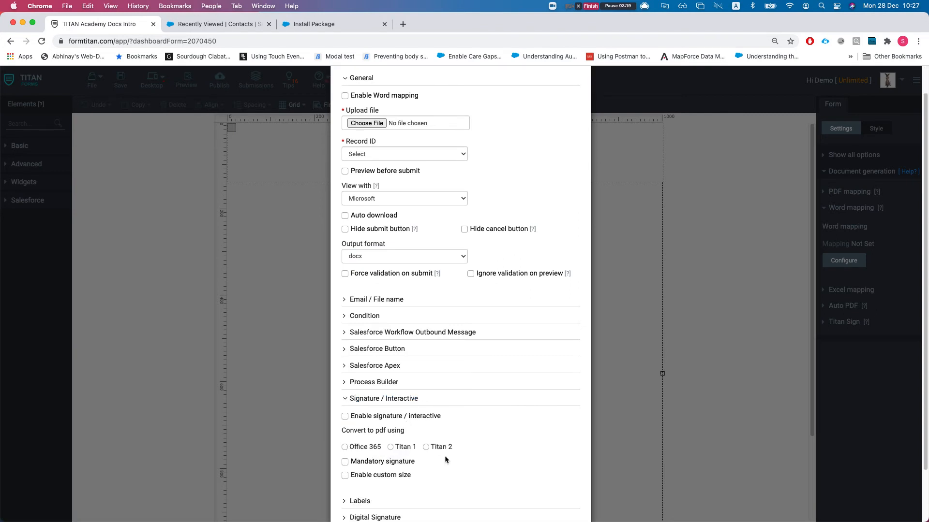
{"action": "scroll", "coordinate": [447, 410], "scroll_direction": "up", "scroll_amount": 1}
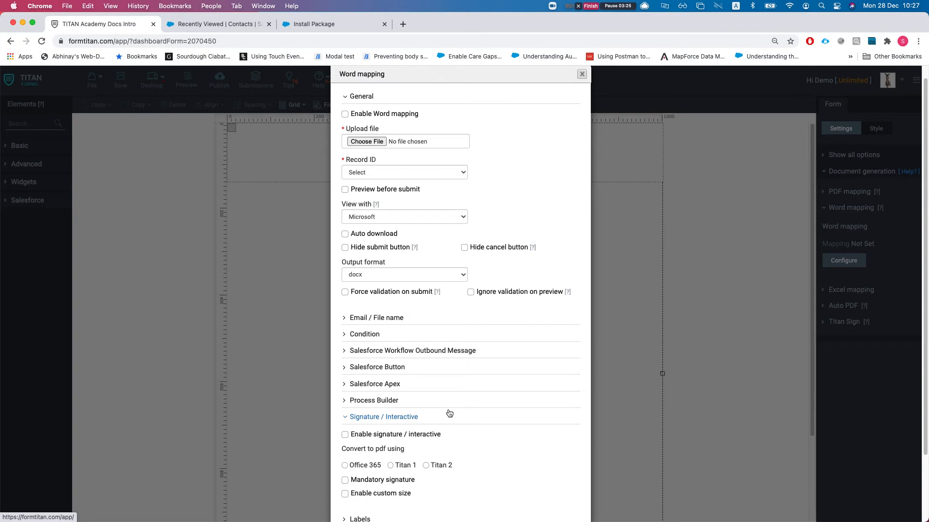
{"action": "scroll", "coordinate": [450, 413], "scroll_direction": "down", "scroll_amount": 3}
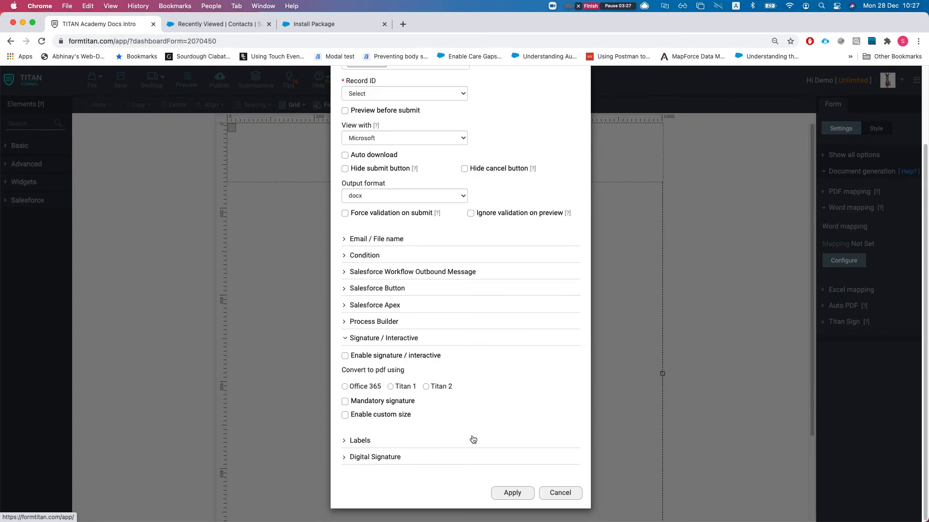
{"action": "left_click", "coordinate": [575, 503]}
{"action": "left_click", "coordinate": [838, 292]}
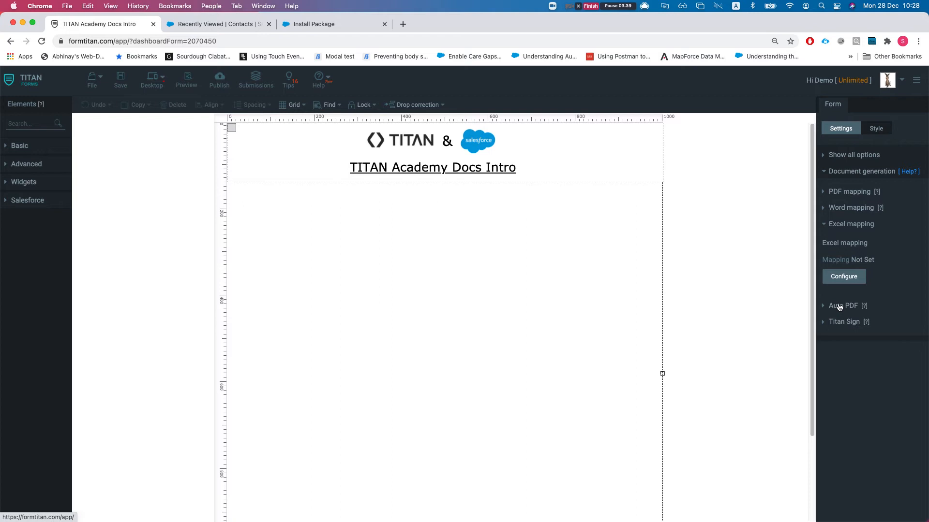
- Expand Auto PDF to confirm its mapping is Not Set, then collapse it
{"action": "left_click", "coordinate": [838, 306]}
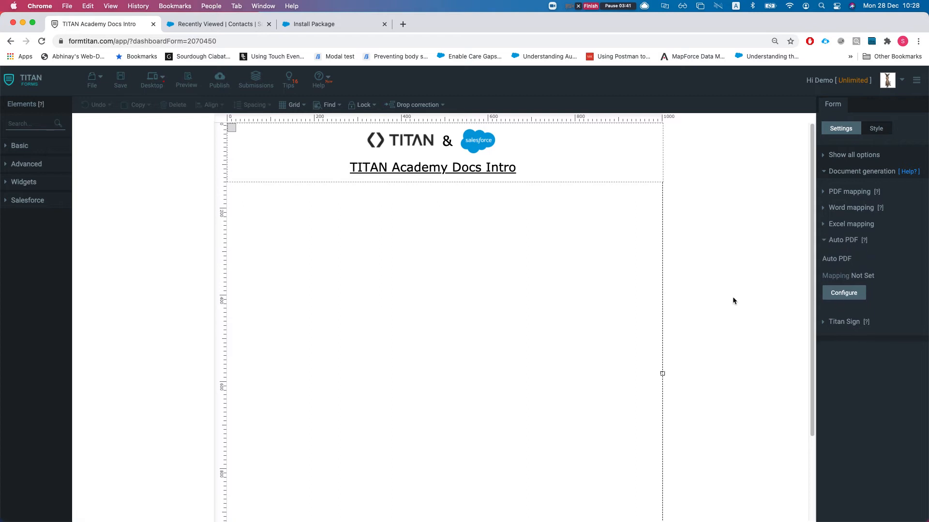
{"action": "scroll", "coordinate": [595, 271], "scroll_direction": "down", "scroll_amount": 1}
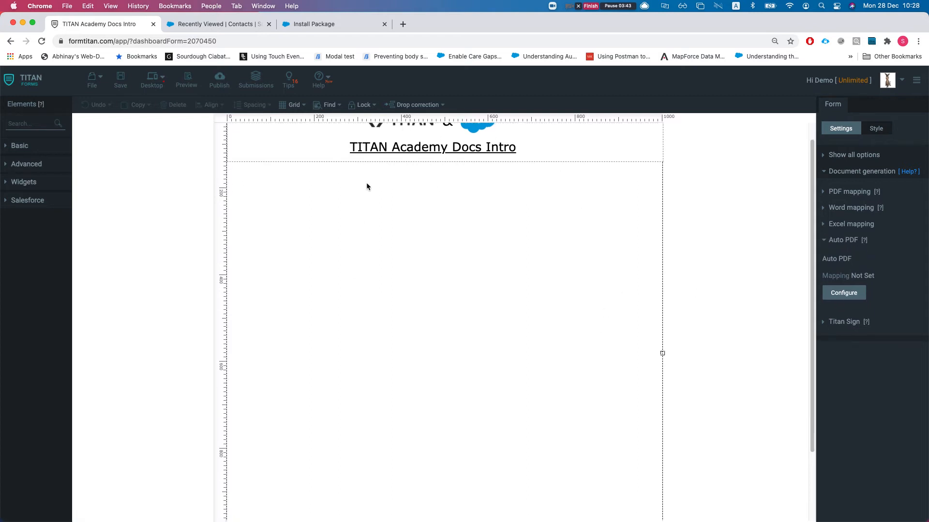
{"action": "scroll", "coordinate": [478, 271], "scroll_direction": "up", "scroll_amount": 1}
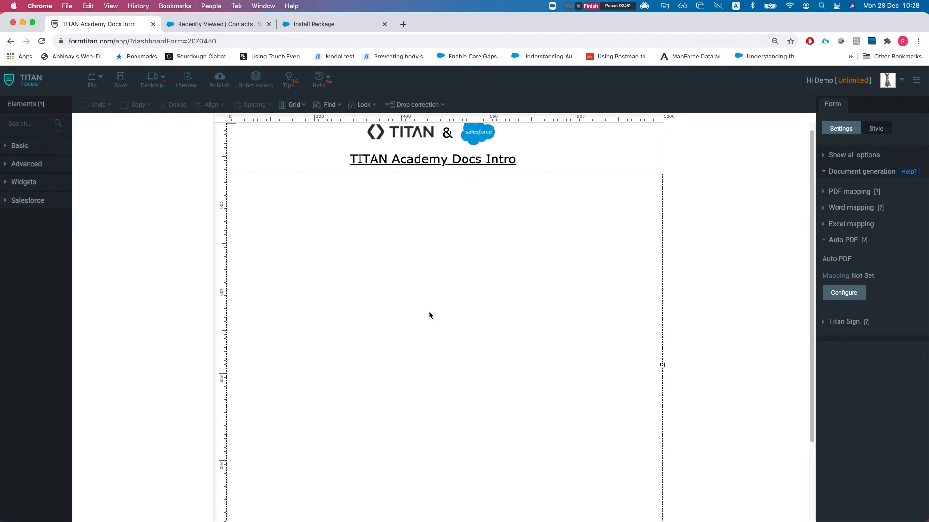
{"action": "scroll", "coordinate": [430, 315], "scroll_direction": "down", "scroll_amount": 1}
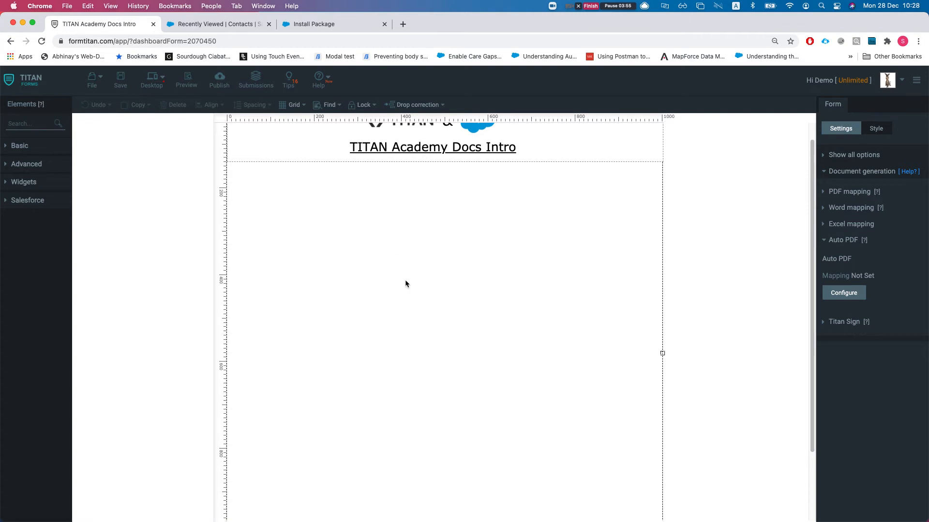
{"action": "scroll", "coordinate": [426, 309], "scroll_direction": "down", "scroll_amount": 1}
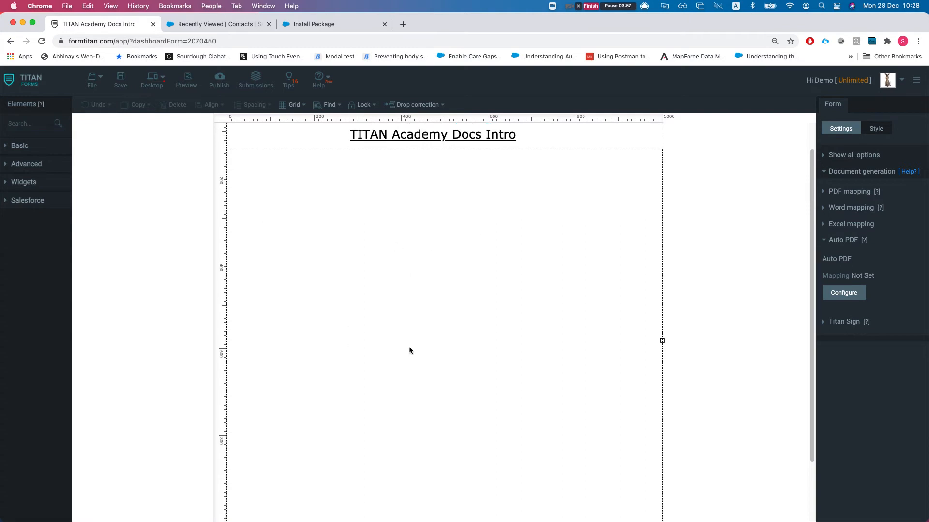
{"action": "scroll", "coordinate": [410, 350], "scroll_direction": "down", "scroll_amount": 1}
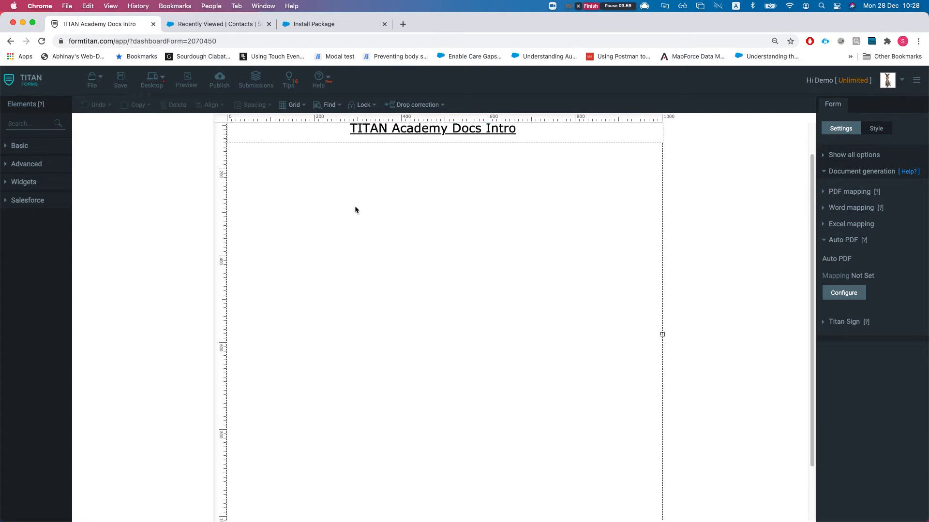
{"action": "scroll", "coordinate": [357, 271], "scroll_direction": "up", "scroll_amount": 3}
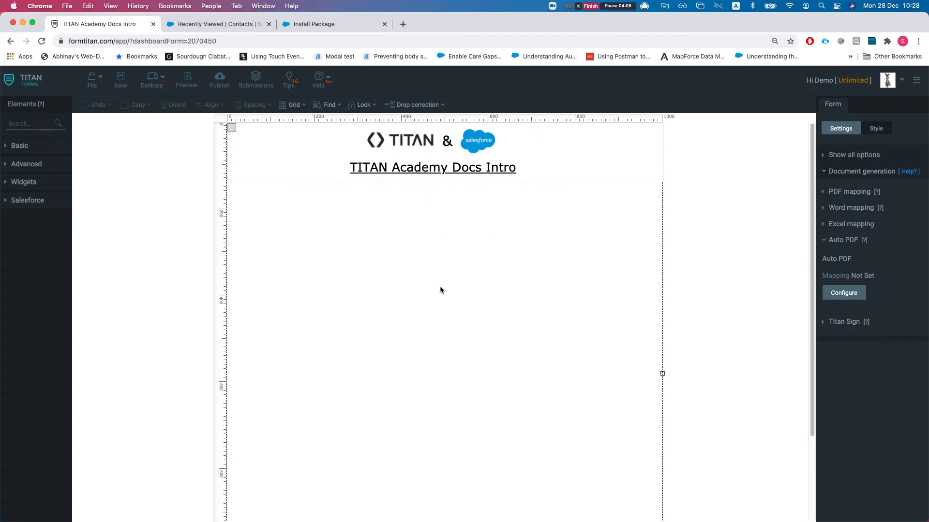
{"action": "left_click", "coordinate": [847, 240]}
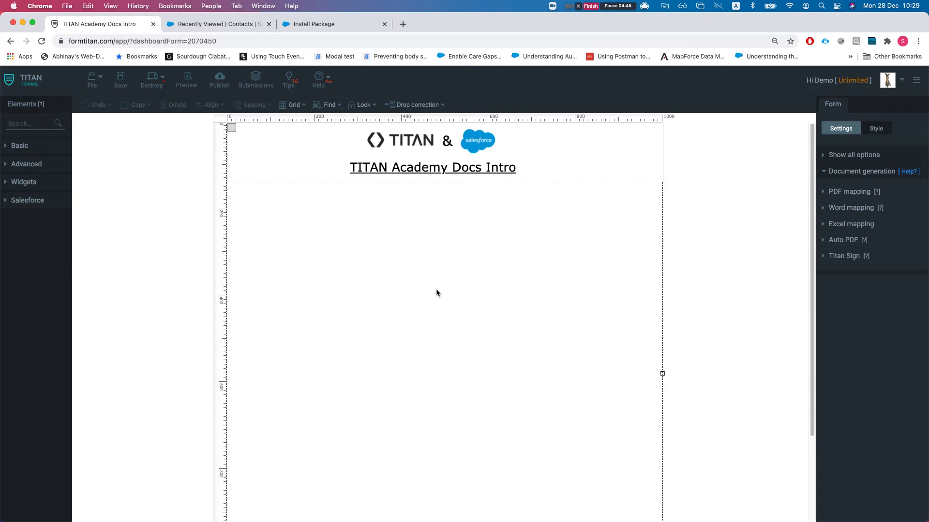
- Search elements for 'text' and drop a Textbox field below the form header
{"action": "left_click", "coordinate": [33, 124]}
{"action": "type", "text": "text"}
{"action": "left_click_drag", "start_coordinate": [32, 177], "coordinate": [387, 232]}
{"action": "left_click", "coordinate": [442, 237]}
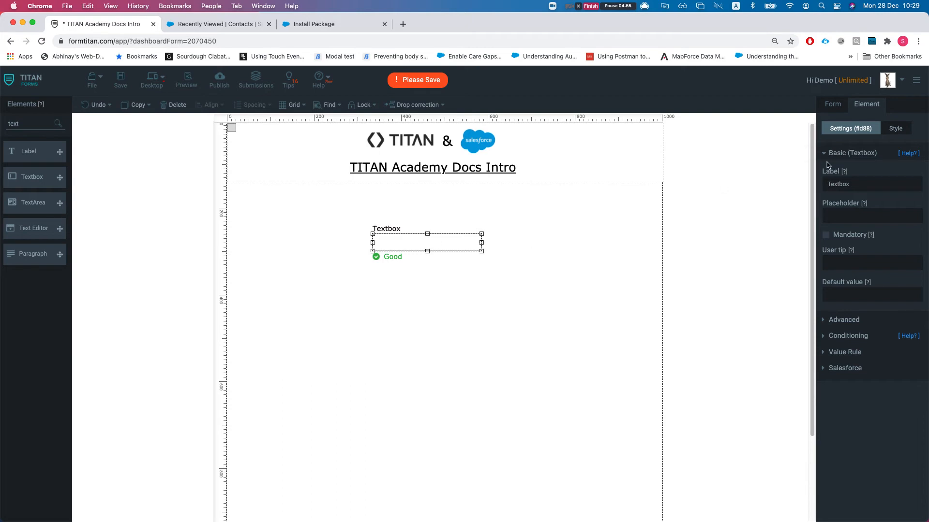
{"action": "left_click", "coordinate": [851, 155]}
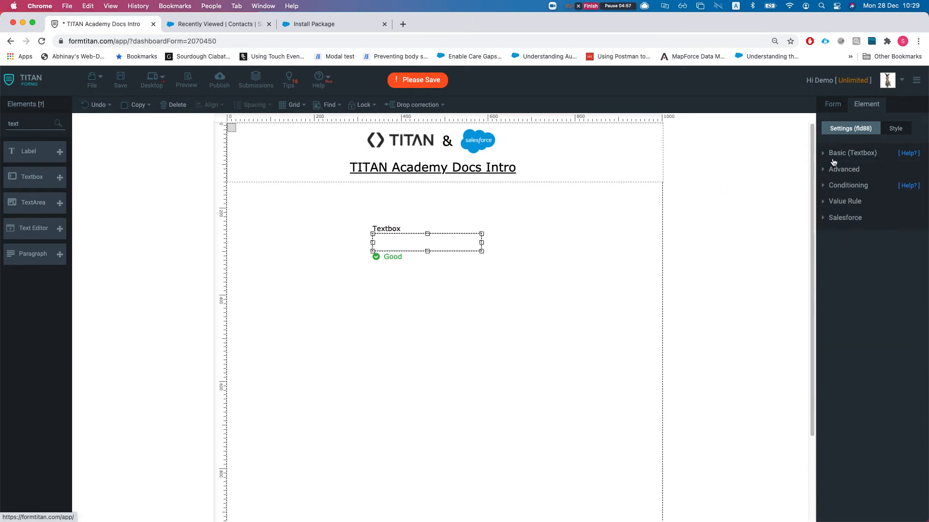
- In the Form settings, expand PDF mapping and edit the Default mapping
{"action": "left_click", "coordinate": [834, 104]}
{"action": "left_click", "coordinate": [844, 242]}
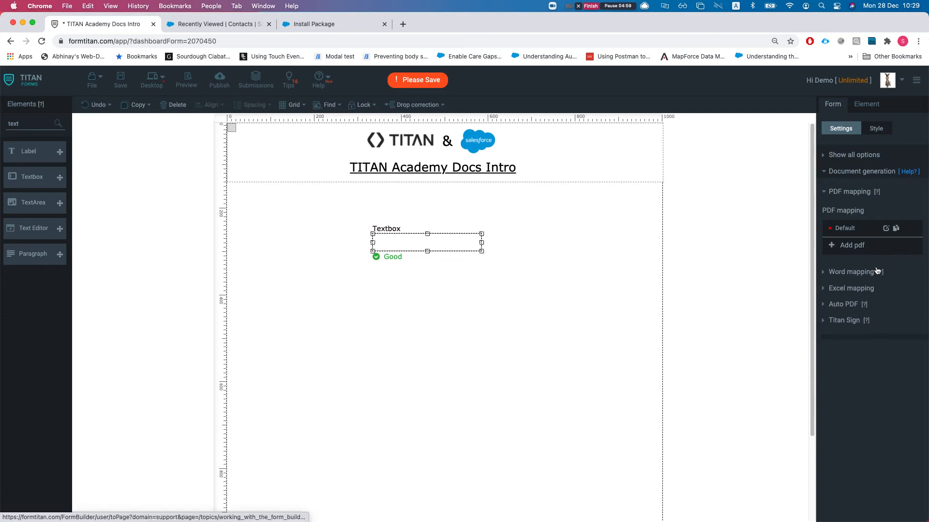
{"action": "left_click", "coordinate": [886, 230]}
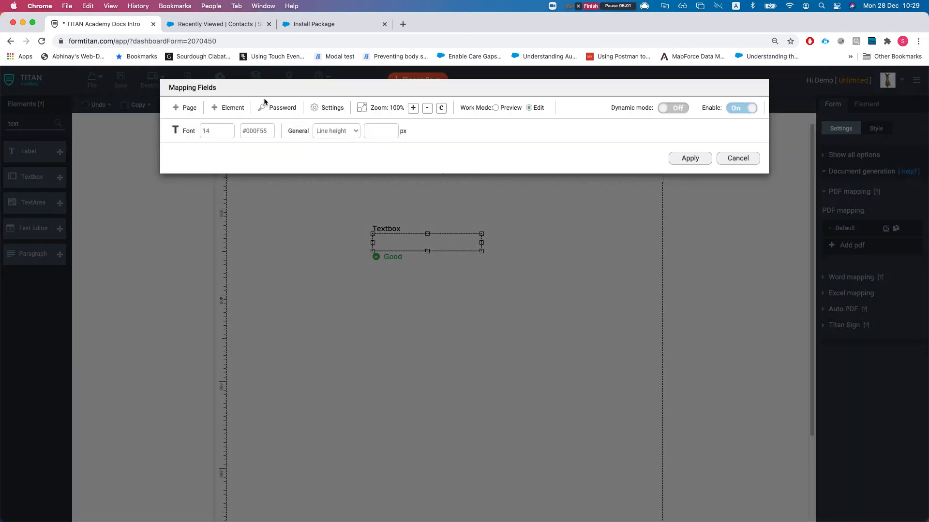
- Turn on Dynamic mode and insert the Textbox field into the PDF mapping
{"action": "left_click", "coordinate": [681, 108]}
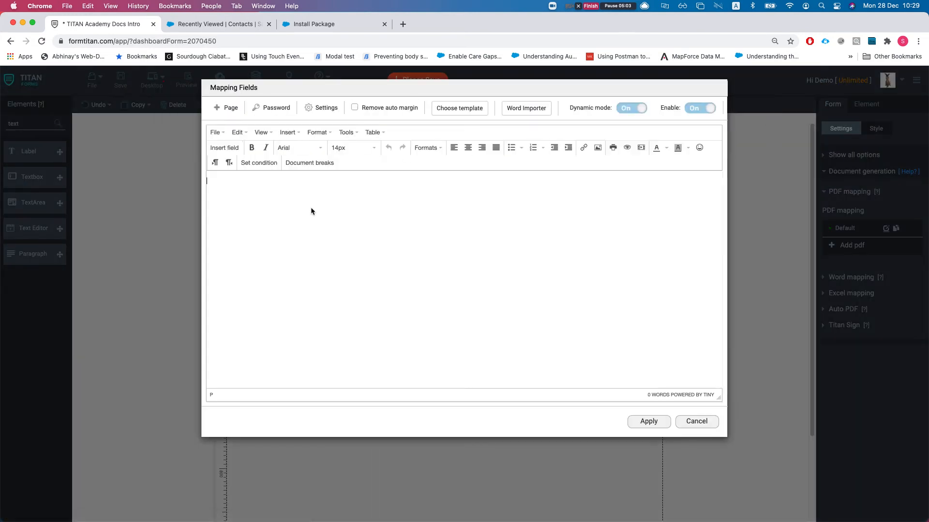
{"action": "left_click", "coordinate": [227, 148]}
{"action": "left_click", "coordinate": [397, 122]}
{"action": "type", "text": "text"}
{"action": "left_click", "coordinate": [385, 148]}
{"action": "left_click", "coordinate": [501, 155]}
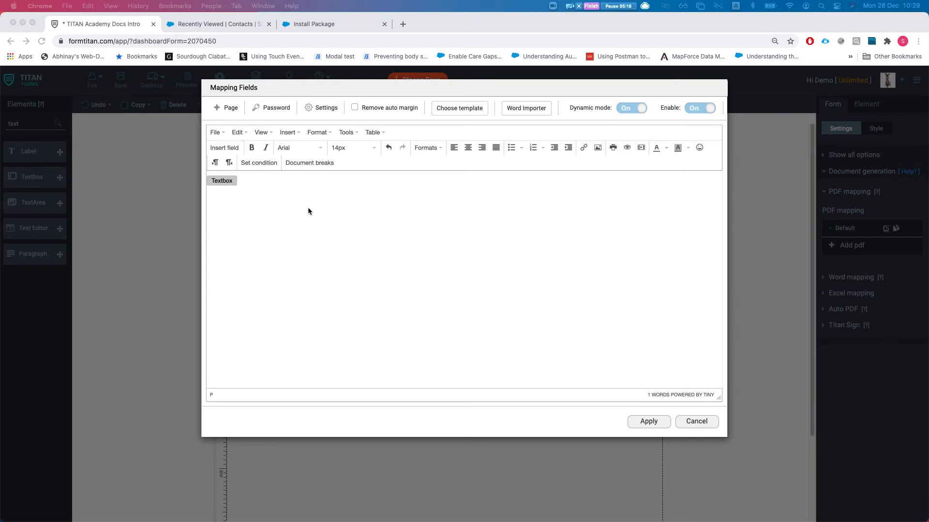
- Delete the Textbox field again, then check the empty source code and cancel
{"action": "left_click", "coordinate": [266, 196]}
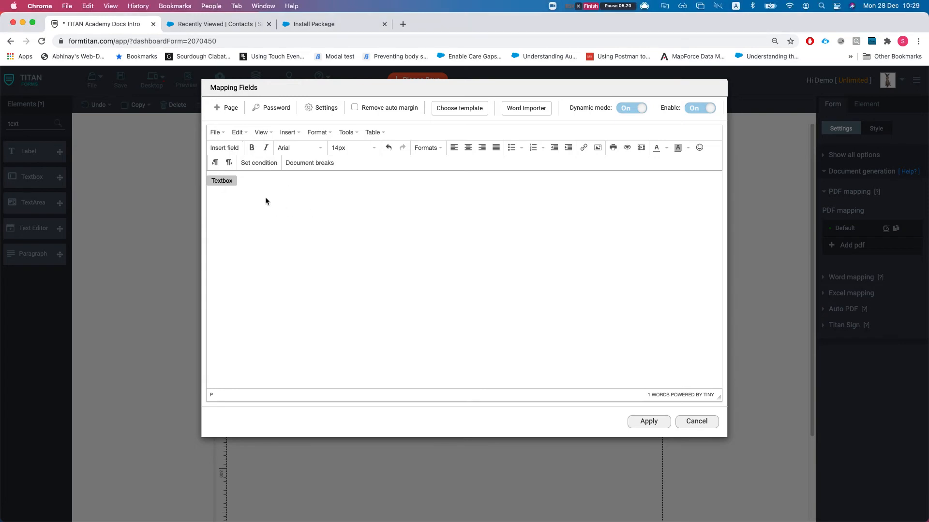
{"action": "key", "text": "BackSpace"}
{"action": "key", "text": "BackSpace"}
{"action": "key", "text": "BackSpace"}
{"action": "key", "text": "BackSpace"}
{"action": "key", "text": "BackSpace"}
{"action": "key", "text": "BackSpace"}
{"action": "key", "text": "BackSpace"}
{"action": "key", "text": "BackSpace"}
{"action": "key", "text": "BackSpace"}
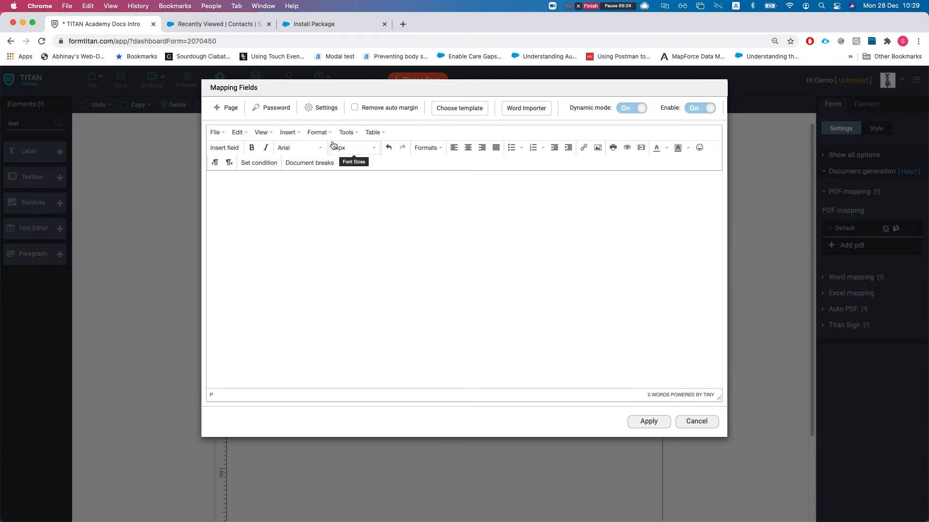
{"action": "left_click", "coordinate": [261, 132]}
{"action": "left_click", "coordinate": [271, 148]}
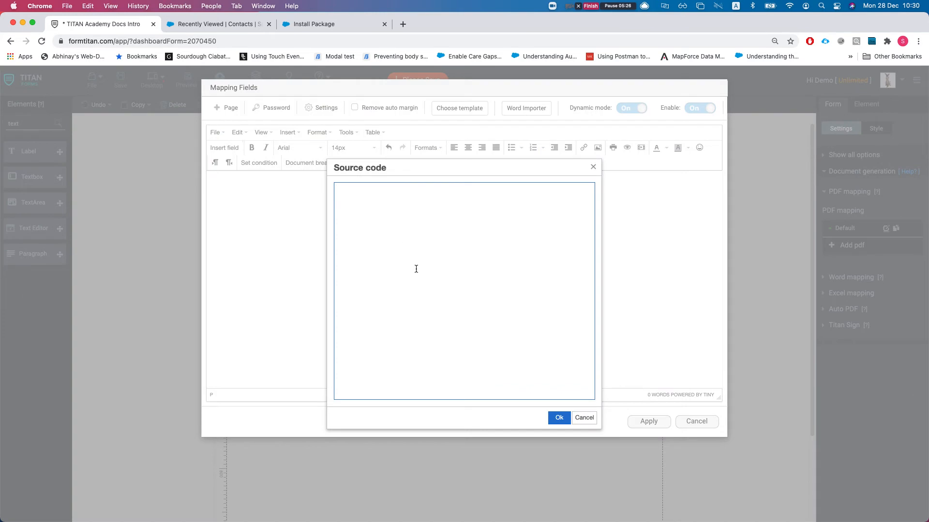
{"action": "left_click", "coordinate": [584, 418]}
- Load a ready-made template from the Invoices category into the PDF mapping
{"action": "left_click", "coordinate": [452, 110]}
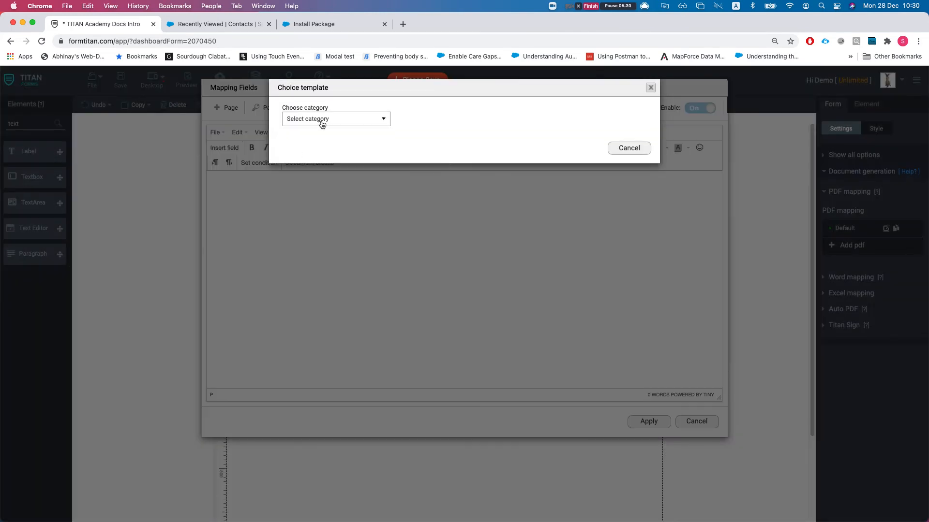
{"action": "left_click", "coordinate": [310, 121]}
{"action": "left_click", "coordinate": [321, 153]}
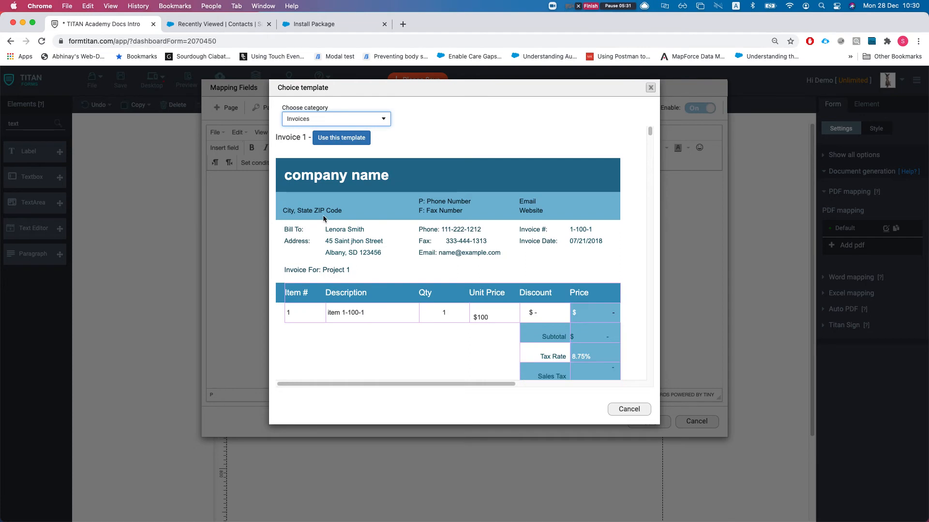
{"action": "left_click", "coordinate": [339, 139]}
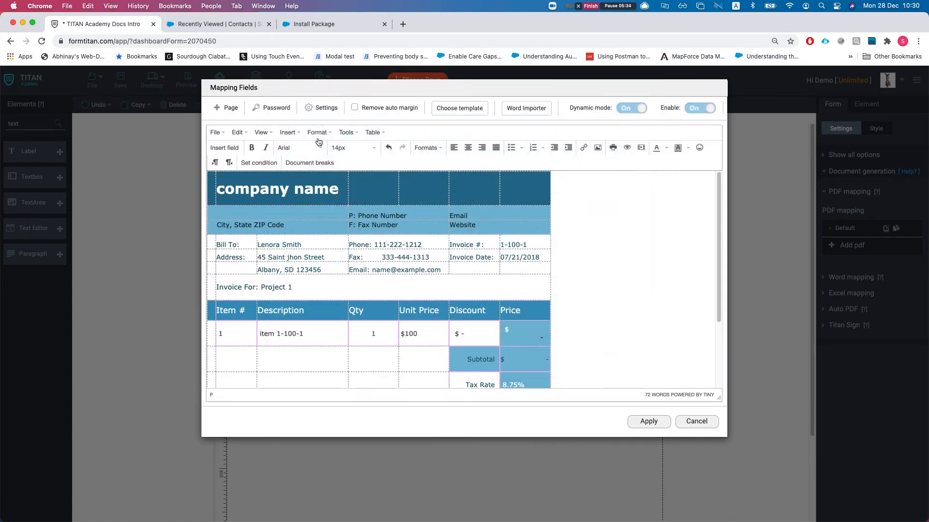
- Look through the invoice template's HTML in the Source code view
{"action": "left_click", "coordinate": [264, 134]}
{"action": "left_click", "coordinate": [293, 149]}
{"action": "scroll", "coordinate": [346, 286], "scroll_direction": "down", "scroll_amount": 20}
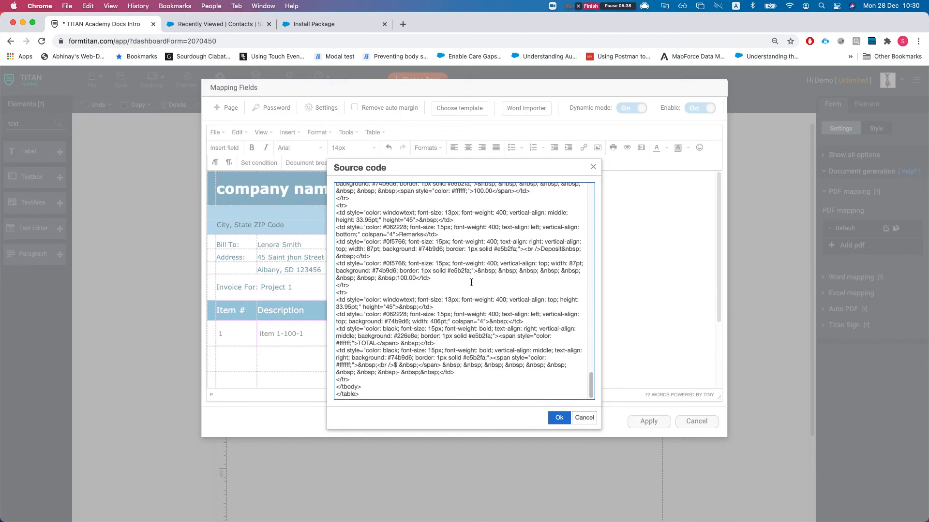
{"action": "scroll", "coordinate": [346, 285], "scroll_direction": "up", "scroll_amount": 5}
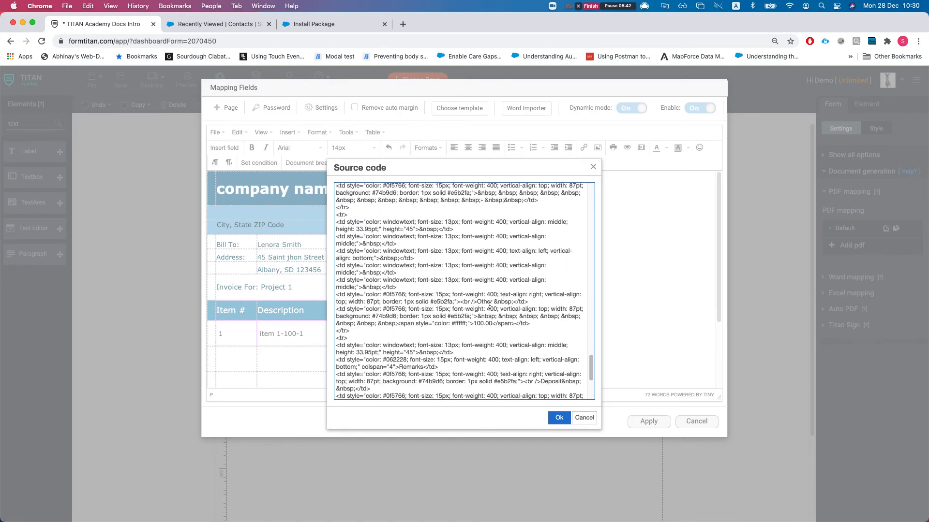
{"action": "scroll", "coordinate": [490, 305], "scroll_direction": "up", "scroll_amount": 5}
{"action": "scroll", "coordinate": [495, 315], "scroll_direction": "up", "scroll_amount": 6}
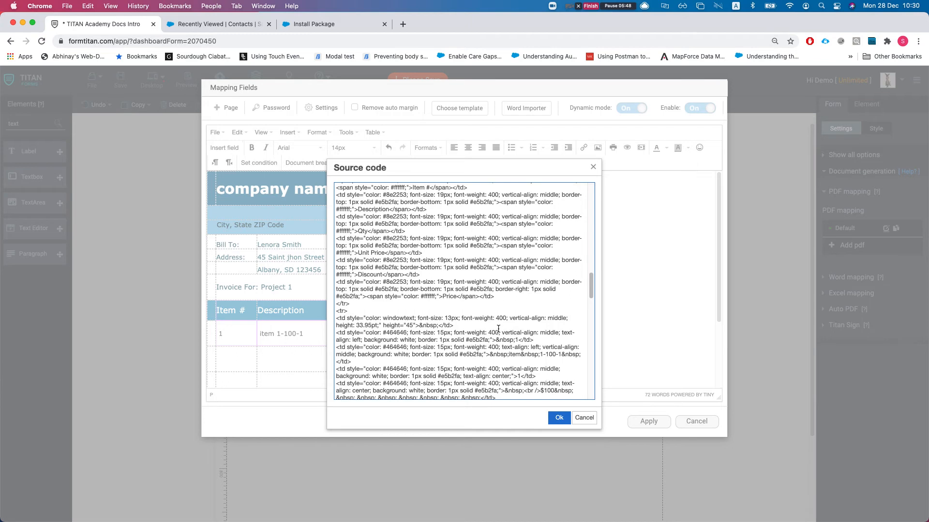
{"action": "scroll", "coordinate": [498, 329], "scroll_direction": "up", "scroll_amount": 3}
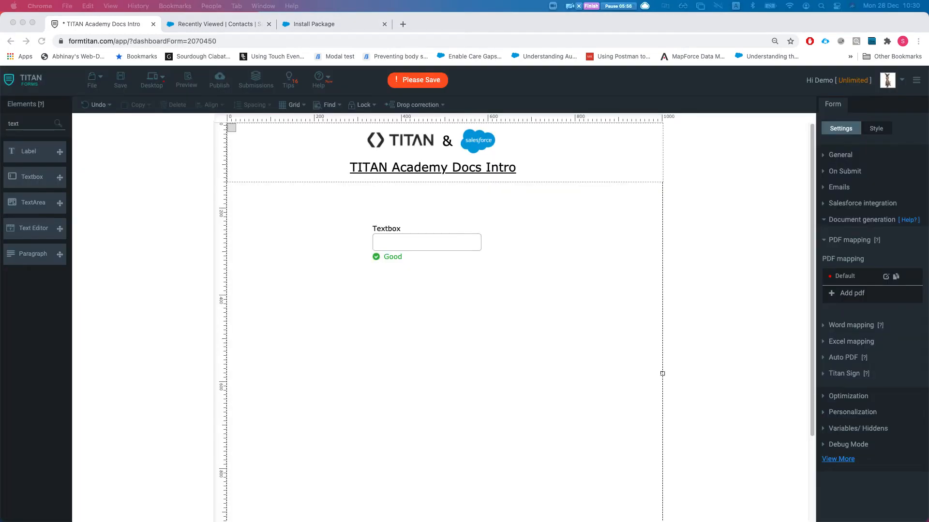
- Finish the Titan package install so FormTitan 1.33 is listed, then return to the TITAN editor
{"action": "left_click", "coordinate": [328, 27]}
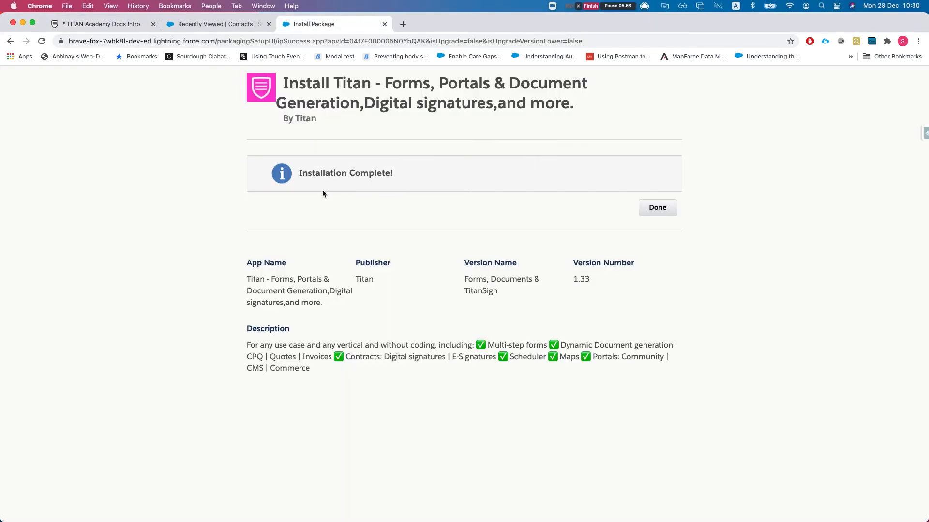
{"action": "left_click", "coordinate": [670, 209]}
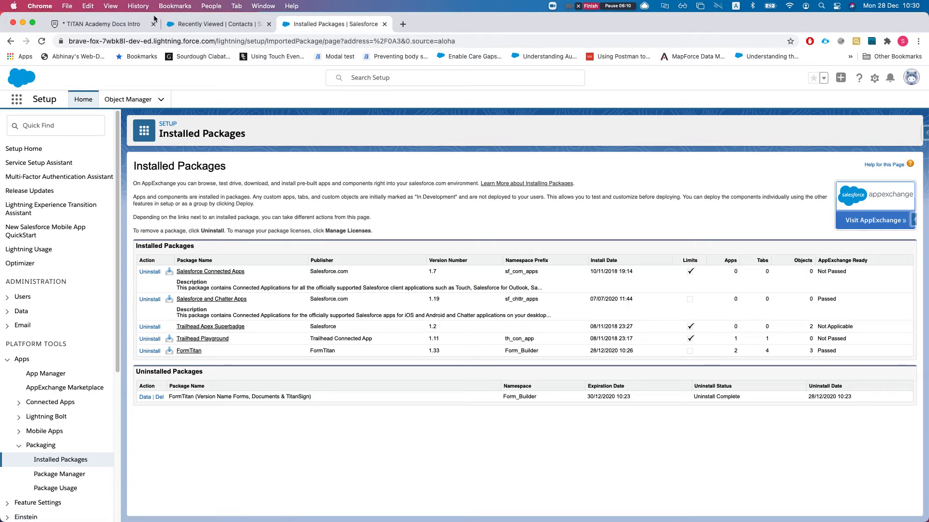
{"action": "left_click", "coordinate": [99, 23]}
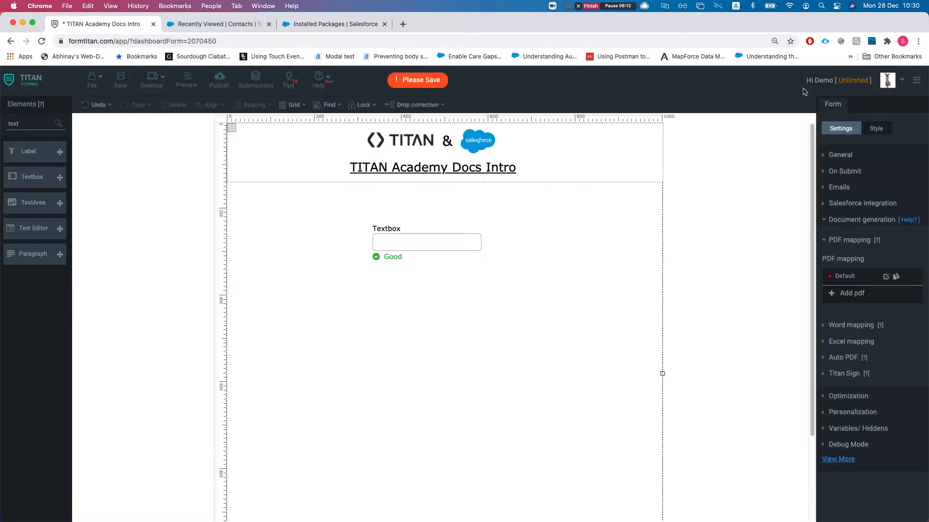
- Open My Account settings in a new tab, keeping the form editor open
{"action": "left_click", "coordinate": [892, 79]}
{"action": "left_click", "coordinate": [851, 100]}
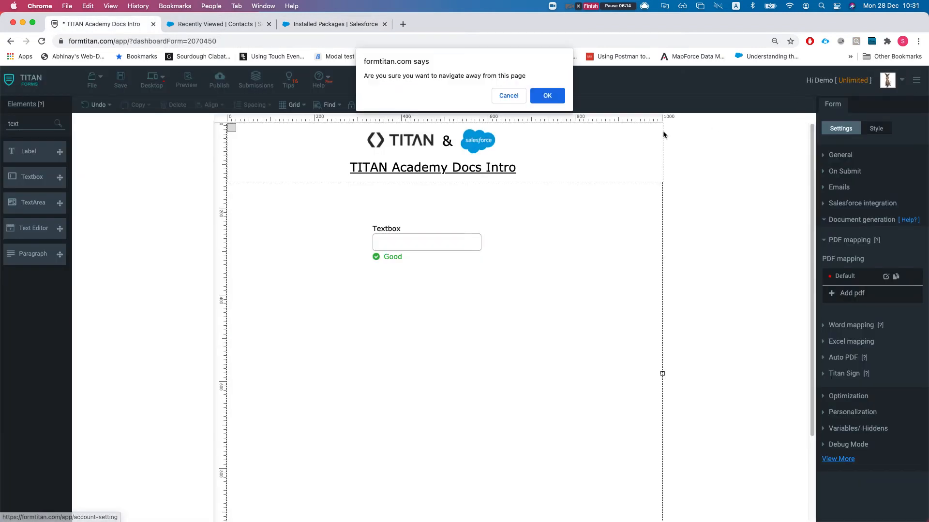
{"action": "left_click", "coordinate": [503, 96]}
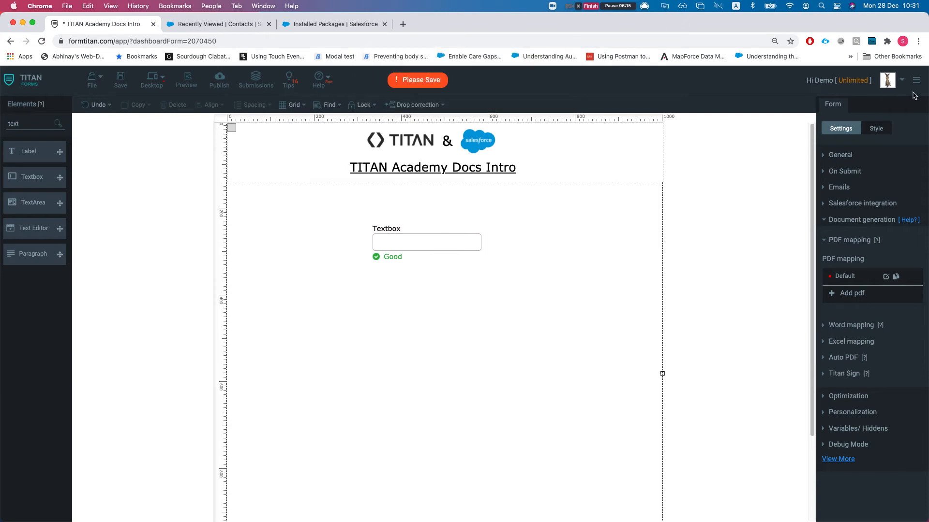
{"action": "left_click", "coordinate": [891, 79]}
{"action": "left_click", "coordinate": [851, 99], "text": "super"}
{"action": "left_click", "coordinate": [241, 24]}
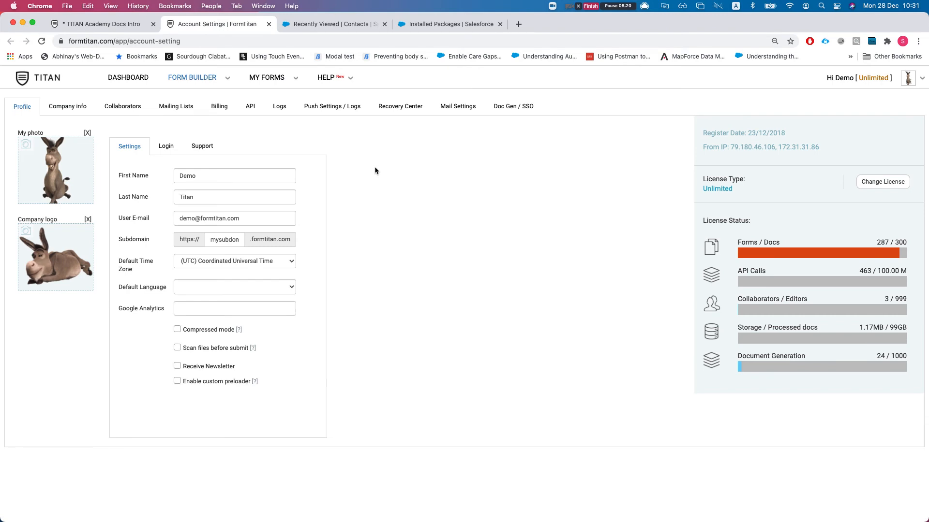
- Check the authenticated Salesforce account details under Push Settings / Logs
{"action": "left_click", "coordinate": [334, 107]}
{"action": "scroll", "coordinate": [141, 294], "scroll_direction": "down", "scroll_amount": 1}
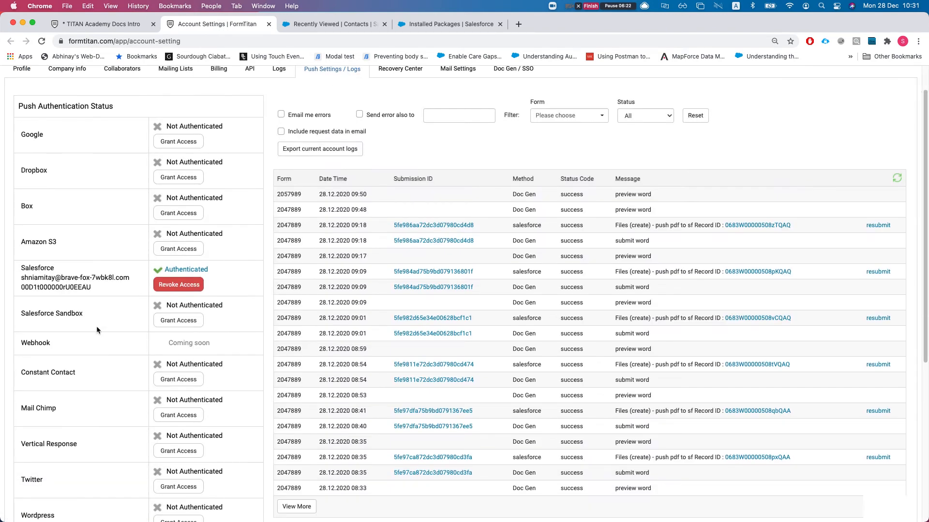
{"action": "left_click_drag", "start_coordinate": [21, 267], "coordinate": [109, 286]}
{"action": "left_click", "coordinate": [79, 276]}
{"action": "left_click_drag", "start_coordinate": [24, 314], "coordinate": [80, 313]}
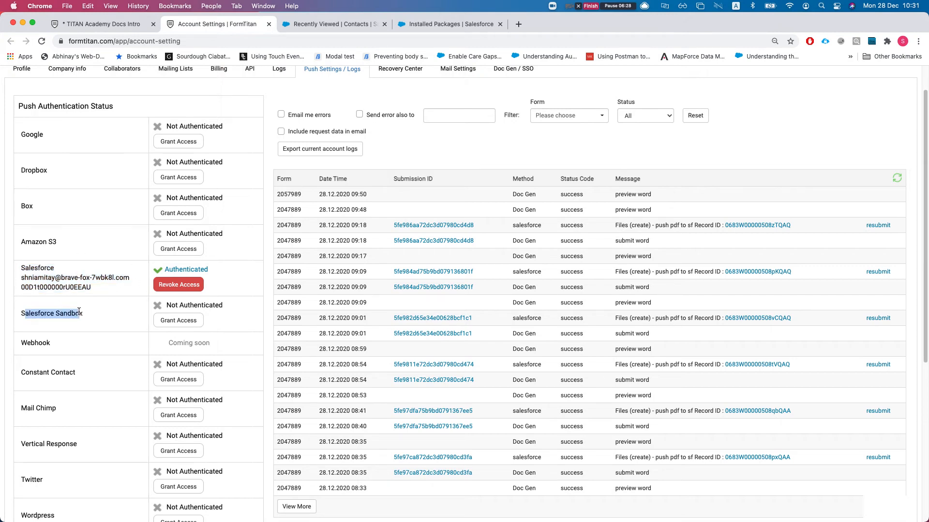
{"action": "left_click_drag", "start_coordinate": [25, 265], "coordinate": [93, 297]}
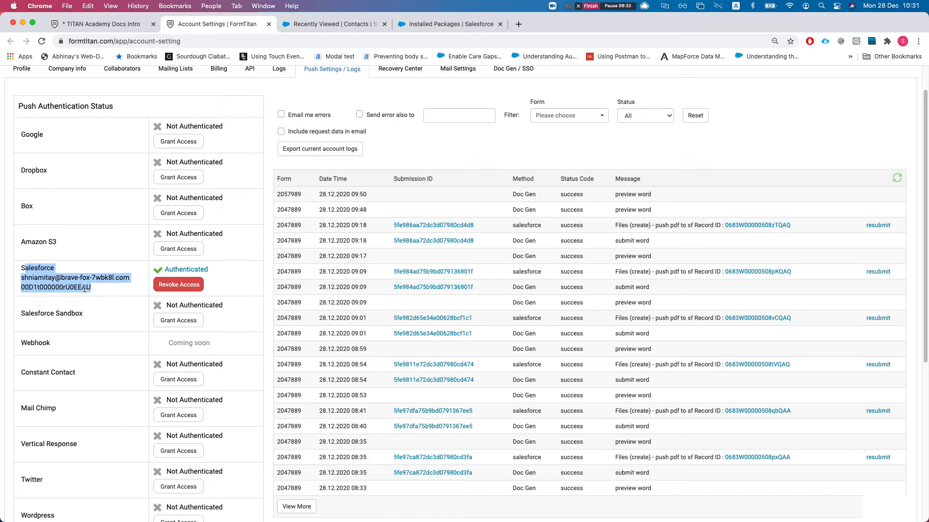
- Bring up the Doc Gen / SSO settings page
{"action": "scroll", "coordinate": [122, 292], "scroll_direction": "up", "scroll_amount": 1}
{"action": "scroll", "coordinate": [122, 293], "scroll_direction": "up", "scroll_amount": 1}
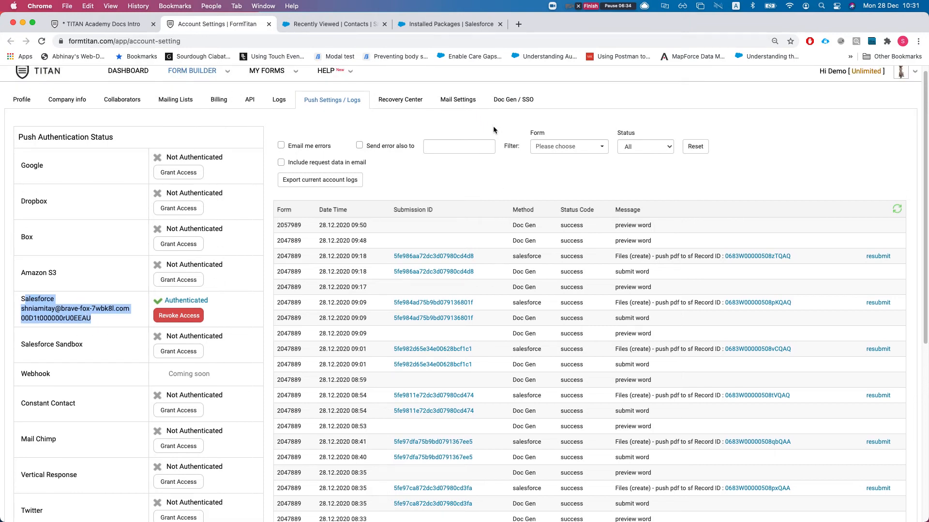
{"action": "left_click", "coordinate": [516, 105]}
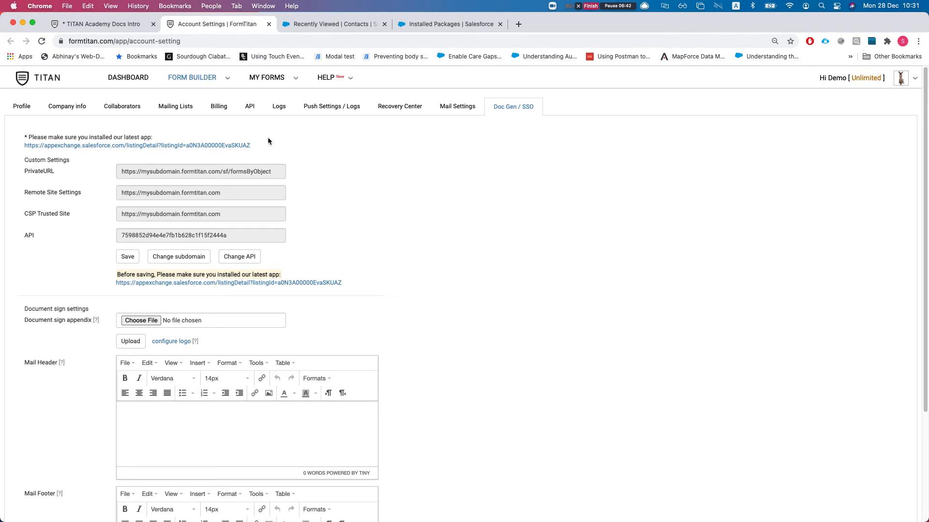
- Confirm Allow API Access on the API tab, then save Doc Gen / SSO settings until Updated! shows
{"action": "left_click", "coordinate": [247, 110]}
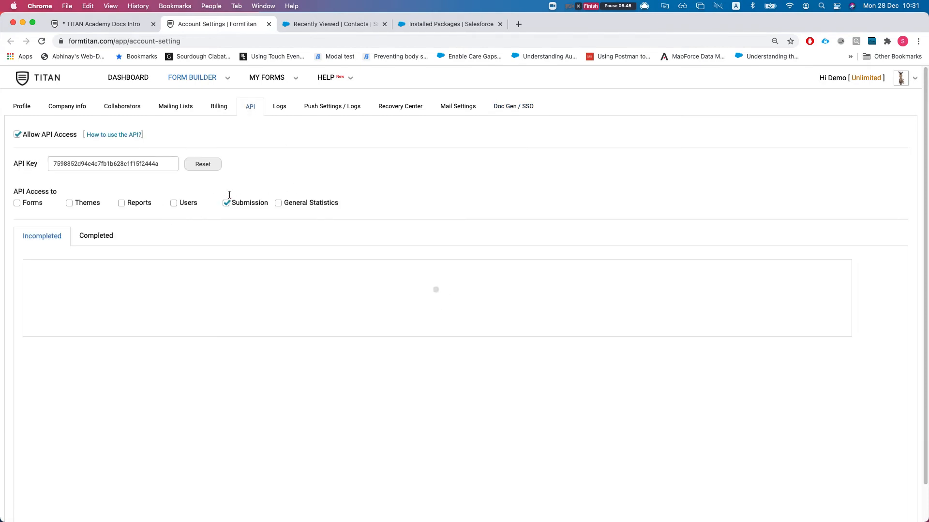
{"action": "left_click_drag", "start_coordinate": [35, 134], "coordinate": [70, 138]}
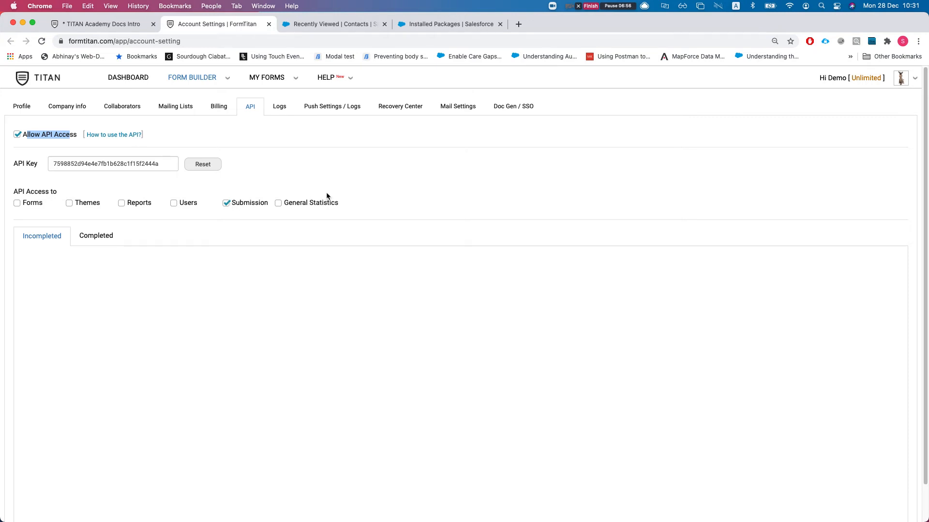
{"action": "left_click", "coordinate": [499, 106]}
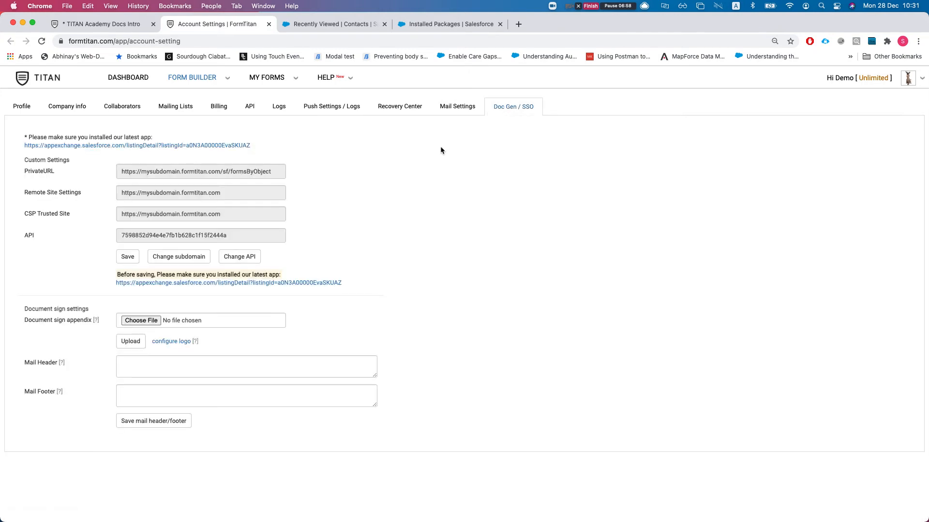
{"action": "left_click", "coordinate": [129, 261]}
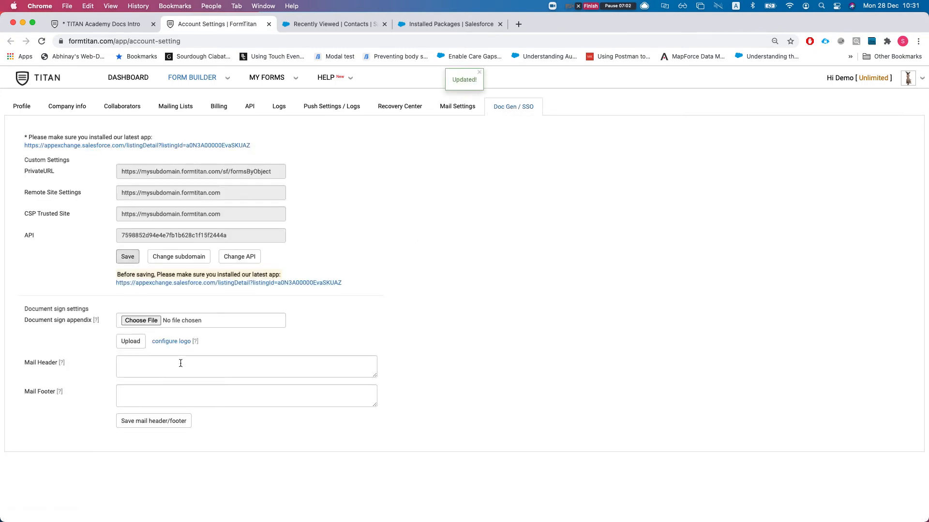
{"action": "left_click_drag", "start_coordinate": [457, 81], "coordinate": [479, 84]}
{"action": "left_click", "coordinate": [469, 196]}
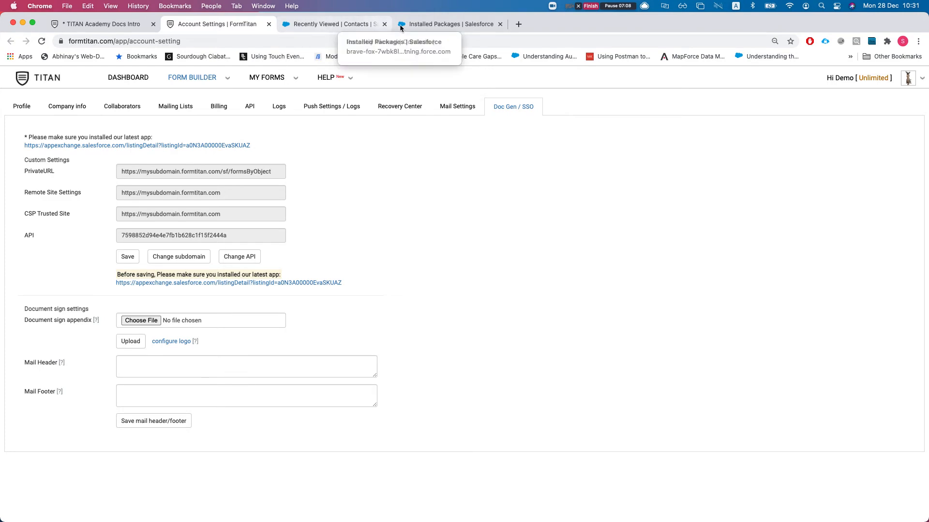
- From the 'last name' contact record, open the Contact object's Details via gear menu > Edit Object
{"action": "left_click", "coordinate": [329, 24]}
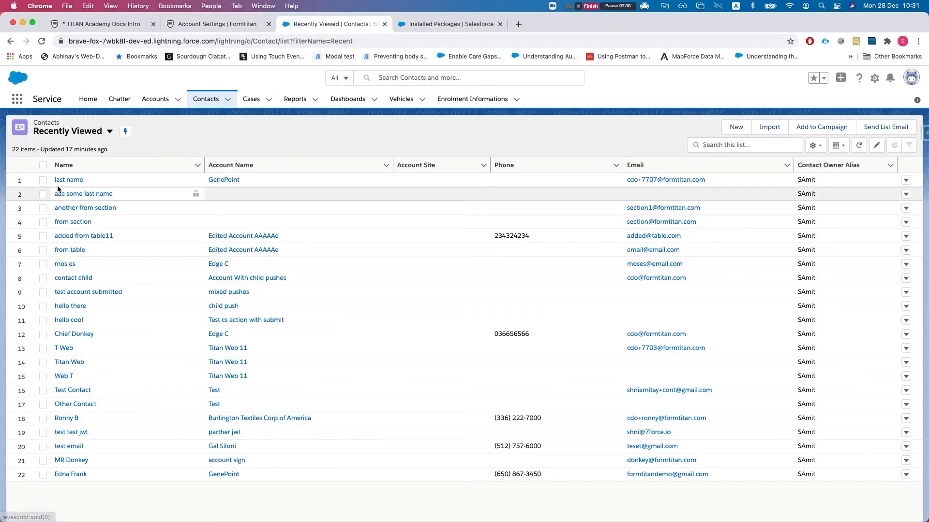
{"action": "left_click", "coordinate": [72, 182]}
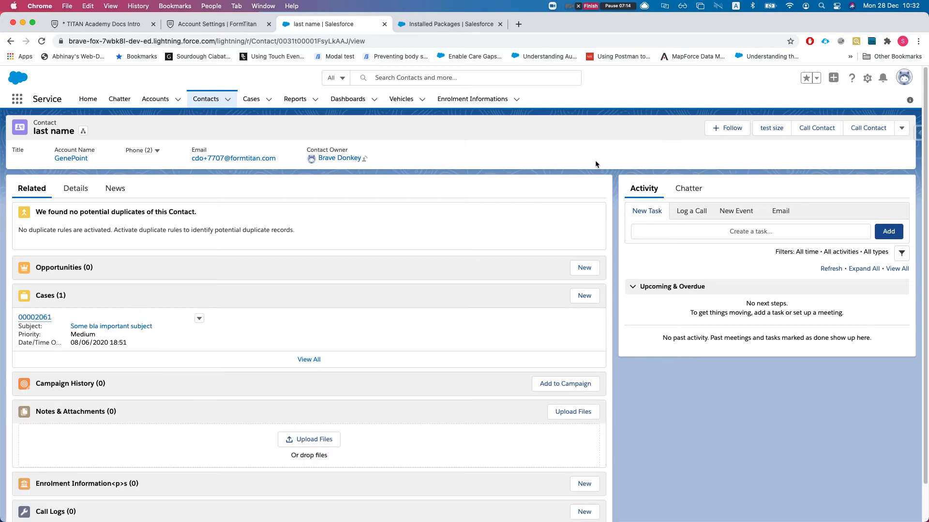
{"action": "left_click", "coordinate": [900, 128]}
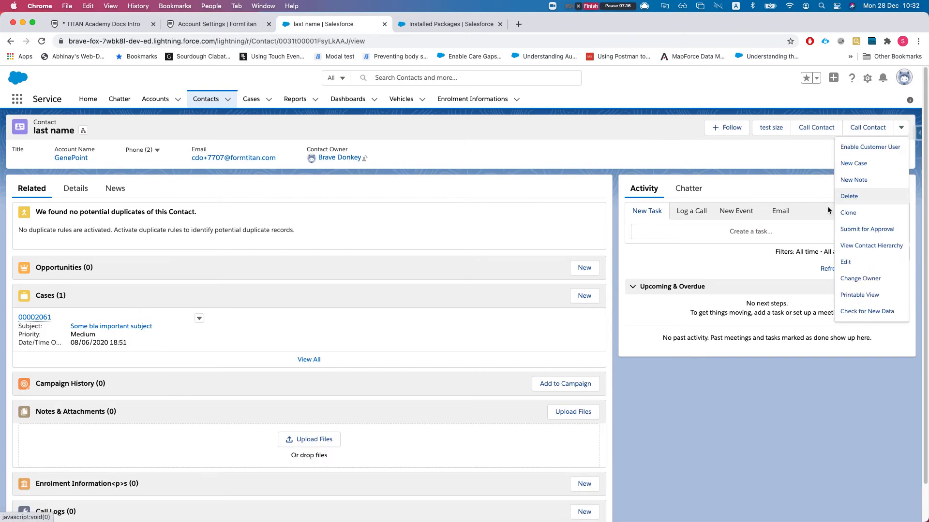
{"action": "left_click", "coordinate": [765, 154]}
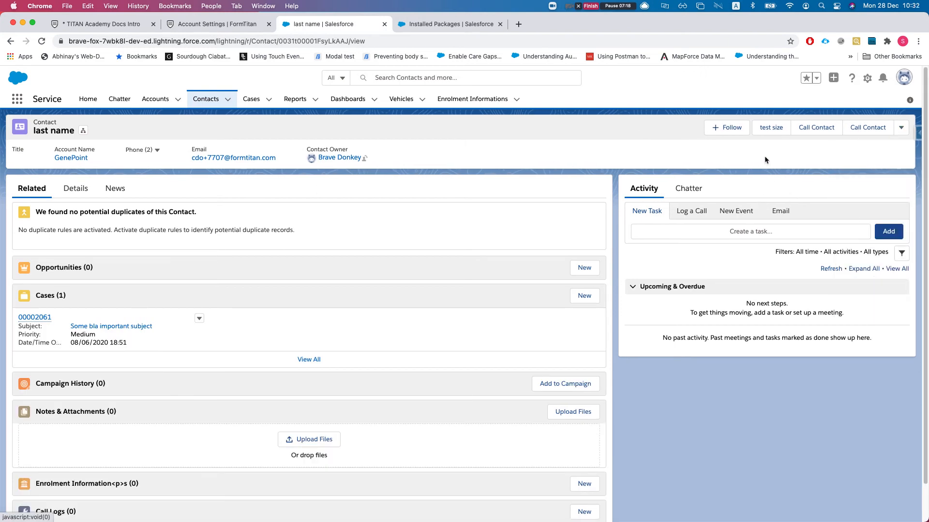
{"action": "left_click", "coordinate": [868, 84]}
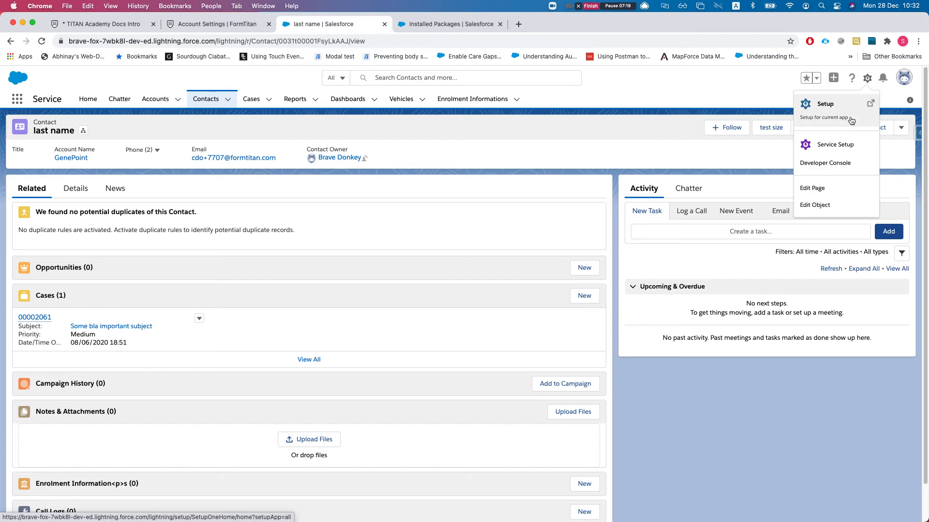
{"action": "left_click", "coordinate": [822, 189]}
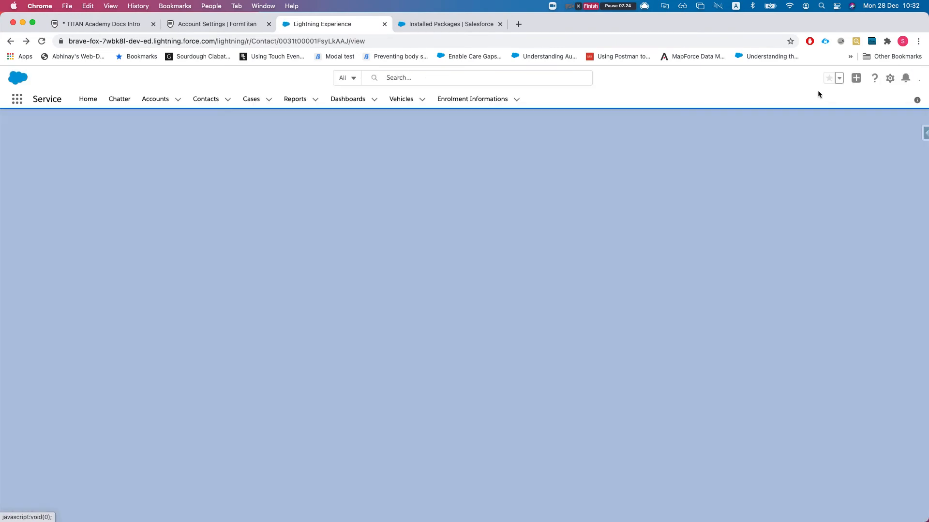
{"action": "left_click", "coordinate": [874, 78]}
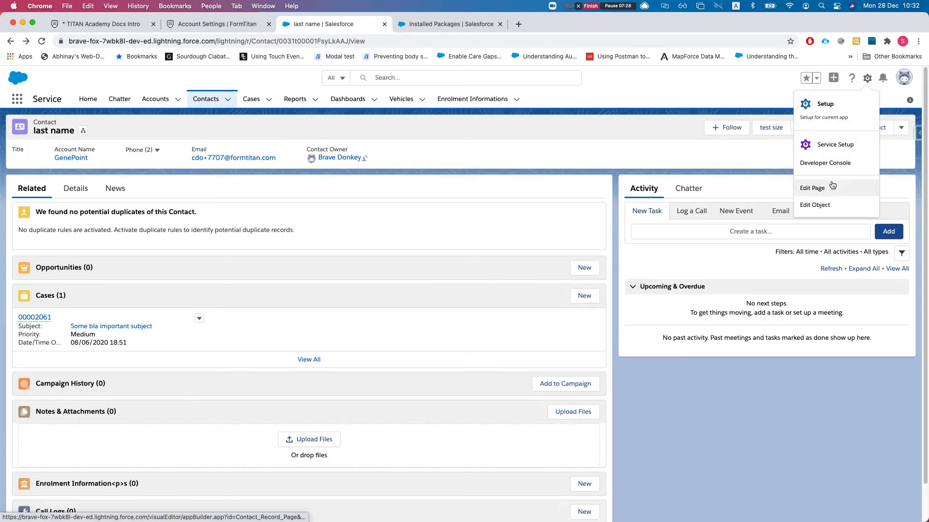
{"action": "left_click", "coordinate": [820, 206]}
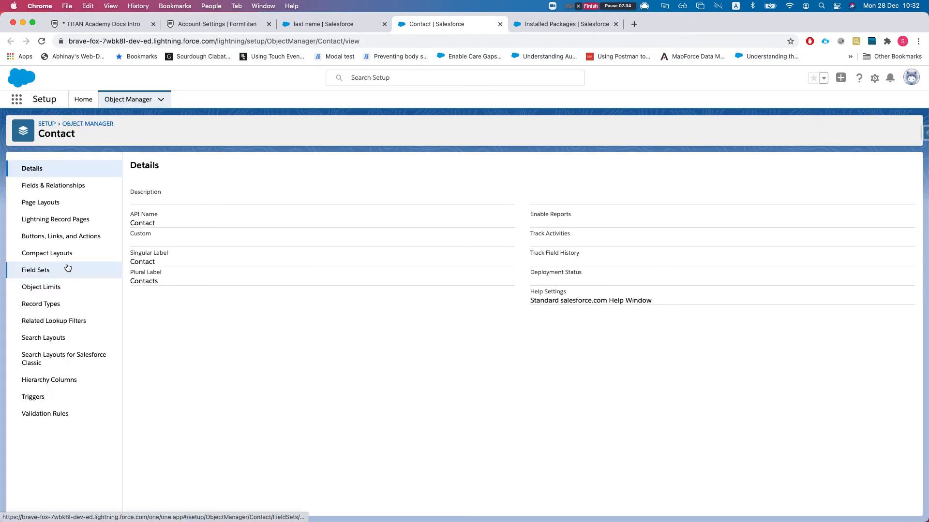
- Open the Contact Layout for editing from the Contact page layouts
{"action": "left_click", "coordinate": [45, 203]}
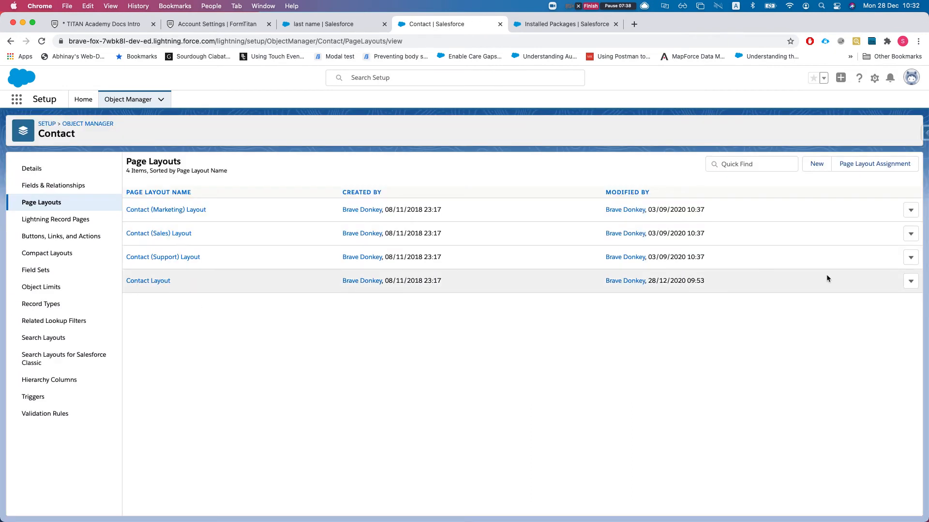
{"action": "left_click", "coordinate": [911, 280]}
{"action": "left_click", "coordinate": [877, 302]}
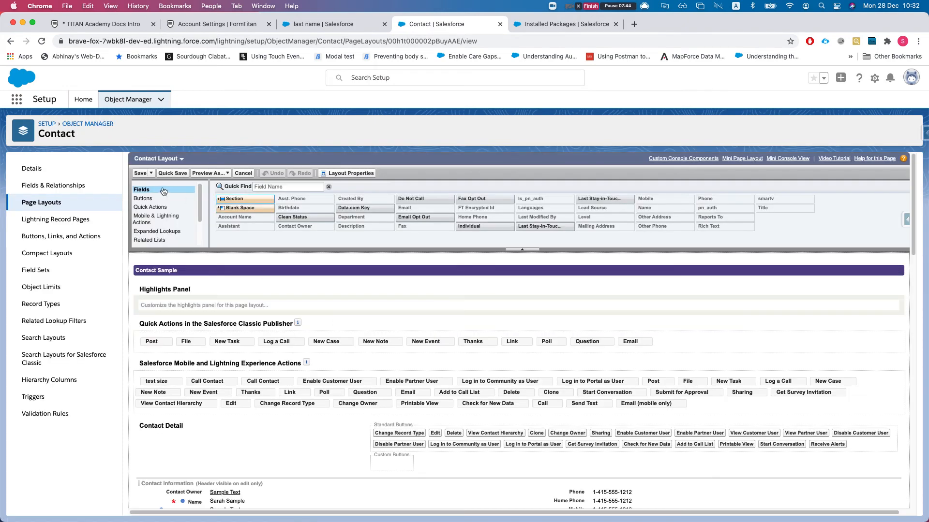
- Add FT Generate Document to Lightning Actions via an 'ft' search and save the layout
{"action": "left_click", "coordinate": [151, 223]}
{"action": "left_click", "coordinate": [278, 187]}
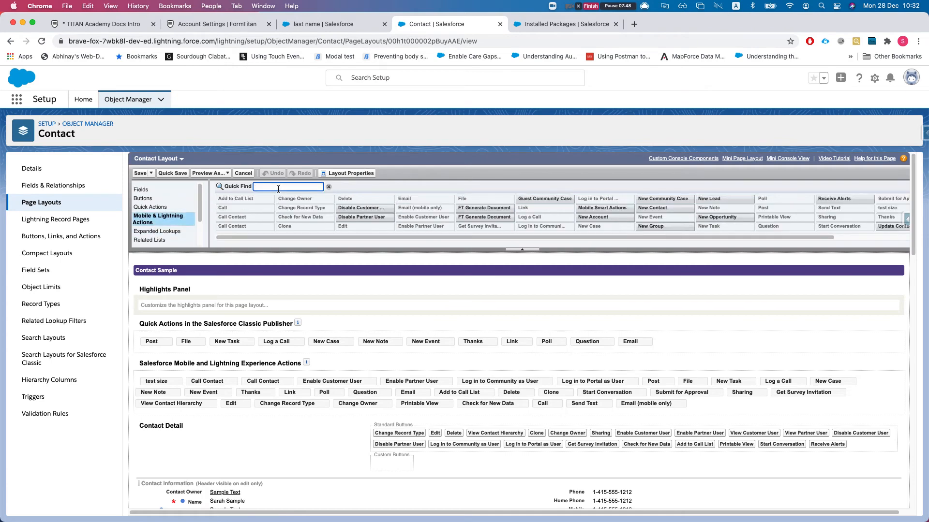
{"action": "type", "text": "ft"}
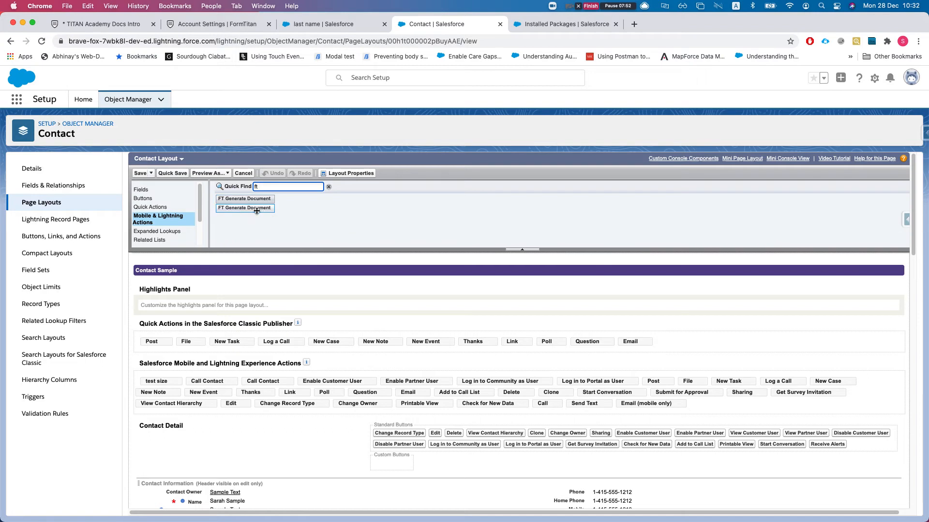
{"action": "mouse_move", "coordinate": [258, 211]}
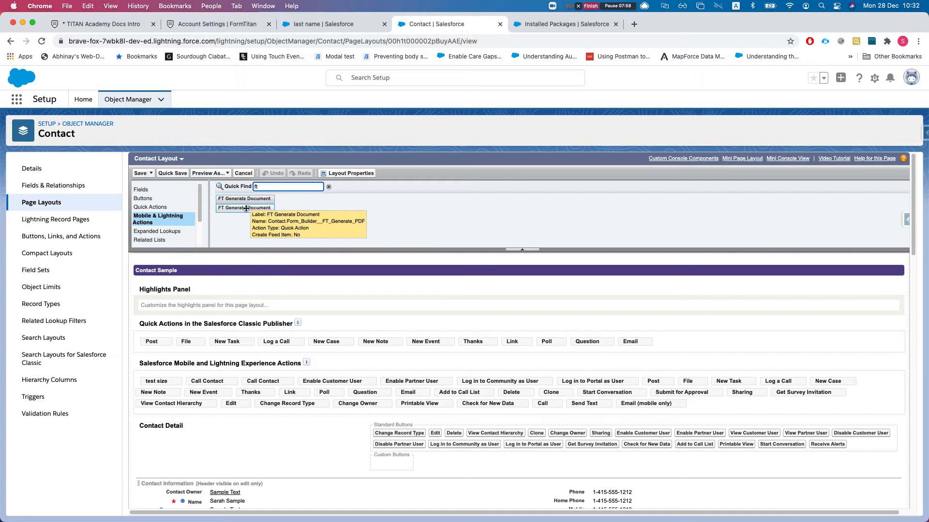
{"action": "left_click_drag", "start_coordinate": [247, 208], "coordinate": [156, 383]}
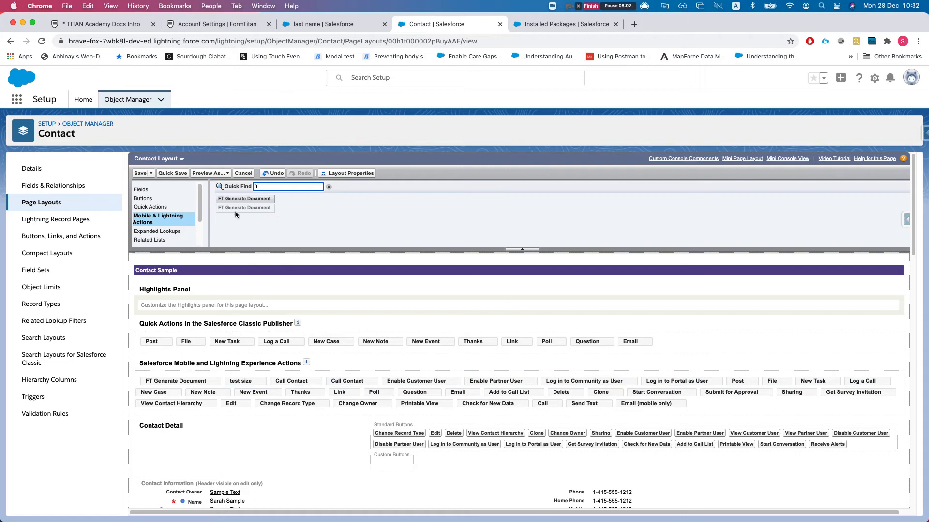
{"action": "mouse_move", "coordinate": [239, 211]}
{"action": "left_click", "coordinate": [145, 173]}
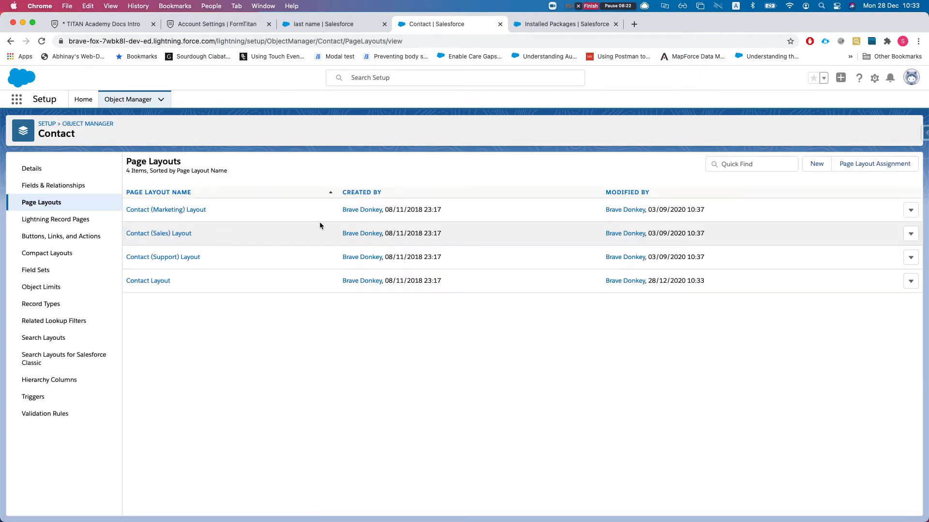
{"action": "left_click", "coordinate": [340, 26]}
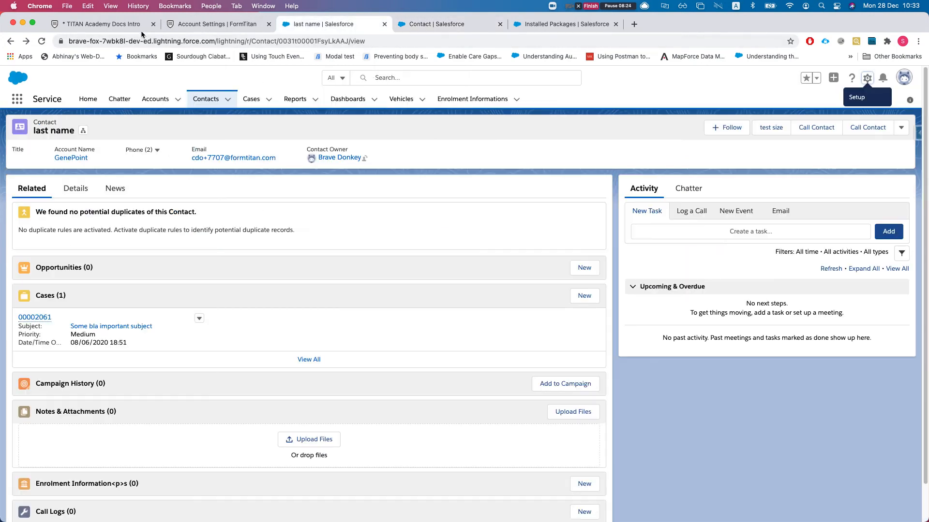
- Open the Word mapping's Salesforce Button configuration in the TITAN Academy Docs Intro form
{"action": "left_click", "coordinate": [147, 29]}
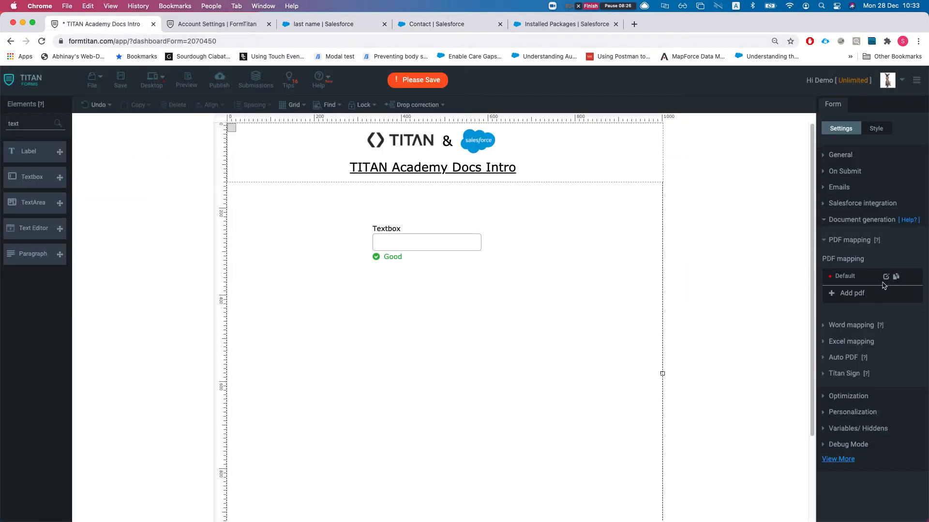
{"action": "left_click", "coordinate": [841, 329]}
{"action": "left_click", "coordinate": [842, 260]}
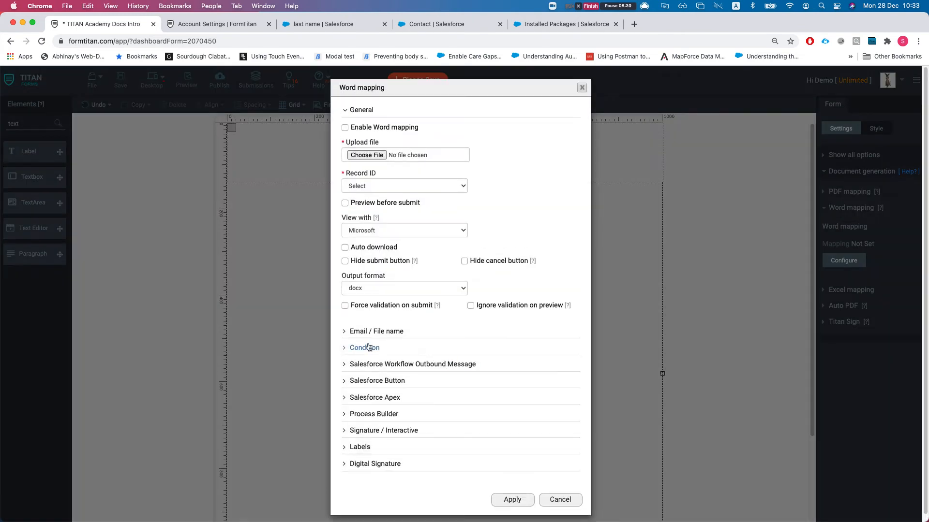
{"action": "left_click", "coordinate": [375, 380]}
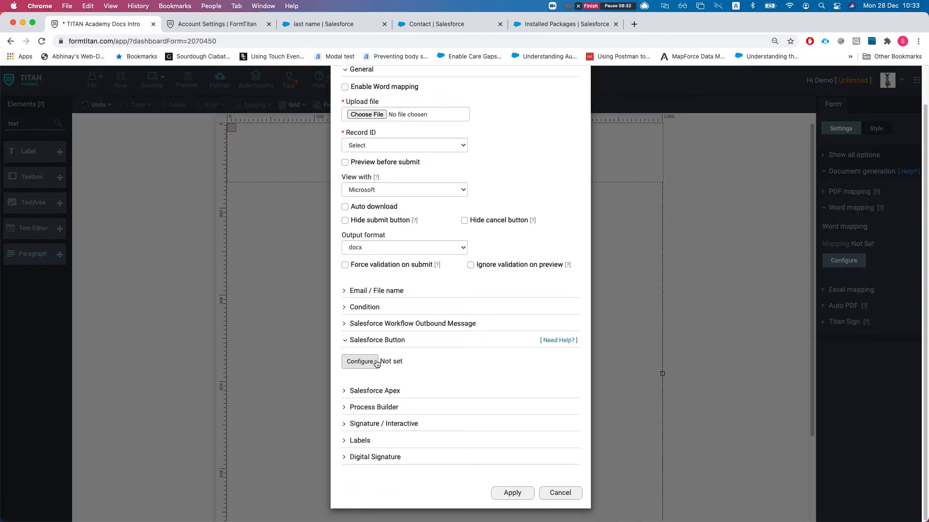
{"action": "left_click", "coordinate": [376, 364]}
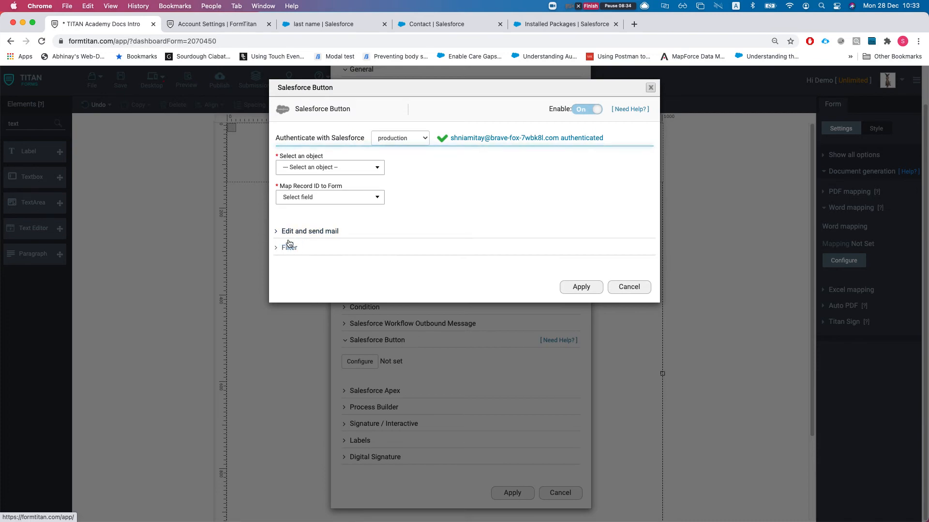
{"action": "left_click", "coordinate": [288, 232]}
{"action": "left_click", "coordinate": [290, 231]}
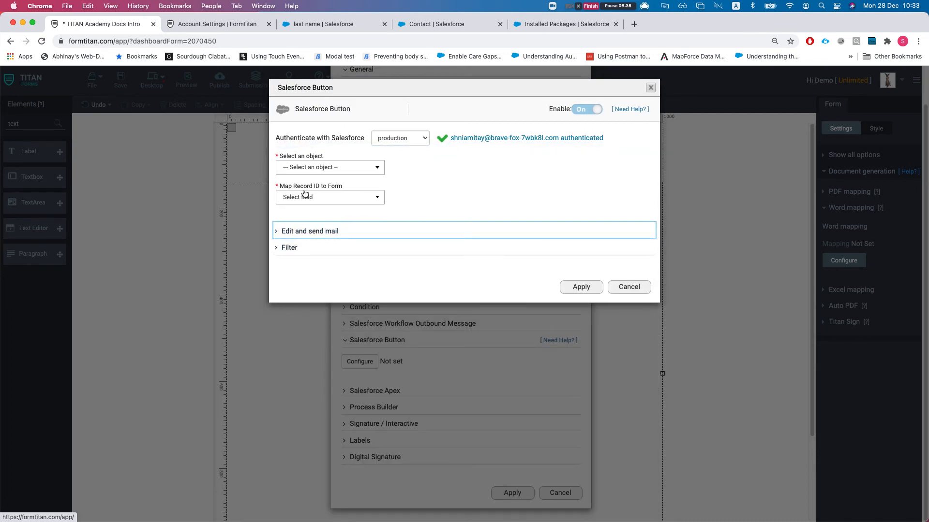
- Set the object to Account, map Record ID to Textbox (fld88), and choose Lightning code
{"action": "left_click", "coordinate": [307, 168]}
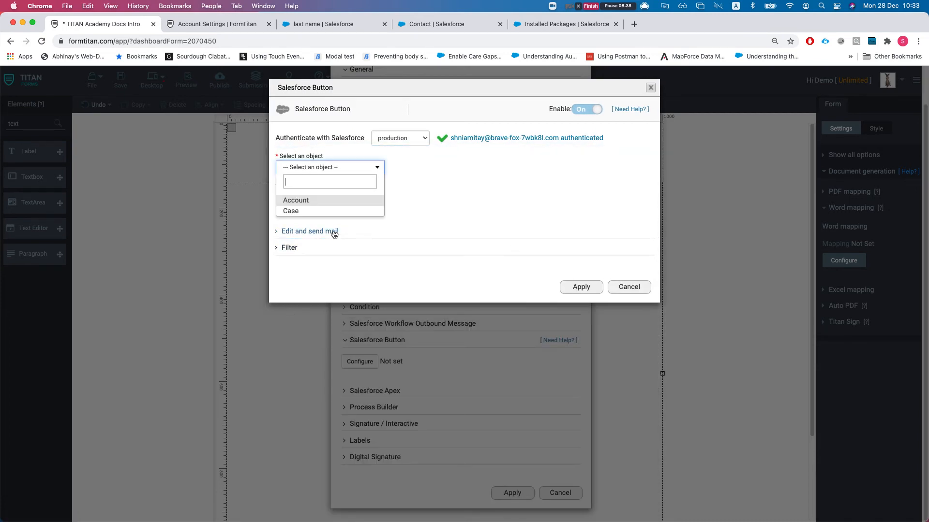
{"action": "left_click", "coordinate": [305, 200]}
{"action": "left_click", "coordinate": [306, 198]}
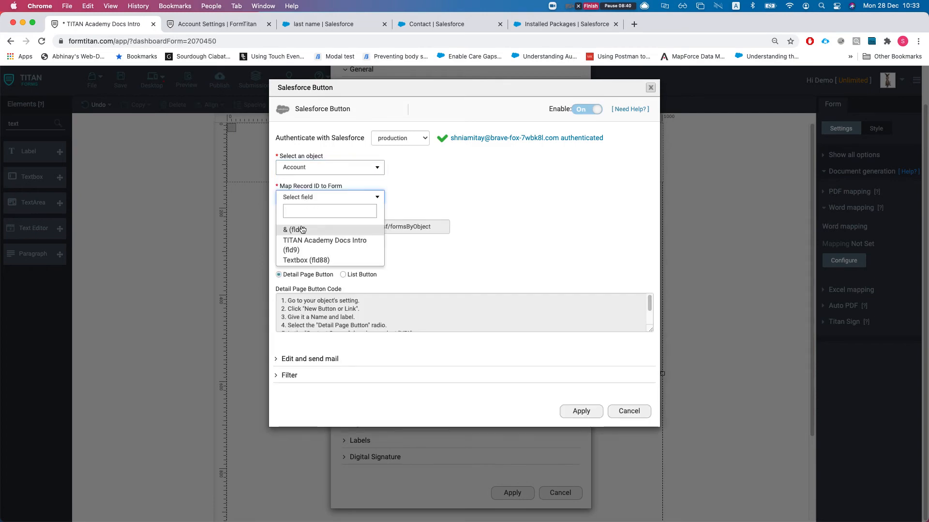
{"action": "left_click", "coordinate": [312, 260]}
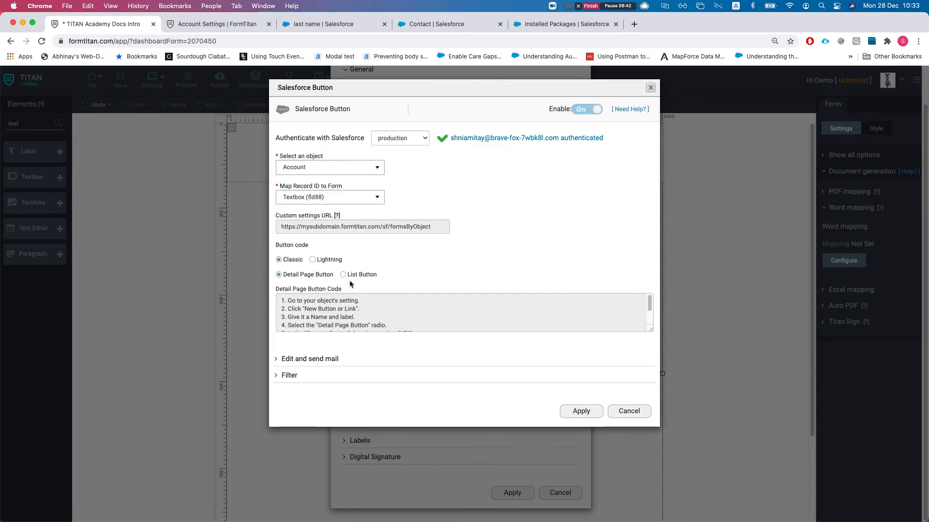
{"action": "left_click", "coordinate": [313, 260]}
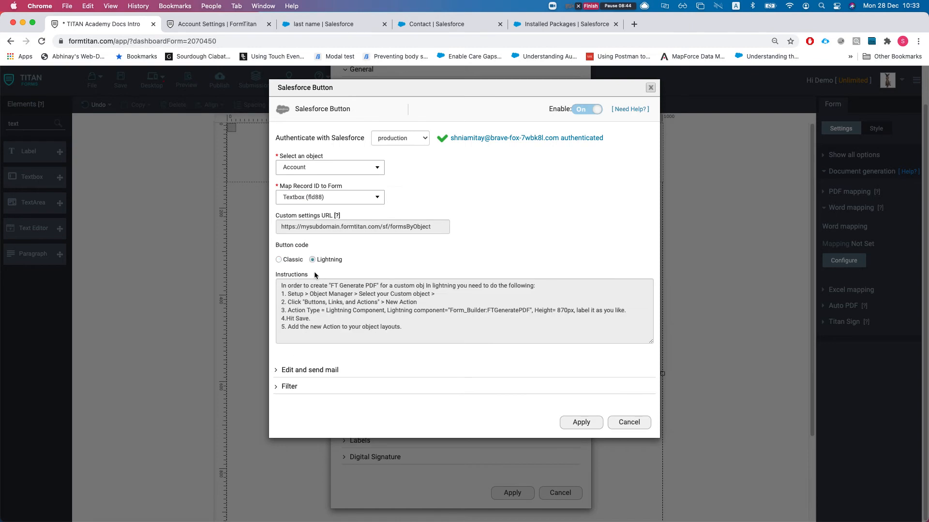
{"action": "left_click_drag", "start_coordinate": [457, 331], "coordinate": [262, 285]}
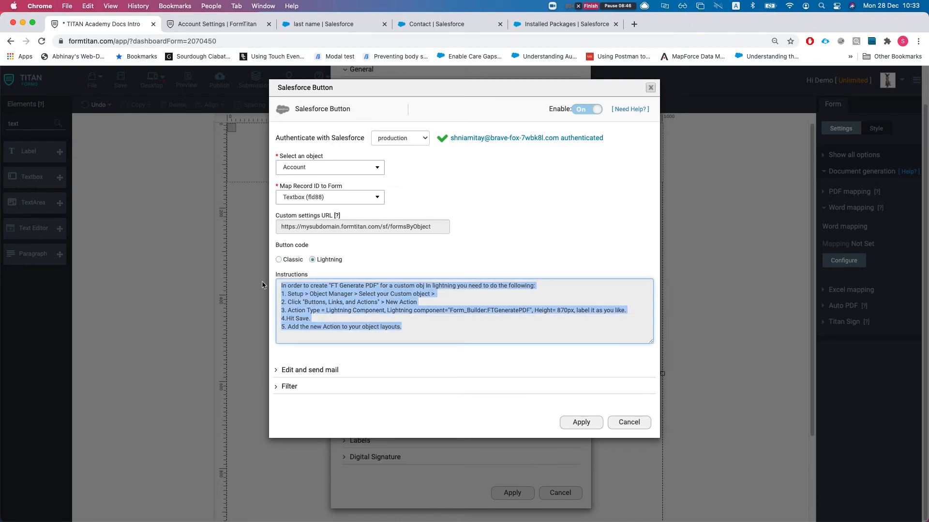
{"action": "left_click", "coordinate": [368, 290]}
{"action": "left_click_drag", "start_coordinate": [451, 334], "coordinate": [319, 303]}
{"action": "left_click", "coordinate": [319, 303]}
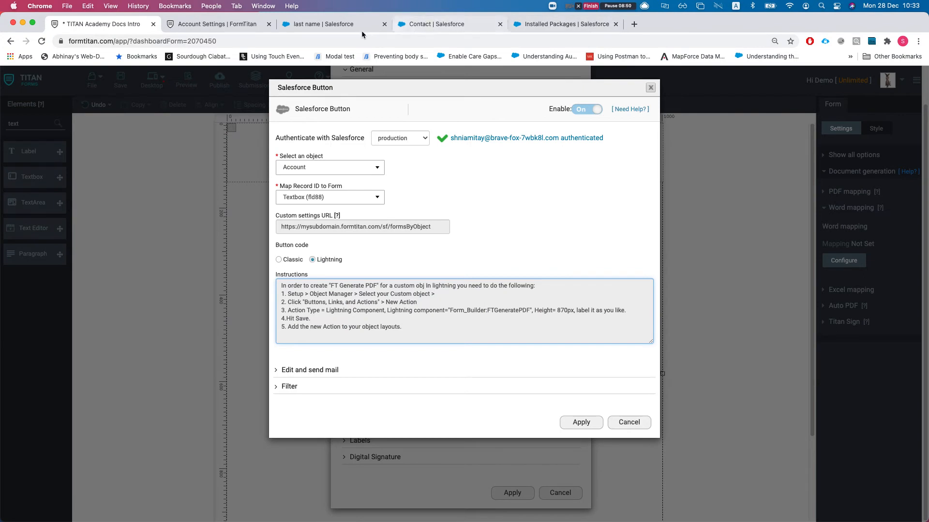
{"action": "left_click", "coordinate": [443, 27]}
{"action": "left_click", "coordinate": [310, 26]}
- Reload the contact and launch FT Generate Document to list the Word Demo templates
{"action": "key", "text": "super+r"}
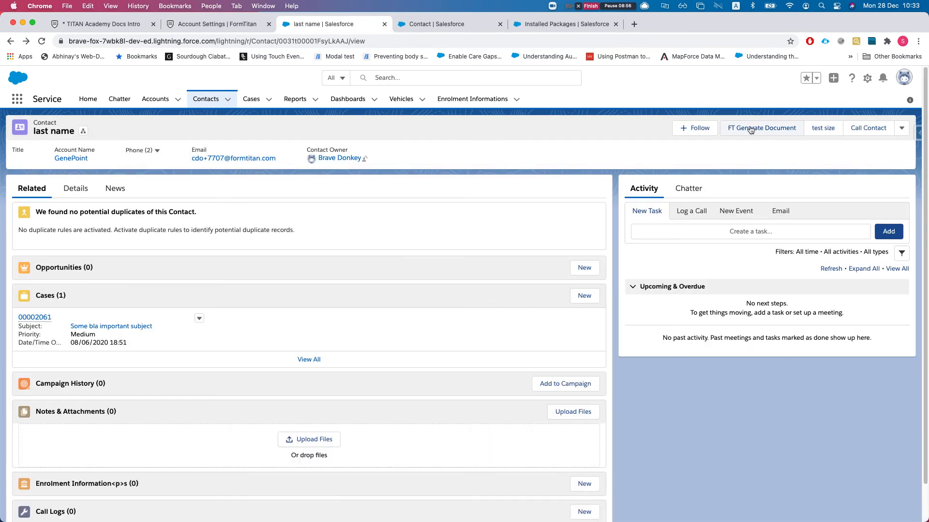
{"action": "left_click", "coordinate": [751, 132]}
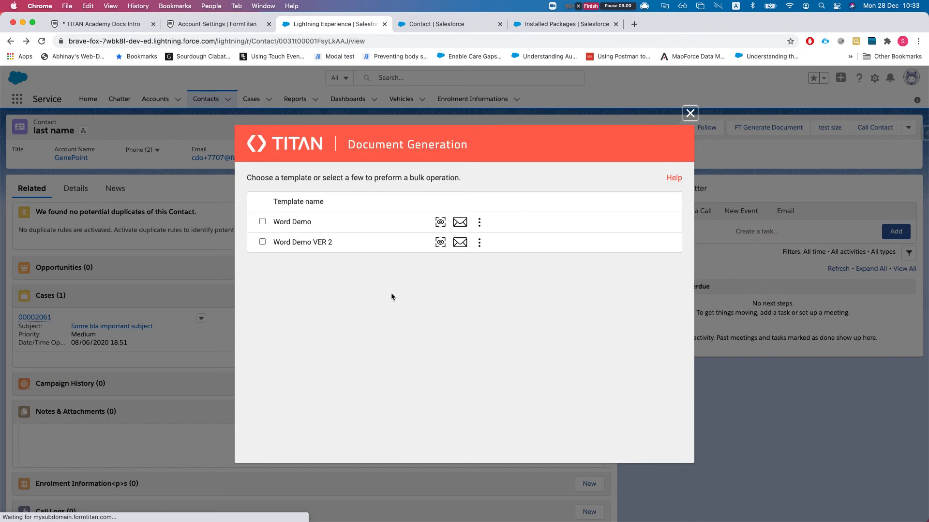
{"action": "left_click_drag", "start_coordinate": [274, 223], "coordinate": [325, 226]}
{"action": "left_click_drag", "start_coordinate": [272, 242], "coordinate": [329, 243]}
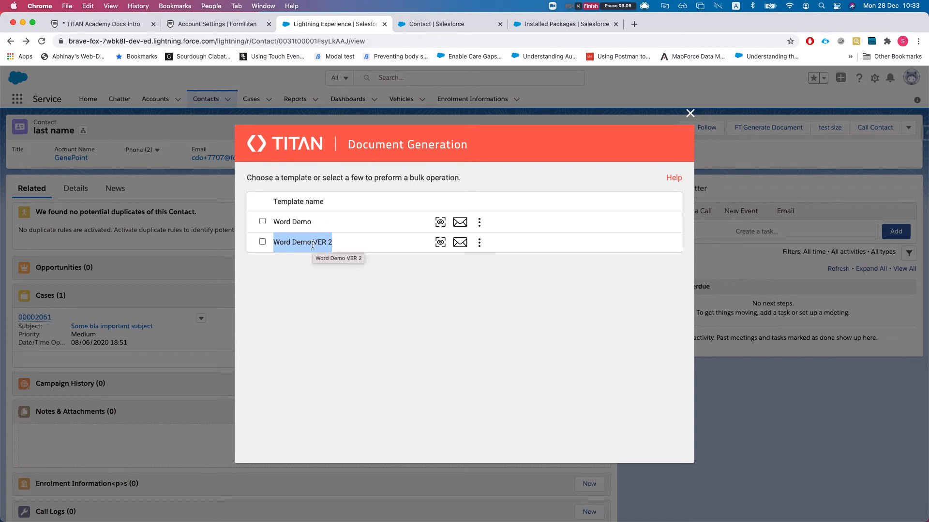
{"action": "left_click", "coordinate": [283, 236]}
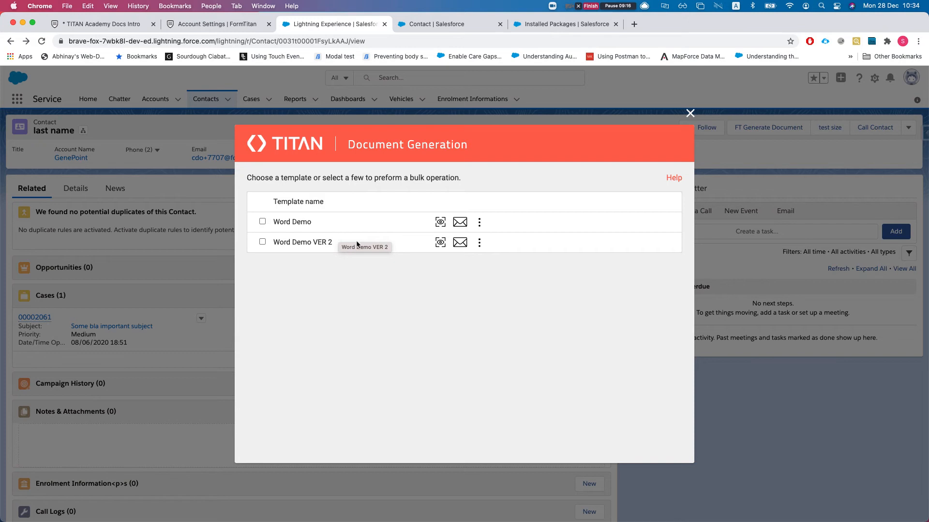
- Preview the Word Demo cover letter, then start an email with the generated document
{"action": "left_click", "coordinate": [437, 226]}
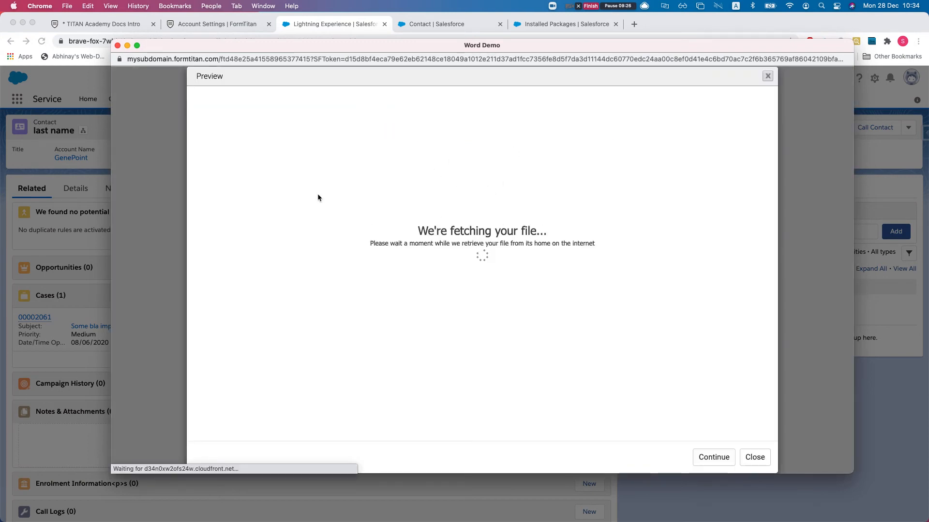
{"action": "scroll", "coordinate": [428, 145], "scroll_direction": "down", "scroll_amount": 5}
{"action": "scroll", "coordinate": [517, 245], "scroll_direction": "up", "scroll_amount": 5}
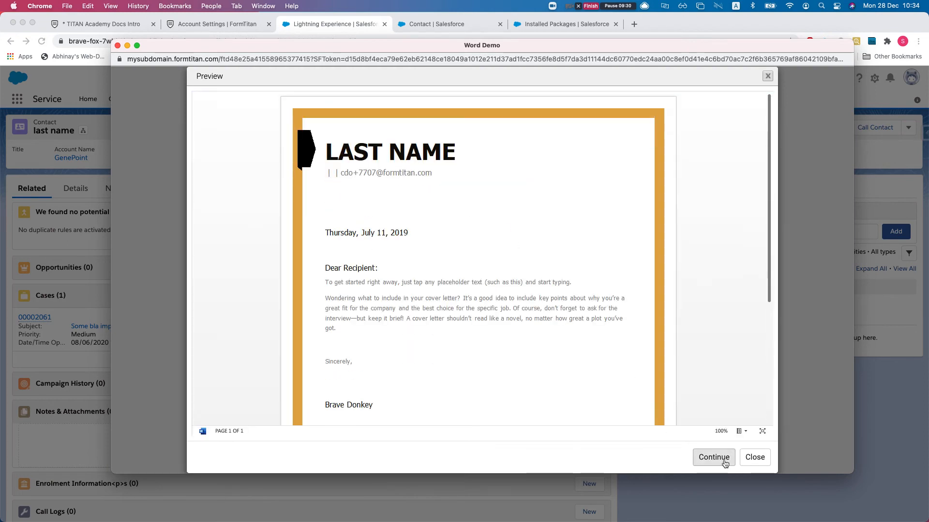
{"action": "left_click", "coordinate": [117, 45]}
{"action": "left_click", "coordinate": [461, 223]}
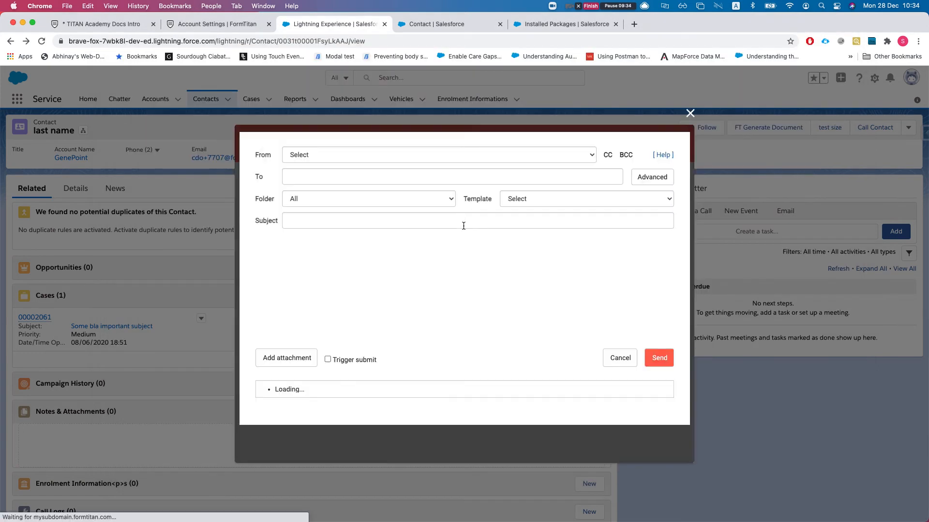
- Try the TITAN SIGN INSTANT URL and Change Email Verification email templates and recipient settings
{"action": "scroll", "coordinate": [291, 297], "scroll_direction": "down", "scroll_amount": 1}
{"action": "scroll", "coordinate": [589, 201], "scroll_direction": "up", "scroll_amount": 1}
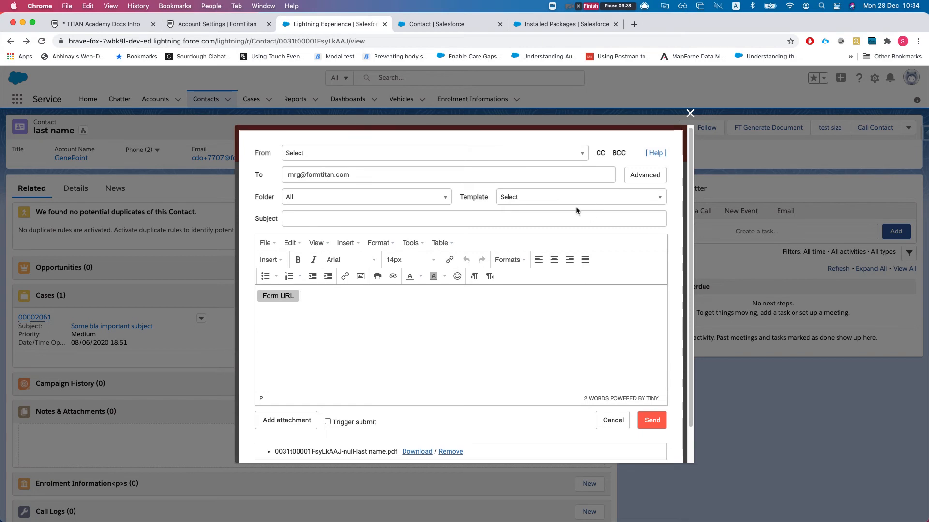
{"action": "left_click", "coordinate": [589, 200]}
{"action": "left_click", "coordinate": [544, 252]}
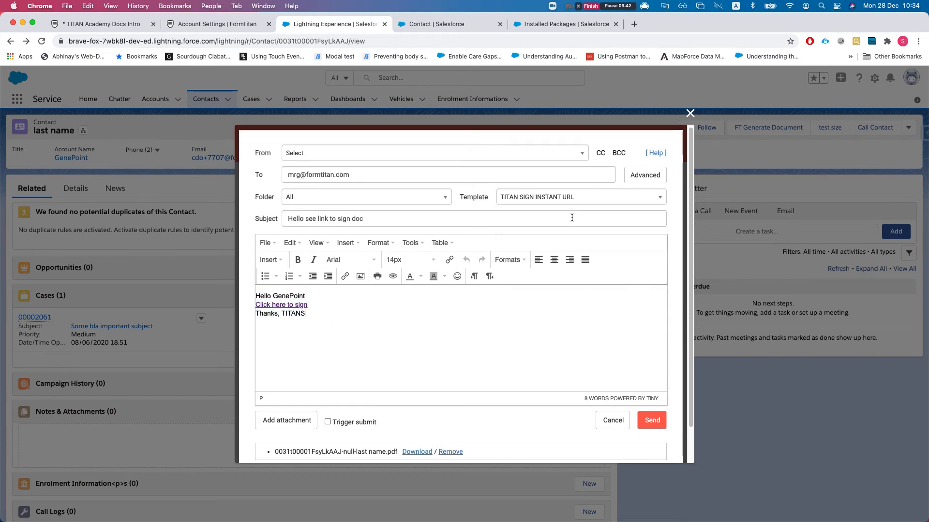
{"action": "left_click", "coordinate": [575, 198]}
{"action": "left_click", "coordinate": [551, 281]}
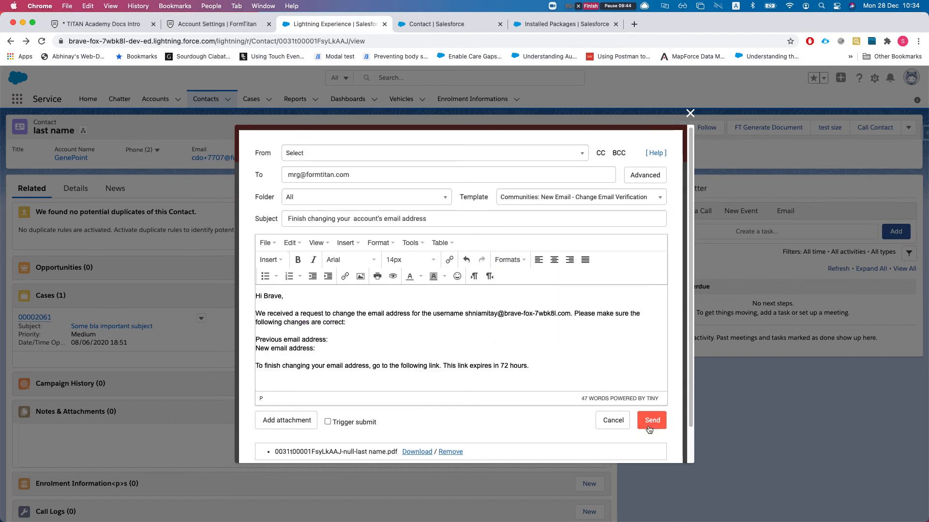
{"action": "left_click", "coordinate": [643, 175]}
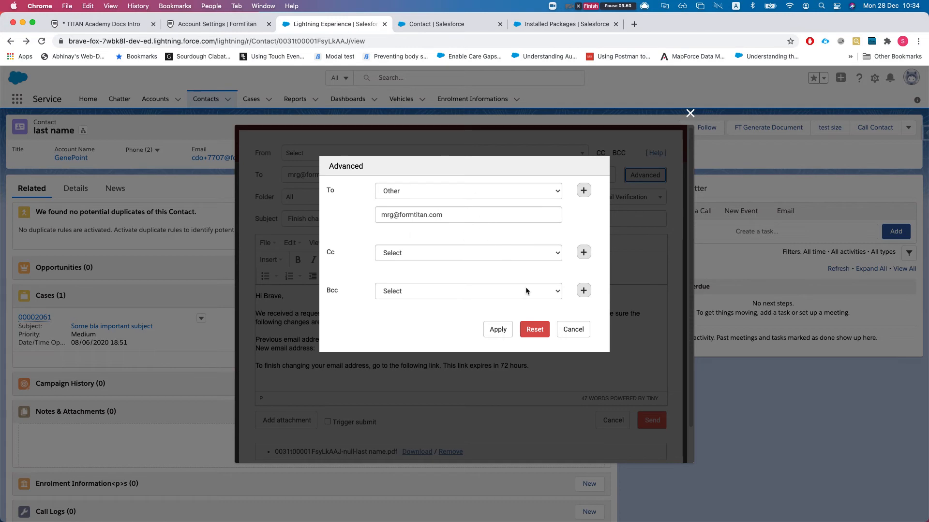
{"action": "left_click", "coordinate": [576, 330]}
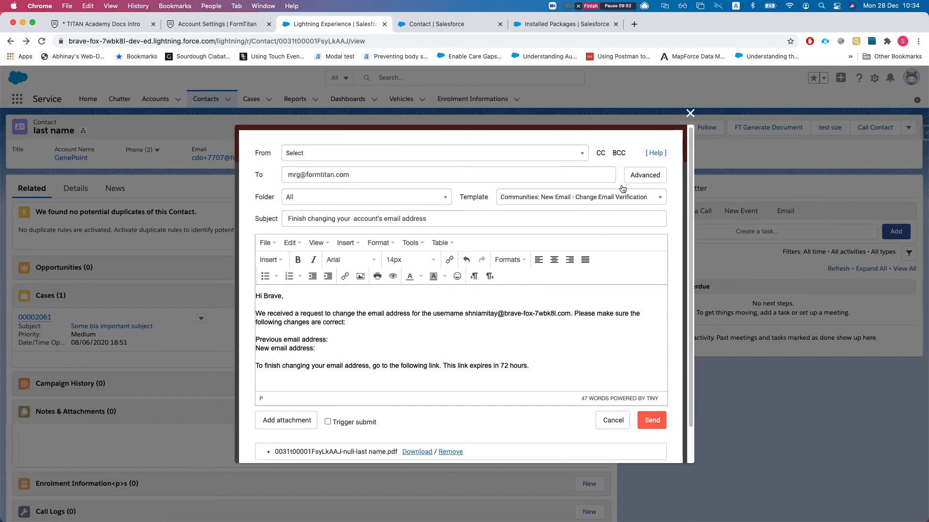
- Cancel the email draft, dismiss Word Demo's ⋮ menu, and return to the FormTitan settings tab
{"action": "scroll", "coordinate": [483, 217], "scroll_direction": "down", "scroll_amount": 2}
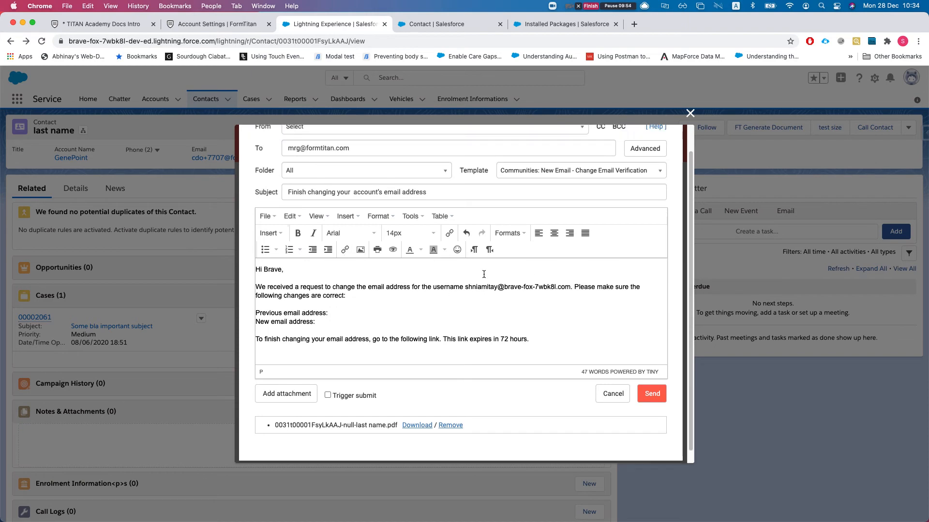
{"action": "scroll", "coordinate": [483, 275], "scroll_direction": "up", "scroll_amount": 2}
{"action": "left_click", "coordinate": [606, 412]}
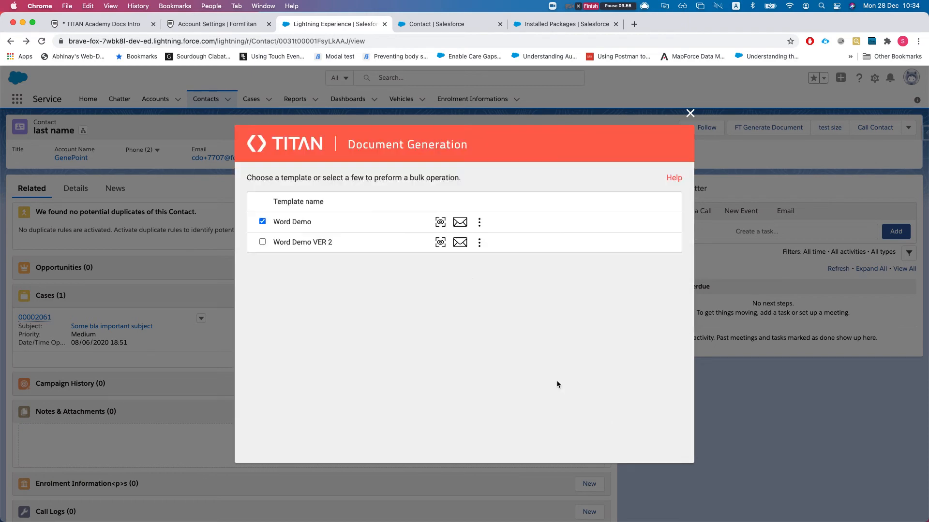
{"action": "left_click", "coordinate": [480, 223]}
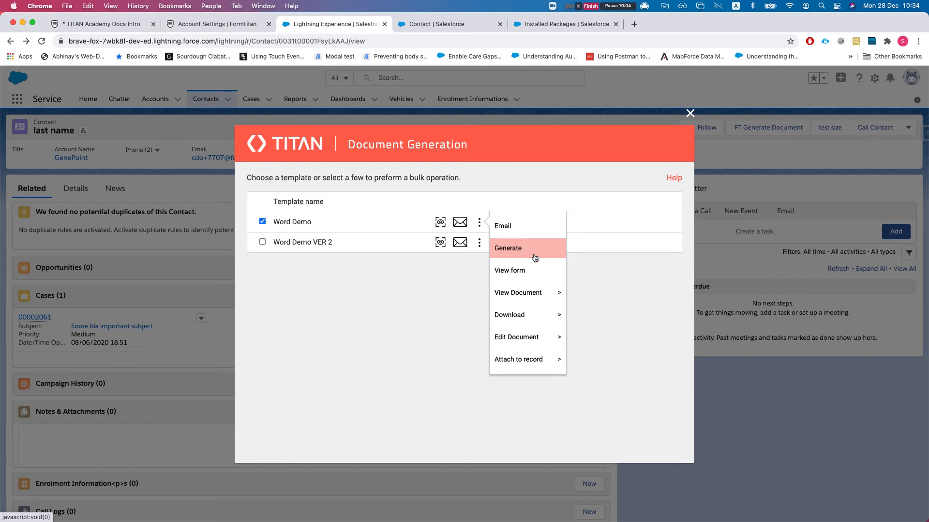
{"action": "left_click", "coordinate": [387, 311]}
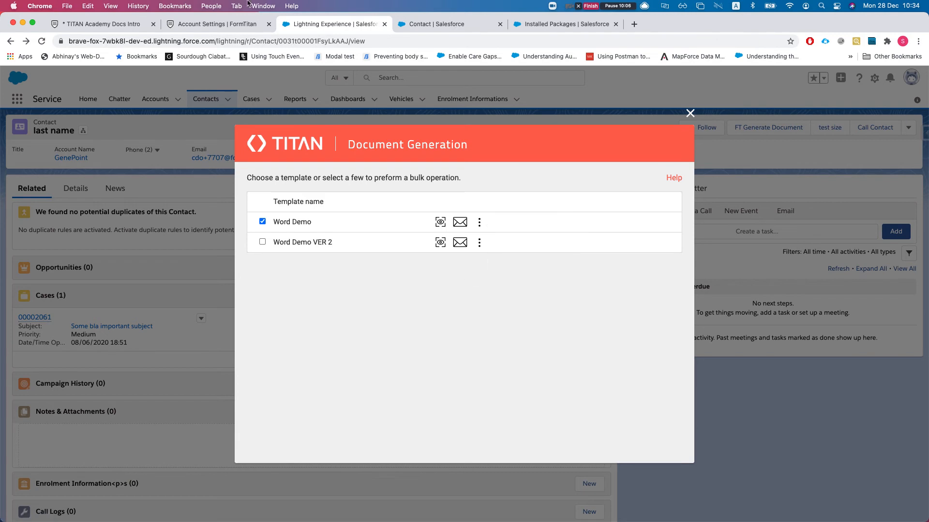
{"action": "left_click", "coordinate": [219, 27]}
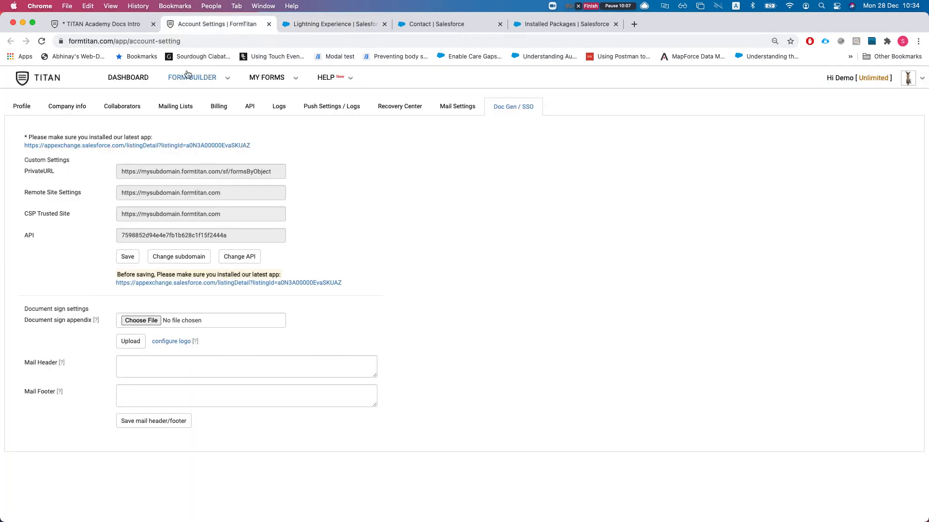
- Return to the form editor and close the Salesforce button and Word mapping settings
{"action": "left_click", "coordinate": [92, 28]}
{"action": "left_click", "coordinate": [650, 87]}
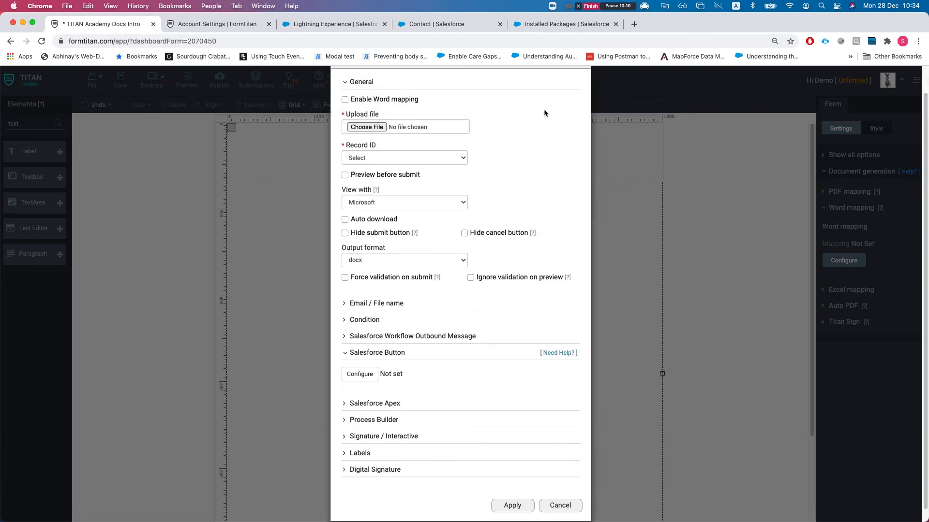
{"action": "left_click", "coordinate": [583, 92]}
{"action": "left_click", "coordinate": [846, 207]}
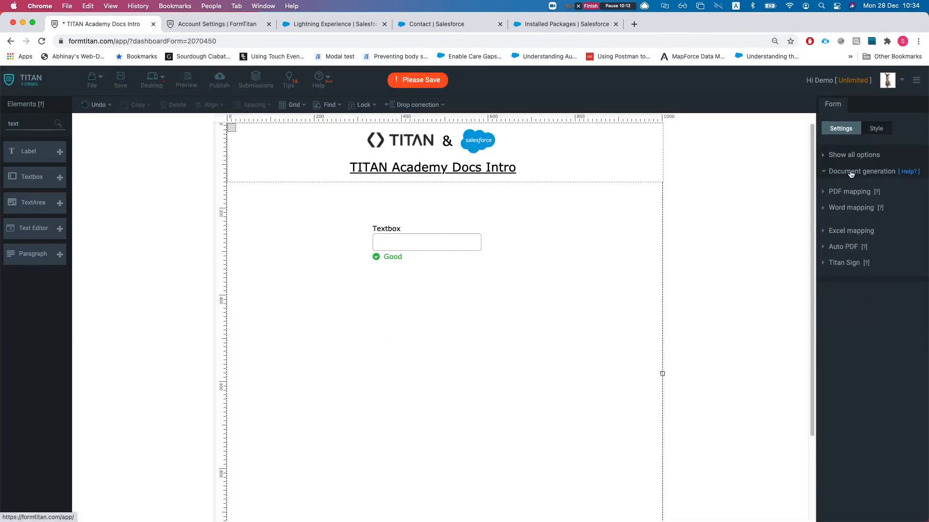
- Turn on dynamic mode for the Default PDF mapping, enter filler text lines, and apply
{"action": "left_click", "coordinate": [848, 194]}
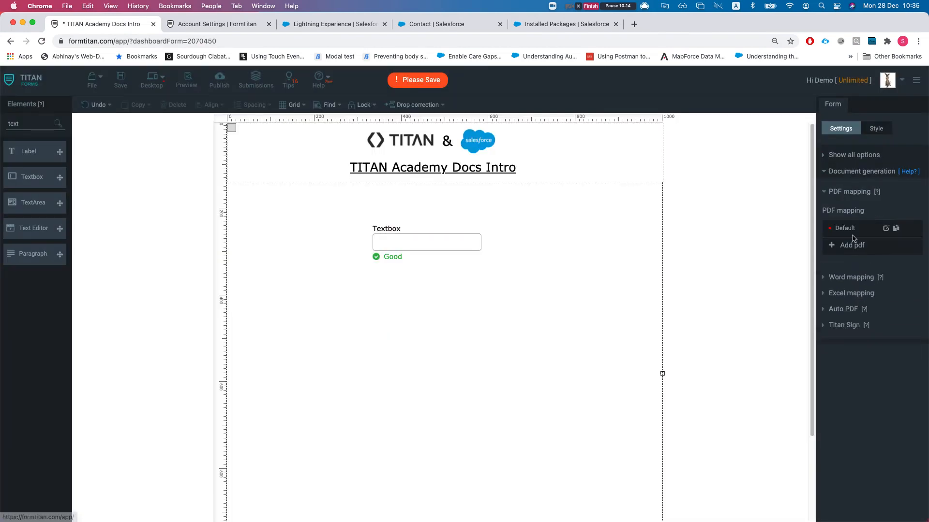
{"action": "left_click", "coordinate": [885, 228]}
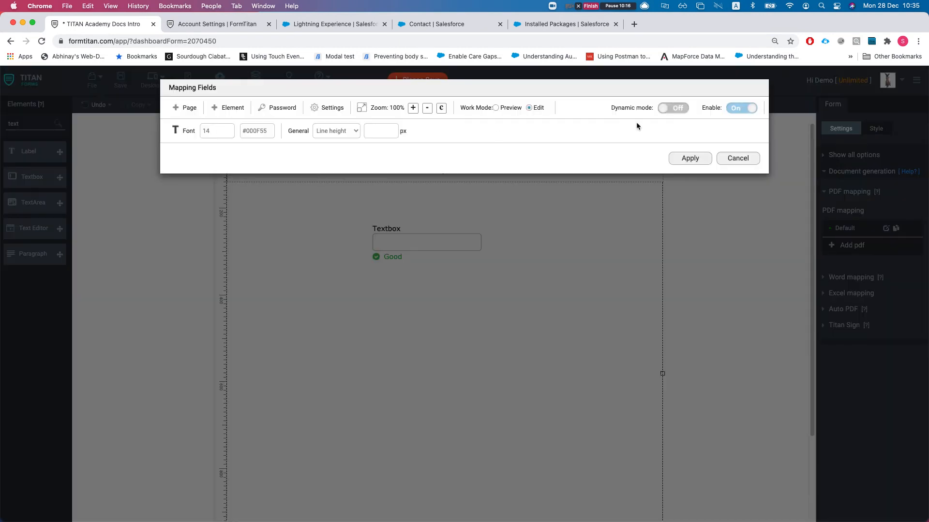
{"action": "left_click", "coordinate": [675, 107]}
{"action": "type", "text": "sd sdf sdf dsfsdfds"}
{"action": "key", "text": "Return"}
{"action": "type", "text": "fds"}
{"action": "key", "text": "Return"}
{"action": "type", "text": "fdsfsdfds"}
{"action": "left_click", "coordinate": [638, 422]}
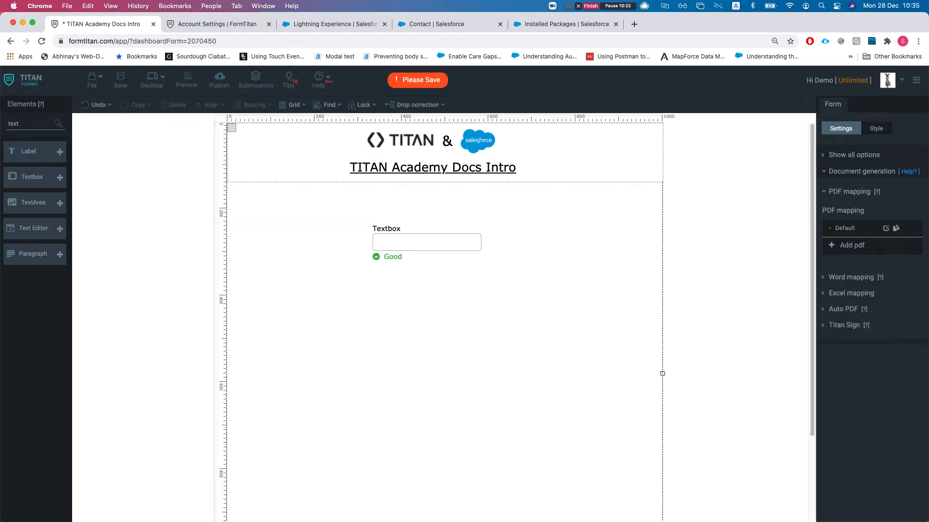
- Save the form and expand its Salesforce integration settings
{"action": "left_click", "coordinate": [121, 80]}
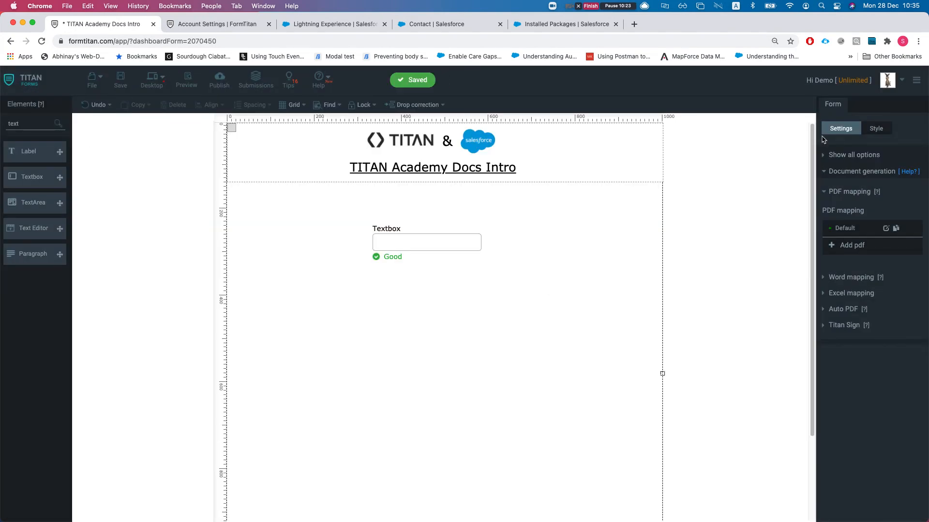
{"action": "left_click", "coordinate": [882, 173]}
{"action": "left_click", "coordinate": [873, 204]}
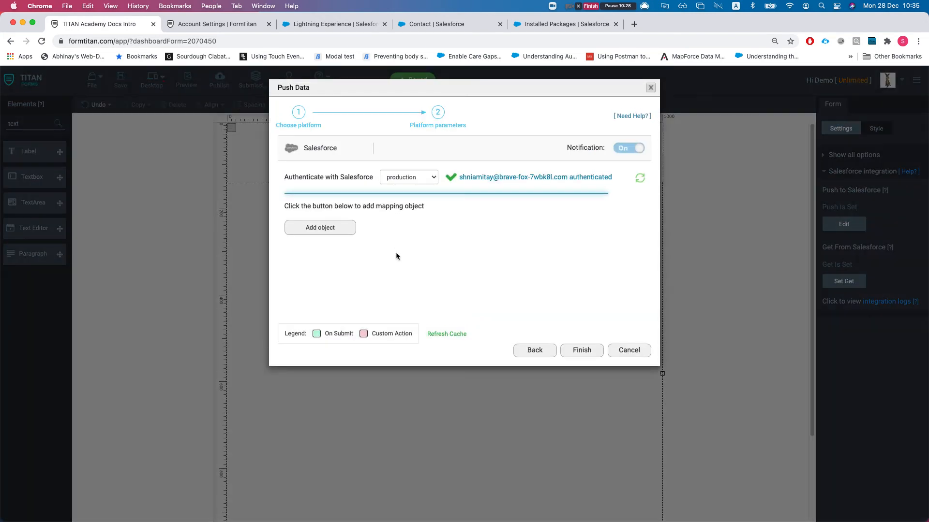
- Add Account as an object to create in the Salesforce push
{"action": "left_click", "coordinate": [320, 227]}
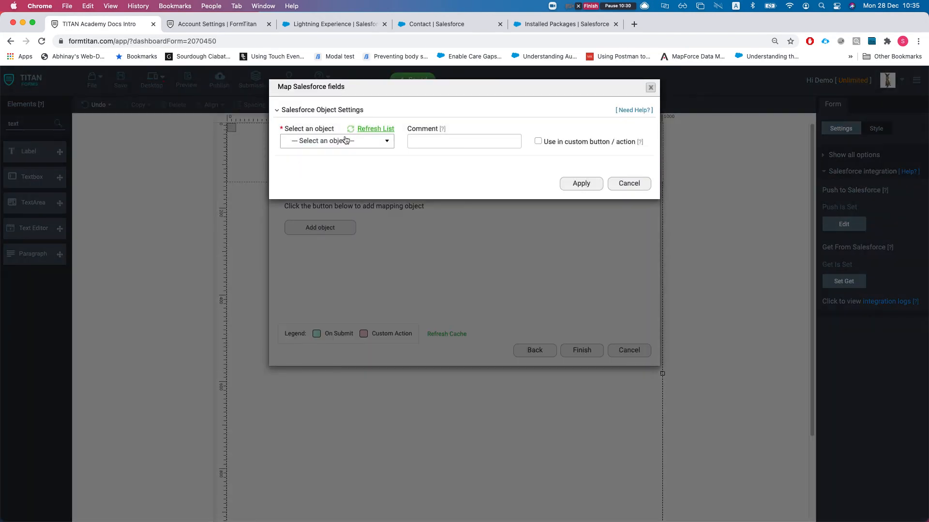
{"action": "left_click", "coordinate": [346, 141]}
{"action": "left_click", "coordinate": [310, 170]}
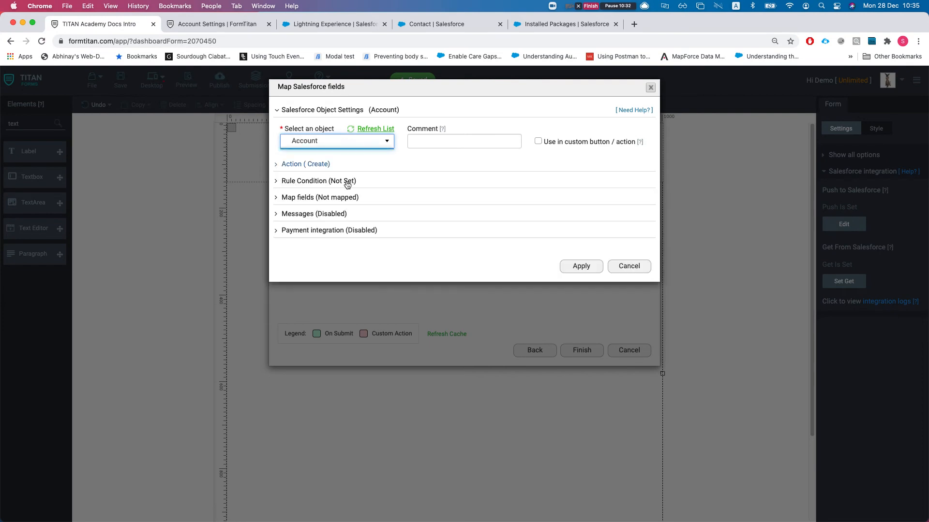
{"action": "left_click", "coordinate": [594, 267]}
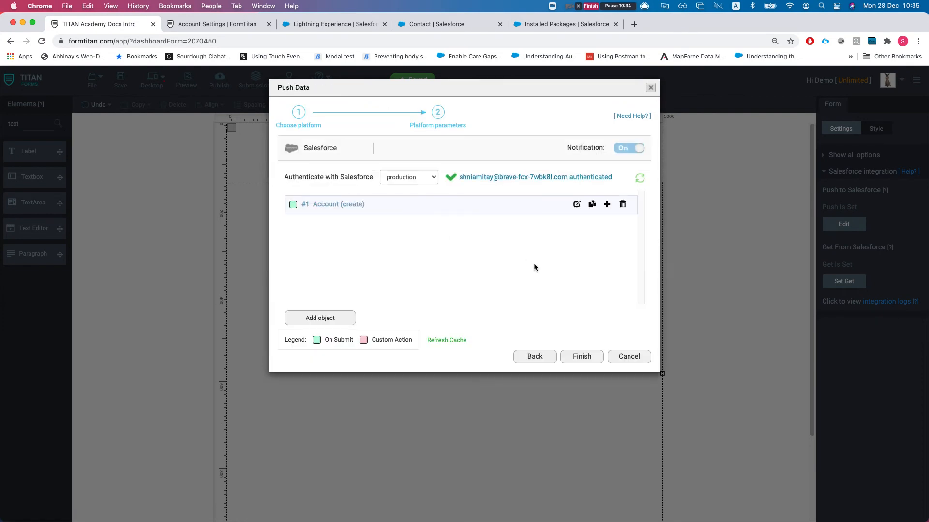
- Add Files as a second object to create, with the comment 'crte'
{"action": "left_click", "coordinate": [321, 318]}
{"action": "left_click", "coordinate": [332, 141]}
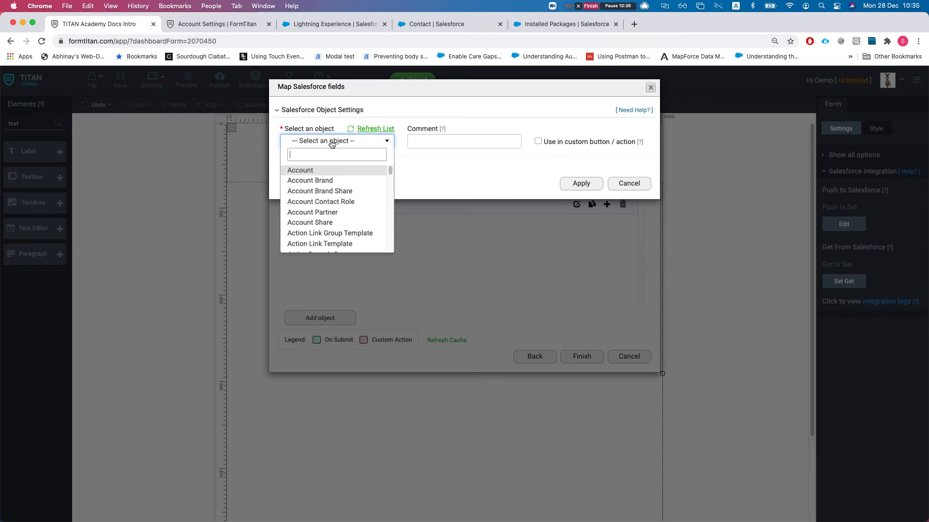
{"action": "type", "text": "file"}
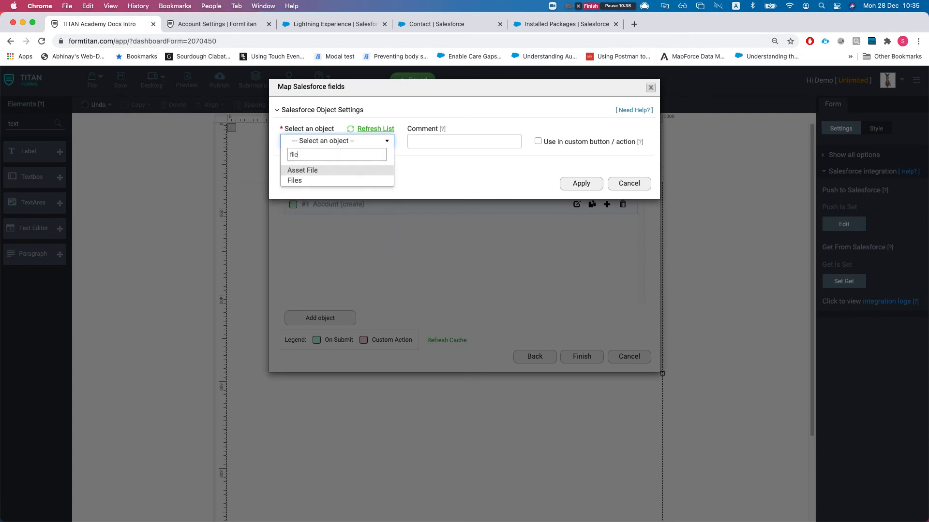
{"action": "key", "text": "Down"}
{"action": "key", "text": "Return"}
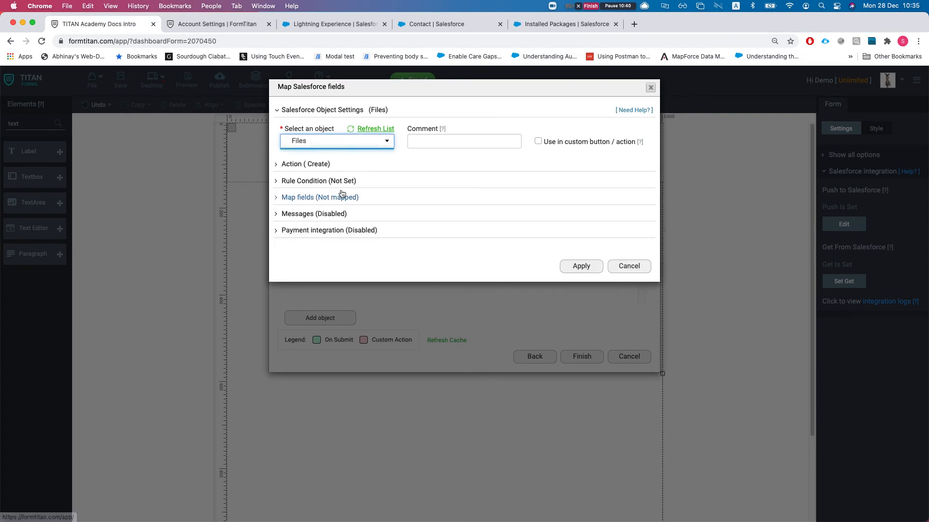
{"action": "key", "text": "Tab"}
{"action": "type", "text": "crte"}
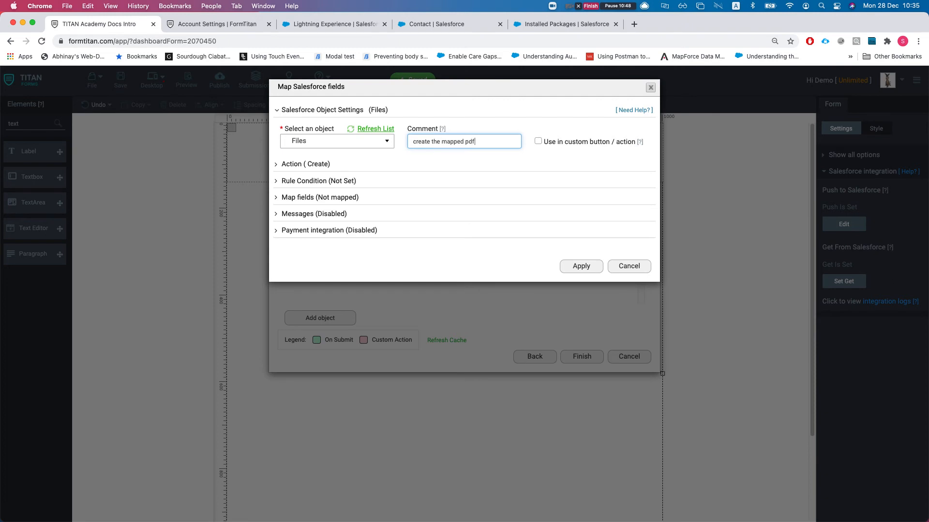
- Map the Files Version Data field to the PDF mapping, then apply and finish
{"action": "left_click", "coordinate": [319, 197]}
{"action": "left_click", "coordinate": [315, 243]}
{"action": "left_click", "coordinate": [254, 139]}
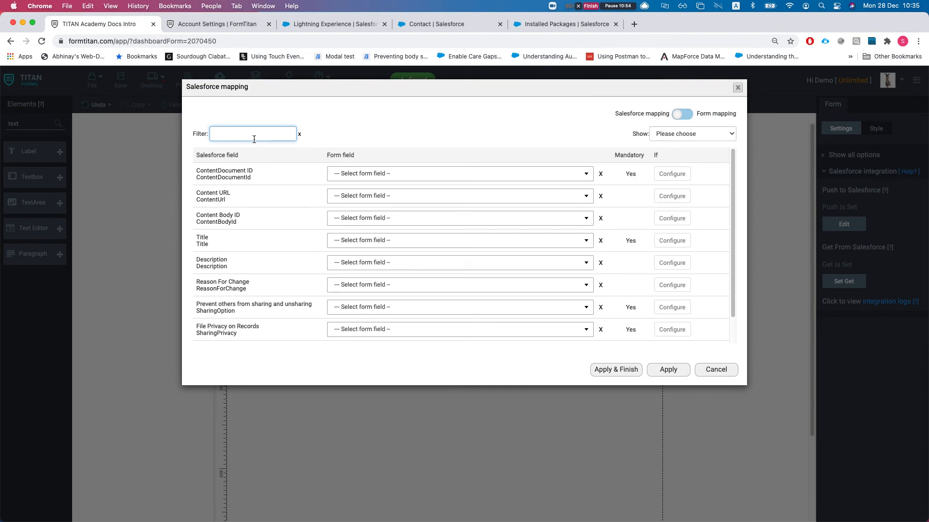
{"action": "type", "text": "fir"}
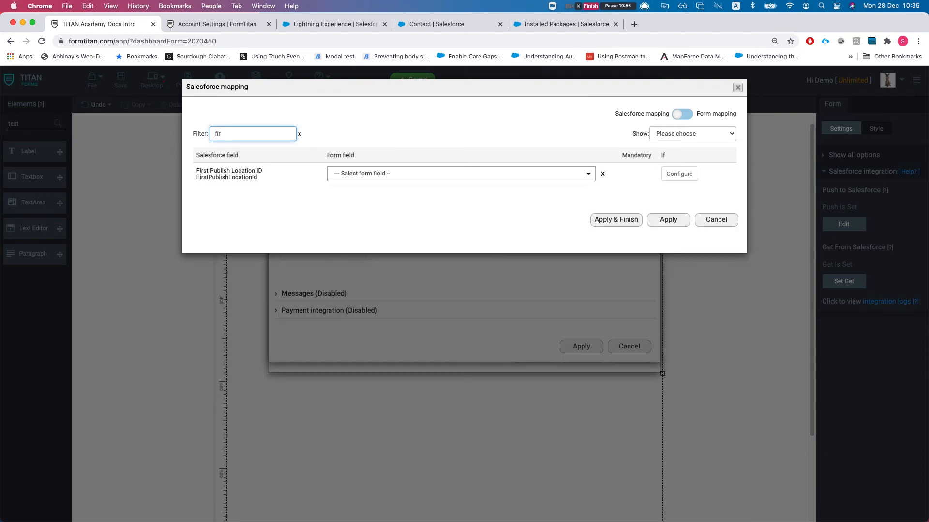
{"action": "left_click", "coordinate": [429, 175]}
{"action": "double_click", "coordinate": [265, 138]}
{"action": "key", "text": "BackSpace"}
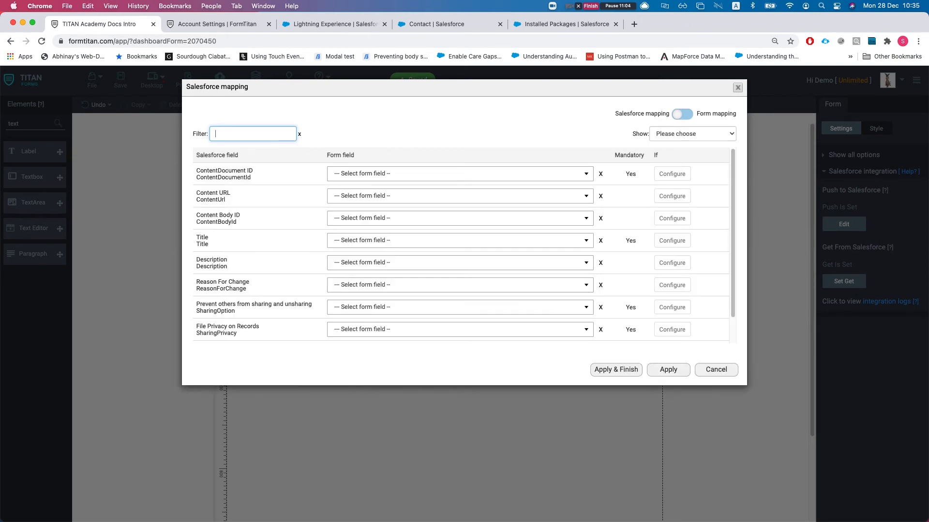
{"action": "type", "text": "ved"}
{"action": "key", "text": "BackSpace"}
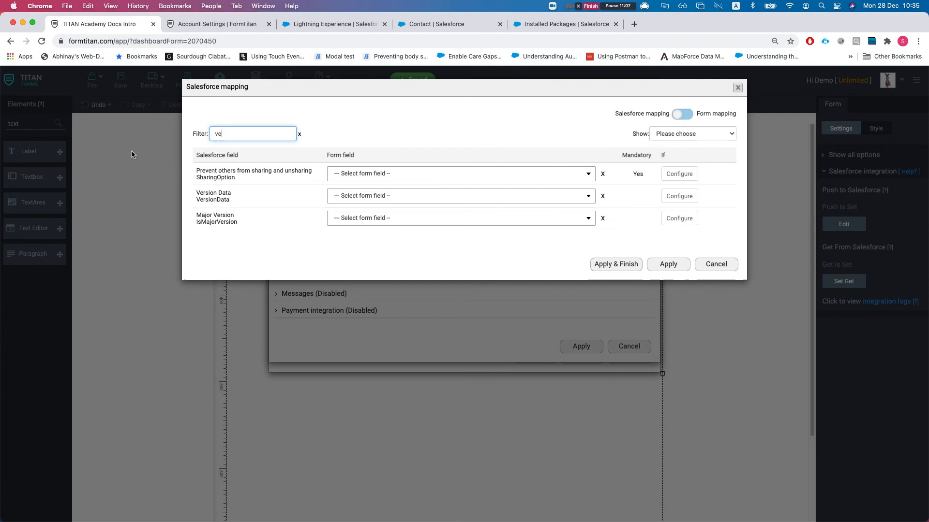
{"action": "left_click", "coordinate": [419, 195]}
{"action": "type", "text": "pdf"}
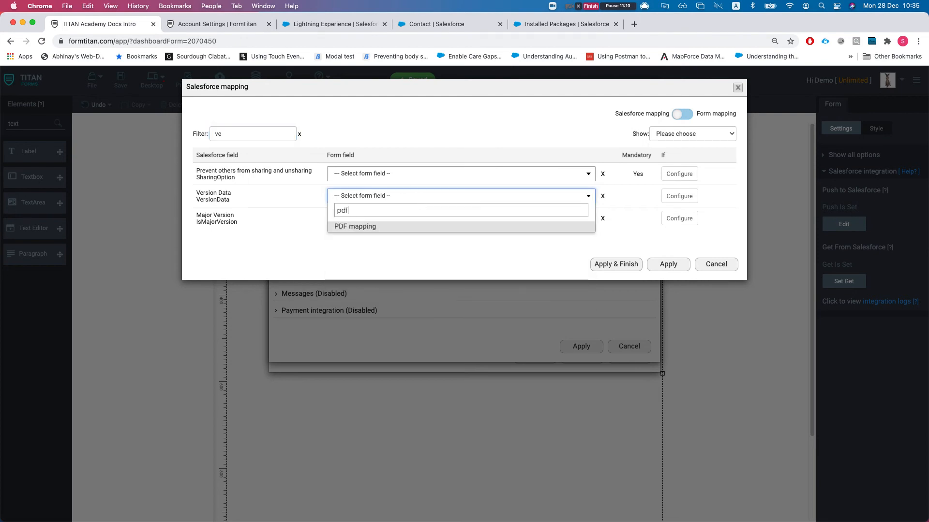
{"action": "key", "text": "Return"}
{"action": "left_click", "coordinate": [610, 267]}
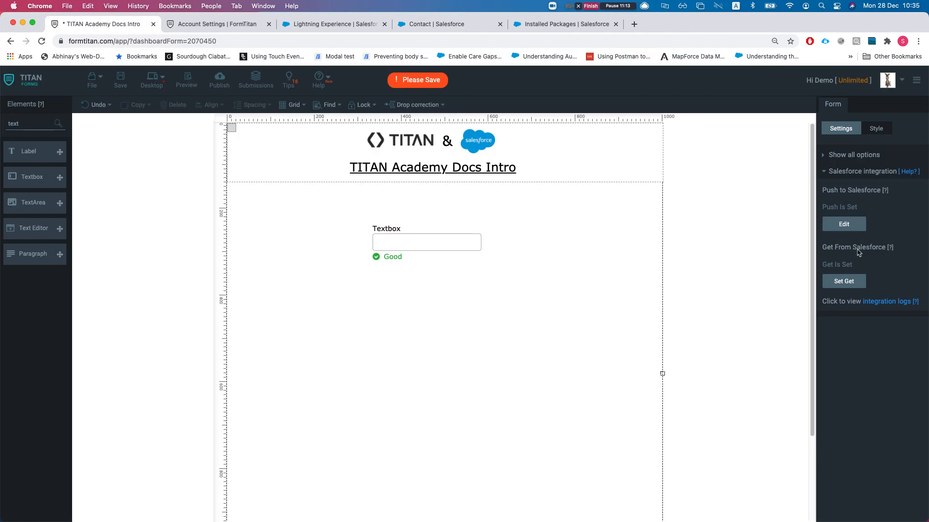
- Inspect the Account push object, leaving the custom button option off, then go to Account Settings
{"action": "left_click", "coordinate": [845, 225]}
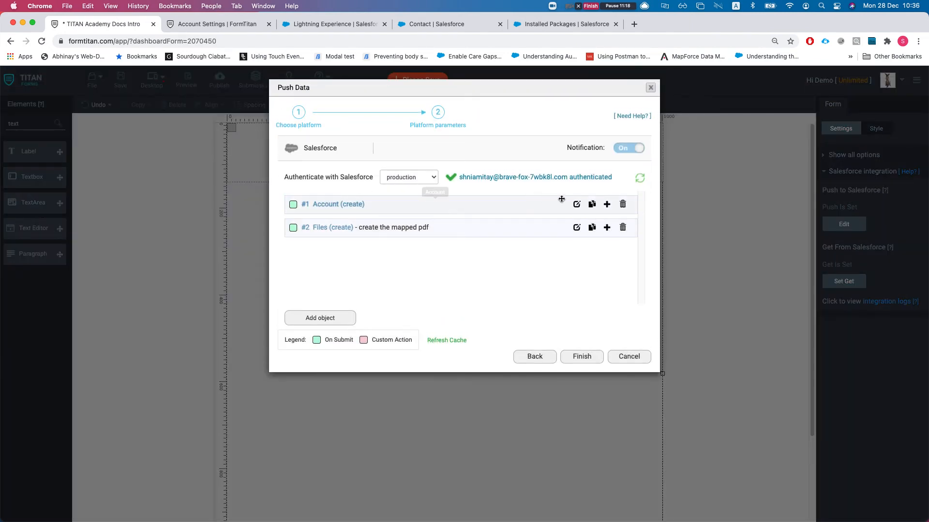
{"action": "left_click", "coordinate": [576, 204]}
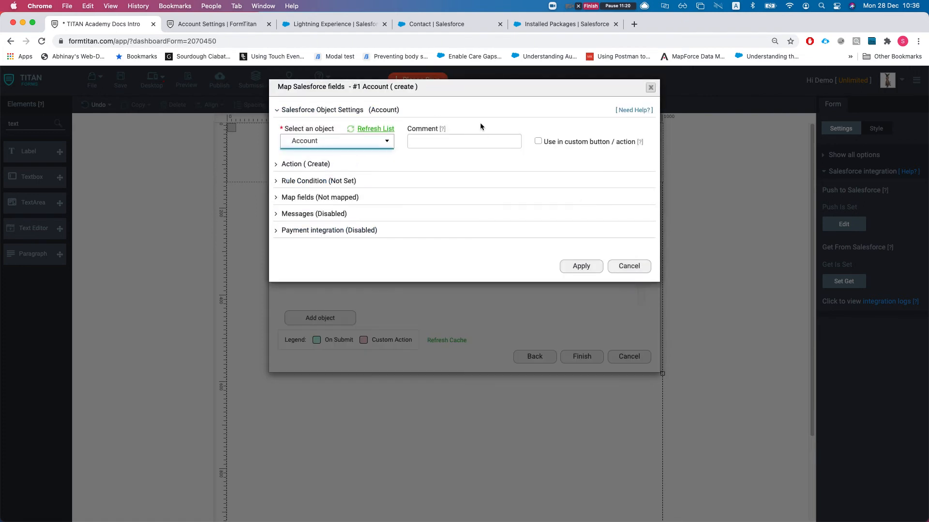
{"action": "left_click", "coordinate": [535, 143]}
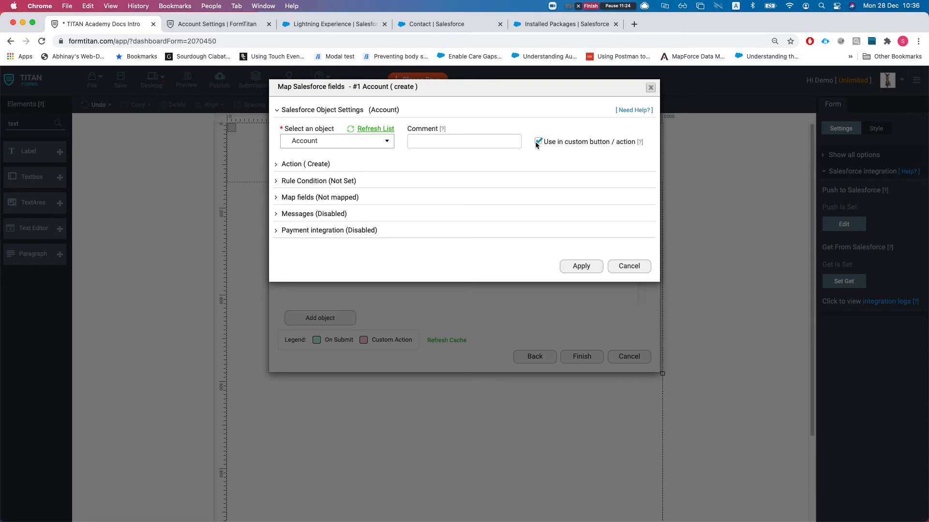
{"action": "left_click", "coordinate": [536, 141]}
{"action": "left_click", "coordinate": [619, 266]}
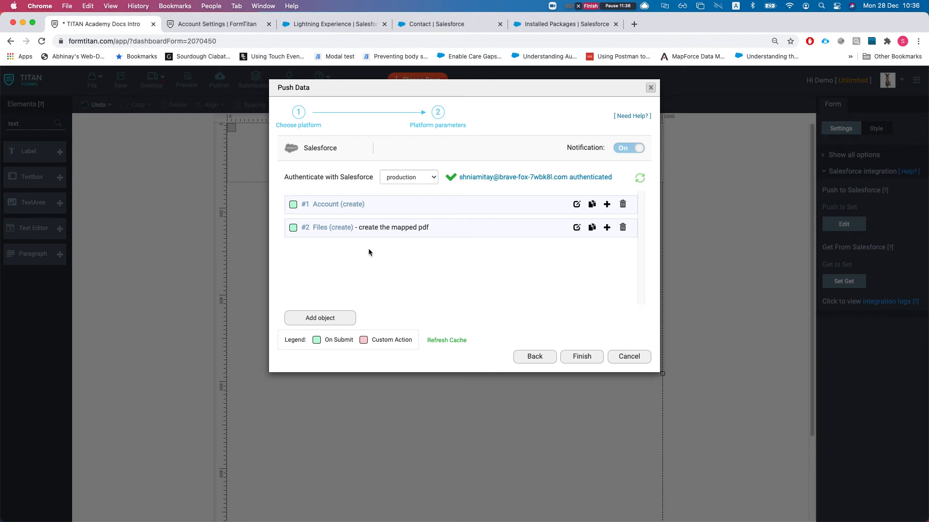
{"action": "left_click", "coordinate": [247, 24]}
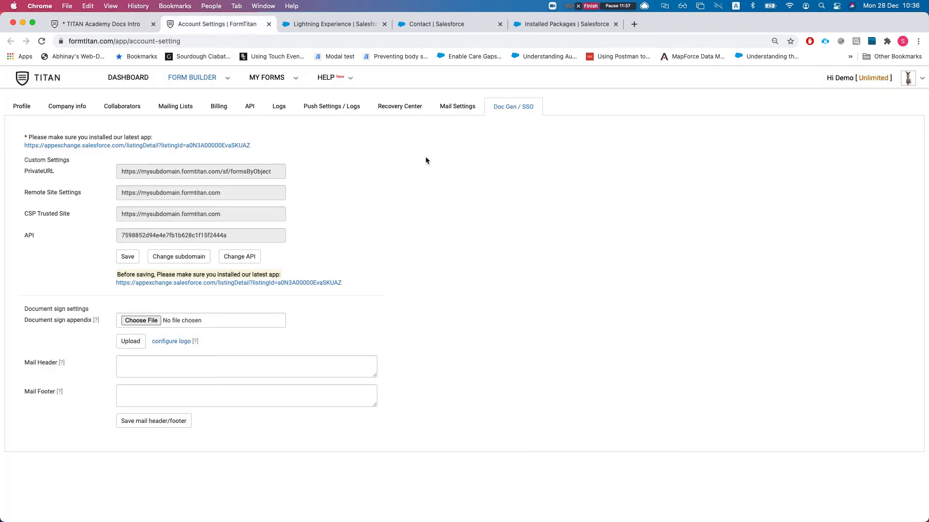
- Open and close FT Generate Document on the Salesforce contact, then return to the TITAN Academy Docs Intro form
{"action": "left_click", "coordinate": [344, 25]}
{"action": "left_click", "coordinate": [479, 222]}
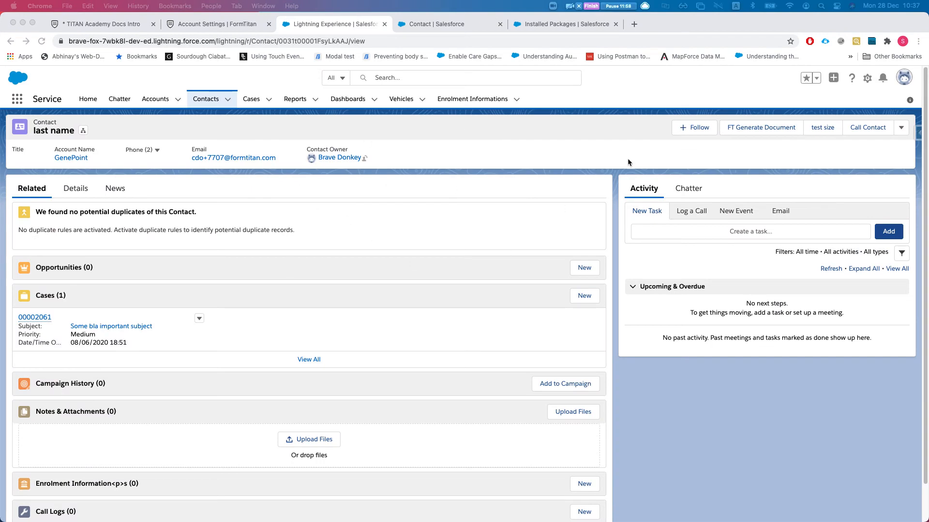
{"action": "left_click", "coordinate": [756, 132]}
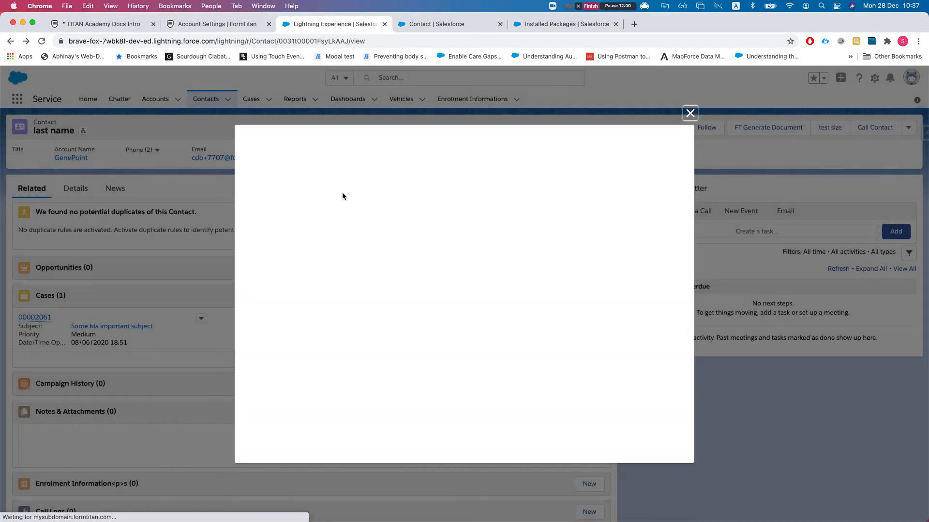
{"action": "left_click", "coordinate": [689, 113]}
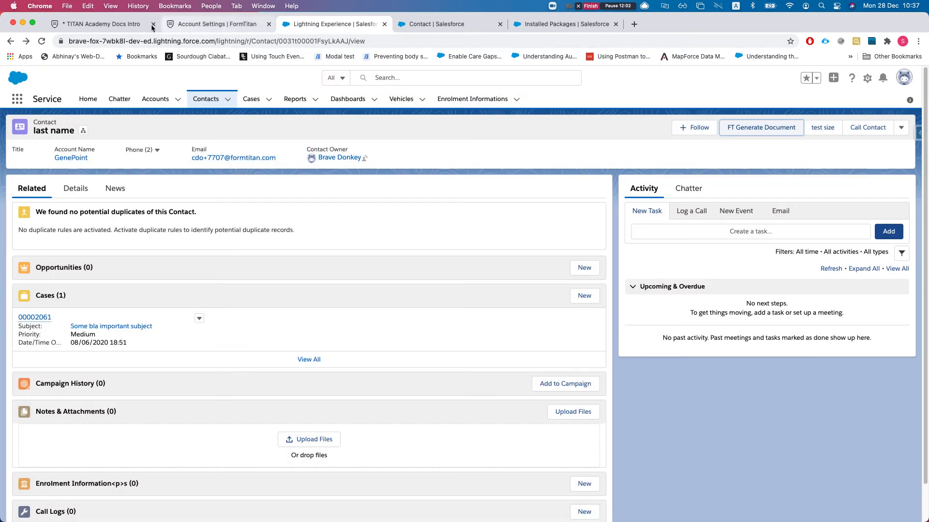
{"action": "left_click", "coordinate": [103, 26]}
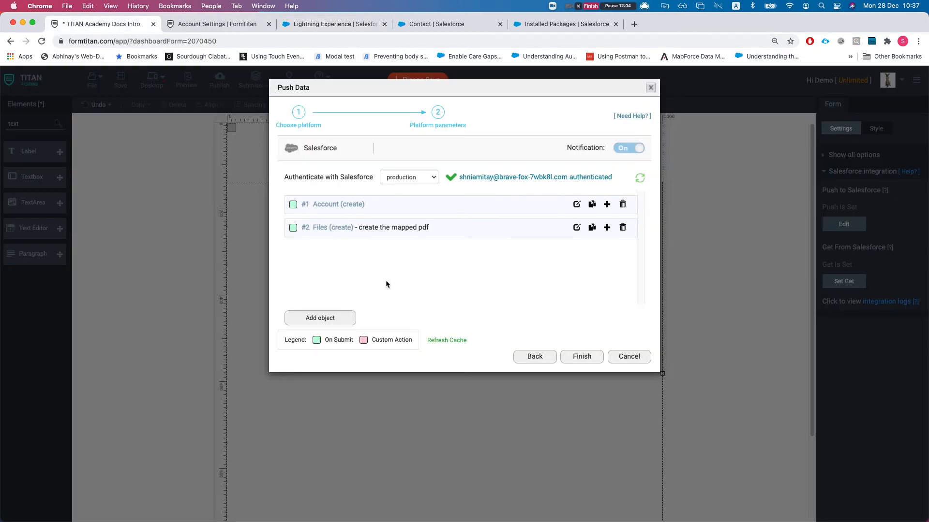
- Close Push Data, delete the Case row in Get From Salesforce, then cancel the change
{"action": "left_click", "coordinate": [650, 88]}
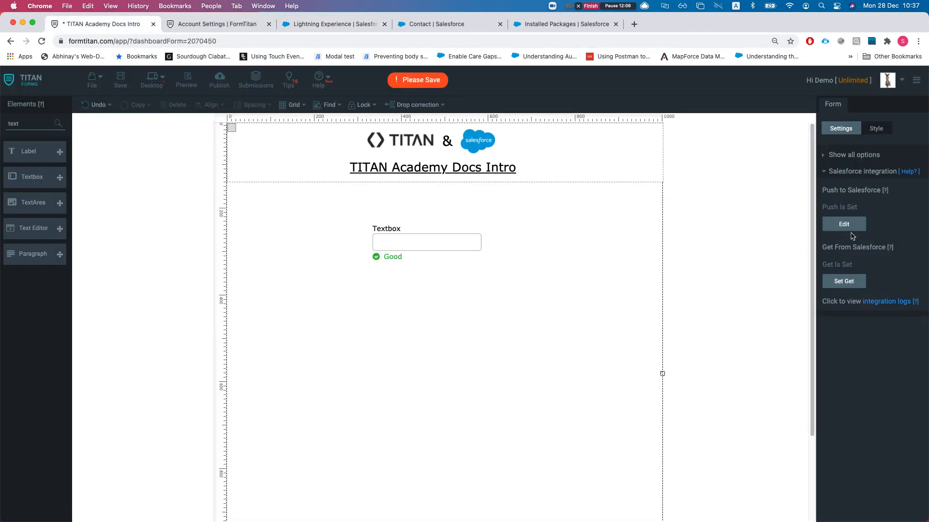
{"action": "left_click", "coordinate": [841, 281]}
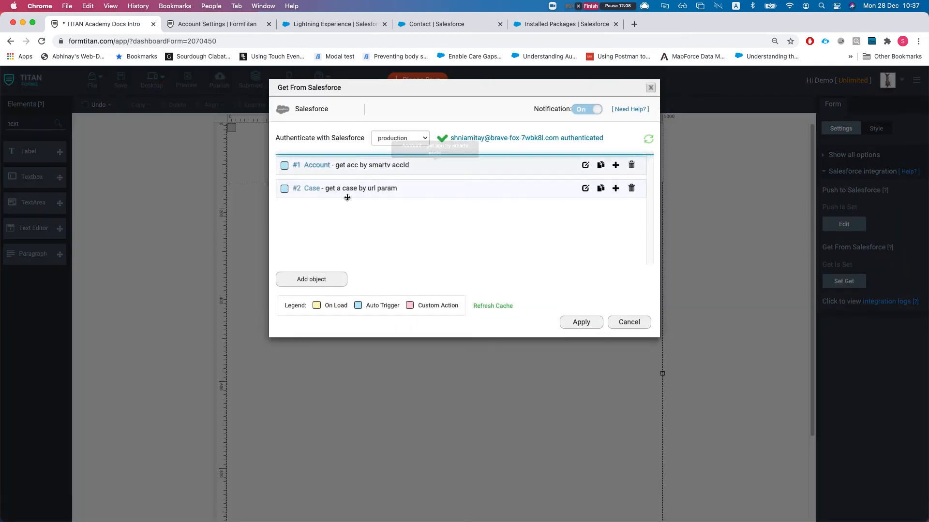
{"action": "left_click", "coordinate": [631, 190]}
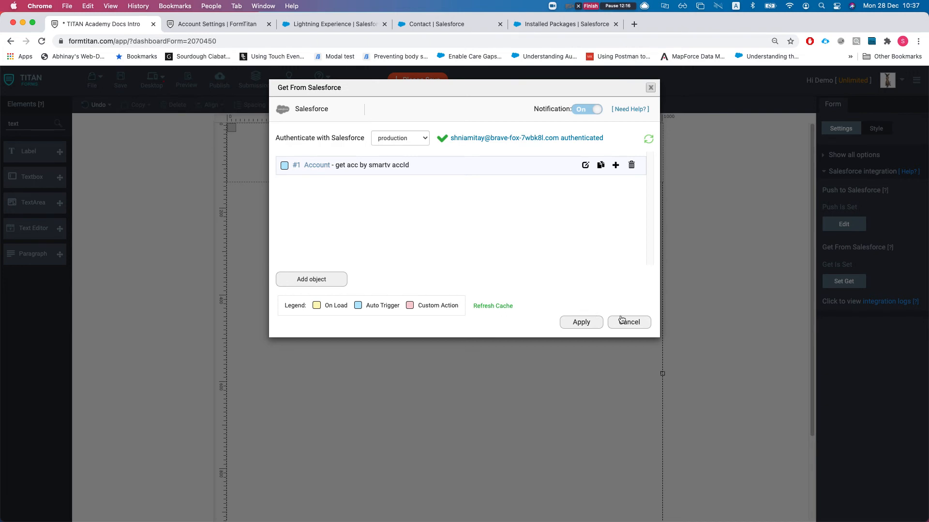
{"action": "left_click", "coordinate": [618, 323]}
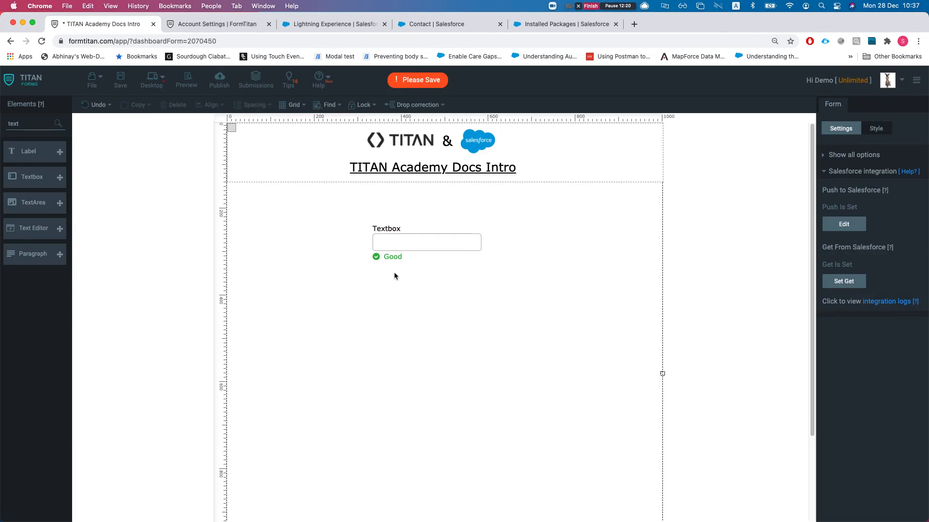
- Search the elements for 'hidd' and place a Hidden field at the form's top left
{"action": "left_click", "coordinate": [419, 236]}
{"action": "double_click", "coordinate": [29, 122]}
{"action": "type", "text": "rect"}
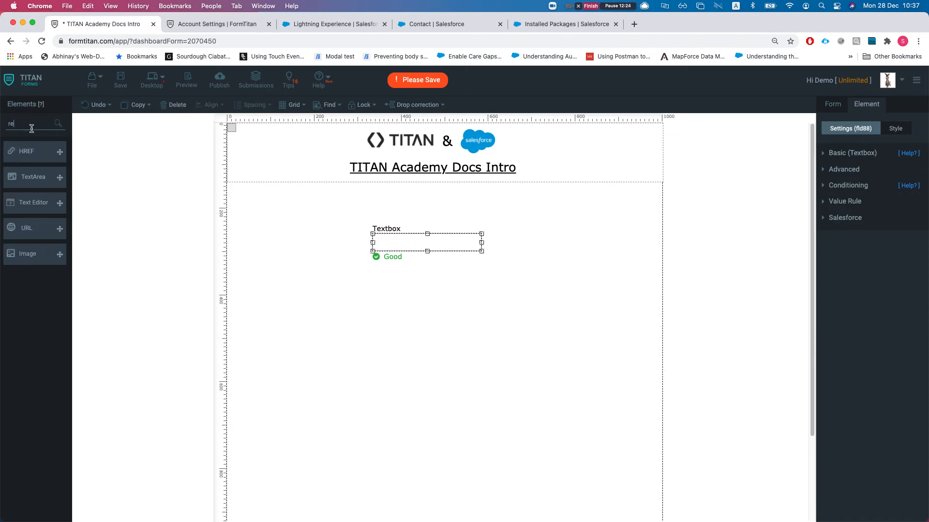
{"action": "key", "text": "BackSpace"}
{"action": "key", "text": "BackSpace"}
{"action": "key", "text": "BackSpace"}
{"action": "key", "text": "BackSpace"}
{"action": "type", "text": "hidd"}
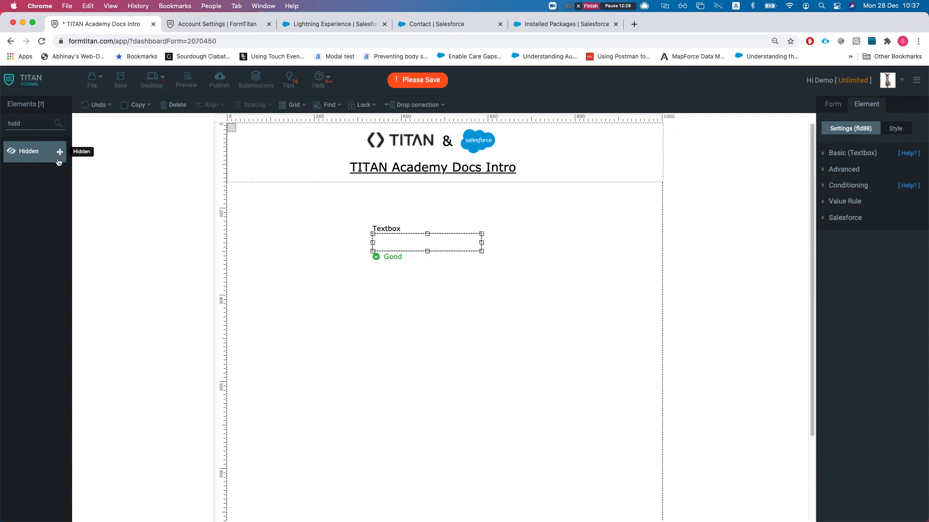
{"action": "left_click_drag", "start_coordinate": [58, 154], "coordinate": [265, 213]}
- Name the hidden field contid and reopen the Get From Salesforce settings
{"action": "left_click", "coordinate": [863, 153]}
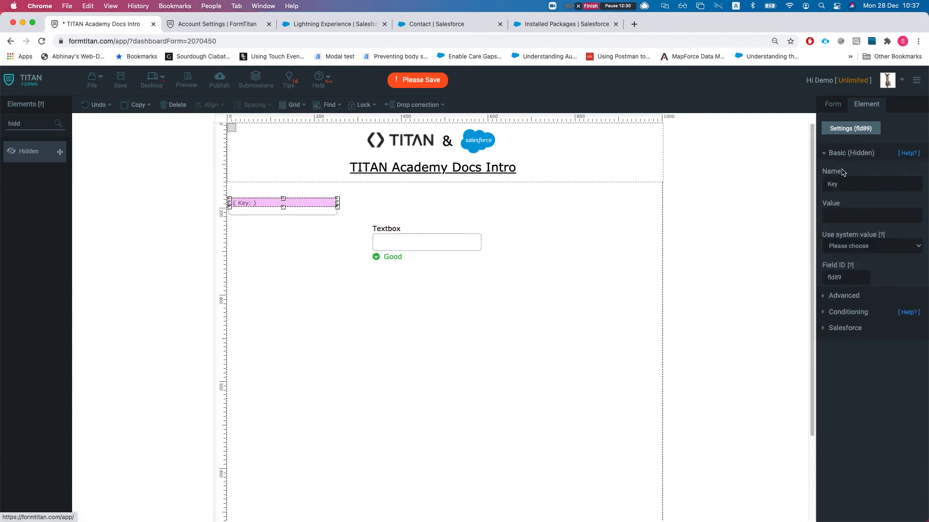
{"action": "left_click", "coordinate": [851, 183]}
{"action": "type", "text": "con"}
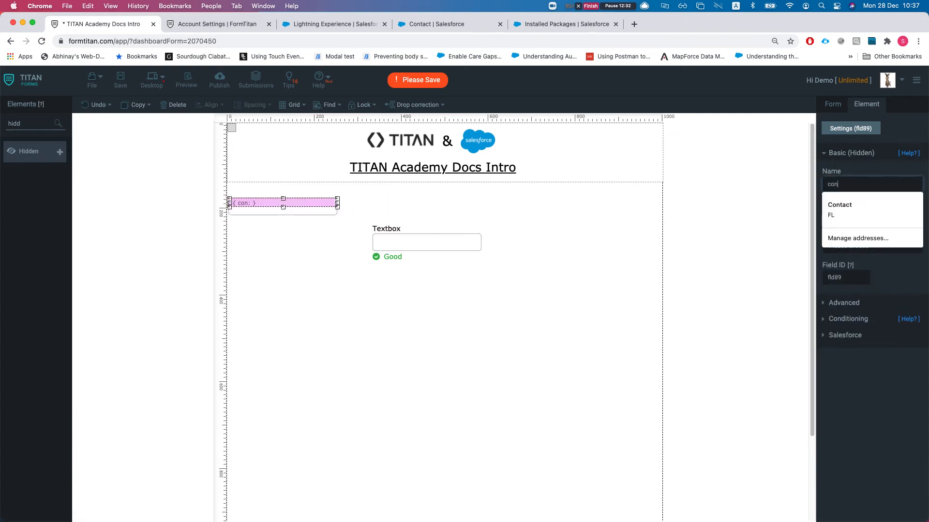
{"action": "type", "text": "ttid"}
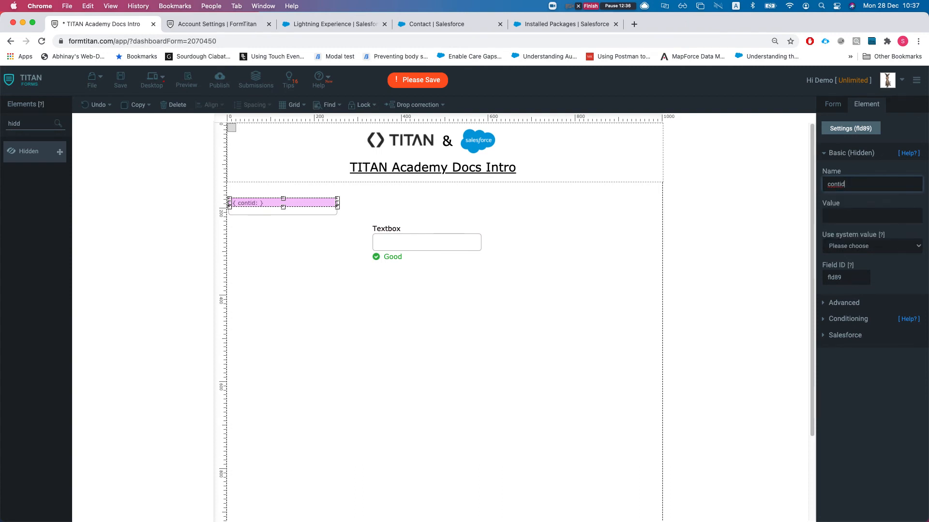
{"action": "left_click", "coordinate": [836, 102]}
{"action": "left_click", "coordinate": [828, 283]}
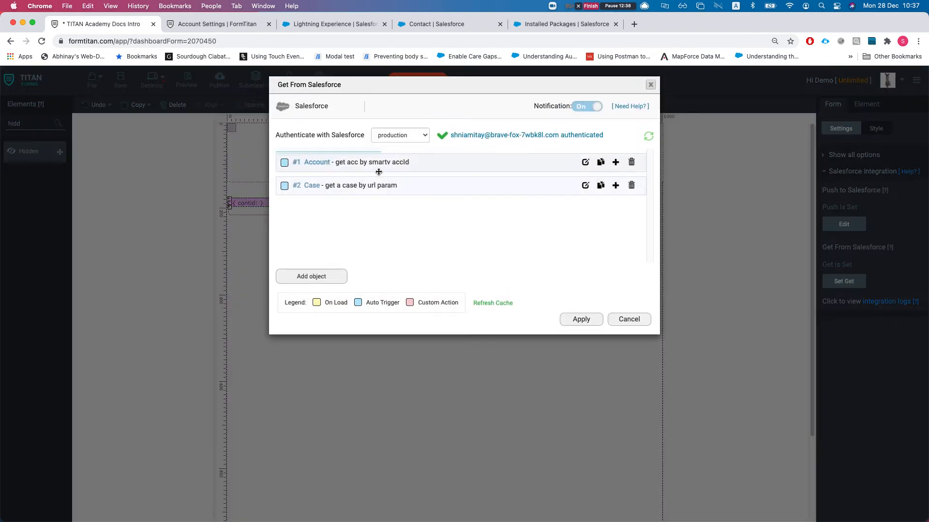
- Remove the Case and Account get mappings and add Contact as the object to fetch
{"action": "left_click", "coordinate": [631, 189]}
{"action": "left_click", "coordinate": [631, 165]}
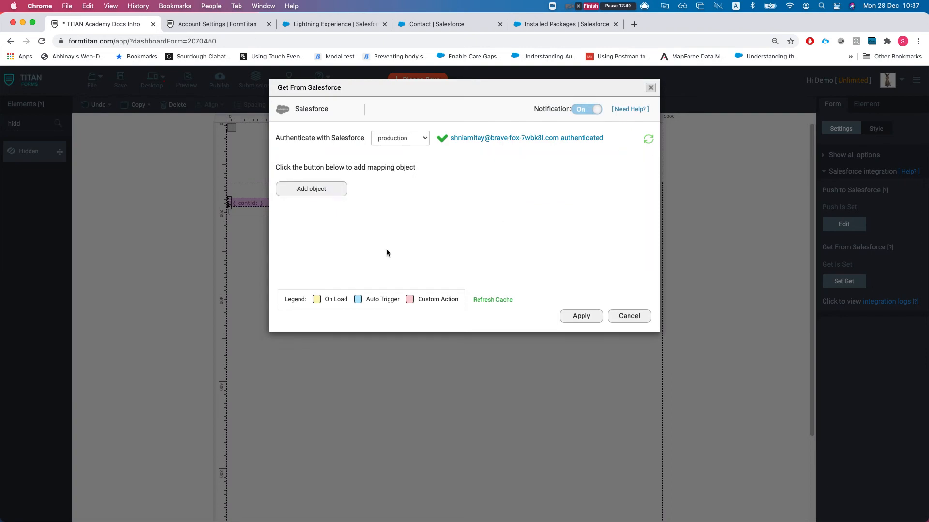
{"action": "left_click", "coordinate": [311, 189]}
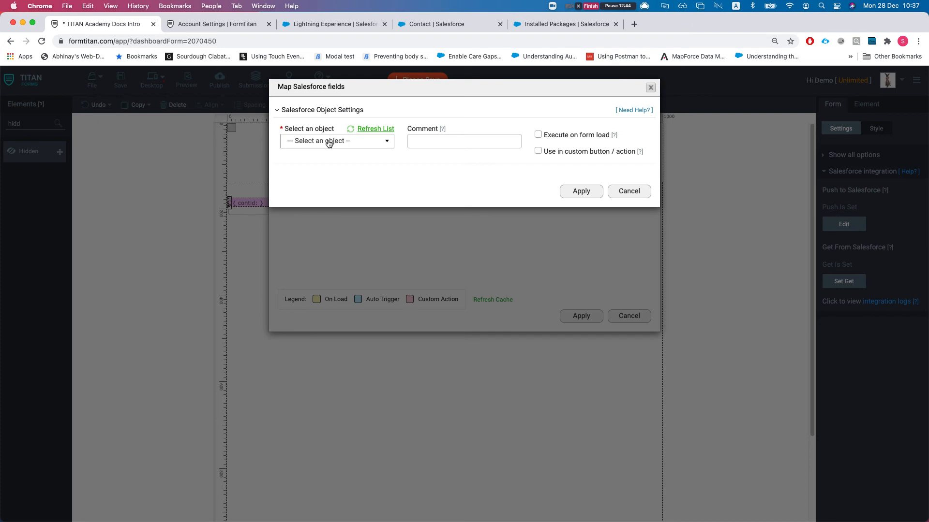
{"action": "left_click", "coordinate": [329, 144]}
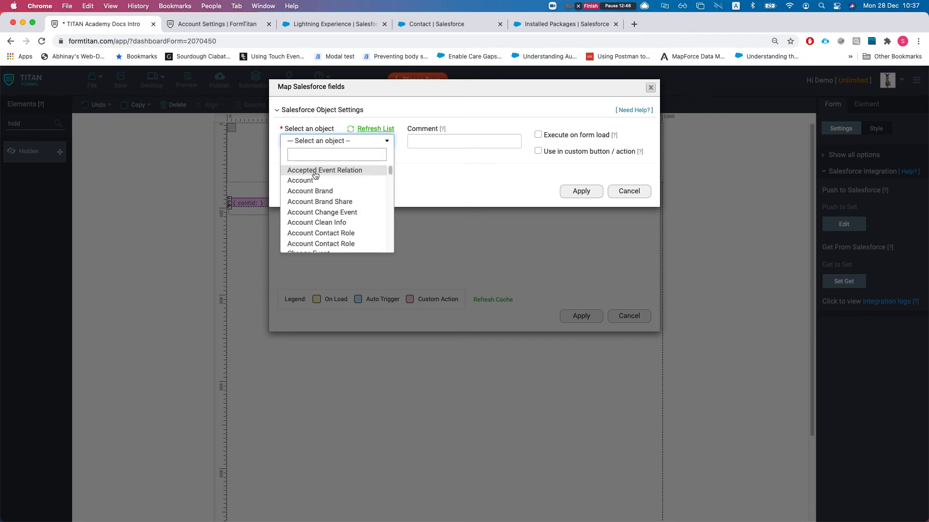
{"action": "type", "text": "contact"}
{"action": "left_click", "coordinate": [299, 211]}
{"action": "left_click", "coordinate": [439, 141]}
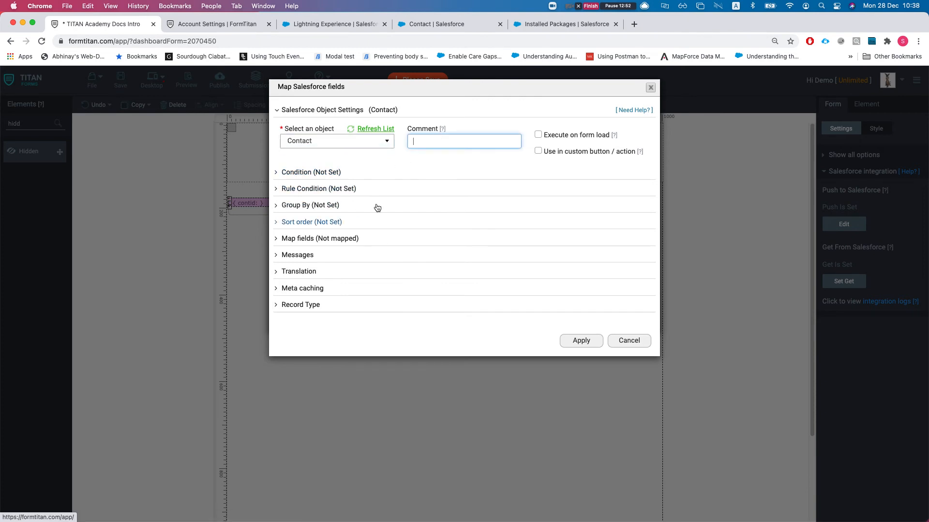
- Add the condition Contact ID Equals contid and apply all the Get From Salesforce dialogs
{"action": "left_click", "coordinate": [302, 172]}
{"action": "left_click", "coordinate": [337, 232]}
{"action": "left_click", "coordinate": [245, 114]}
{"action": "type", "text": "contac"}
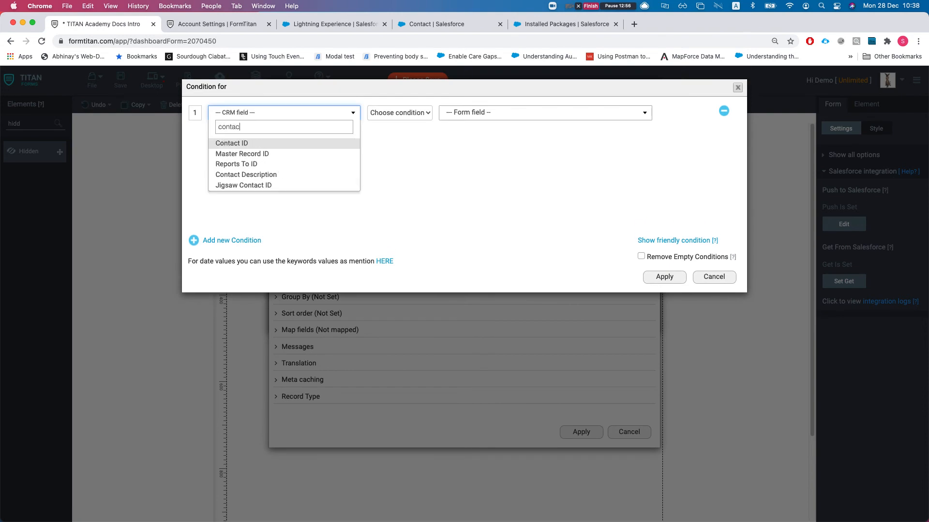
{"action": "key", "text": "Return"}
{"action": "left_click", "coordinate": [399, 112]}
{"action": "left_click", "coordinate": [406, 124]}
{"action": "left_click", "coordinate": [467, 114]}
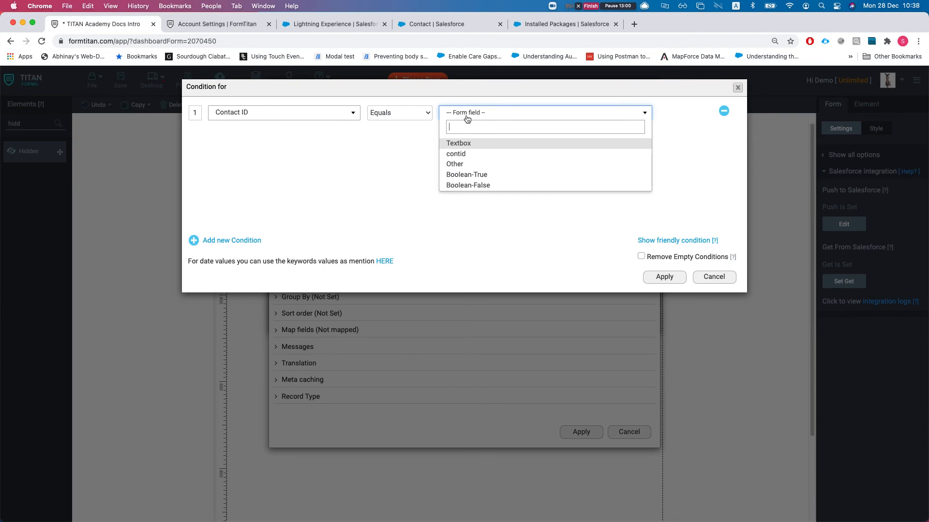
{"action": "left_click", "coordinate": [457, 154]}
{"action": "left_click", "coordinate": [664, 278]}
{"action": "left_click", "coordinate": [581, 432]}
{"action": "left_click", "coordinate": [579, 322]}
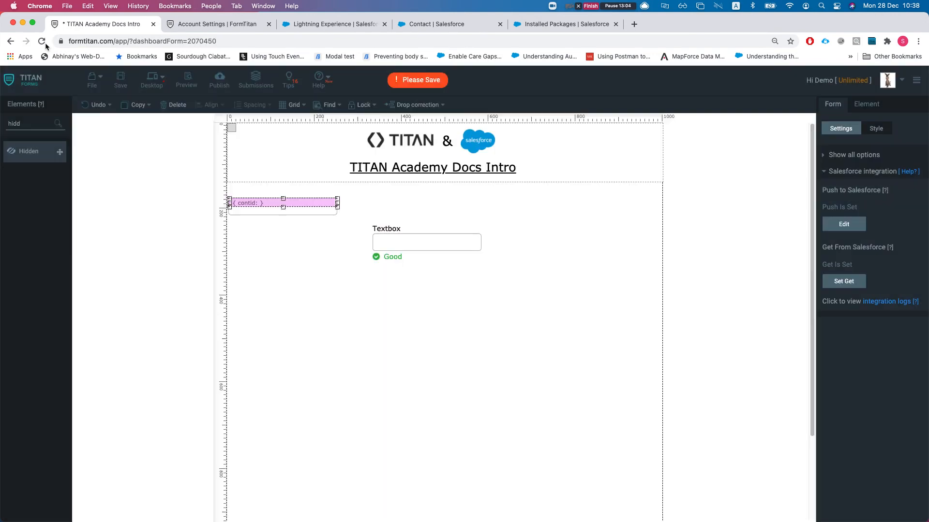
- Save the form and move the Salesforce Contact tab into second place
{"action": "left_click", "coordinate": [120, 79]}
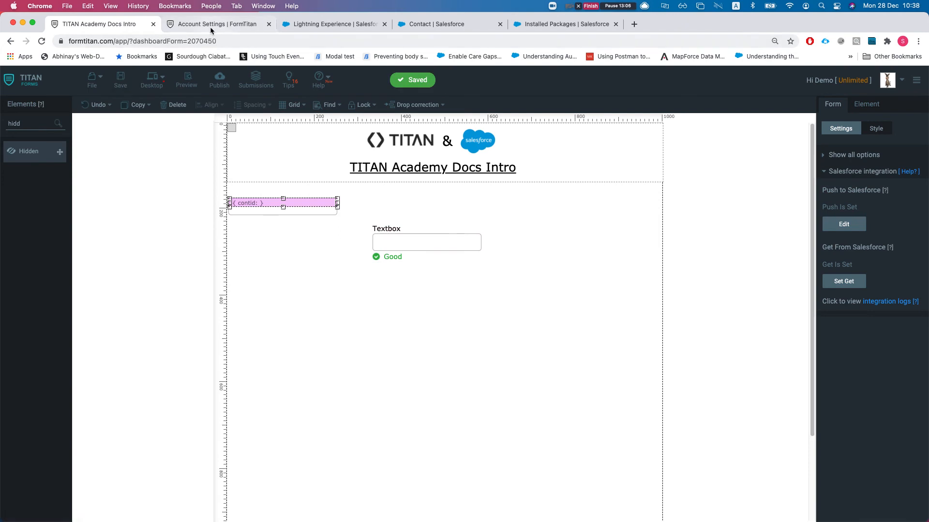
{"action": "left_click", "coordinate": [210, 27]}
{"action": "left_click_drag", "start_coordinate": [463, 30], "coordinate": [251, 37]}
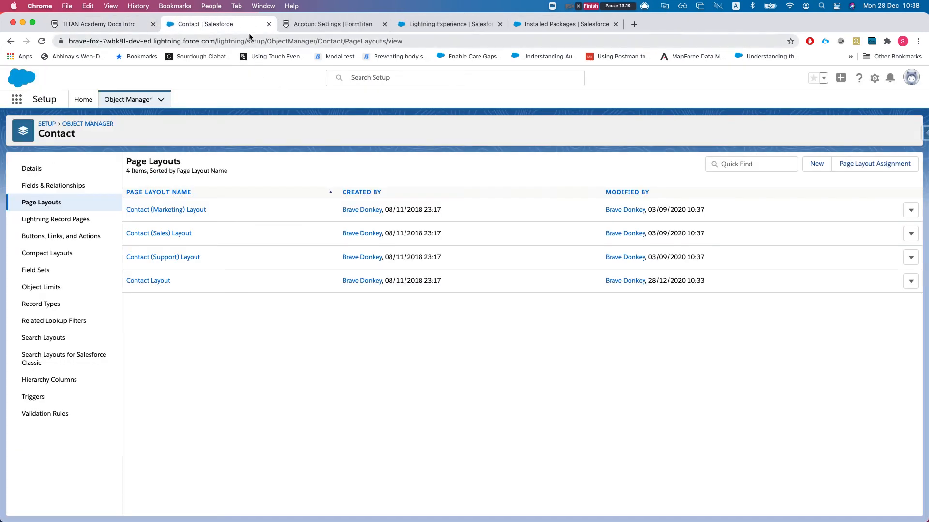
- Close the Contact setup and Installed Packages tabs, open FT Generate Document, then return to the form
{"action": "left_click", "coordinate": [269, 24]}
{"action": "mouse_move", "coordinate": [425, 27]}
{"action": "left_mouse_down"}
{"action": "mouse_move", "coordinate": [274, 29]}
{"action": "mouse_move", "coordinate": [411, 31]}
{"action": "left_mouse_up"}
{"action": "key", "text": "super+w"}
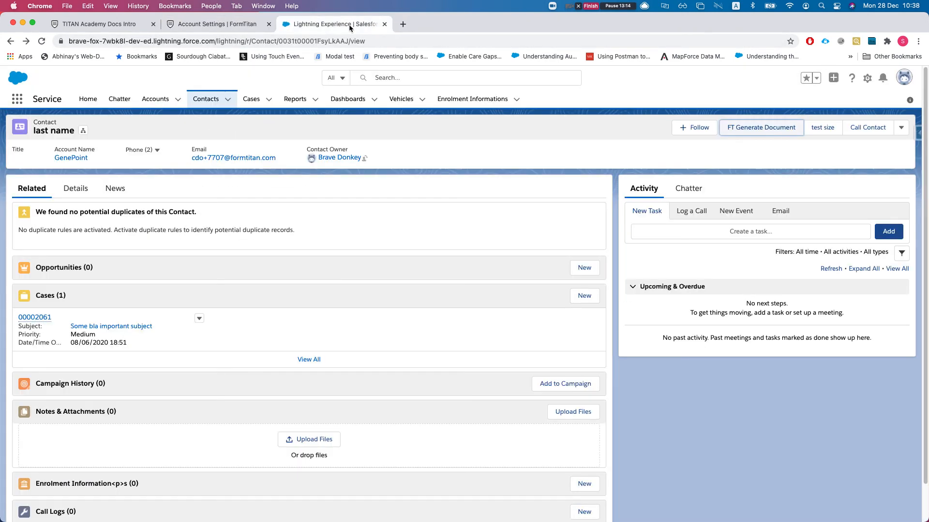
{"action": "left_click_drag", "start_coordinate": [350, 28], "coordinate": [222, 27]}
{"action": "left_click", "coordinate": [761, 127]}
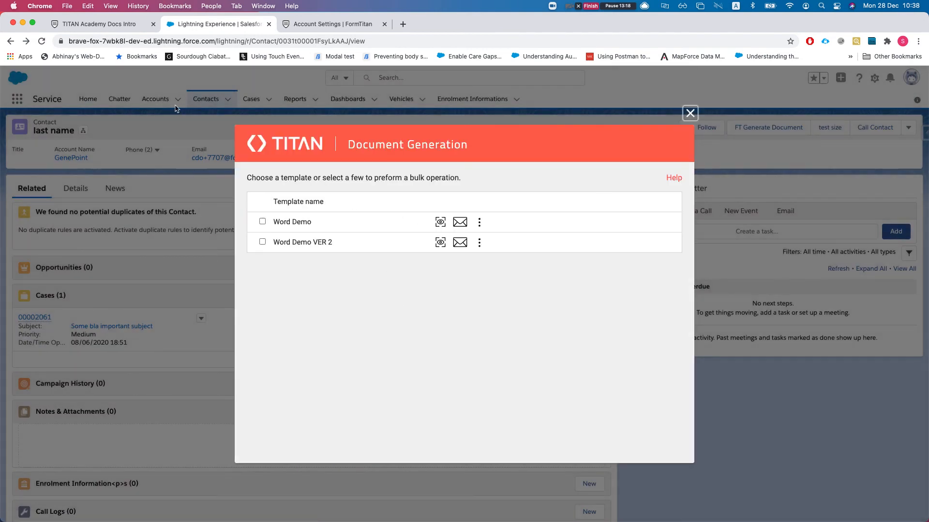
{"action": "left_click", "coordinate": [114, 30]}
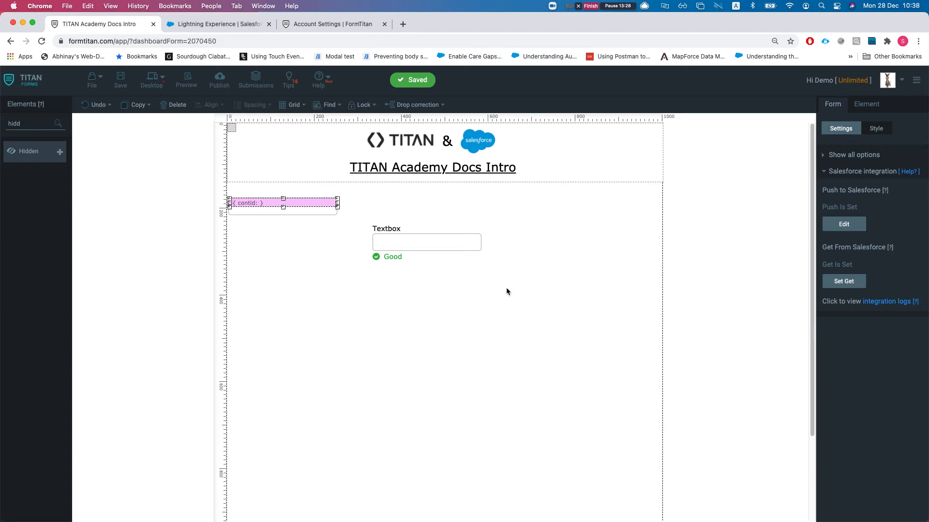
- Open the Salesforce Button configuration in the PDF mapping's Document generation settings
{"action": "left_click", "coordinate": [847, 172]}
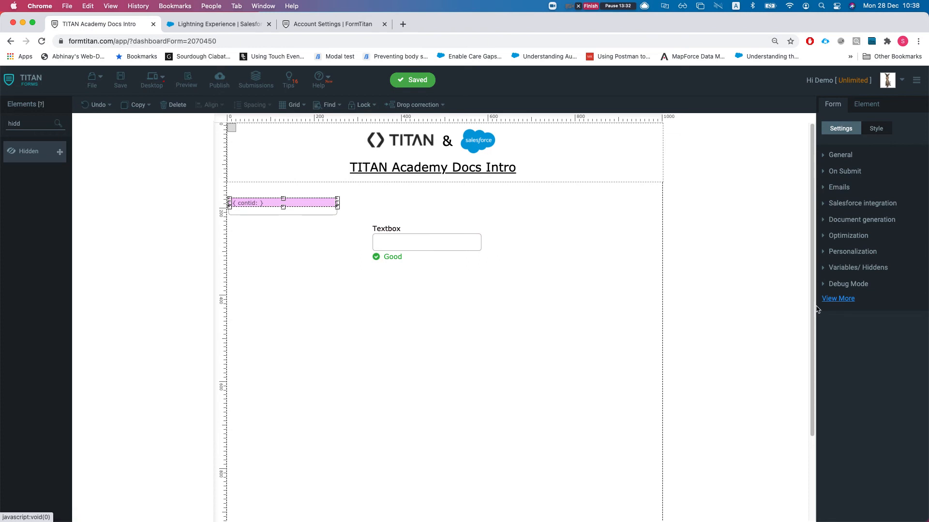
{"action": "left_click", "coordinate": [845, 226]}
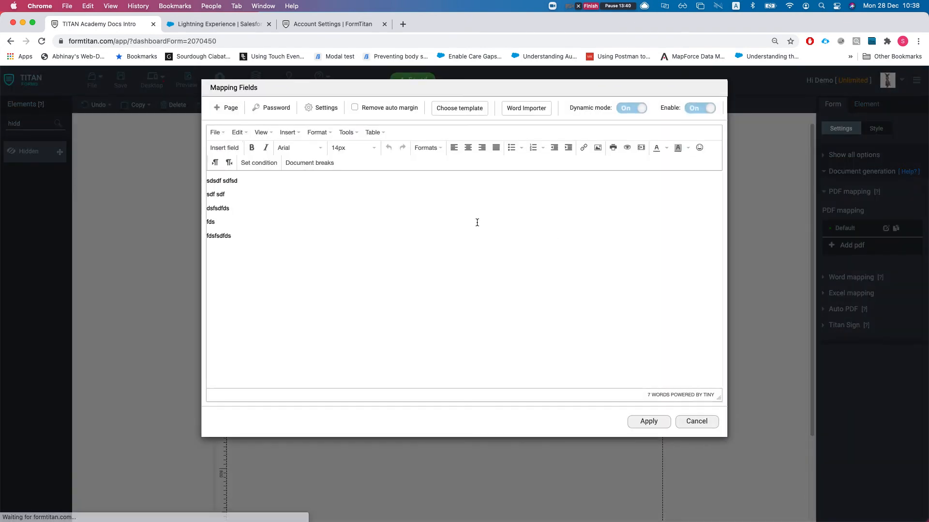
{"action": "left_click", "coordinate": [311, 108]}
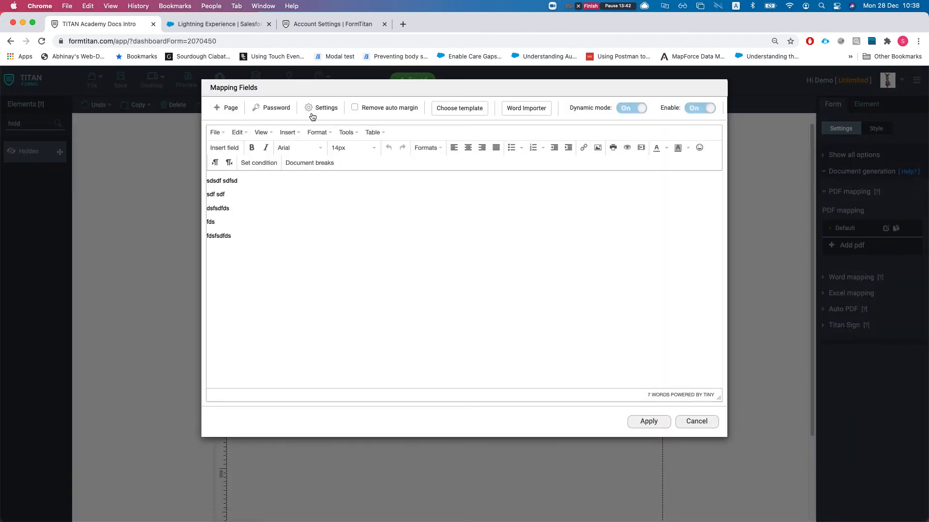
{"action": "scroll", "coordinate": [435, 356], "scroll_direction": "down", "scroll_amount": 3}
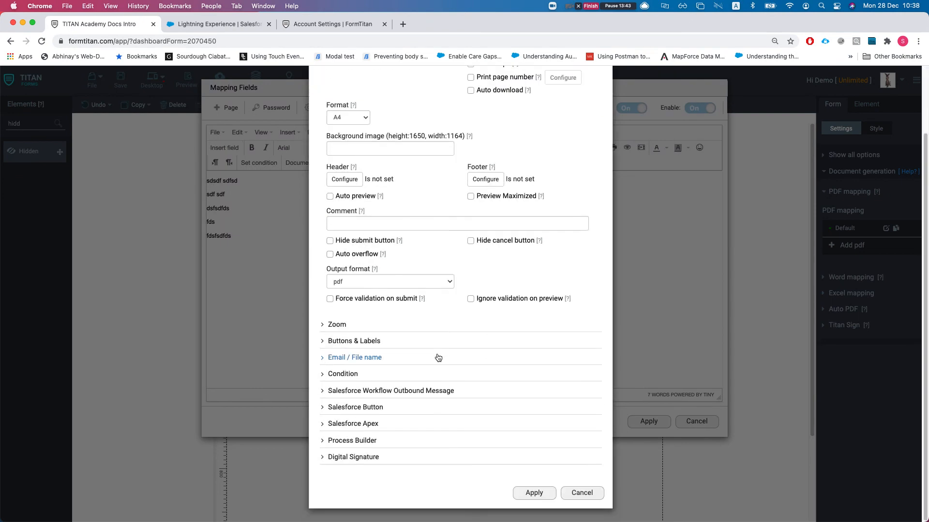
{"action": "left_click", "coordinate": [343, 409]}
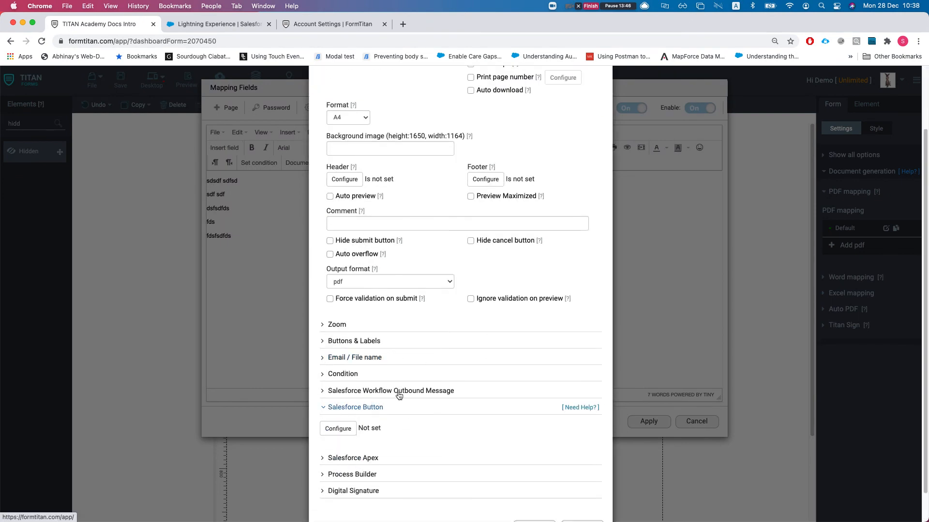
{"action": "scroll", "coordinate": [346, 407], "scroll_direction": "down", "scroll_amount": 1}
{"action": "left_click", "coordinate": [338, 394]}
- Set the Salesforce button to Contact with record ID mapped to contid (fld89), applying all dialogs
{"action": "left_click", "coordinate": [328, 169]}
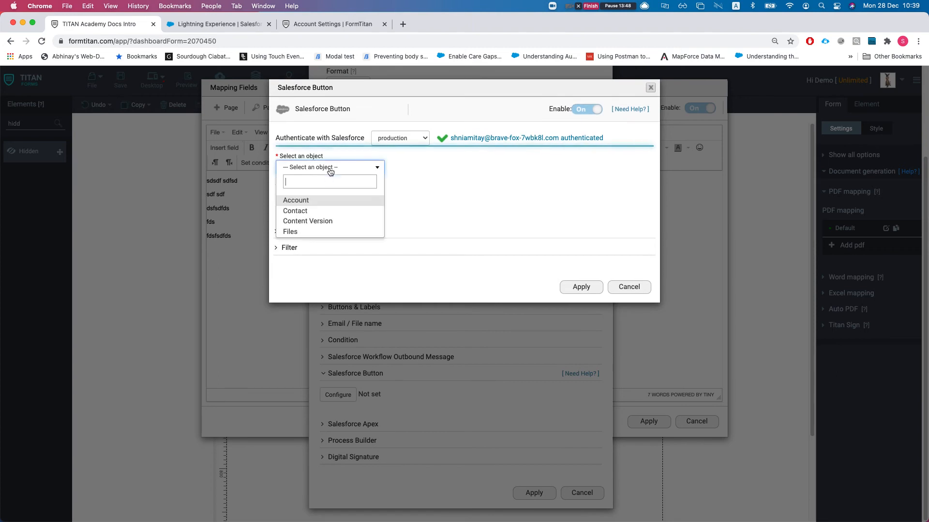
{"action": "left_click", "coordinate": [318, 211]}
{"action": "left_click", "coordinate": [347, 199]}
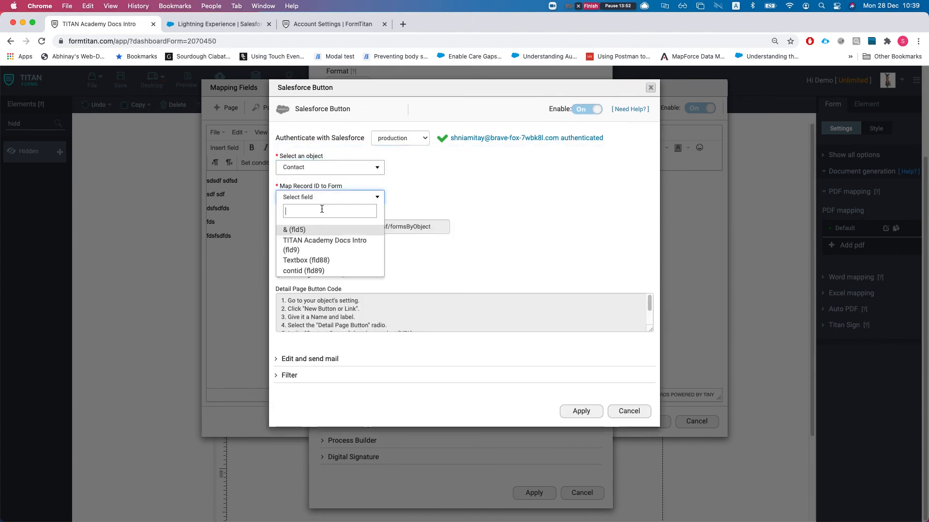
{"action": "left_click", "coordinate": [315, 270]}
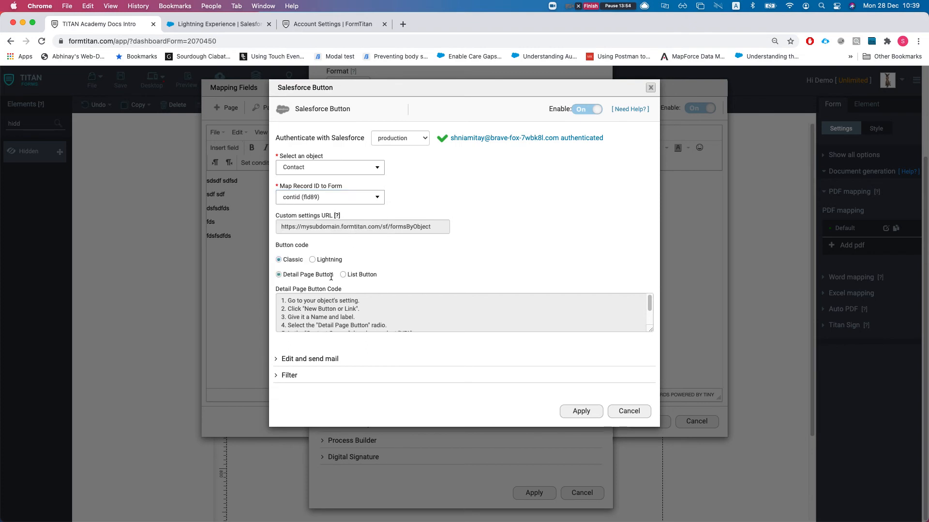
{"action": "scroll", "coordinate": [339, 302], "scroll_direction": "down", "scroll_amount": 1}
{"action": "scroll", "coordinate": [339, 302], "scroll_direction": "up", "scroll_amount": 1}
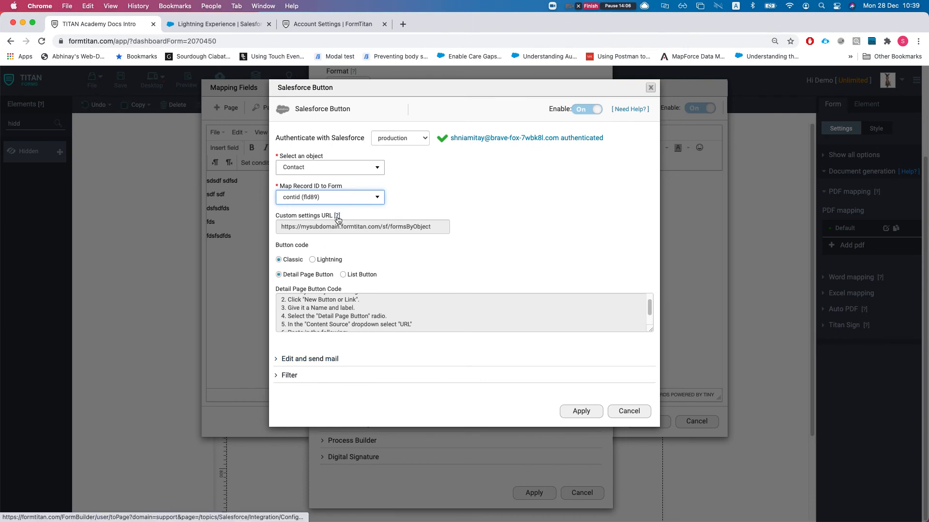
{"action": "left_click", "coordinate": [307, 358]}
{"action": "scroll", "coordinate": [346, 427], "scroll_direction": "down", "scroll_amount": 5}
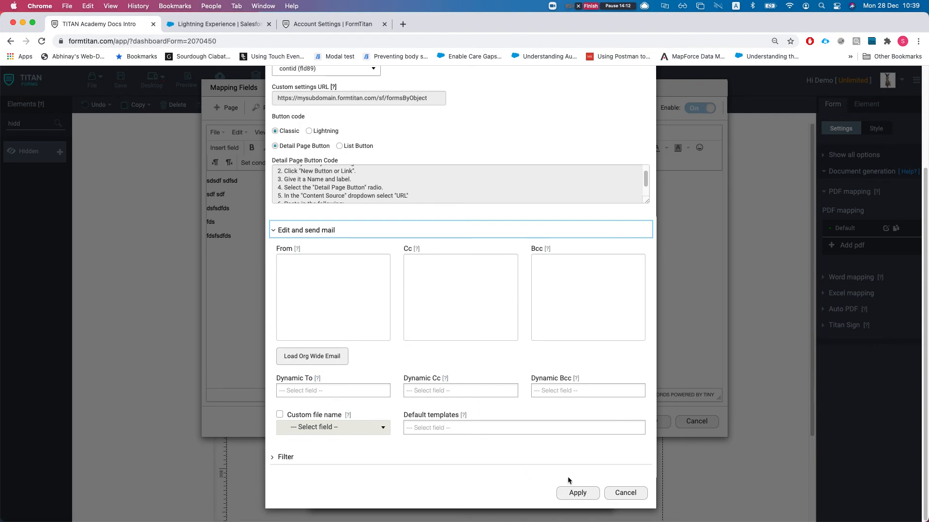
{"action": "left_click", "coordinate": [575, 492]}
{"action": "left_click", "coordinate": [548, 489]}
{"action": "left_click", "coordinate": [653, 423]}
- Save the form and reopen document generation for the Salesforce contact
{"action": "left_click", "coordinate": [123, 78]}
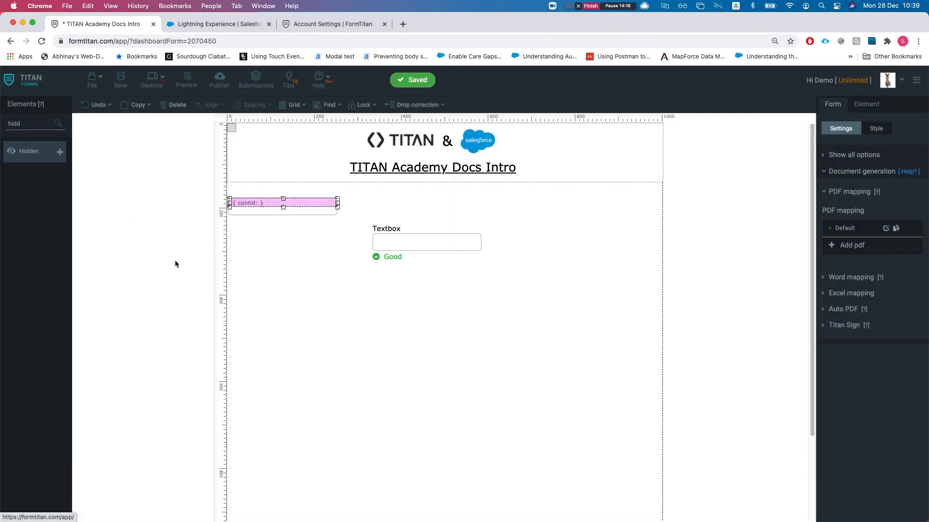
{"action": "key", "text": "ctrl+Tab"}
{"action": "left_click", "coordinate": [690, 113]}
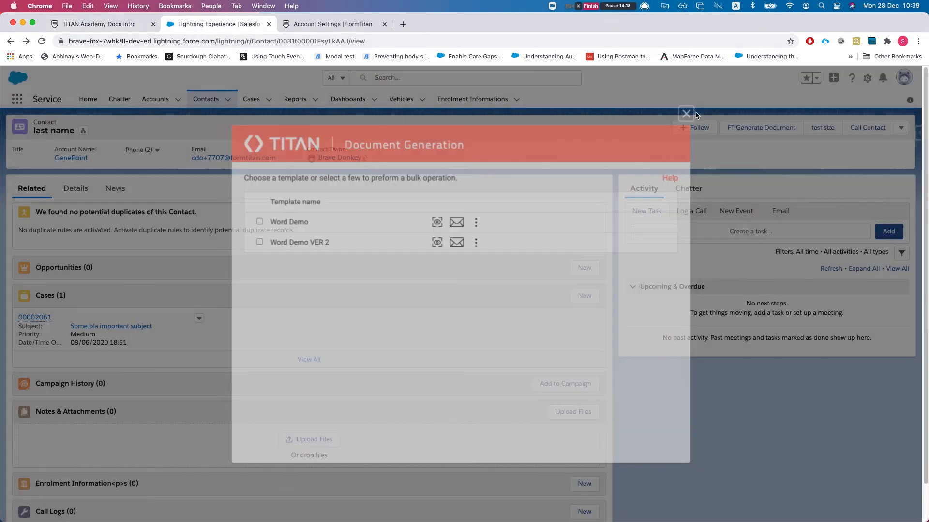
{"action": "left_click", "coordinate": [772, 128]}
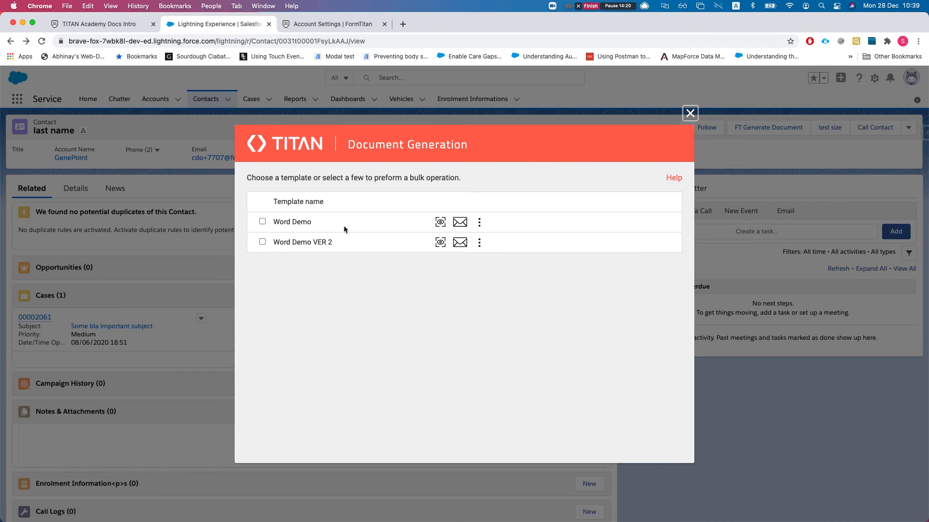
- Return to the TITAN Academy Docs Intro editor and drag Account Settings ahead of the Salesforce tab
{"action": "left_click", "coordinate": [121, 23]}
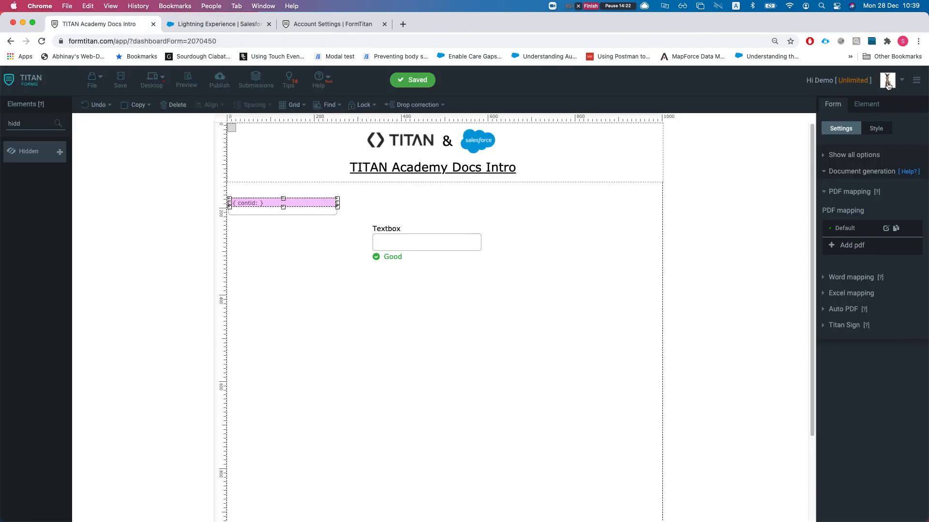
{"action": "left_click_drag", "start_coordinate": [345, 24], "coordinate": [232, 26]}
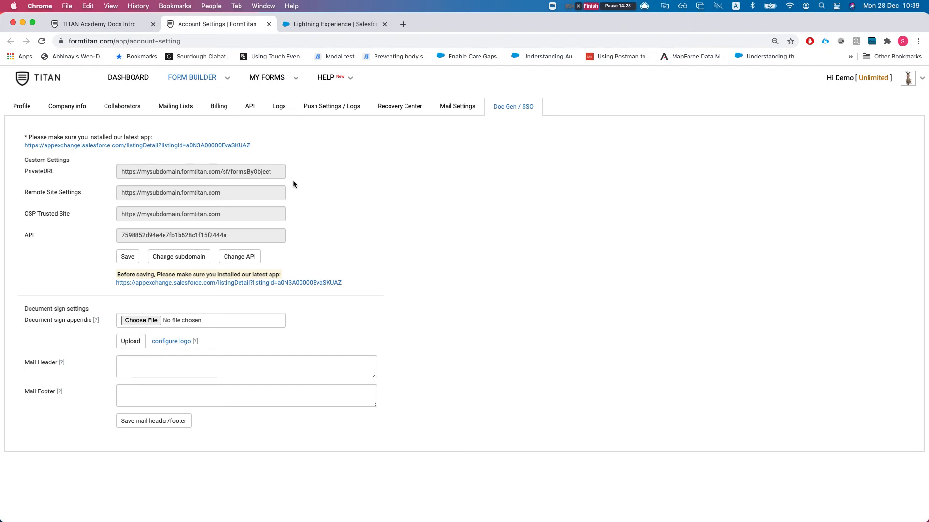
- Open Collaborators and preview importing individual Salesforce users, then cancel without adding anyone
{"action": "left_click", "coordinate": [131, 110]}
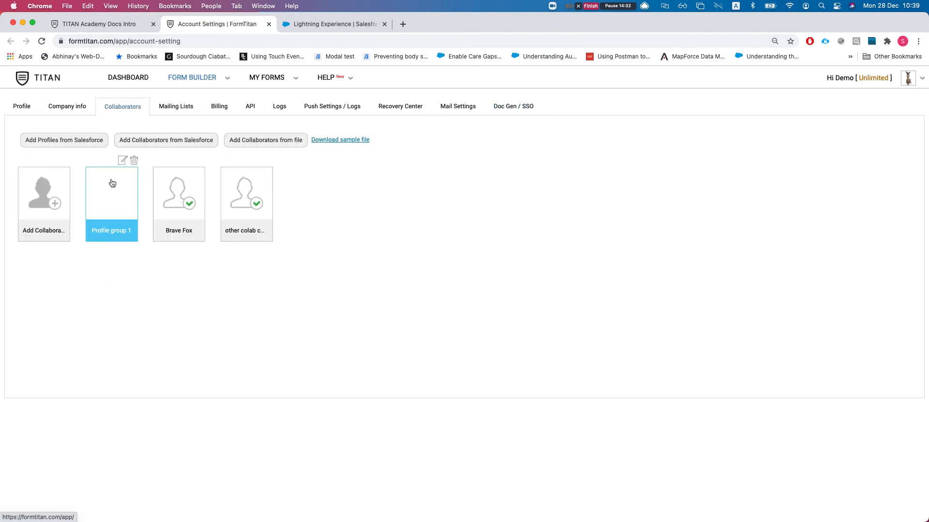
{"action": "mouse_move", "coordinate": [182, 237]}
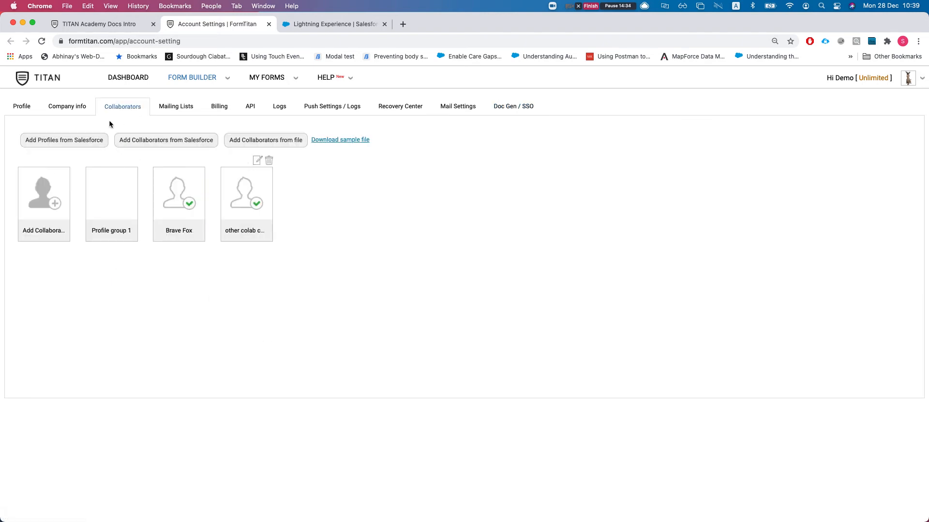
{"action": "left_click", "coordinate": [129, 144]}
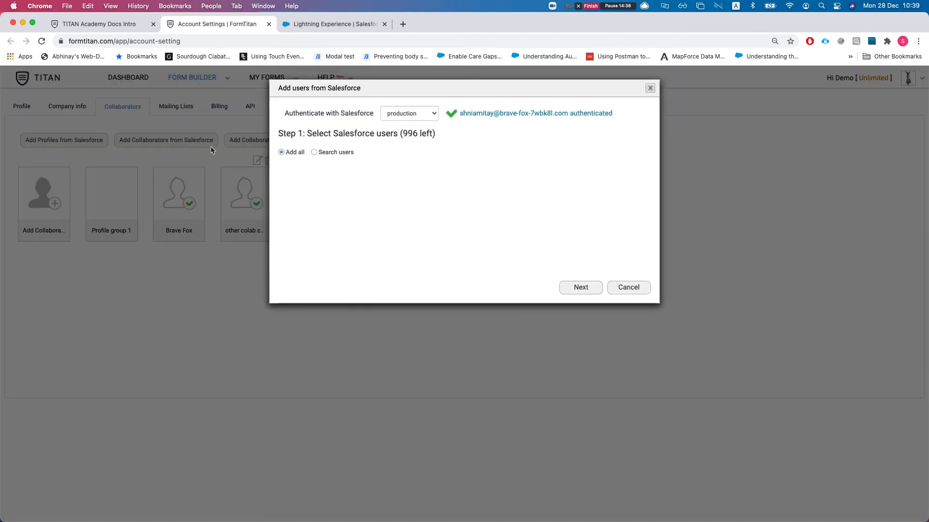
{"action": "left_click", "coordinate": [313, 152]}
{"action": "scroll", "coordinate": [322, 233], "scroll_direction": "down", "scroll_amount": 3}
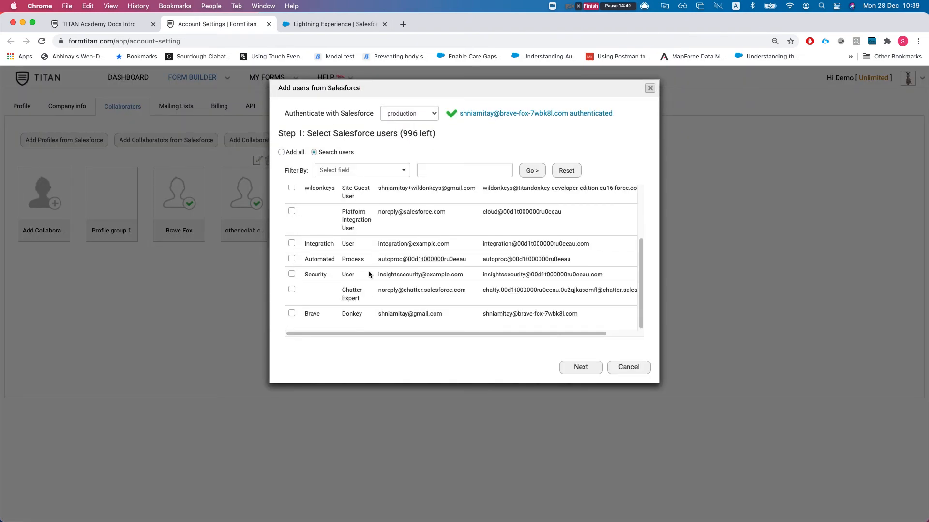
{"action": "left_click", "coordinate": [633, 367]}
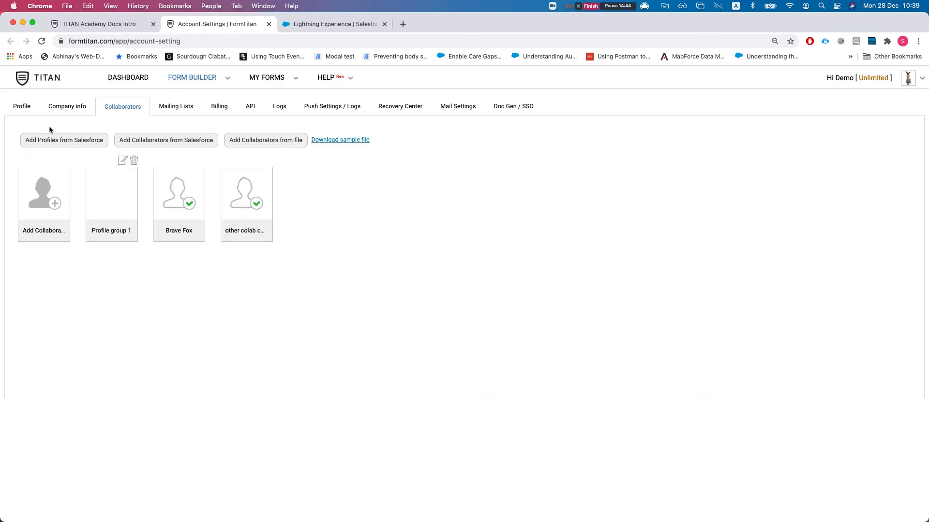
- Try adding the System Administrator profile, toggle its form and signing permissions, then cancel
{"action": "left_click", "coordinate": [67, 143]}
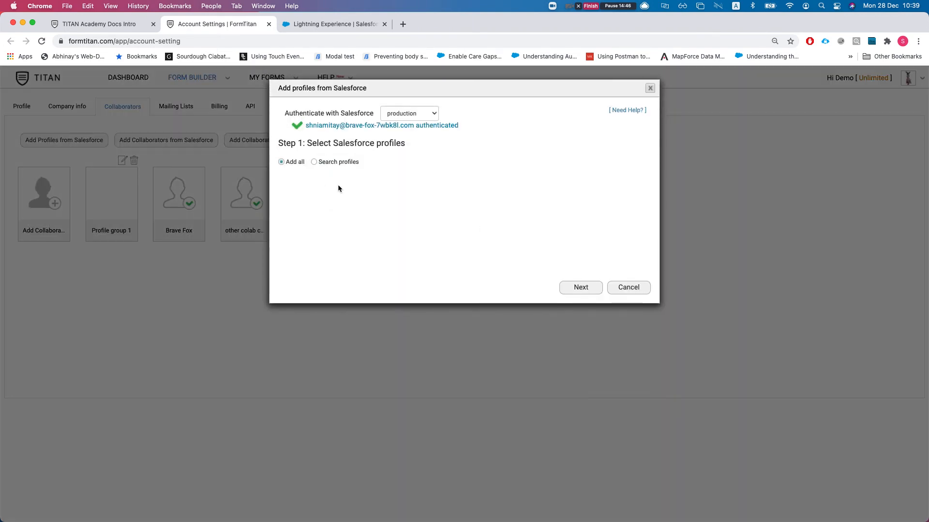
{"action": "left_click", "coordinate": [314, 163]}
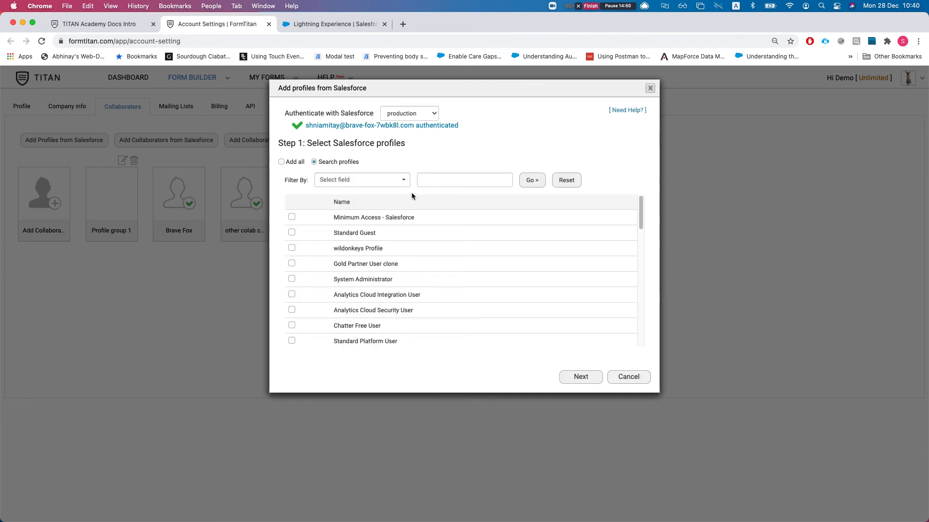
{"action": "left_click", "coordinate": [292, 278]}
{"action": "left_click", "coordinate": [577, 377]}
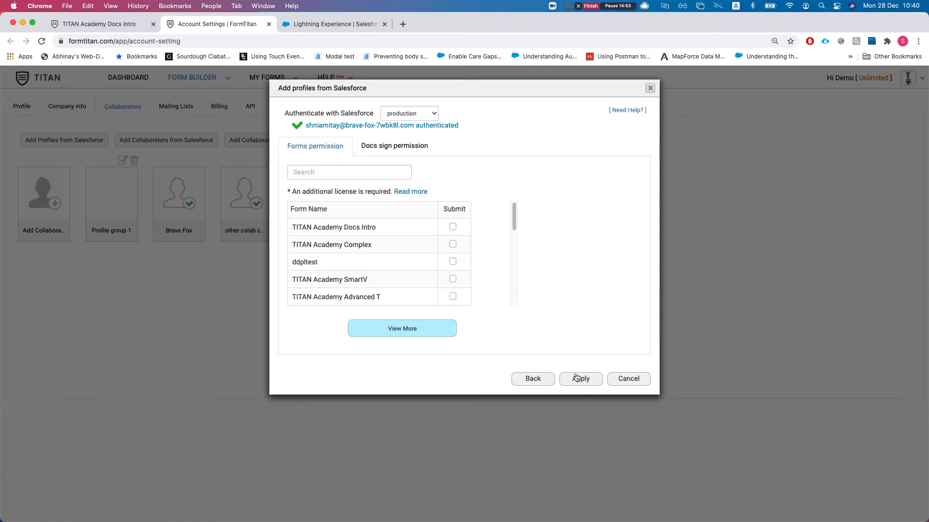
{"action": "left_click", "coordinate": [452, 229]}
{"action": "left_click", "coordinate": [452, 245]}
{"action": "left_click", "coordinate": [453, 245]}
{"action": "left_click", "coordinate": [454, 228]}
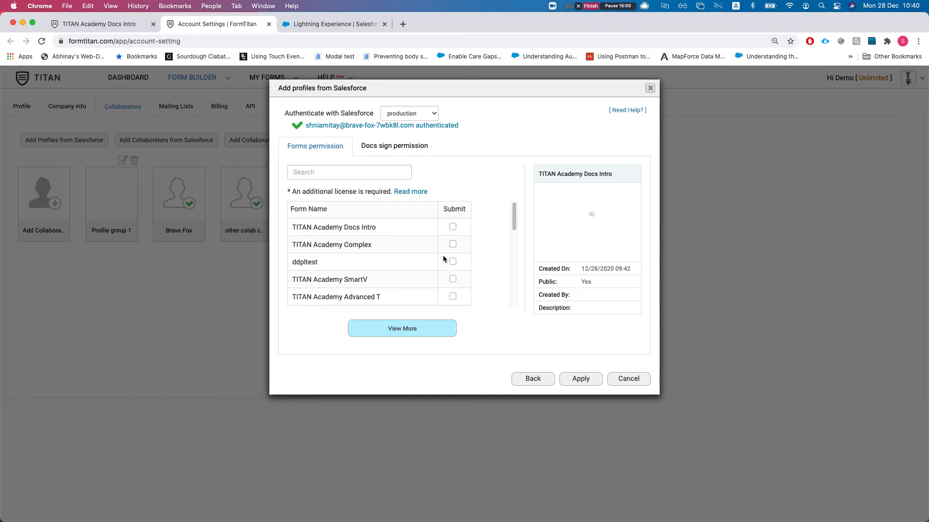
{"action": "left_click", "coordinate": [392, 156]}
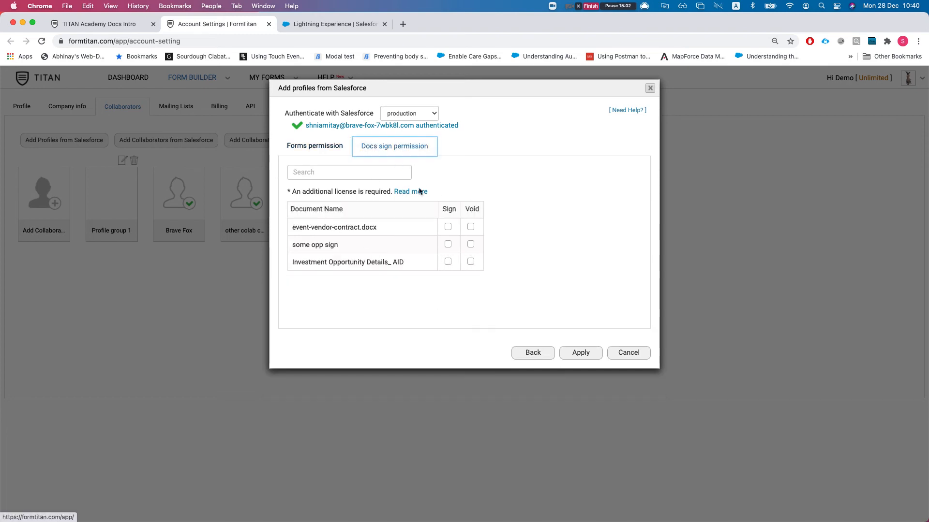
{"action": "left_click", "coordinate": [315, 147]}
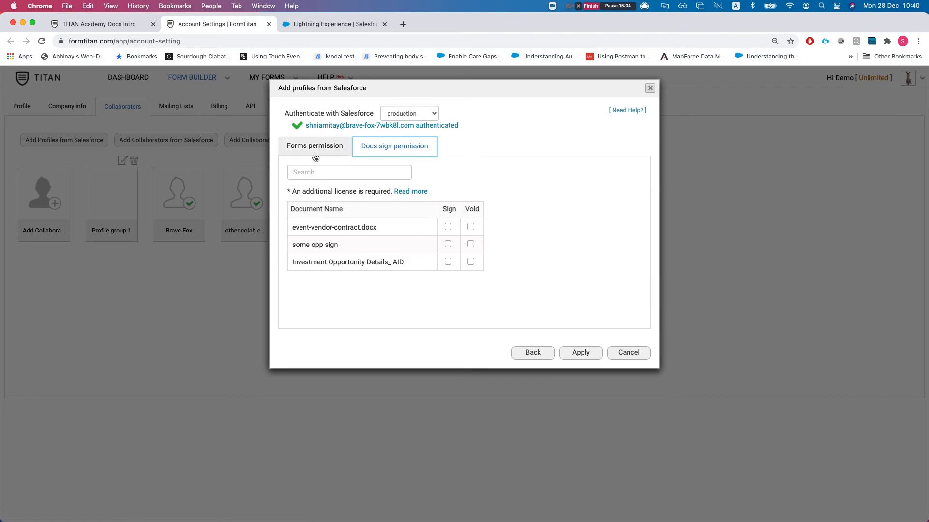
{"action": "left_click", "coordinate": [624, 382]}
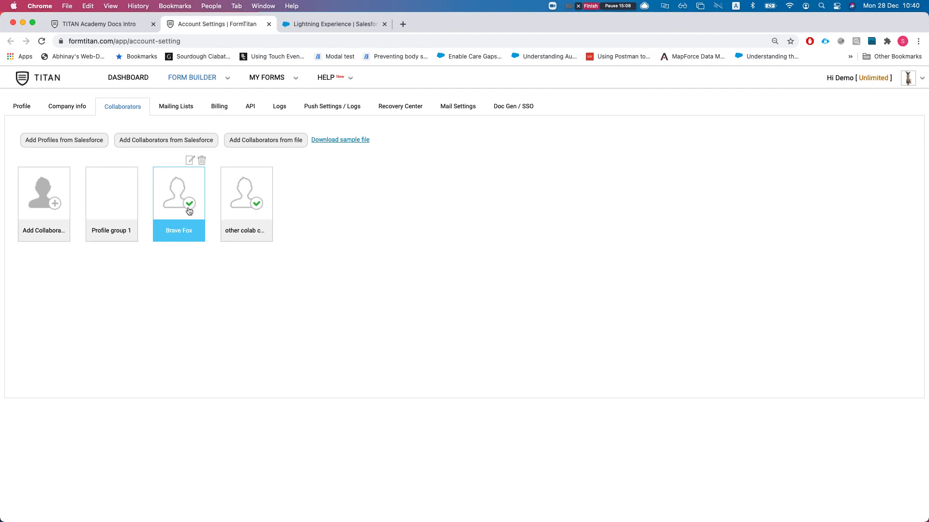
- Give the existing collaborator Submit permission on TITAN Academy Docs Intro and update
{"action": "left_click", "coordinate": [188, 211]}
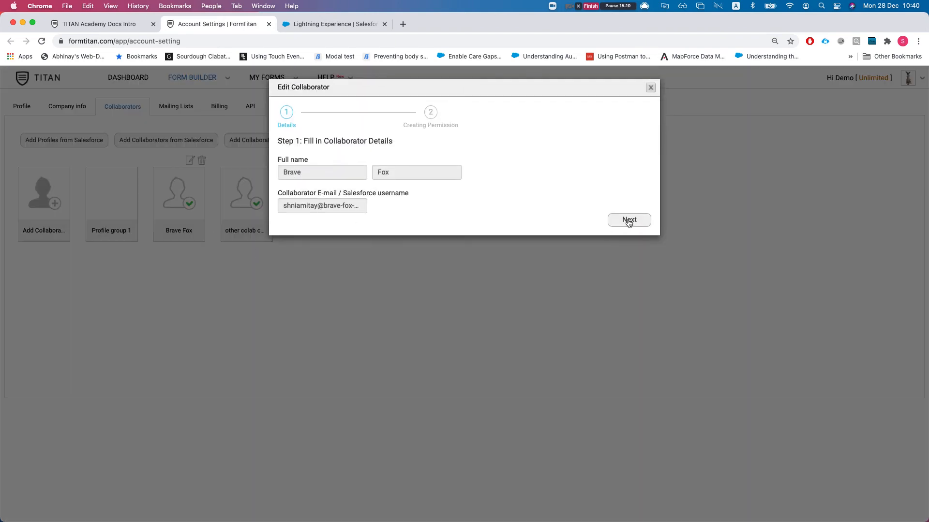
{"action": "left_click", "coordinate": [629, 220]}
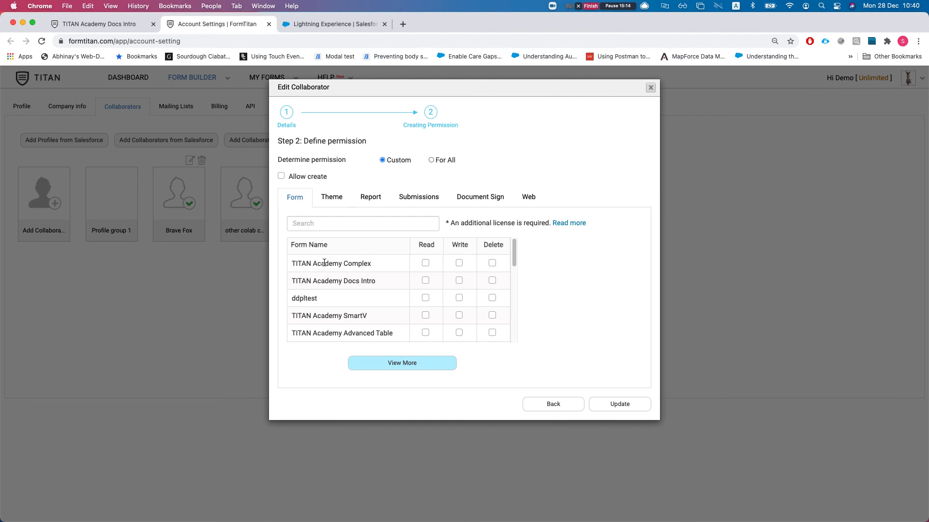
{"action": "left_click", "coordinate": [363, 226]}
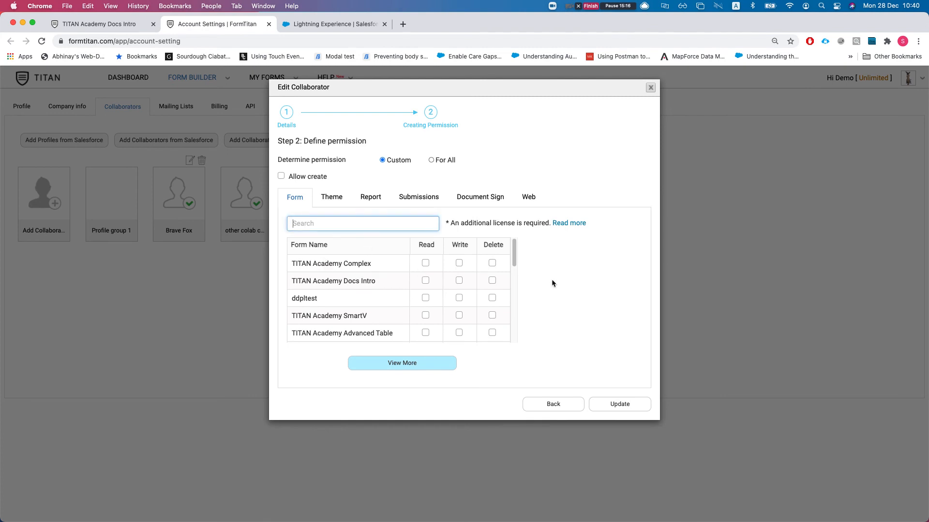
{"action": "left_click", "coordinate": [419, 197]}
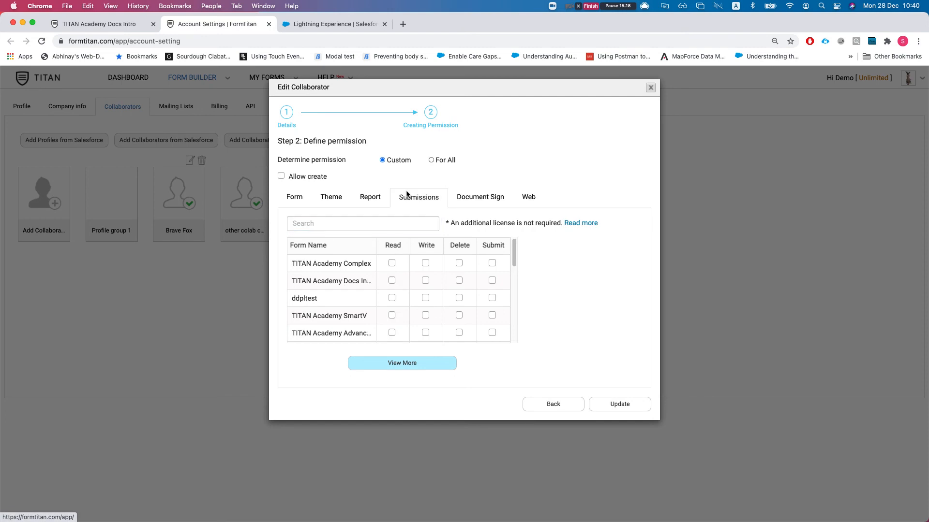
{"action": "double_click", "coordinate": [352, 282]}
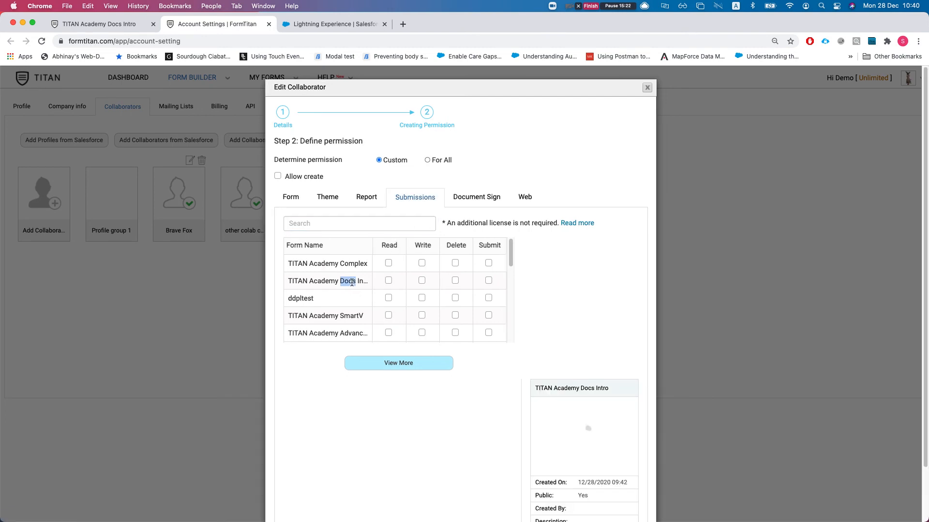
{"action": "left_click", "coordinate": [487, 282]}
{"action": "scroll", "coordinate": [595, 332], "scroll_direction": "down", "scroll_amount": 3}
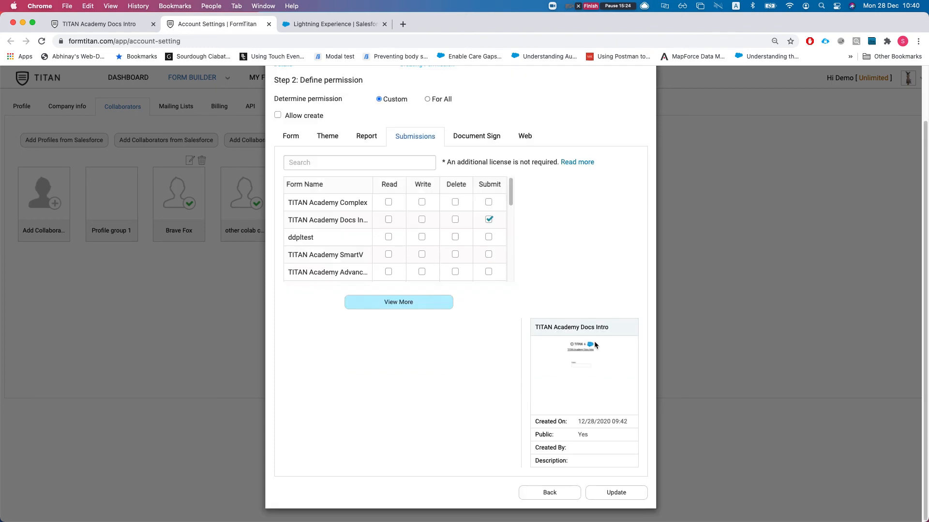
{"action": "left_click", "coordinate": [616, 491]}
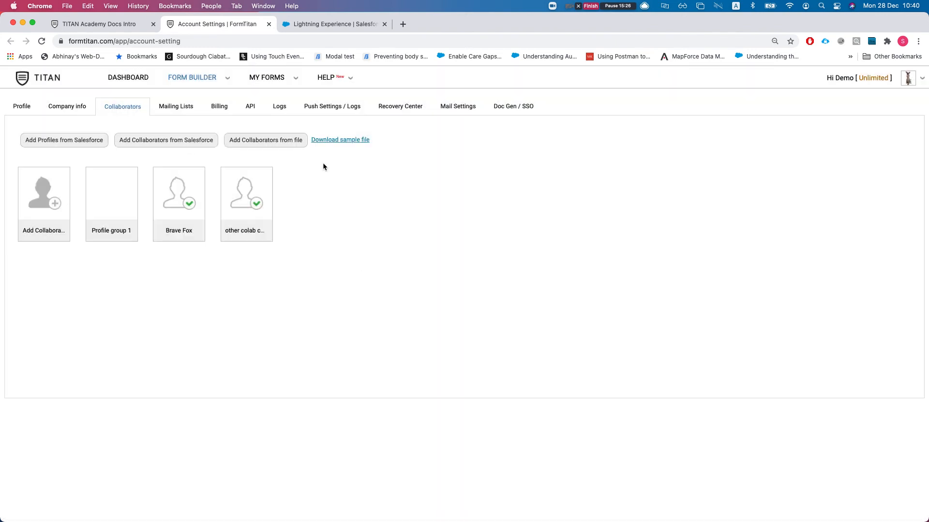
- Reopen FT Generate Document on the contact so TITAN Academy Docs Intro lists beside Word Demo
{"action": "left_click", "coordinate": [316, 24]}
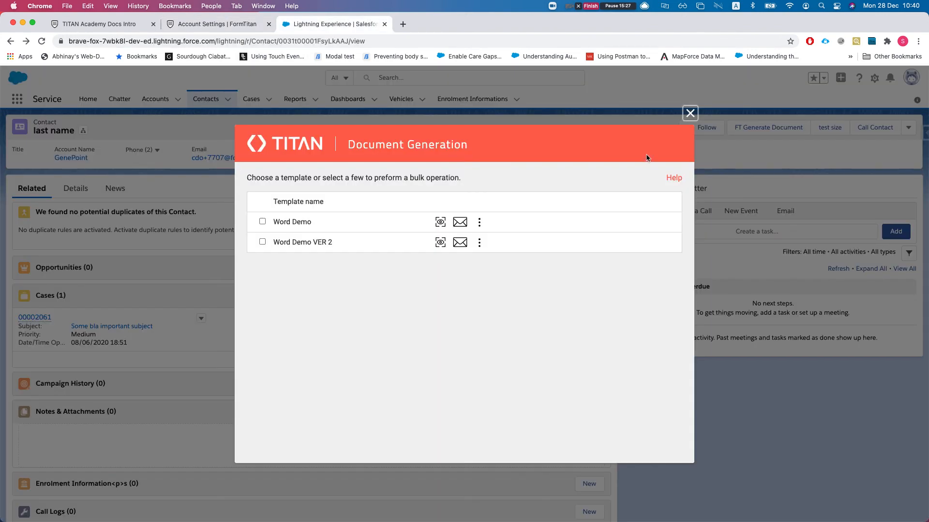
{"action": "left_click", "coordinate": [689, 114]}
{"action": "left_click", "coordinate": [791, 127]}
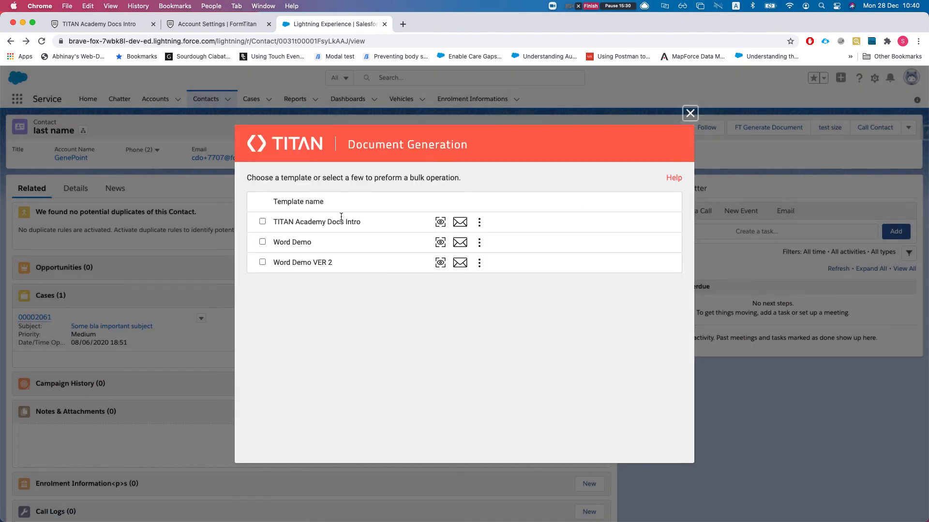
{"action": "left_click_drag", "start_coordinate": [272, 222], "coordinate": [405, 220]}
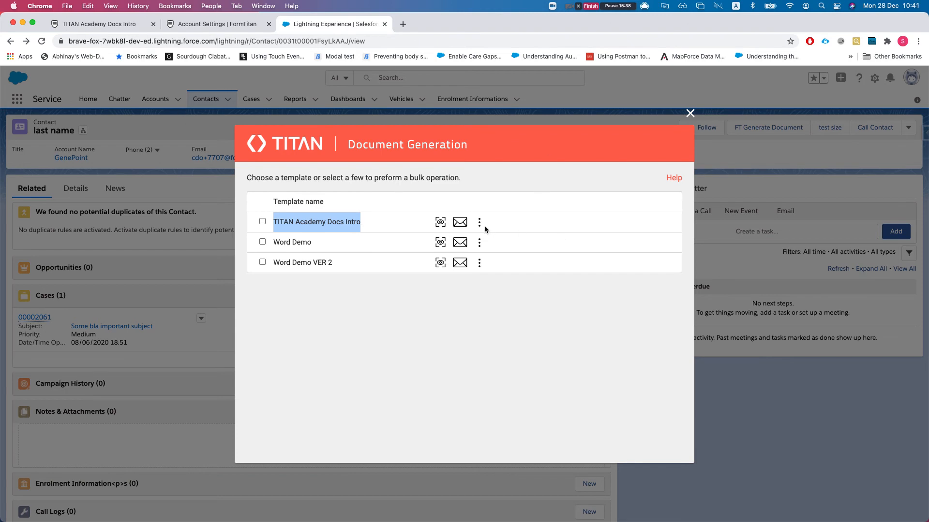
- Open the Default PDF mapping of the TITAN Academy Docs Intro form for editing
{"action": "left_click", "coordinate": [222, 25]}
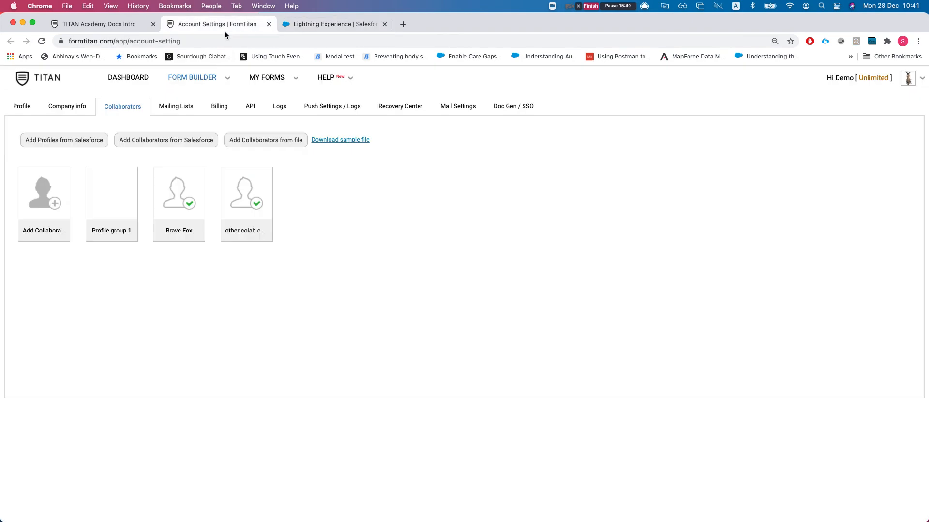
{"action": "left_click", "coordinate": [115, 25]}
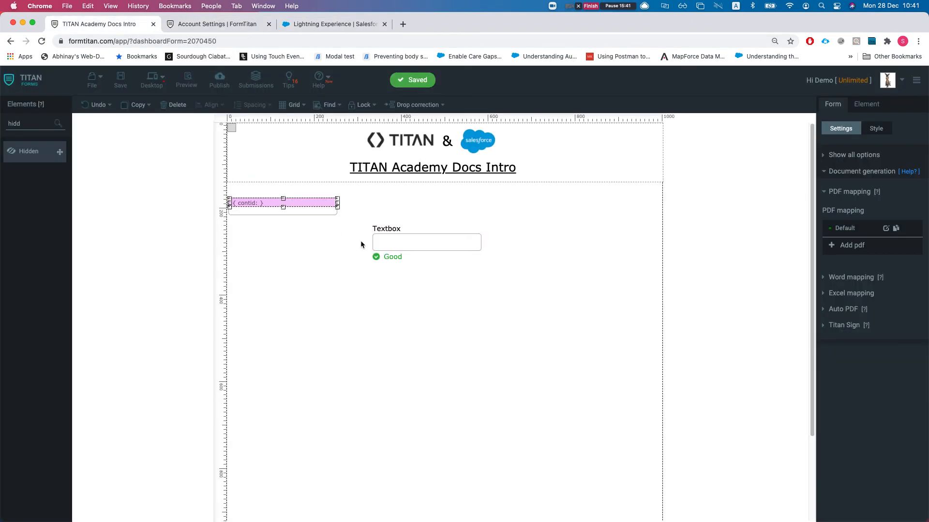
{"action": "left_click", "coordinate": [439, 249]}
{"action": "left_click", "coordinate": [833, 104]}
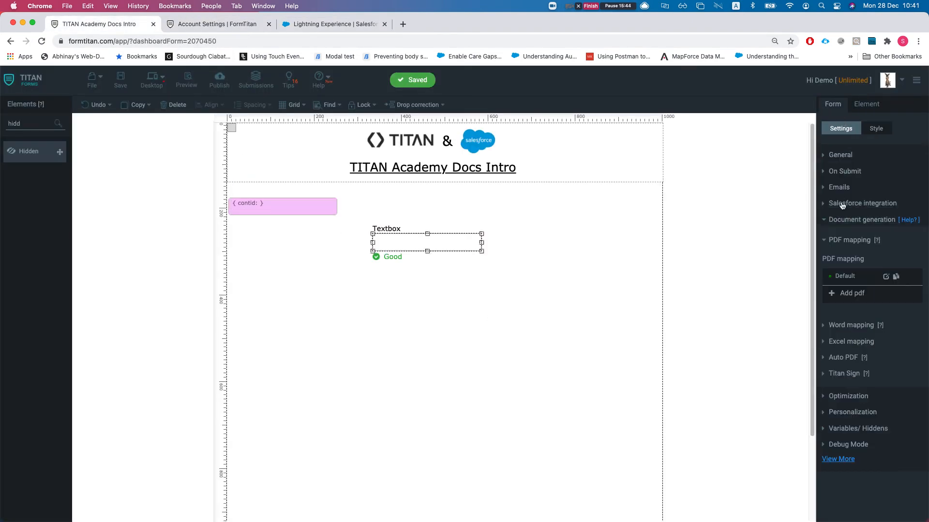
{"action": "left_click", "coordinate": [885, 277]}
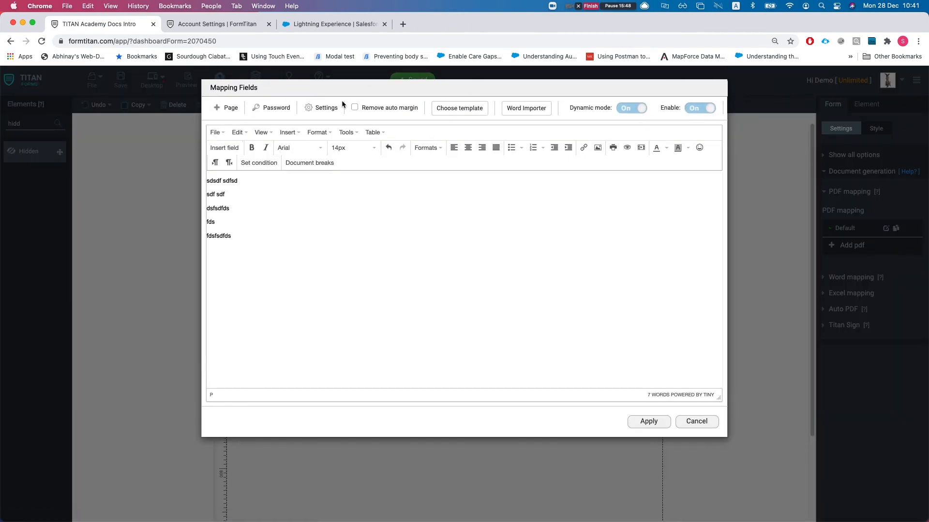
- Tick Preview before submit and Interactive mode, browse its configuration, then cancel the PDF settings
{"action": "left_click", "coordinate": [319, 109]}
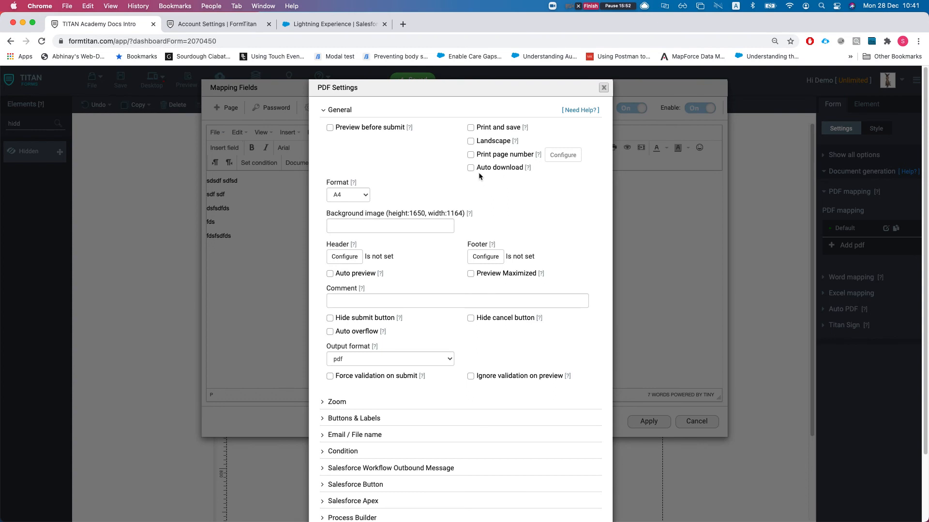
{"action": "scroll", "coordinate": [467, 201], "scroll_direction": "down", "scroll_amount": 1}
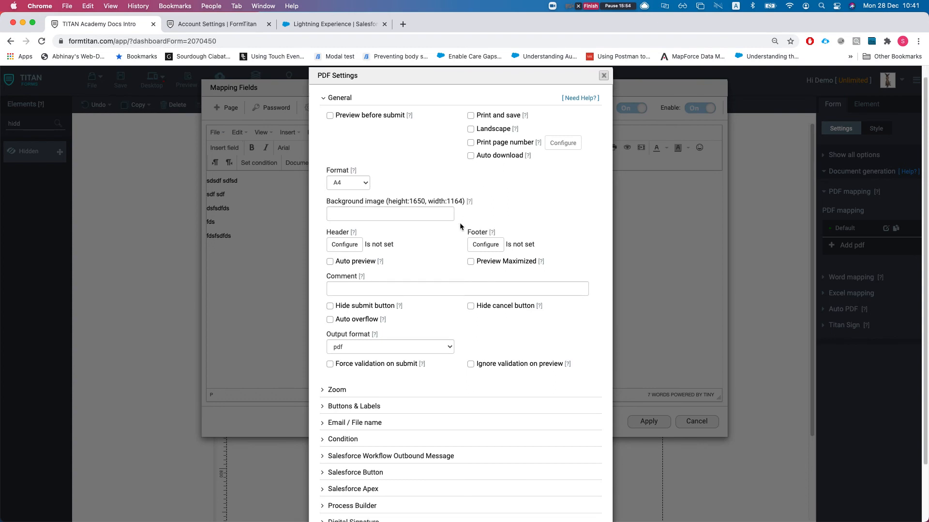
{"action": "scroll", "coordinate": [461, 187], "scroll_direction": "up", "scroll_amount": 1}
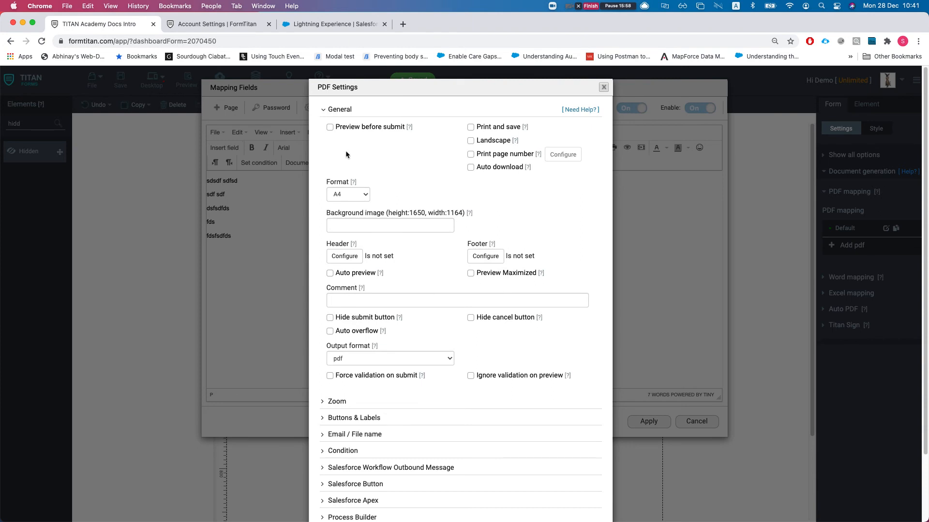
{"action": "left_click", "coordinate": [327, 127]}
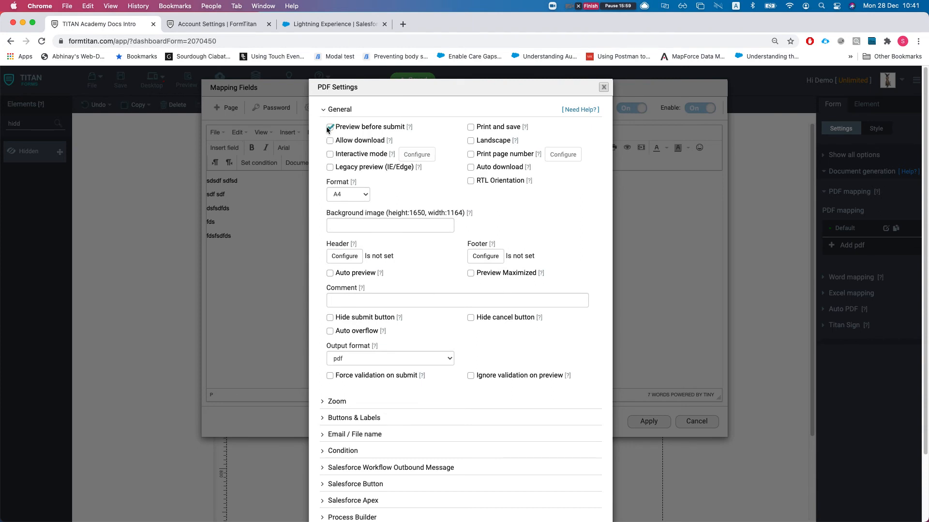
{"action": "left_click", "coordinate": [330, 154]}
{"action": "left_click", "coordinate": [416, 155]}
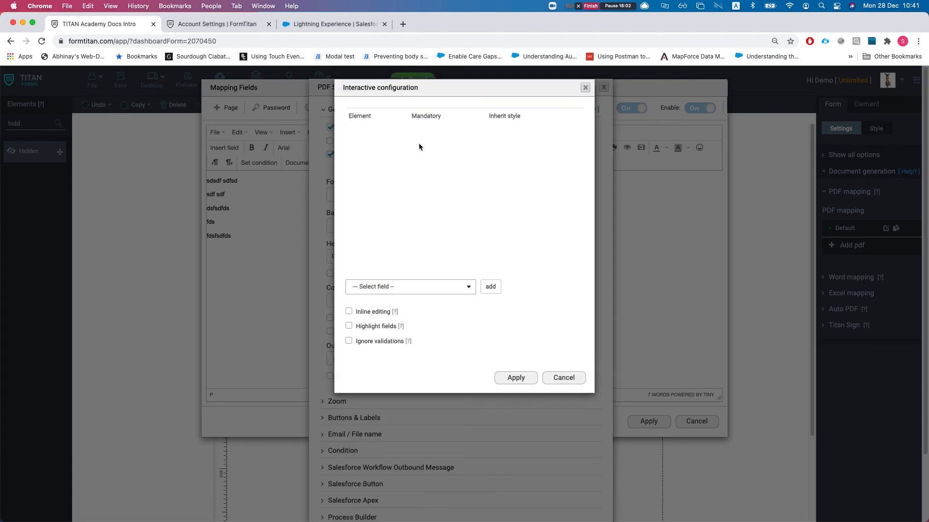
{"action": "left_click", "coordinate": [406, 286]}
{"action": "left_click", "coordinate": [419, 288]}
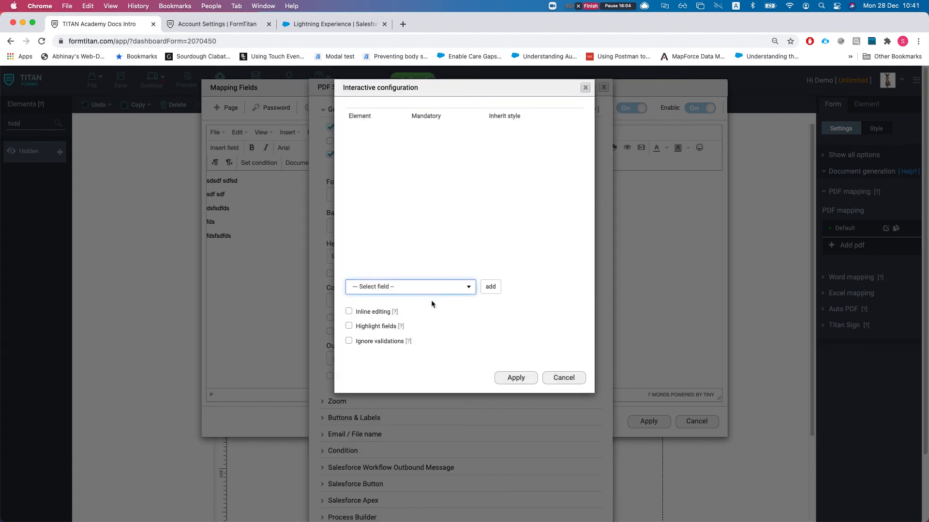
{"action": "left_click", "coordinate": [563, 379]}
{"action": "scroll", "coordinate": [571, 459], "scroll_direction": "down", "scroll_amount": 3}
{"action": "left_click", "coordinate": [583, 492]}
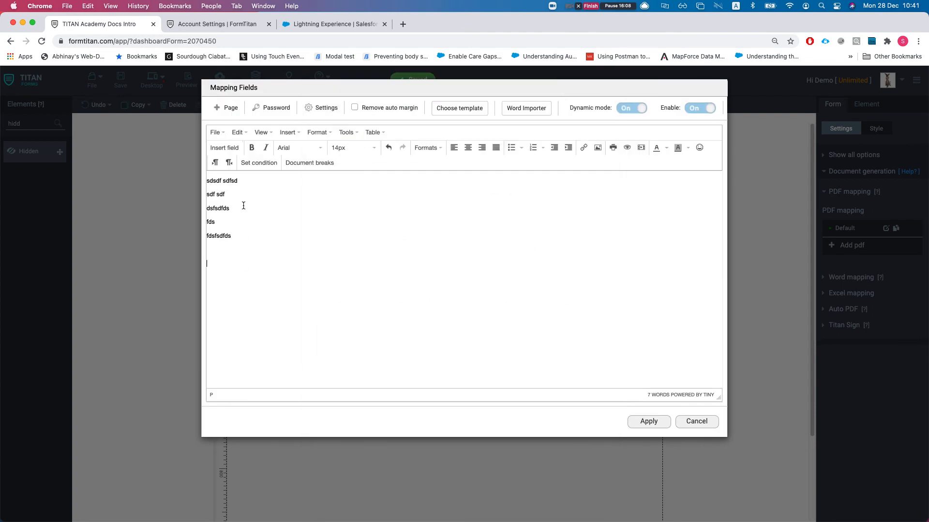
- Insert the Textbox field into the PDF mapping
{"action": "left_click", "coordinate": [287, 133]}
{"action": "left_click", "coordinate": [245, 249]}
{"action": "left_click", "coordinate": [227, 148]}
{"action": "left_click", "coordinate": [382, 120]}
{"action": "type", "text": "tx"}
{"action": "key", "text": "BackSpace"}
{"action": "type", "text": "ext"}
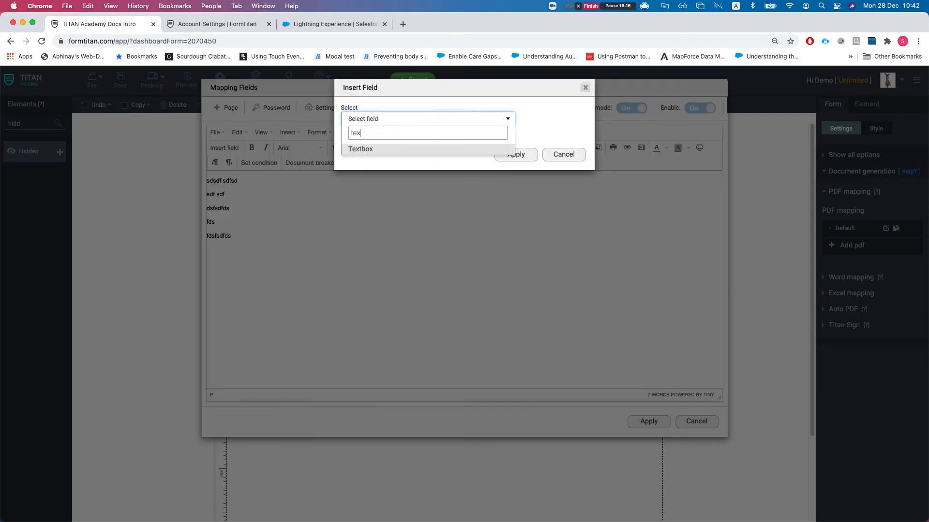
{"action": "left_click", "coordinate": [386, 150]}
{"action": "left_click", "coordinate": [529, 156]}
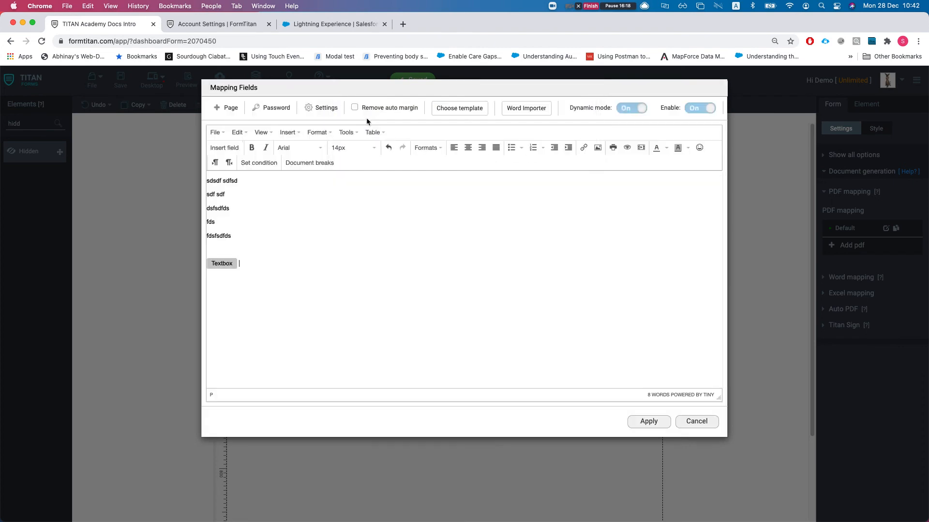
- Enable Preview before submit and Interactive mode with Textbox as a mandatory field, and apply
{"action": "left_click", "coordinate": [324, 108]}
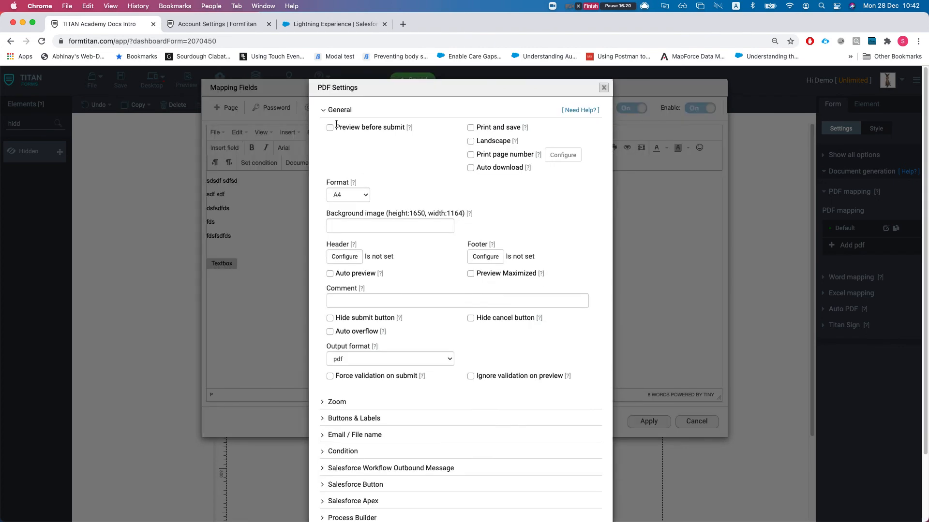
{"action": "left_click", "coordinate": [330, 127]}
{"action": "left_click", "coordinate": [348, 158]}
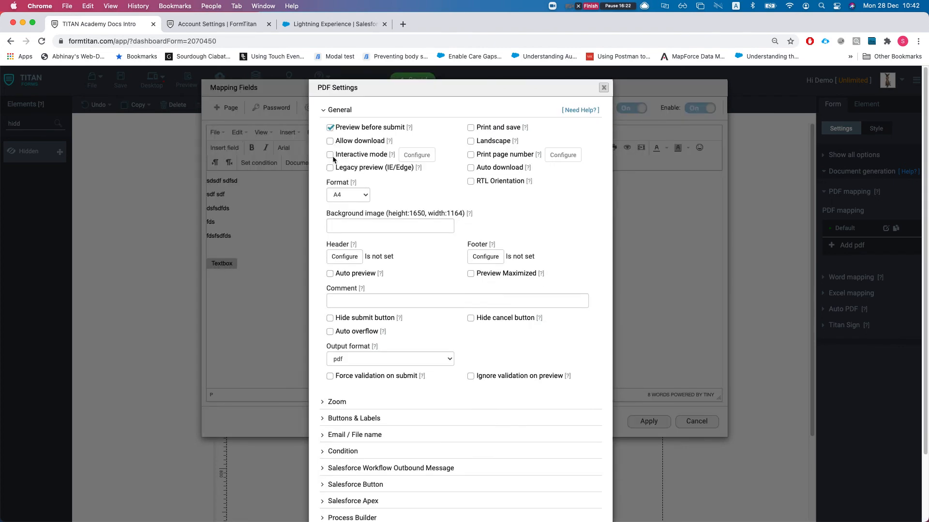
{"action": "left_click", "coordinate": [410, 155]}
{"action": "left_click", "coordinate": [383, 288]}
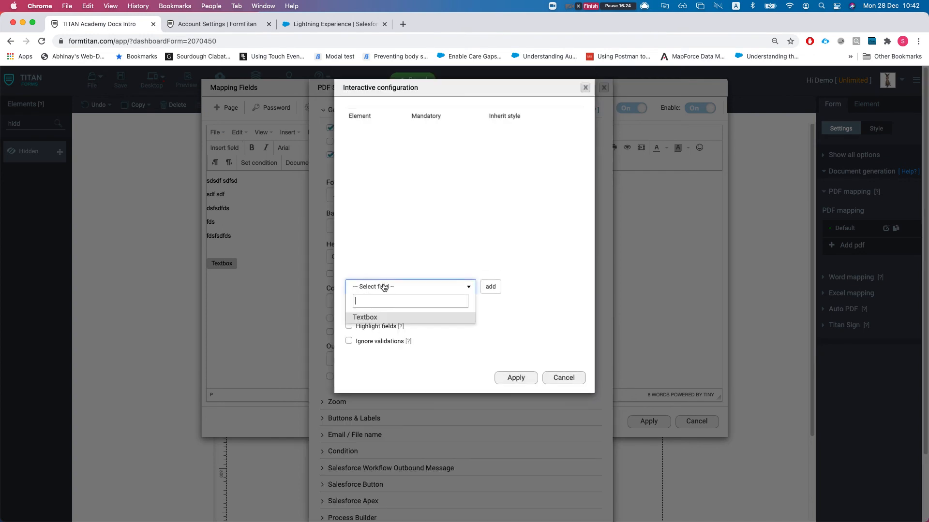
{"action": "left_click", "coordinate": [365, 315]}
{"action": "left_click", "coordinate": [490, 286]}
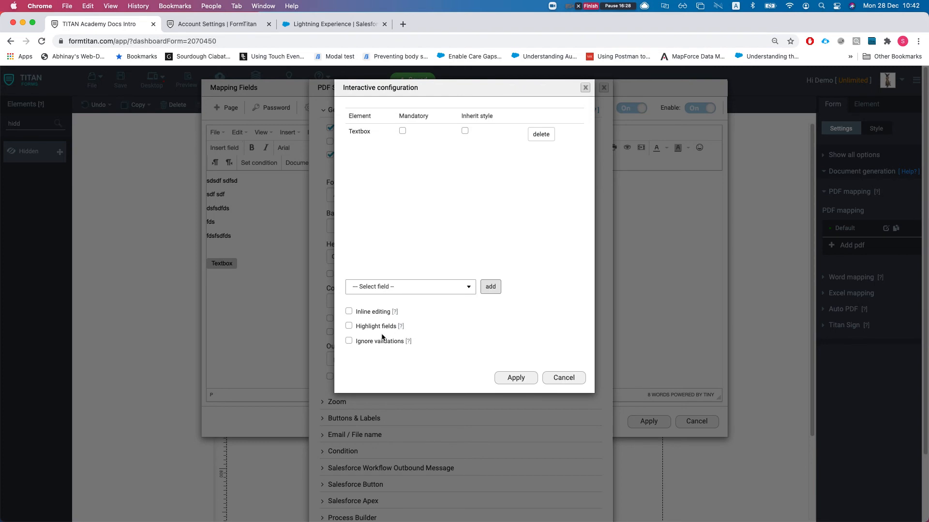
{"action": "left_click", "coordinate": [402, 130]}
{"action": "left_click", "coordinate": [516, 378]}
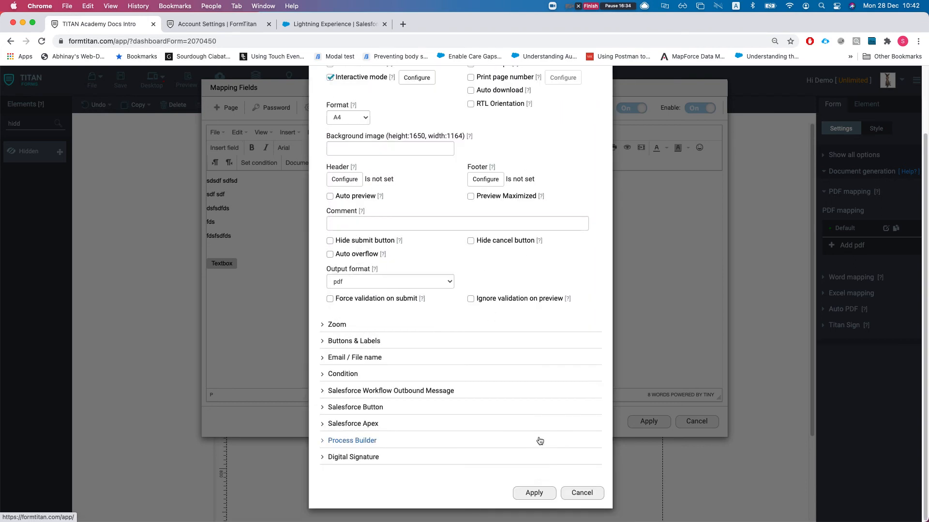
{"action": "left_click", "coordinate": [549, 493]}
{"action": "left_click", "coordinate": [649, 421]}
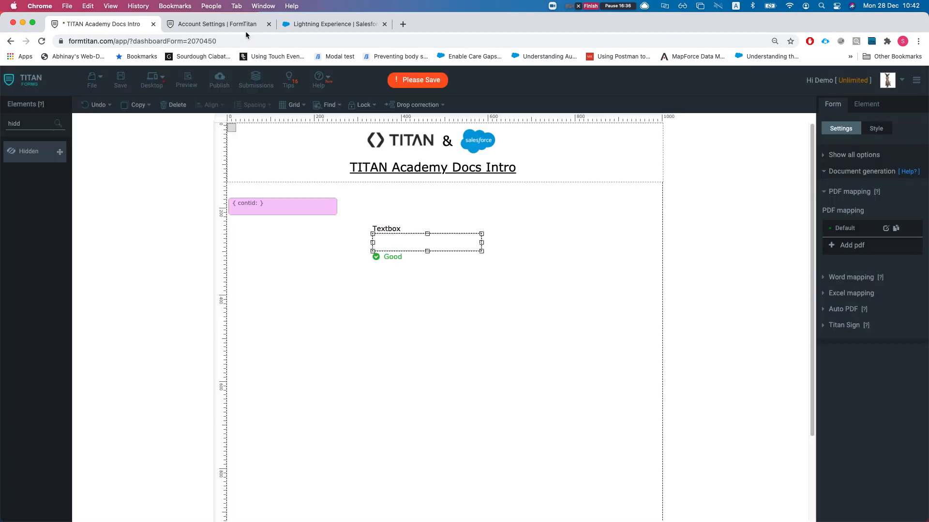
- Show the action menu for the TITAN Academy Docs Intro template in Document Generation
{"action": "left_click", "coordinate": [230, 27]}
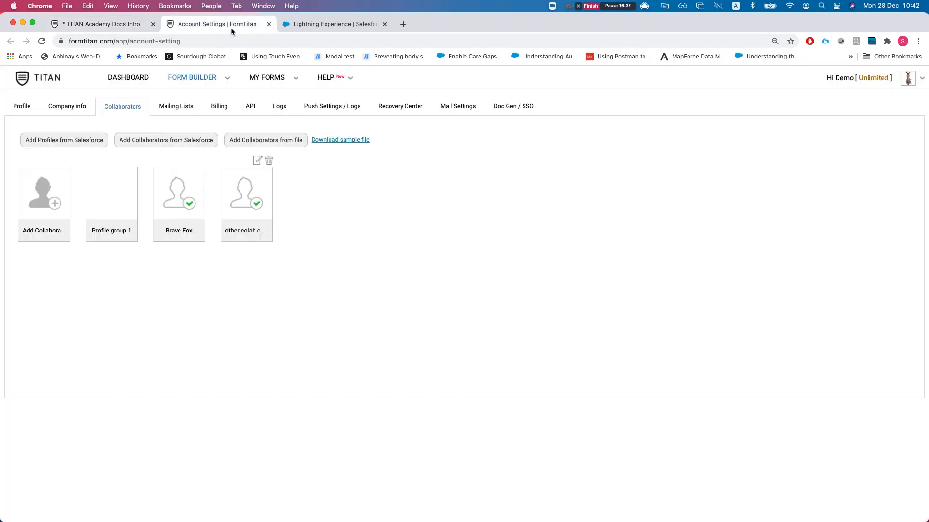
{"action": "left_click", "coordinate": [339, 24]}
{"action": "left_click", "coordinate": [480, 227]}
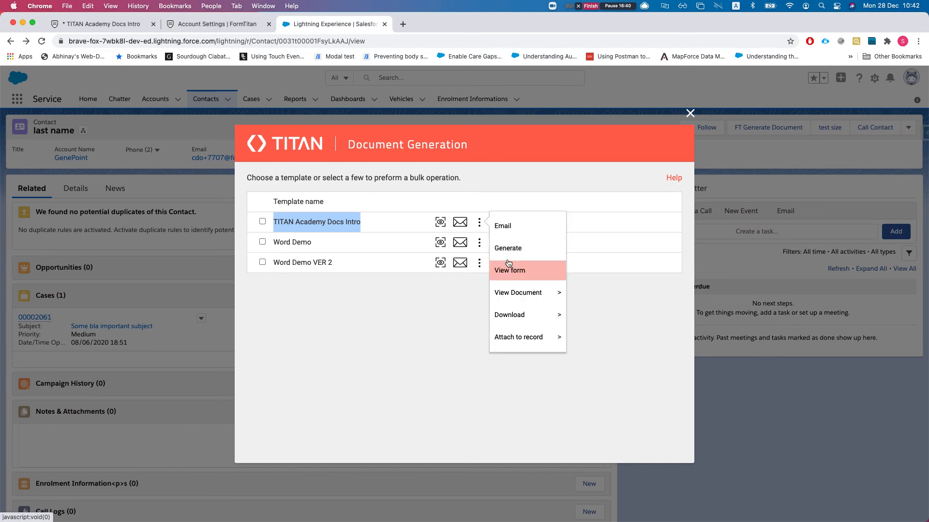
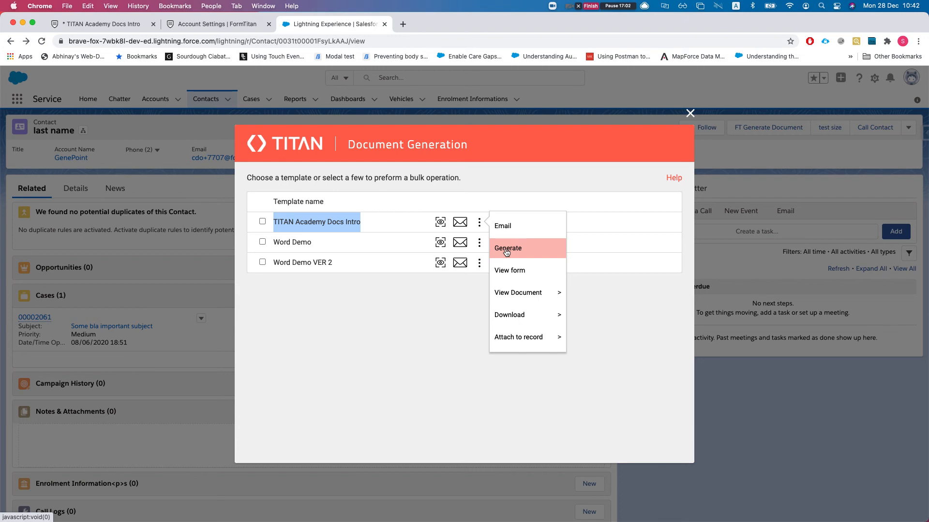
- Dismiss the TITAN Academy Docs Intro action menu and close the Document Generation window
{"action": "left_click", "coordinate": [417, 274]}
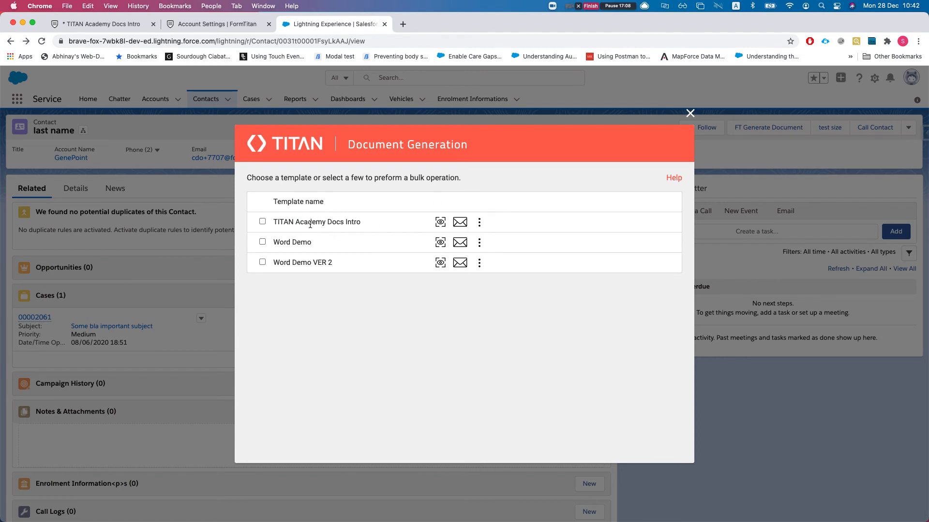
{"action": "left_click_drag", "start_coordinate": [278, 220], "coordinate": [388, 238]}
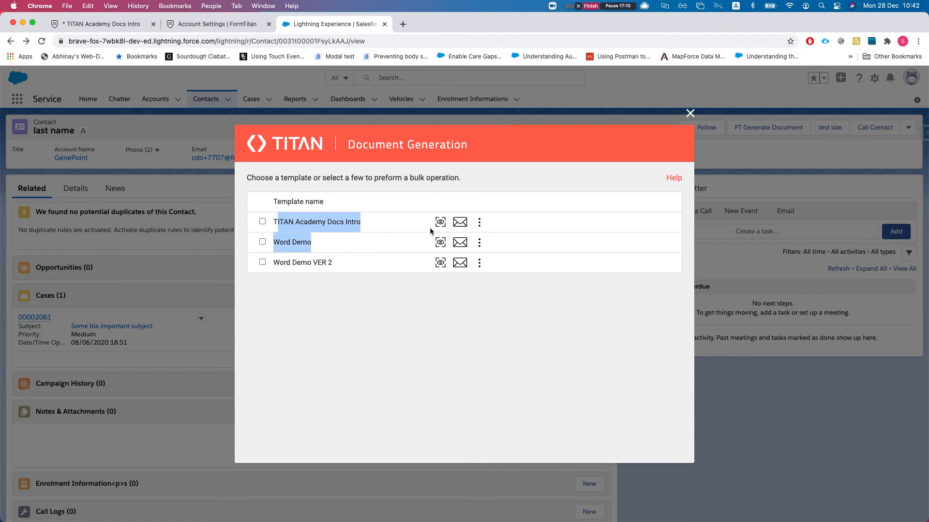
{"action": "left_click", "coordinate": [481, 225]}
{"action": "left_click", "coordinate": [356, 238]}
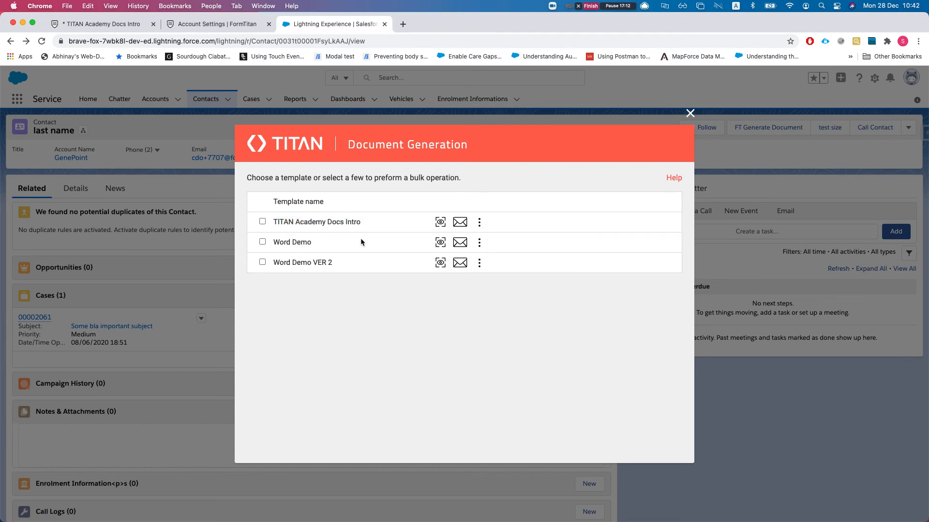
{"action": "left_click", "coordinate": [479, 224]}
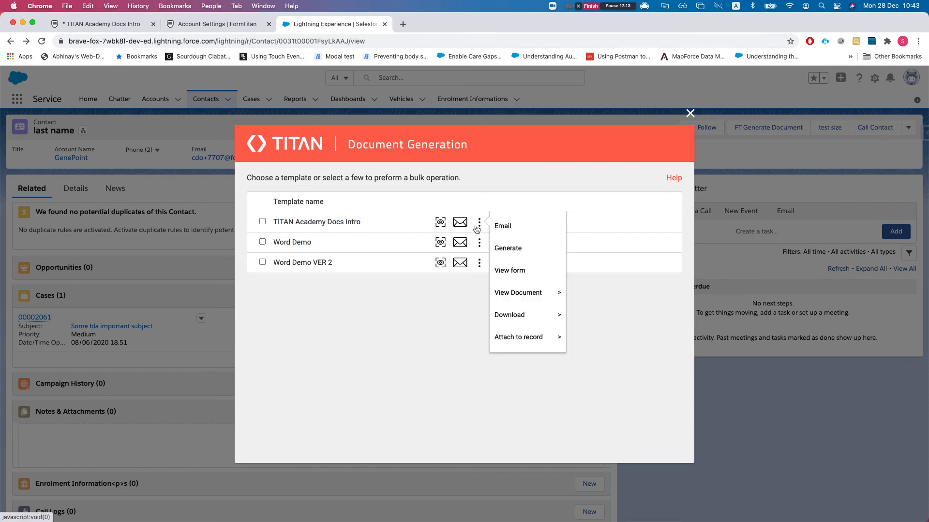
{"action": "left_click", "coordinate": [506, 246]}
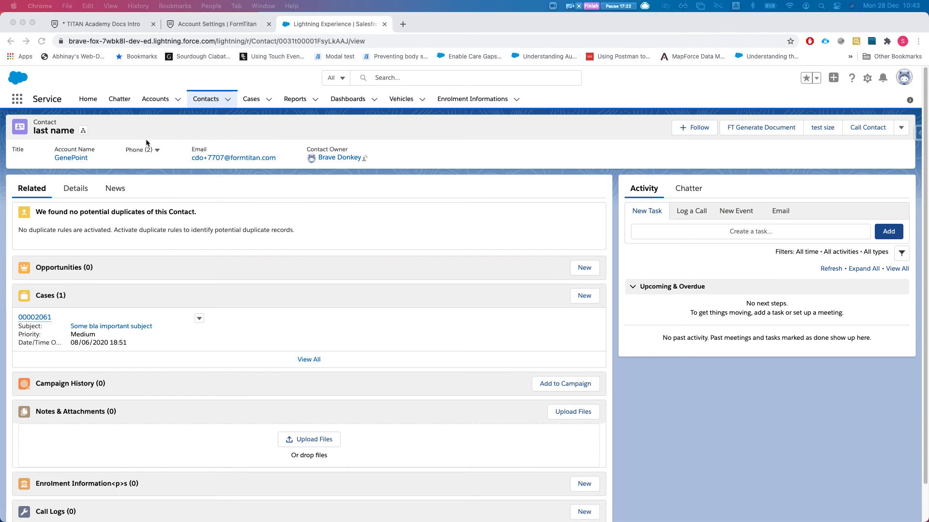
- Open the Default PDF mapping's settings in the TITAN Academy Docs Intro form editor
{"action": "left_click", "coordinate": [80, 25]}
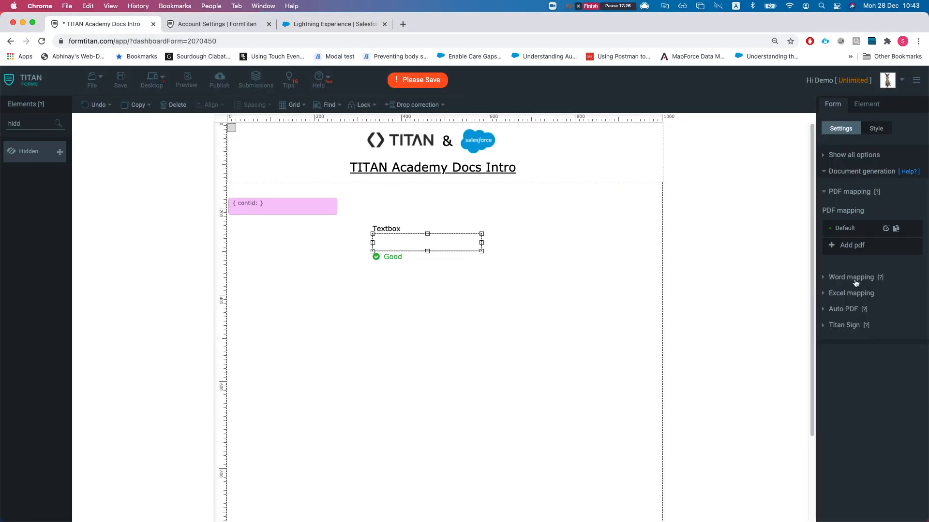
{"action": "left_click", "coordinate": [886, 228]}
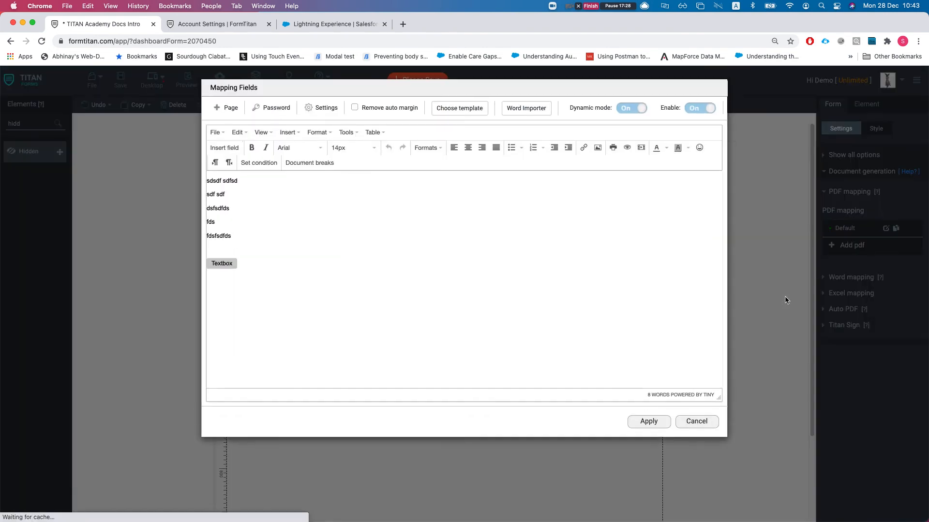
{"action": "left_click", "coordinate": [322, 109]}
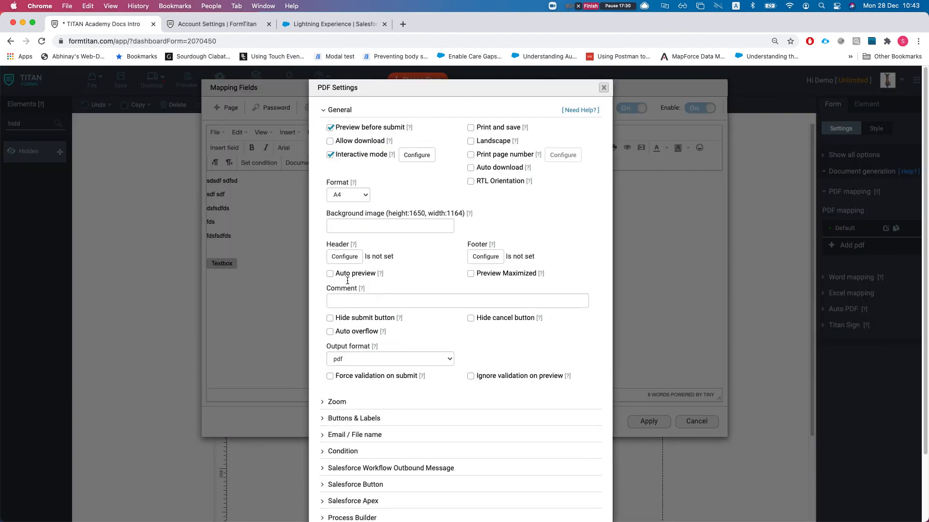
- Expand the Workflow Outbound Message, Salesforce Apex and Process Builder sections, and start configuring Workflow Outbound Message
{"action": "scroll", "coordinate": [466, 338], "scroll_direction": "down", "scroll_amount": 2}
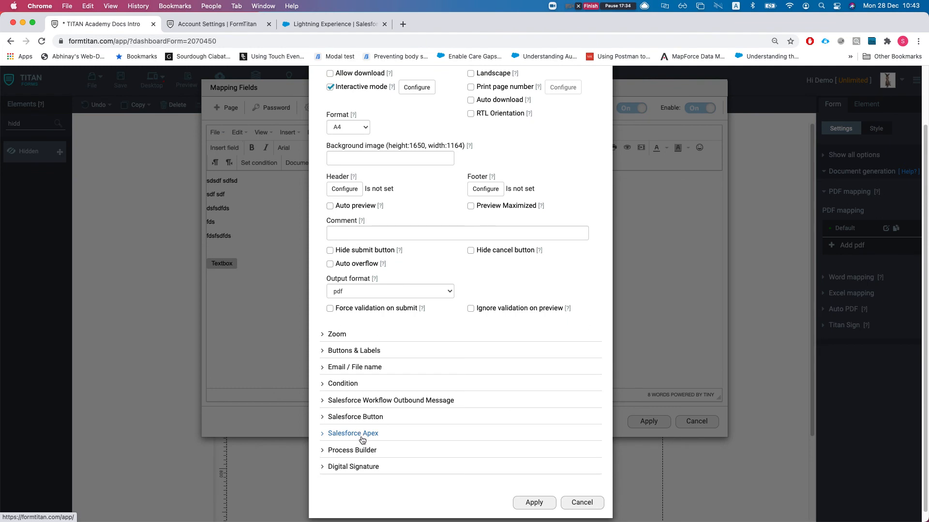
{"action": "left_click", "coordinate": [370, 400]}
{"action": "scroll", "coordinate": [398, 438], "scroll_direction": "down", "scroll_amount": 1}
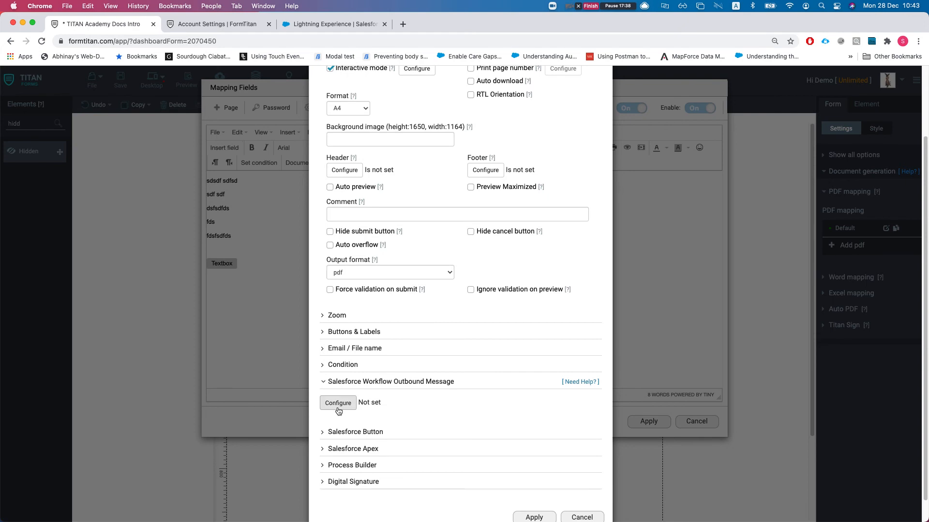
{"action": "left_click", "coordinate": [355, 449]}
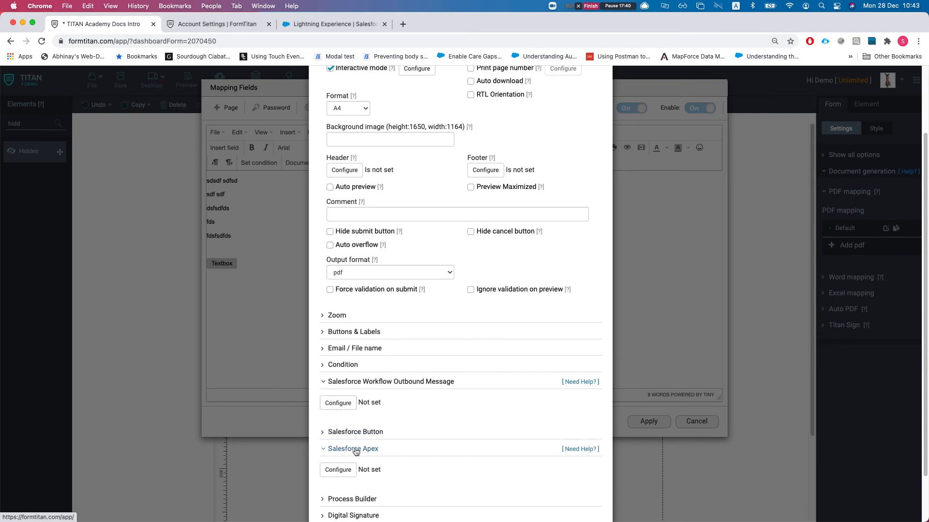
{"action": "scroll", "coordinate": [356, 451], "scroll_direction": "down", "scroll_amount": 2}
{"action": "left_click", "coordinate": [347, 467]}
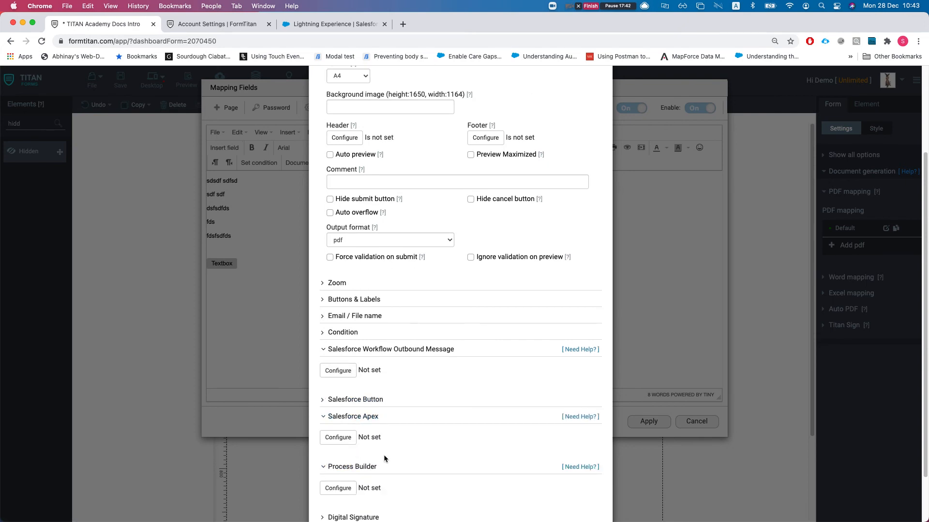
{"action": "scroll", "coordinate": [412, 405], "scroll_direction": "down", "scroll_amount": 2}
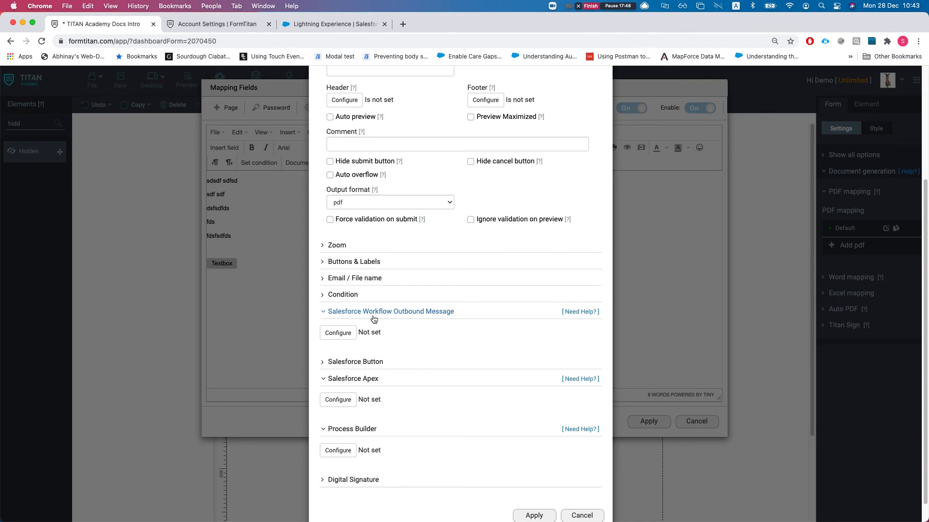
{"action": "left_click", "coordinate": [338, 333]}
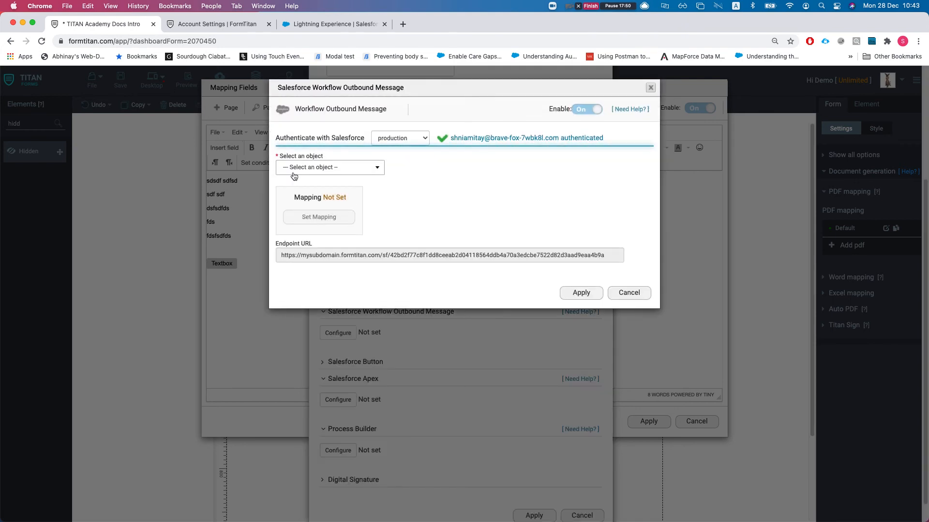
{"action": "left_click", "coordinate": [299, 172]}
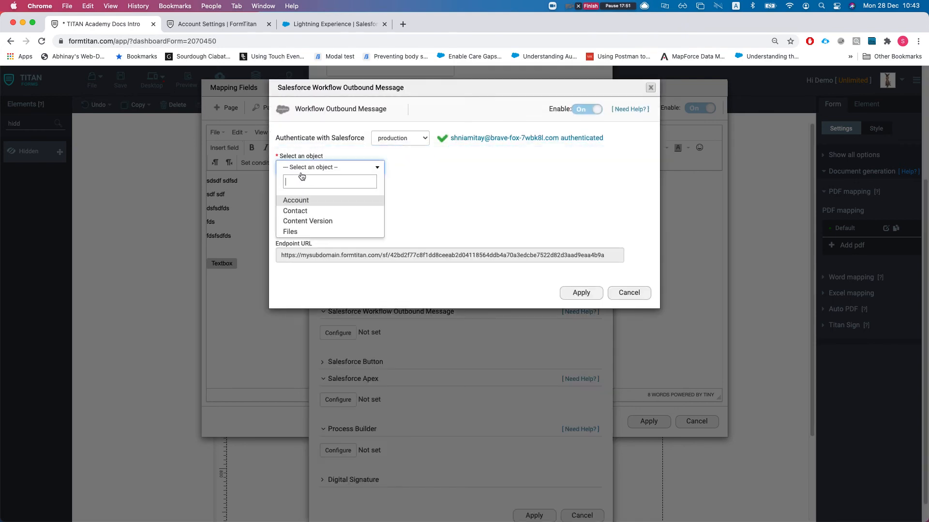
{"action": "left_click", "coordinate": [314, 212]}
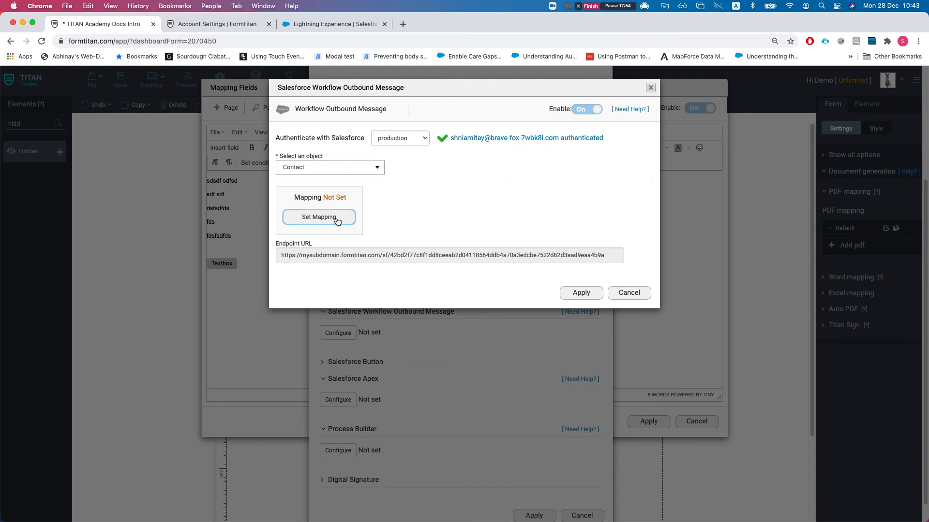
{"action": "left_click", "coordinate": [329, 222]}
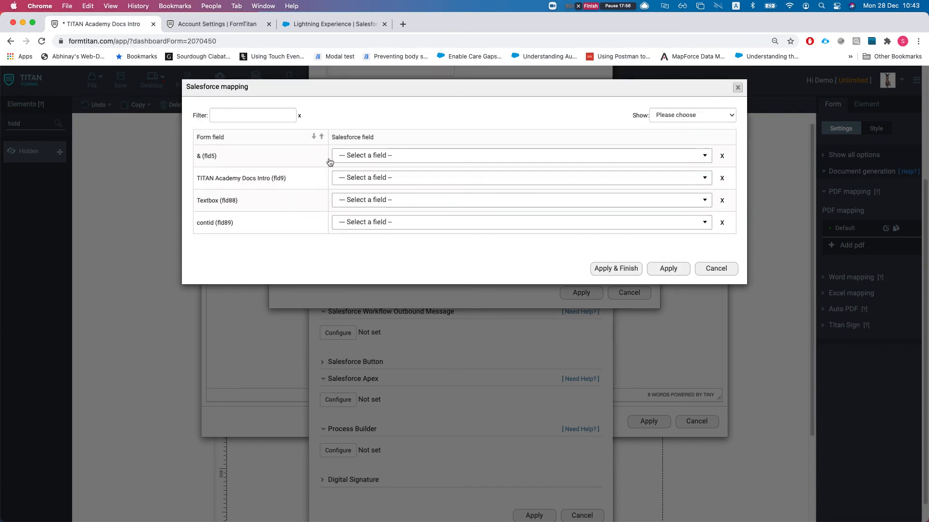
{"action": "left_click", "coordinate": [411, 223]}
{"action": "left_click", "coordinate": [373, 253]}
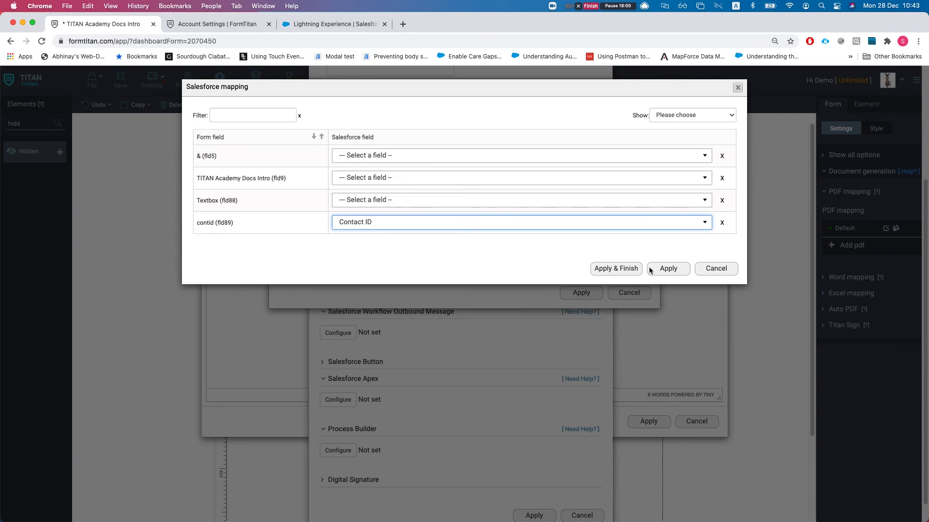
{"action": "left_click", "coordinate": [666, 269]}
{"action": "left_click", "coordinate": [303, 250]}
{"action": "triple_click", "coordinate": [303, 250]}
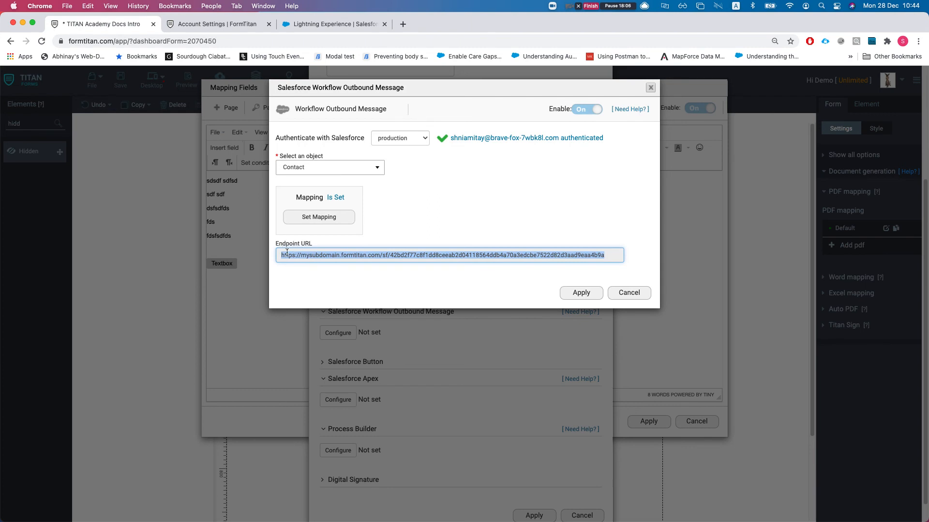
{"action": "left_click", "coordinate": [287, 255]}
{"action": "left_click_drag", "start_coordinate": [287, 255], "coordinate": [561, 248]}
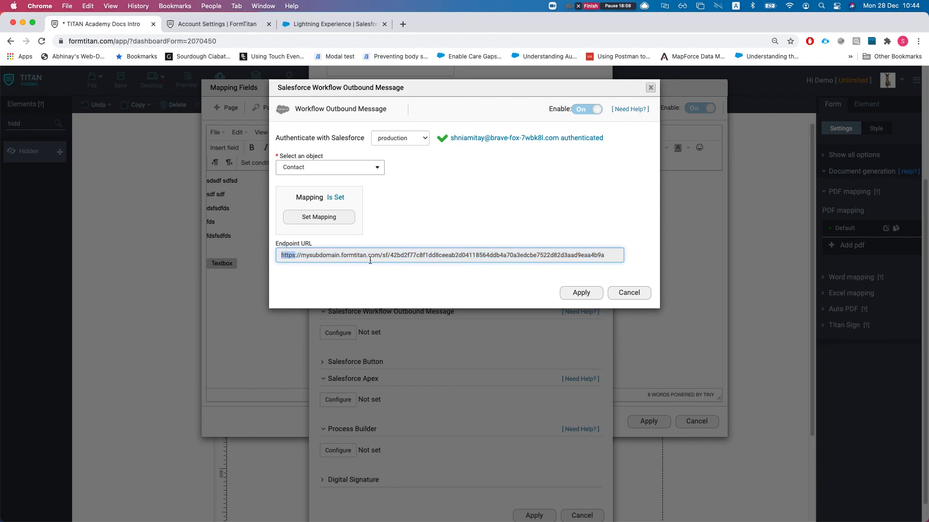
{"action": "triple_click", "coordinate": [320, 255]}
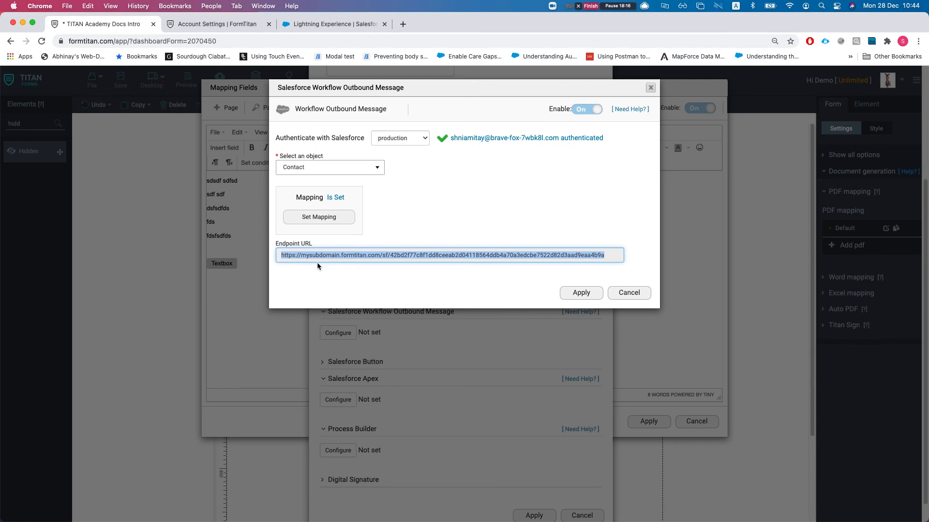
{"action": "left_click", "coordinate": [624, 296]}
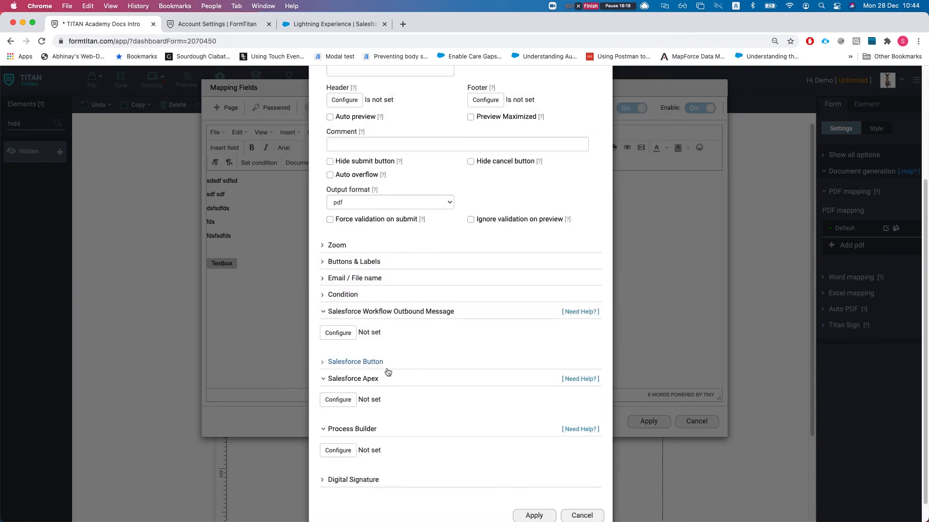
{"action": "scroll", "coordinate": [380, 415], "scroll_direction": "down", "scroll_amount": 1}
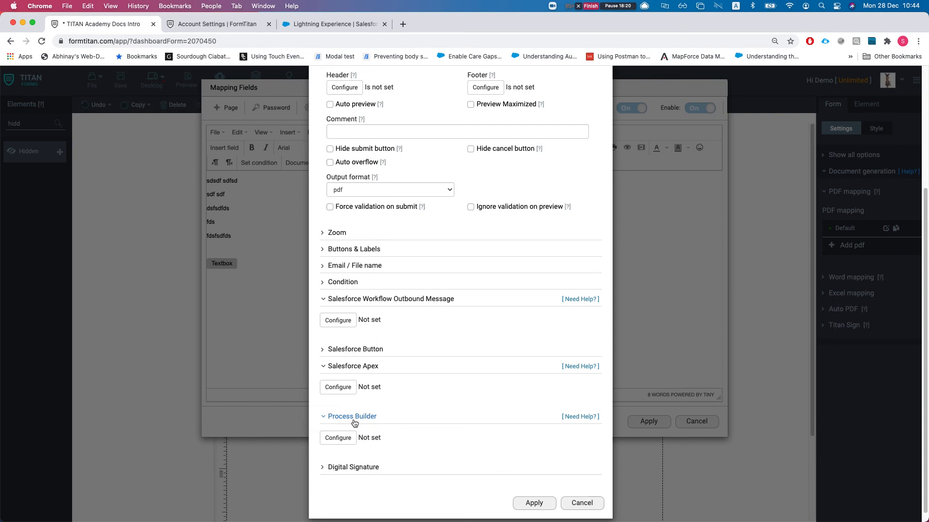
{"action": "left_click", "coordinate": [347, 394]}
{"action": "left_click", "coordinate": [313, 168]}
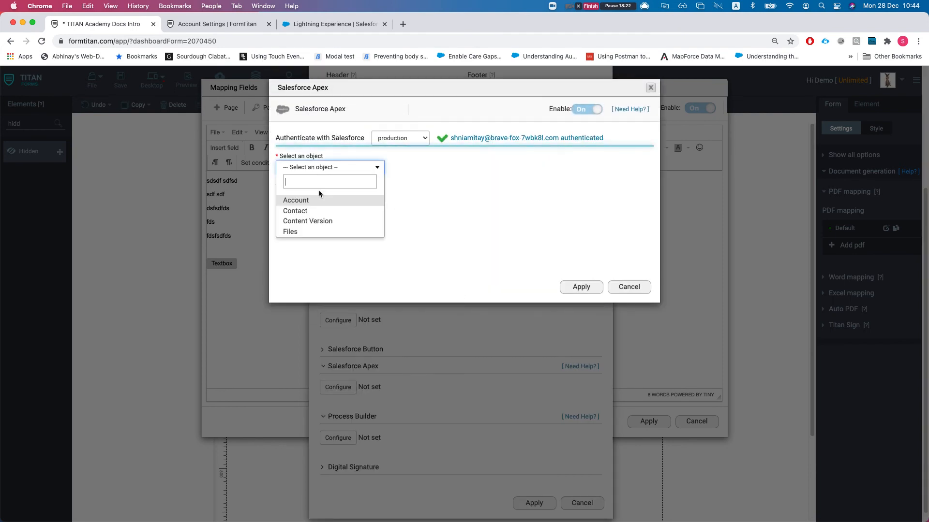
{"action": "left_click", "coordinate": [307, 211]}
{"action": "left_click", "coordinate": [318, 199]}
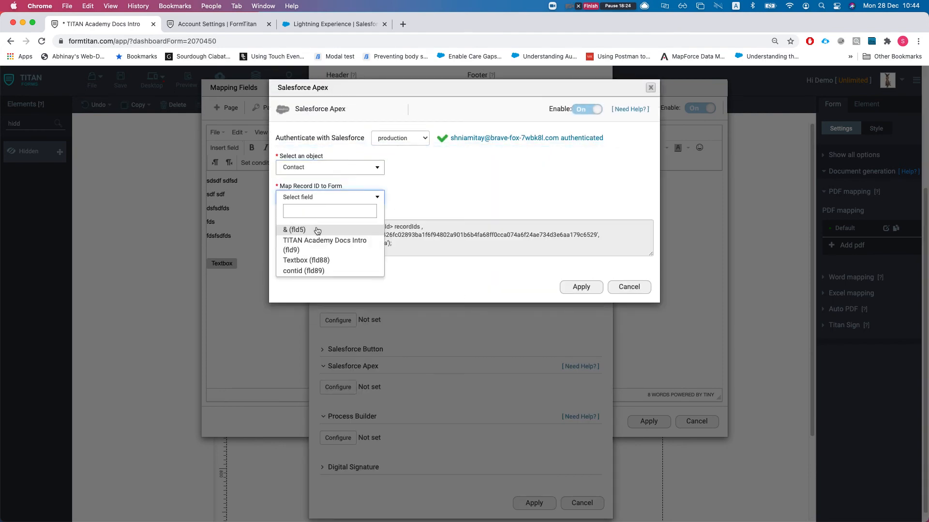
{"action": "left_click", "coordinate": [302, 271]}
{"action": "left_click", "coordinate": [393, 244]}
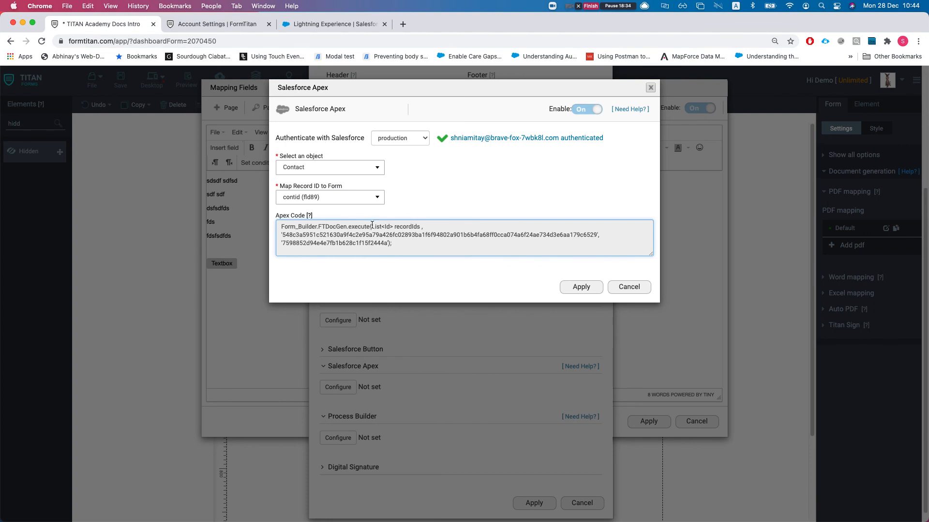
{"action": "left_click_drag", "start_coordinate": [317, 228], "coordinate": [341, 229]}
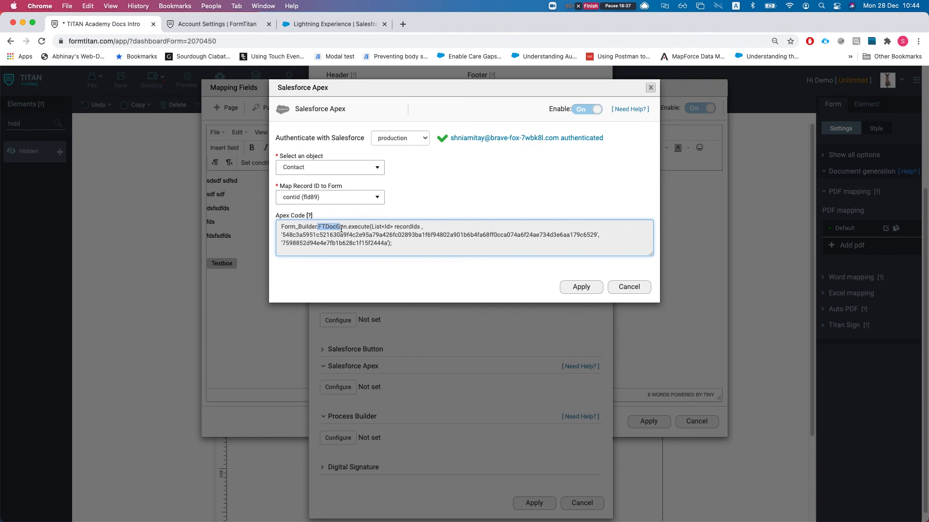
{"action": "left_click", "coordinate": [372, 227]}
{"action": "left_click_drag", "start_coordinate": [369, 226], "coordinate": [404, 227]}
{"action": "left_click", "coordinate": [400, 228]}
{"action": "left_click_drag", "start_coordinate": [283, 234], "coordinate": [598, 234]}
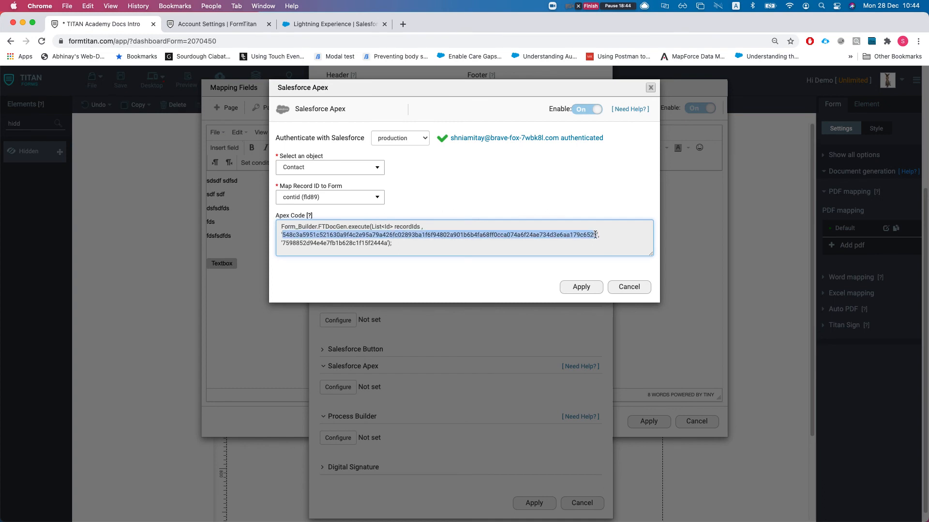
{"action": "left_click_drag", "start_coordinate": [283, 242], "coordinate": [380, 243]}
{"action": "left_click", "coordinate": [385, 244]}
{"action": "key", "text": "super+a"}
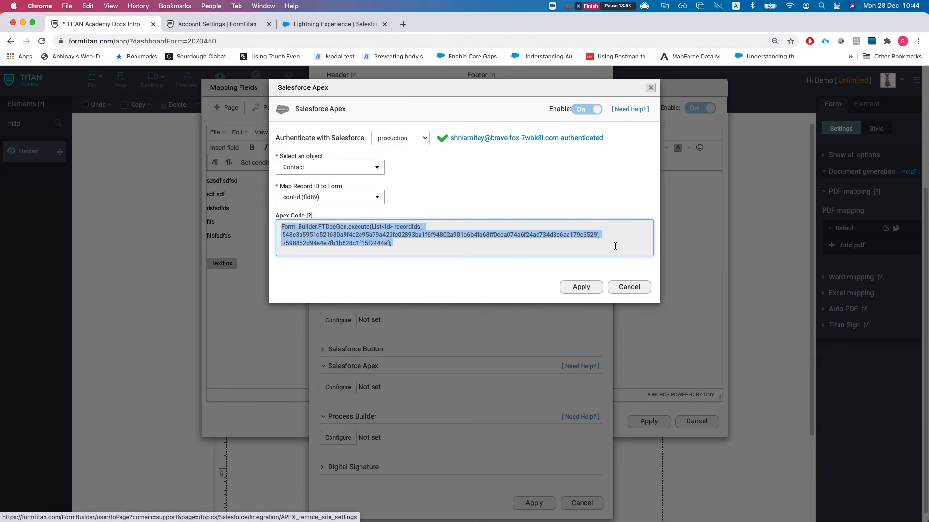
{"action": "left_click", "coordinate": [636, 289]}
{"action": "scroll", "coordinate": [361, 421], "scroll_direction": "down", "scroll_amount": 1}
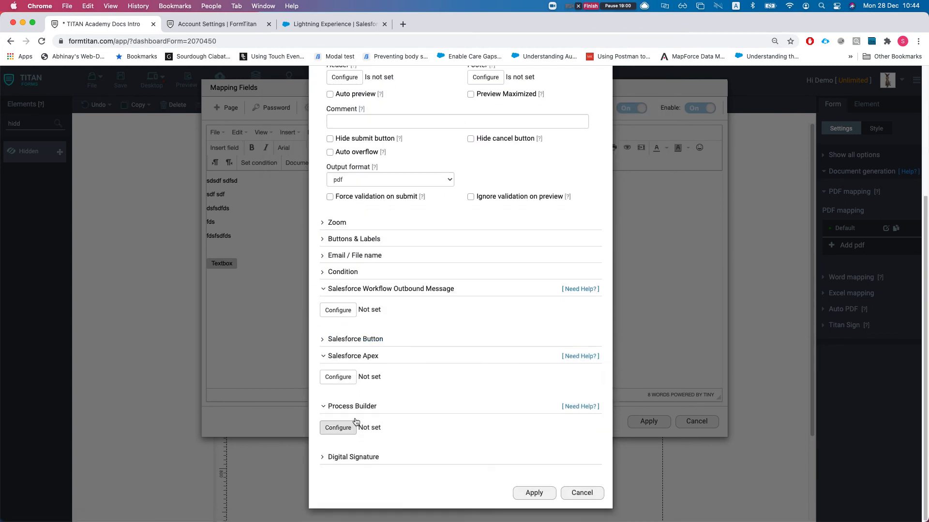
- Set the Process Builder integration to the Contact object, with record ID mapped to contid (fld89)
{"action": "left_click", "coordinate": [348, 430]}
{"action": "left_click", "coordinate": [327, 167]}
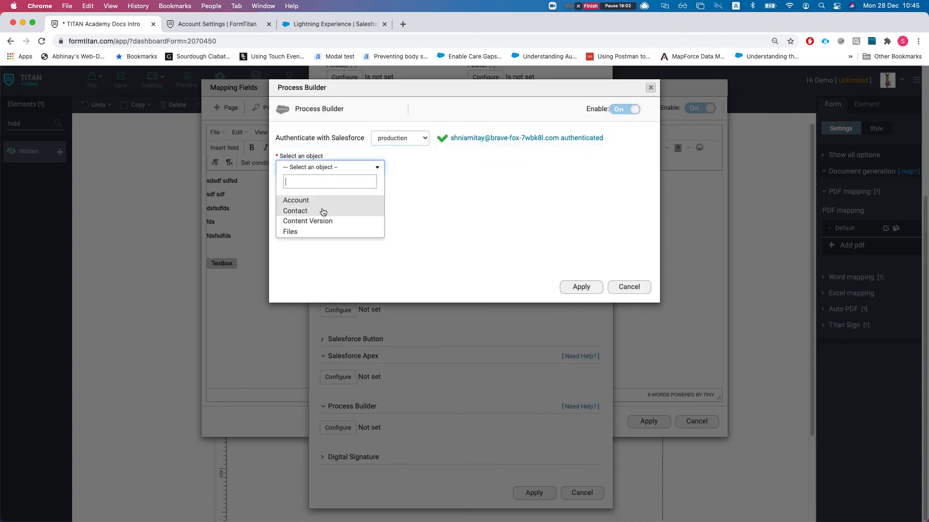
{"action": "left_click", "coordinate": [307, 211]}
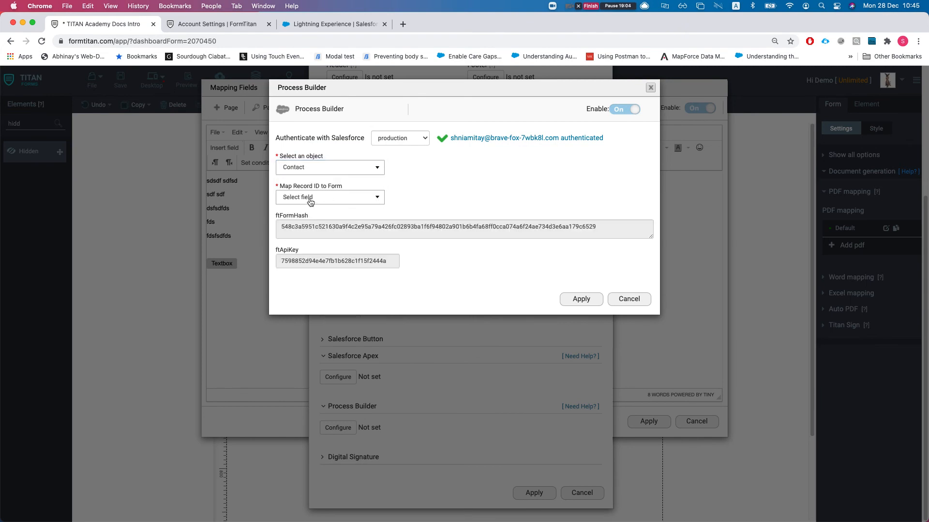
{"action": "left_click", "coordinate": [311, 198]}
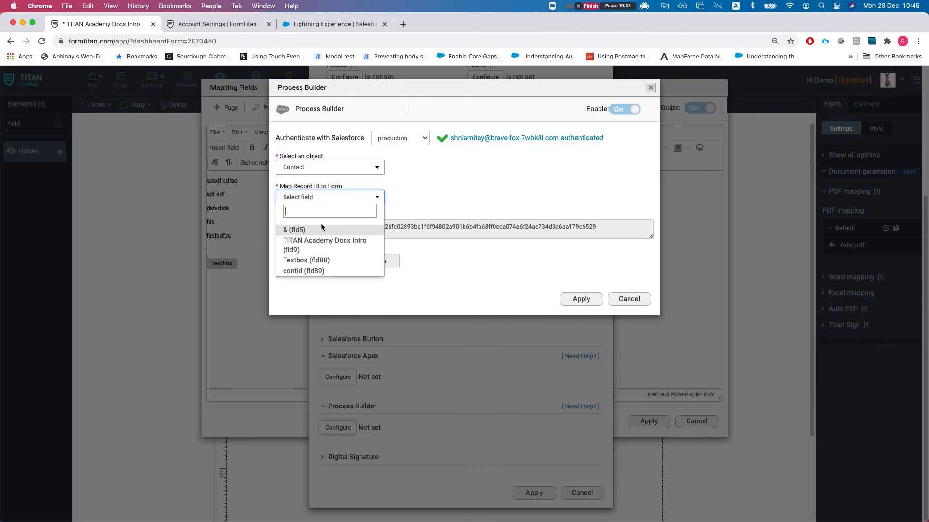
{"action": "left_click", "coordinate": [297, 274]}
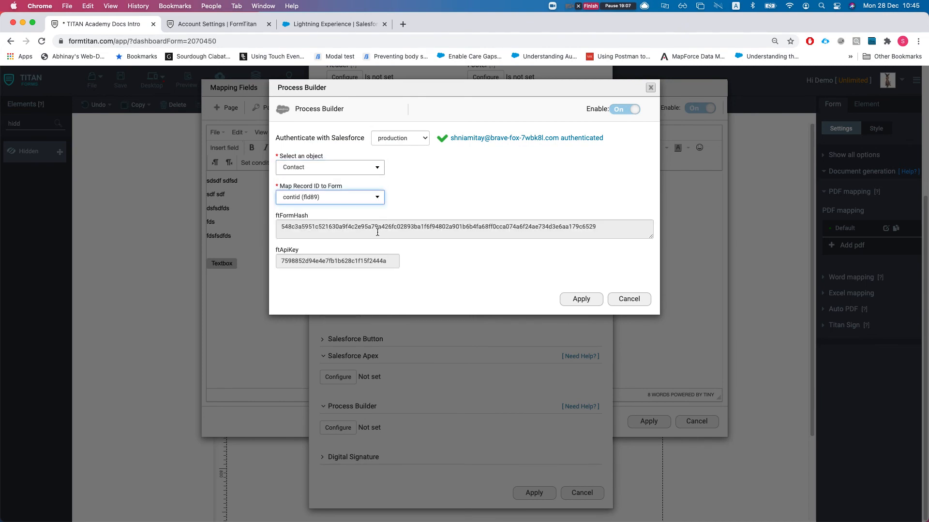
- Copy the form hash and API key values, then go back to the Salesforce contact
{"action": "left_click", "coordinate": [294, 223]}
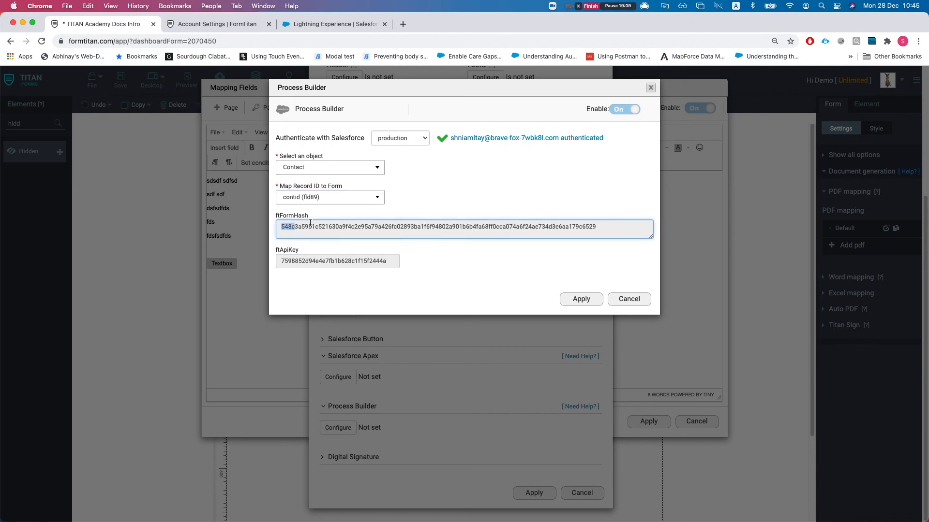
{"action": "double_click", "coordinate": [324, 266]}
{"action": "left_click", "coordinate": [363, 266]}
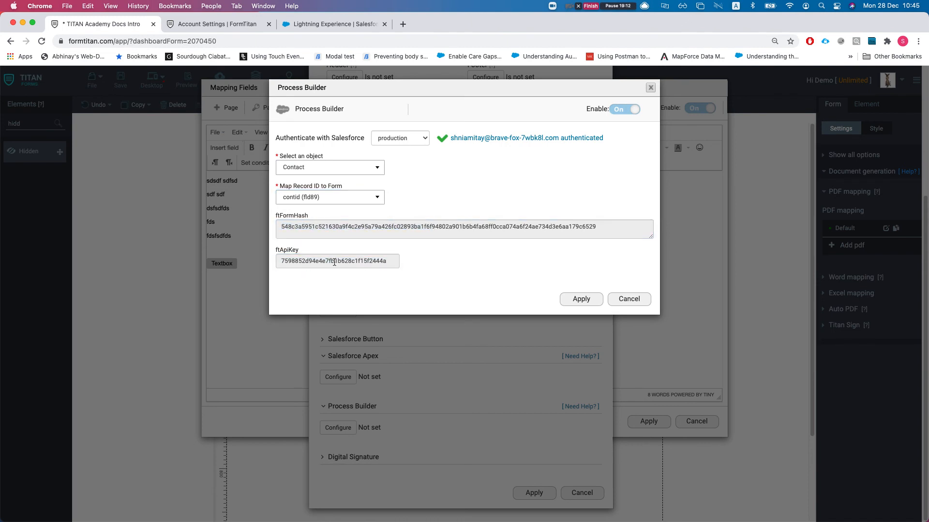
{"action": "left_click", "coordinate": [334, 24]}
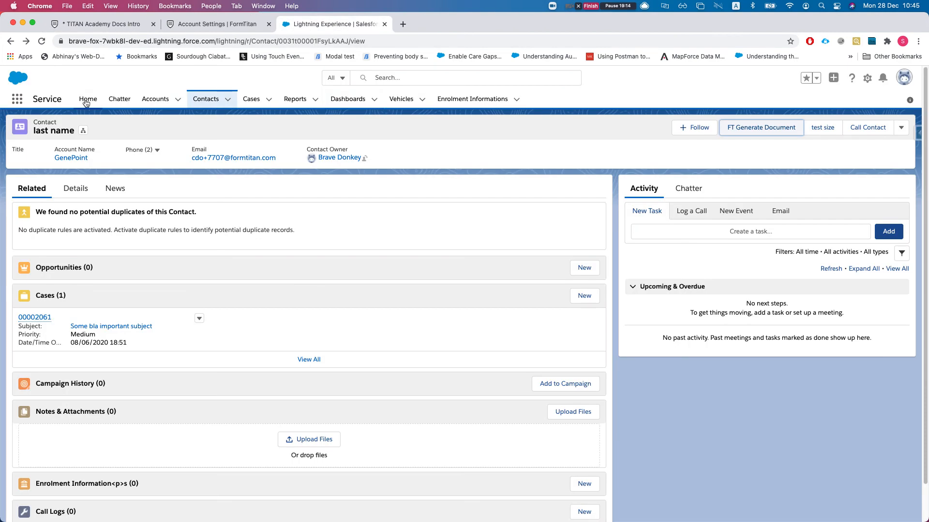
- Open Process Builder from Salesforce Setup by searching Quick Find for 'proc'
{"action": "left_click", "coordinate": [867, 78]}
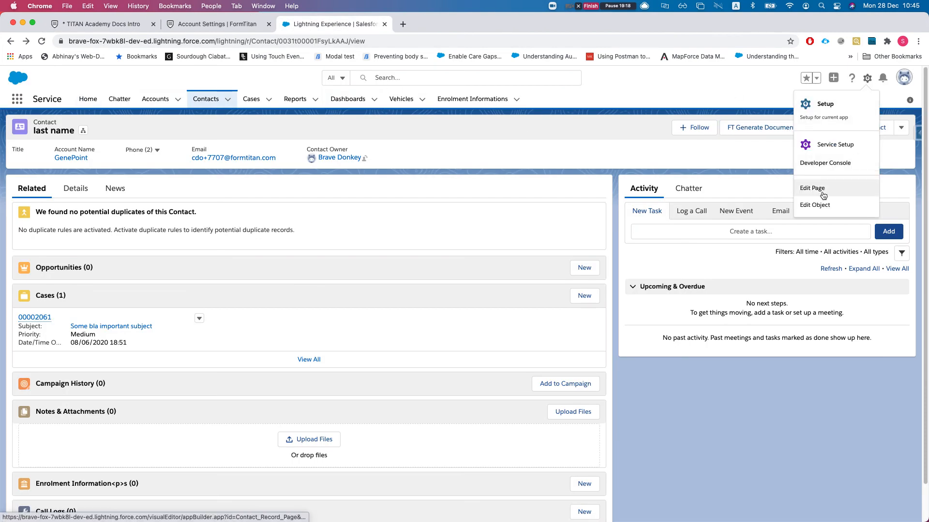
{"action": "left_click", "coordinate": [824, 104]}
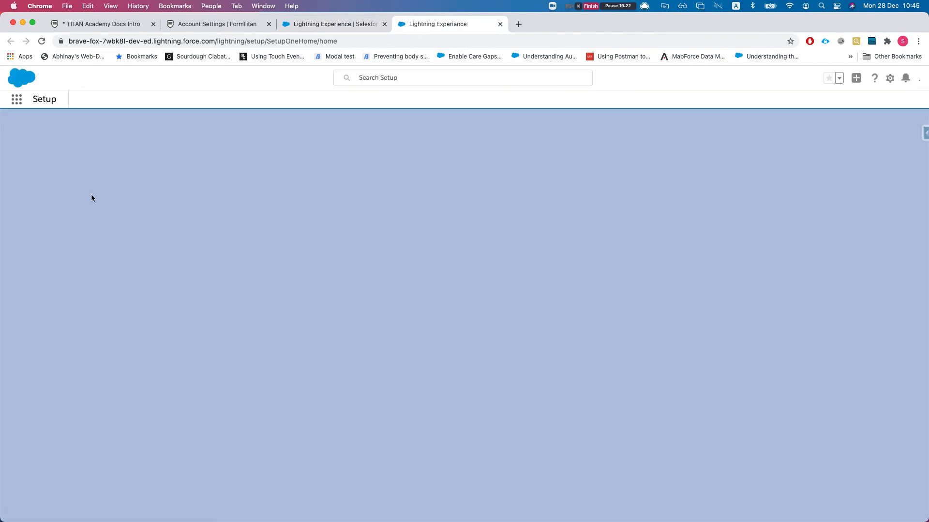
{"action": "left_click", "coordinate": [49, 131]}
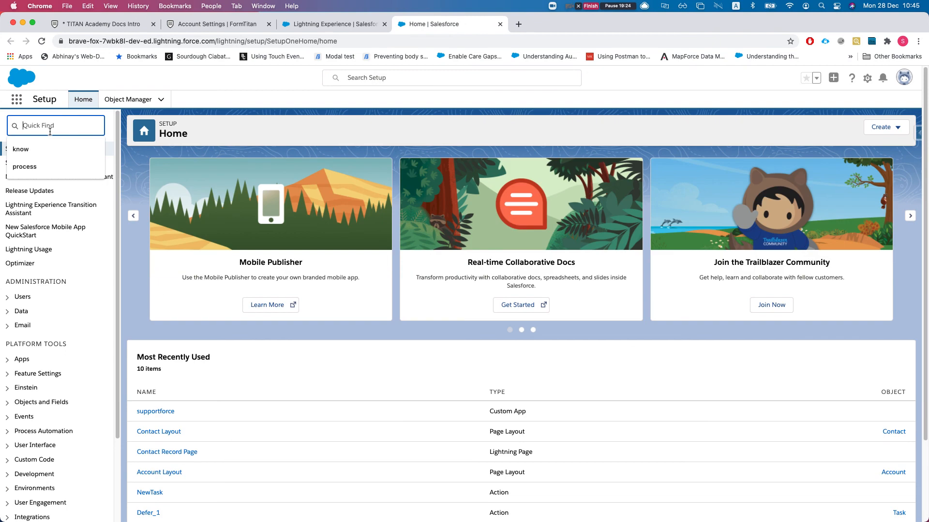
{"action": "type", "text": "process"}
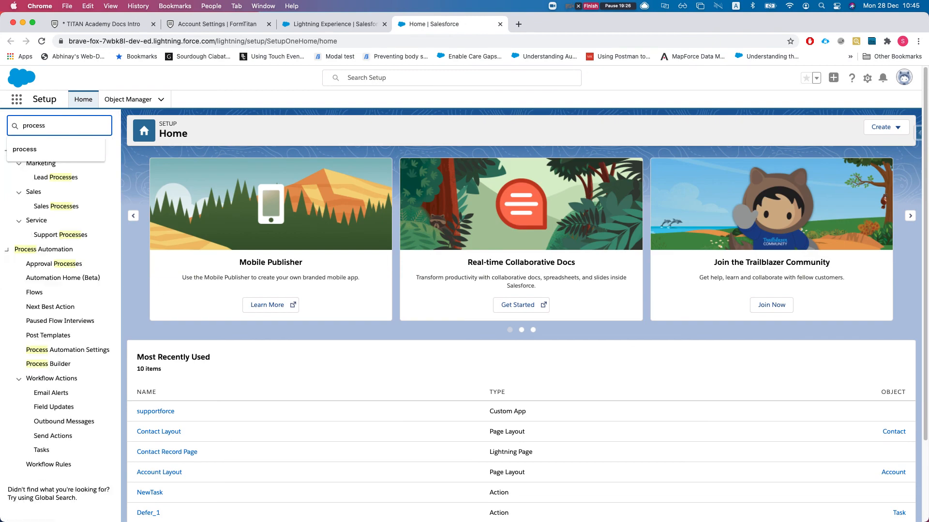
{"action": "left_click", "coordinate": [54, 364]}
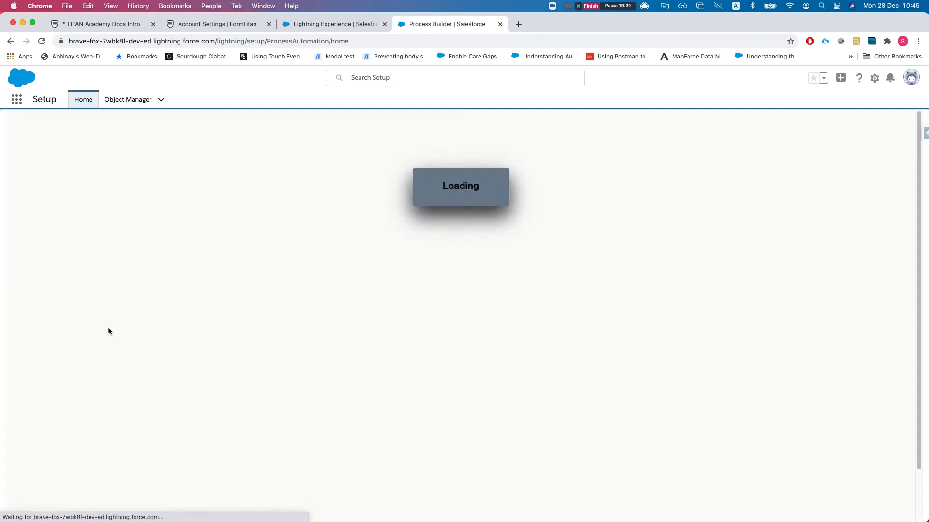
- Create a new process named 'titan sign from contact pb' that starts when a record changes
{"action": "left_click", "coordinate": [902, 150]}
{"action": "left_click", "coordinate": [338, 292]}
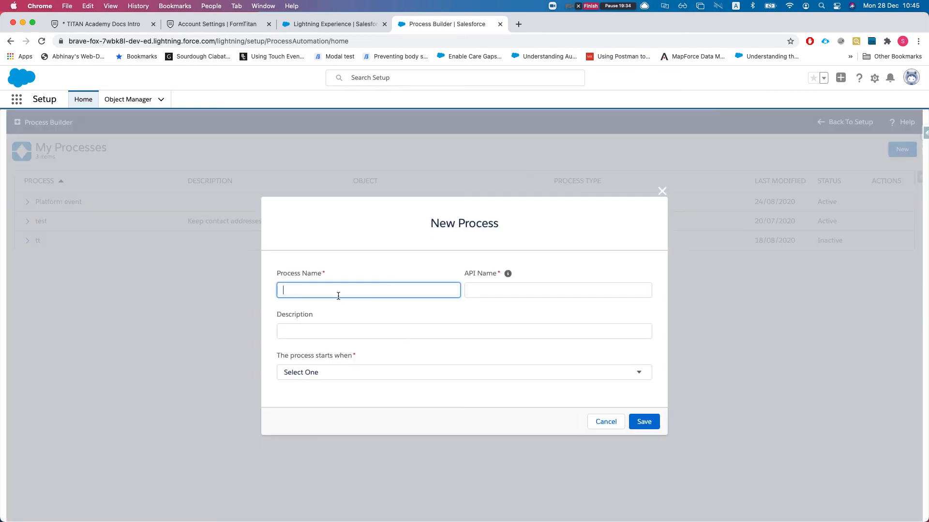
{"action": "type", "text": "tes"}
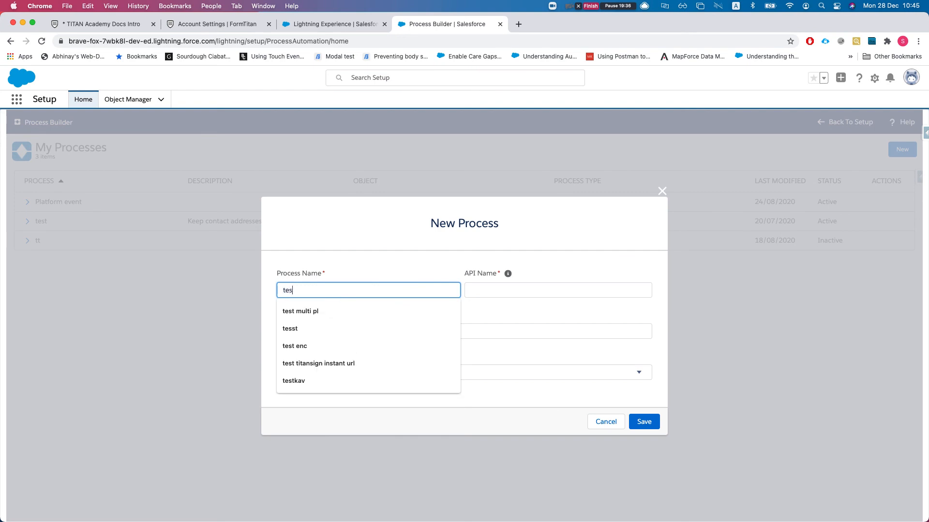
{"action": "key", "text": "BackSpace"}
{"action": "key", "text": "BackSpace"}
{"action": "type", "text": "titan sign from contact p"}
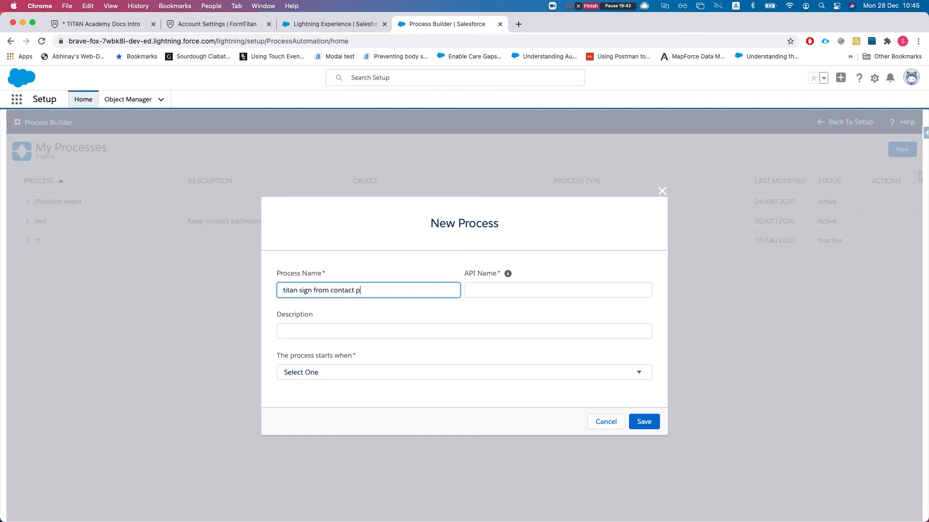
{"action": "type", "text": "b"}
{"action": "left_click", "coordinate": [424, 320]}
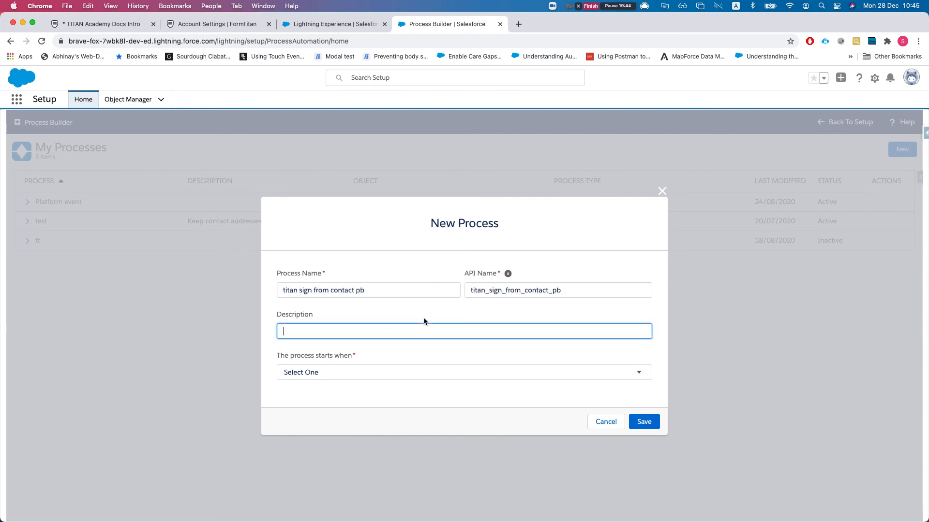
{"action": "left_click", "coordinate": [324, 382]}
{"action": "left_click", "coordinate": [332, 387]}
{"action": "left_click", "coordinate": [325, 376]}
{"action": "left_click", "coordinate": [327, 364]}
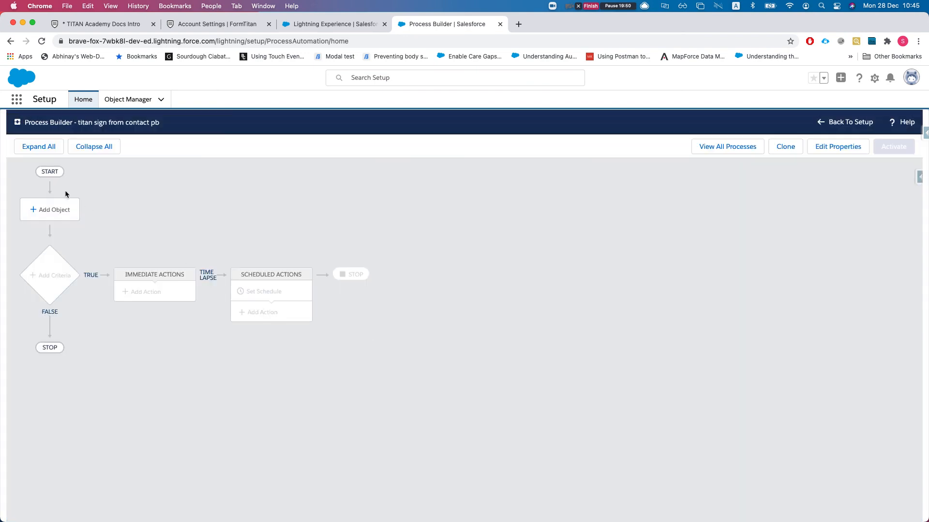
- Trigger the process on Contact records when they are created or edited
{"action": "left_click", "coordinate": [37, 209]}
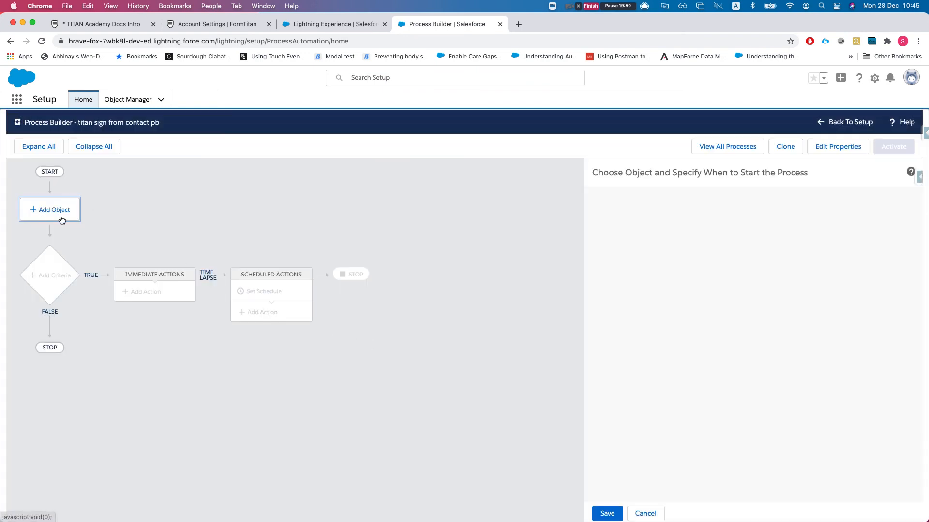
{"action": "left_click", "coordinate": [647, 219]}
{"action": "type", "text": "contact"}
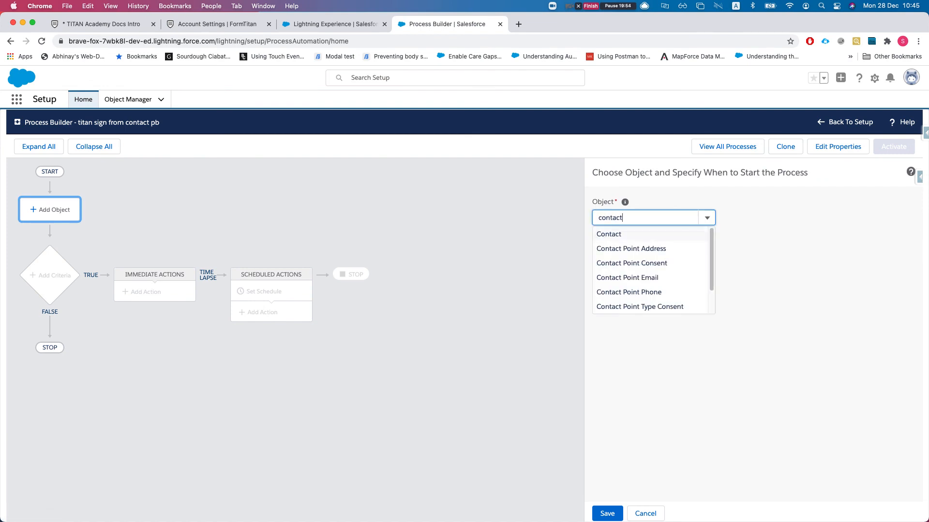
{"action": "key", "text": "Return"}
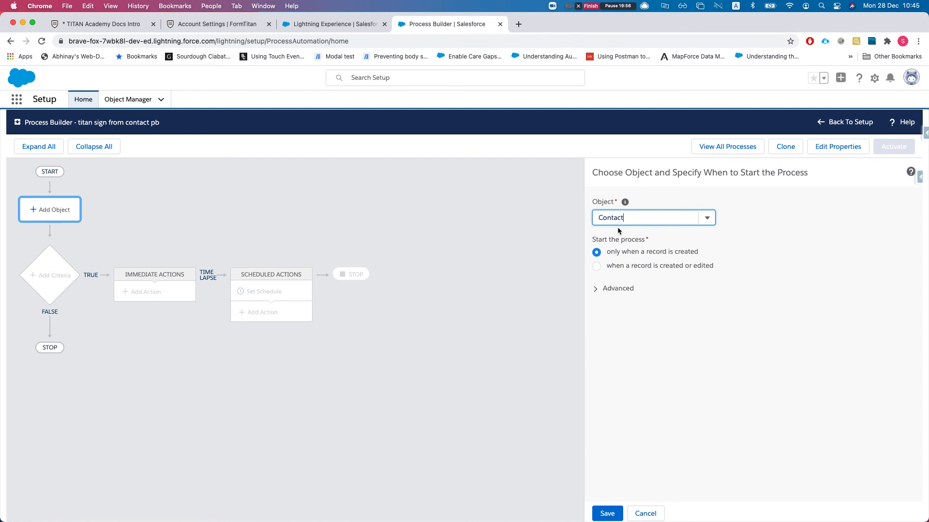
{"action": "left_click", "coordinate": [622, 266]}
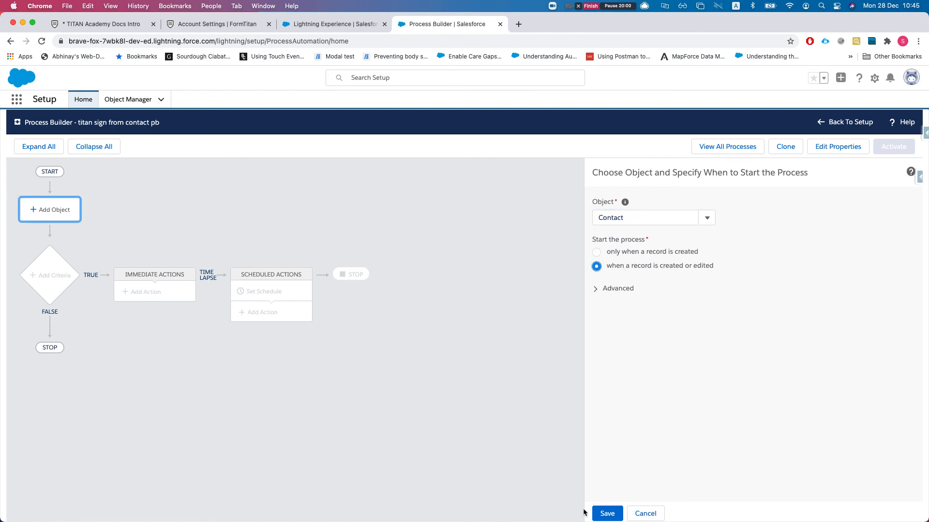
{"action": "left_click", "coordinate": [600, 511]}
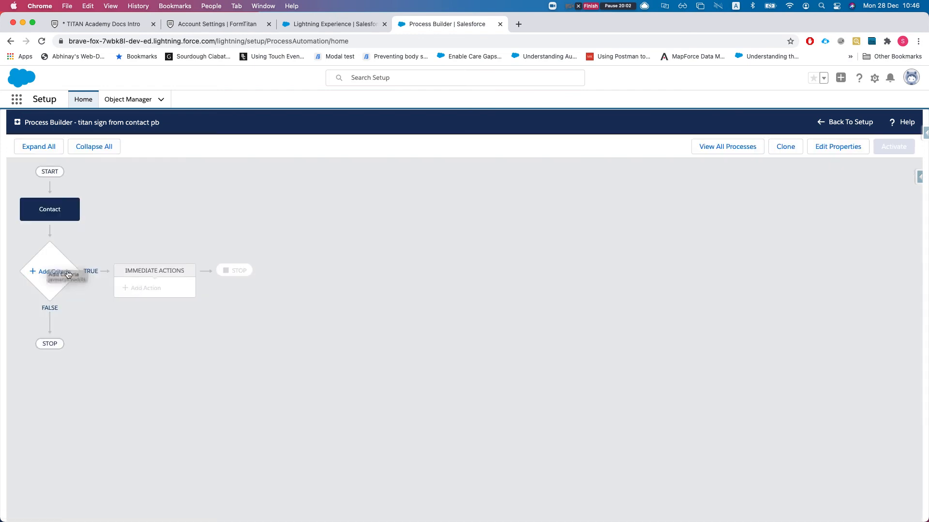
- Add a no-criteria node named 'test' and begin adding its action
{"action": "left_click", "coordinate": [68, 273]}
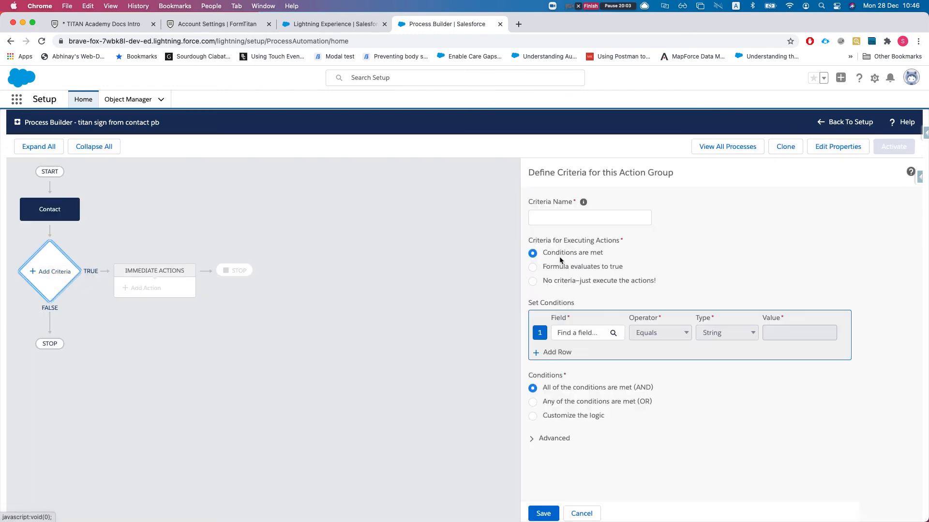
{"action": "left_click", "coordinate": [534, 280]}
{"action": "left_click", "coordinate": [543, 513]}
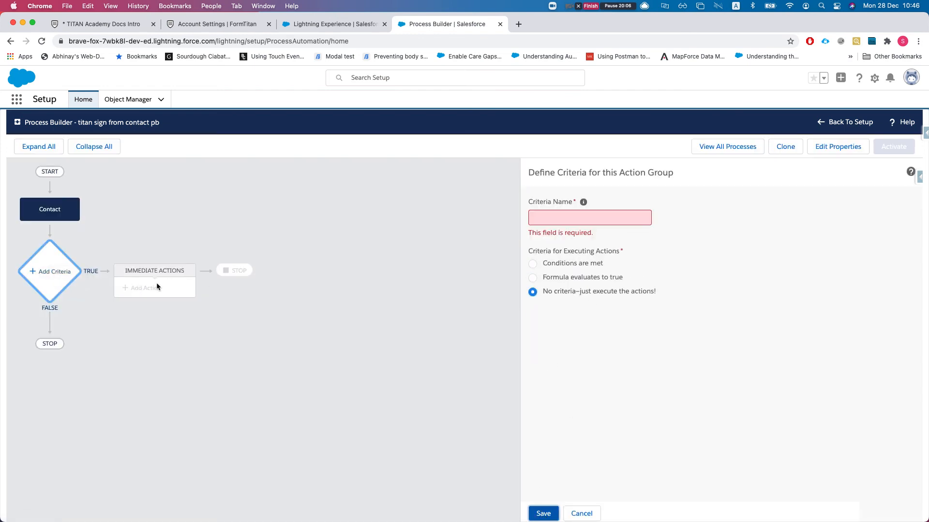
{"action": "left_click", "coordinate": [564, 216]}
{"action": "type", "text": "test"}
{"action": "left_click", "coordinate": [543, 513]}
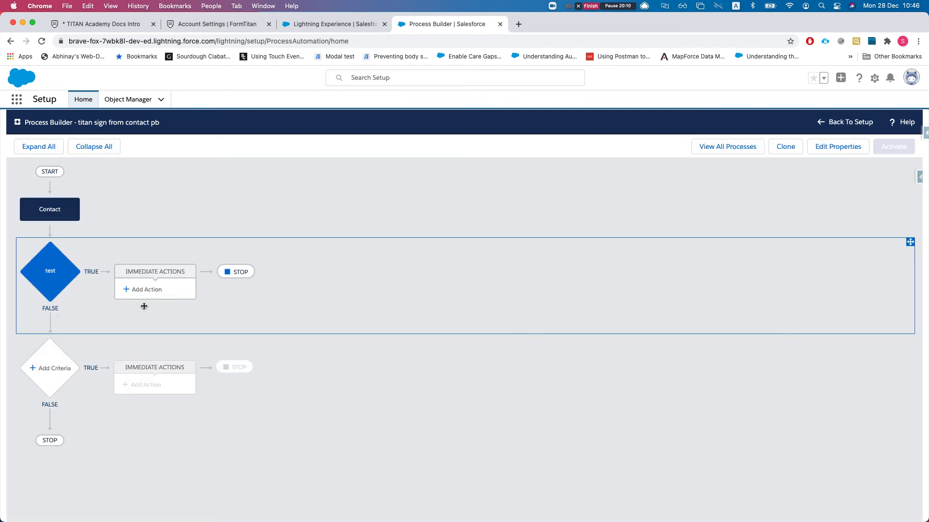
{"action": "left_click", "coordinate": [143, 289]}
{"action": "left_click", "coordinate": [636, 224]}
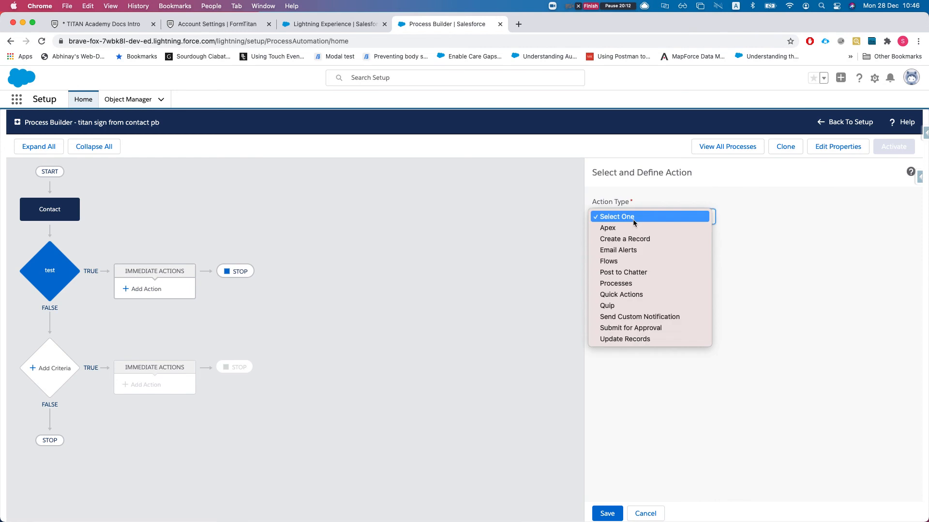
- Make the action an Apex action named 'doc gen' using the FTDocGen class
{"action": "left_click", "coordinate": [628, 230]}
{"action": "left_click", "coordinate": [621, 252]}
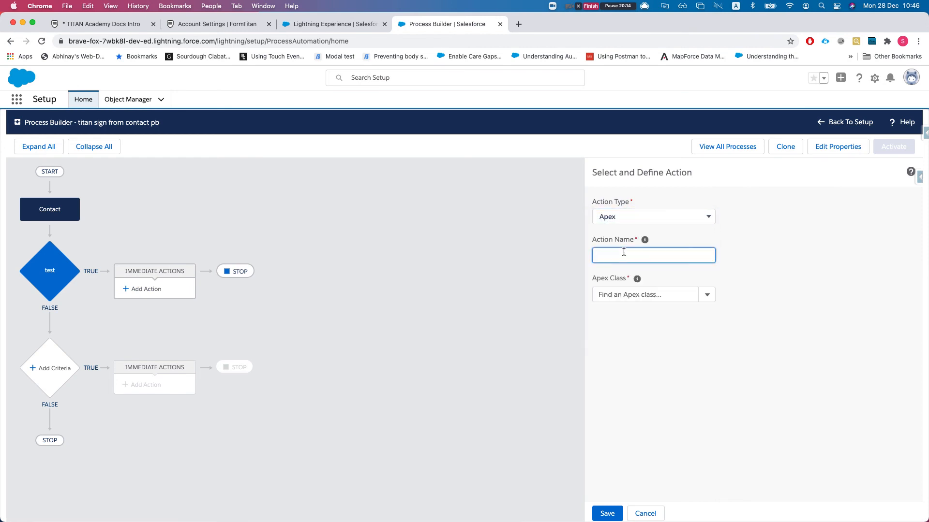
{"action": "type", "text": "doc gen"}
{"action": "left_click", "coordinate": [629, 295]}
{"action": "type", "text": "fo"}
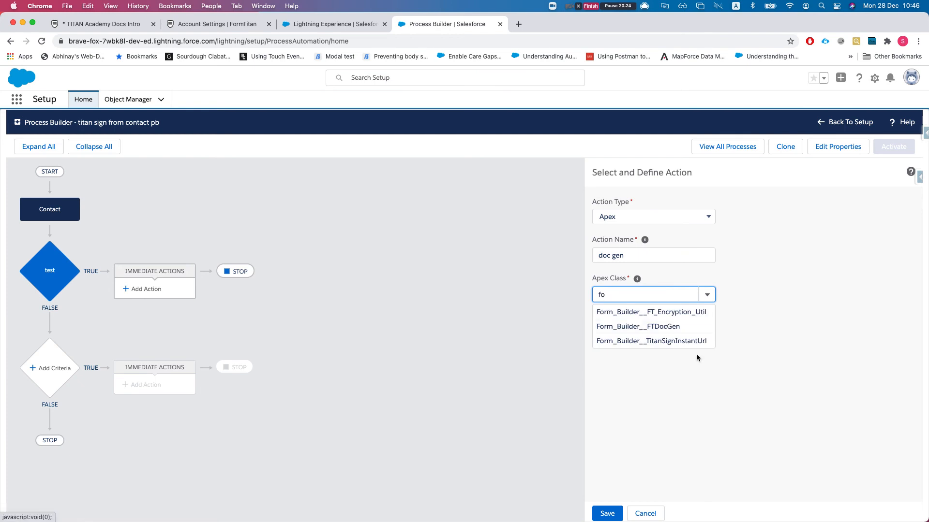
{"action": "left_click", "coordinate": [663, 332]}
- Set the objectId variable to a field reference of [Contact].Id
{"action": "double_click", "coordinate": [610, 347]}
{"action": "left_click_drag", "start_coordinate": [599, 346], "coordinate": [649, 347]}
{"action": "left_click_drag", "start_coordinate": [602, 369], "coordinate": [634, 363]}
{"action": "double_click", "coordinate": [610, 392]}
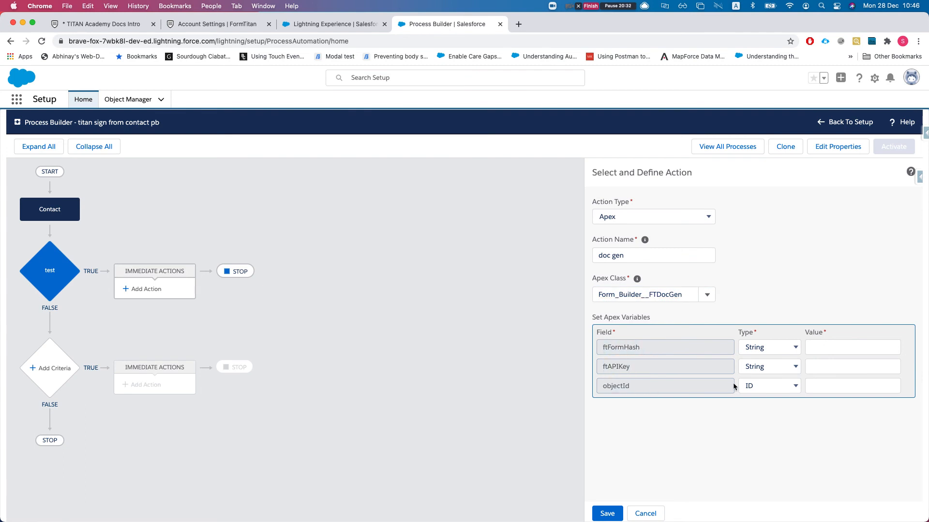
{"action": "left_click", "coordinate": [770, 386]}
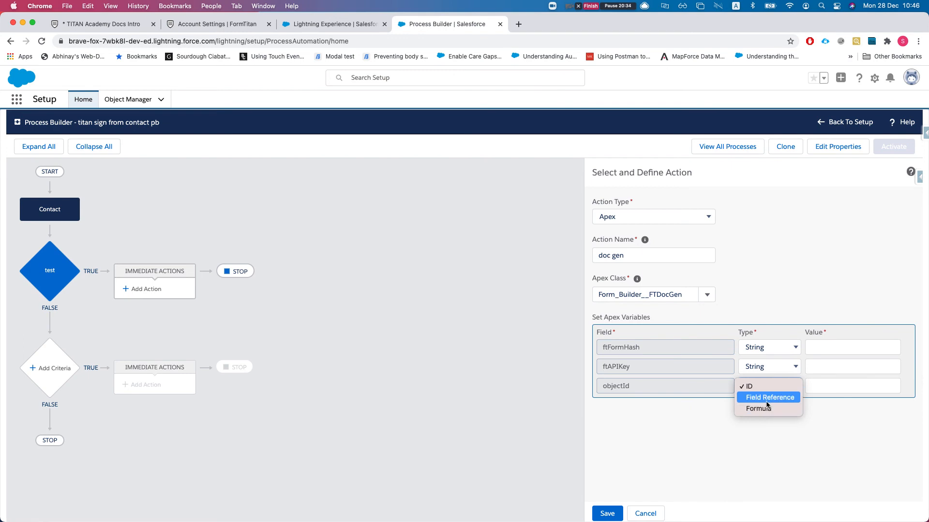
{"action": "left_click", "coordinate": [766, 398]}
{"action": "left_click", "coordinate": [823, 386]}
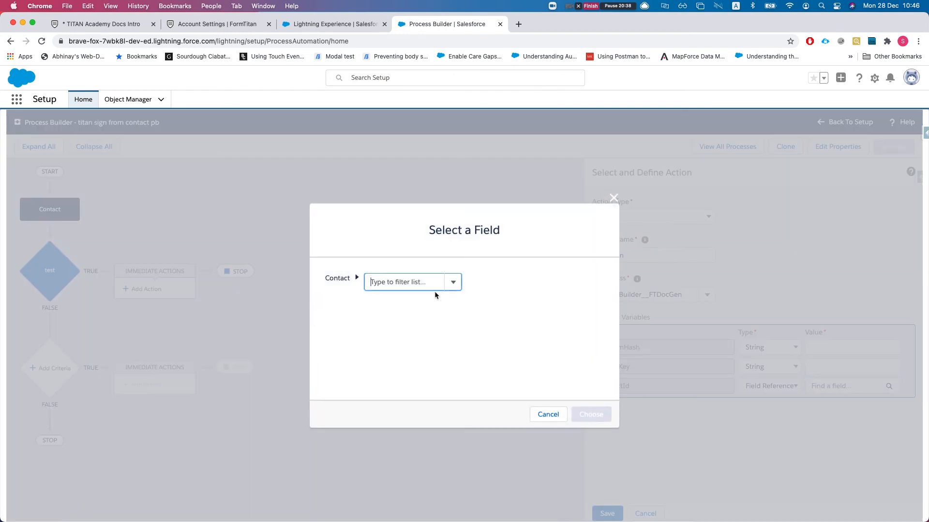
{"action": "type", "text": "contact id"}
{"action": "key", "text": "Return"}
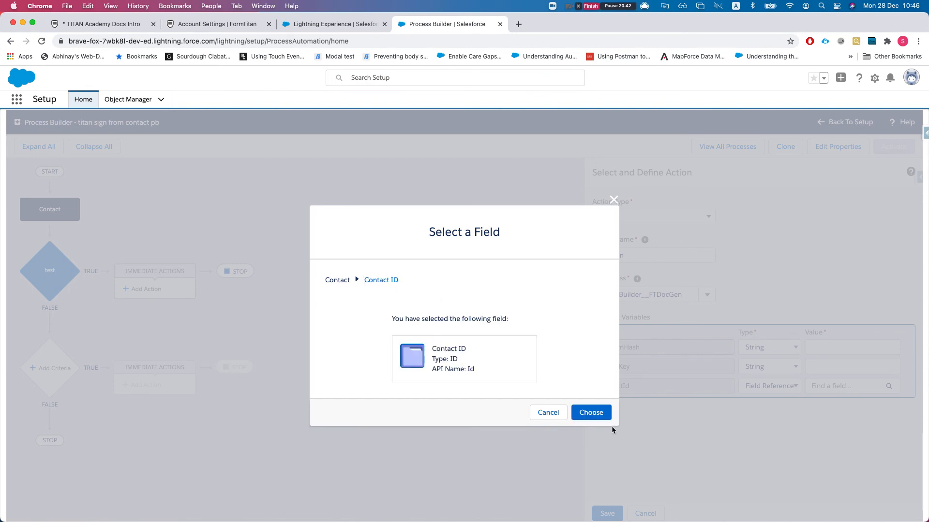
{"action": "left_click", "coordinate": [591, 412]}
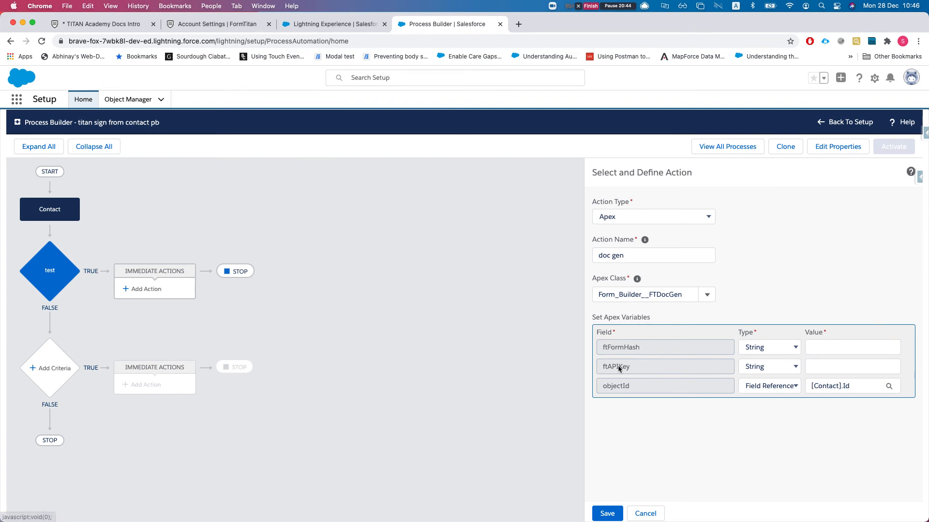
{"action": "left_click", "coordinate": [173, 29]}
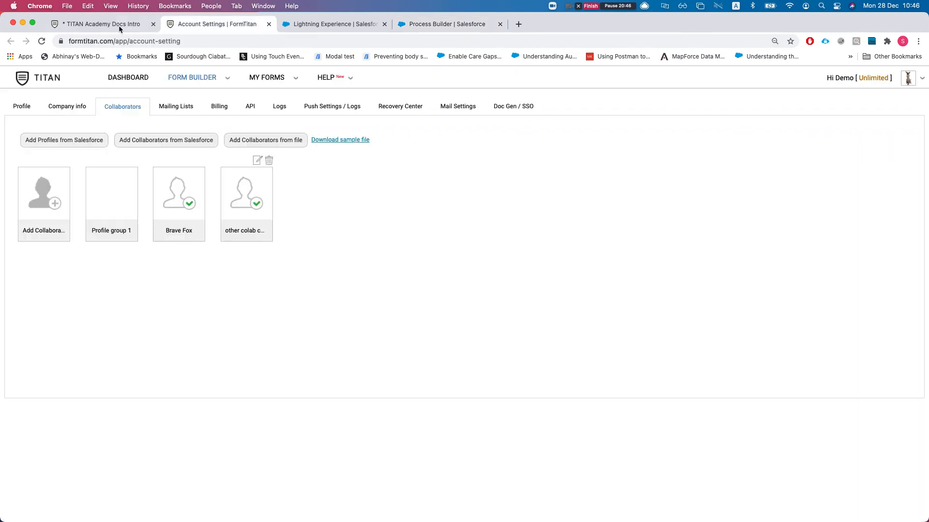
- Copy the form's ftFormHash and ftApiKey values in Titan Forms
{"action": "left_click", "coordinate": [96, 24]}
{"action": "double_click", "coordinate": [320, 226]}
{"action": "left_click", "coordinate": [319, 262]}
{"action": "left_click", "coordinate": [315, 227]}
{"action": "double_click", "coordinate": [315, 227]}
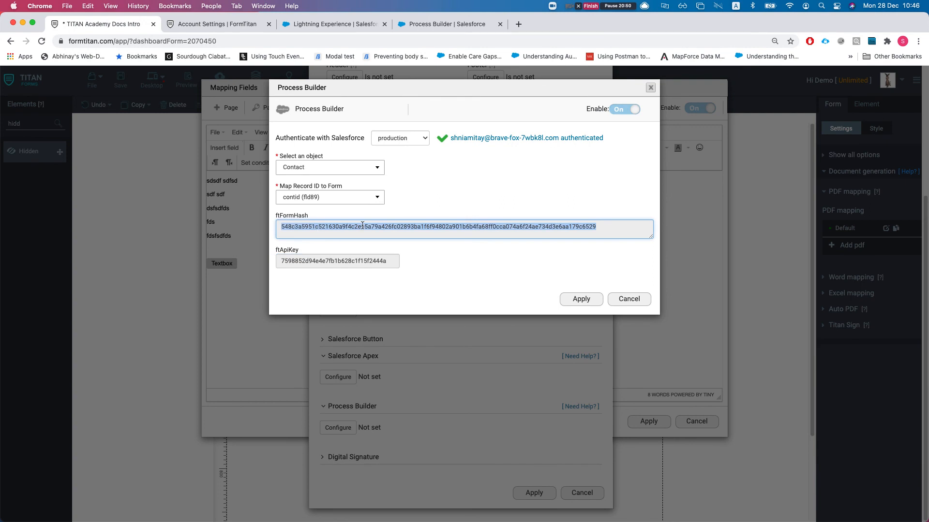
{"action": "double_click", "coordinate": [285, 260]}
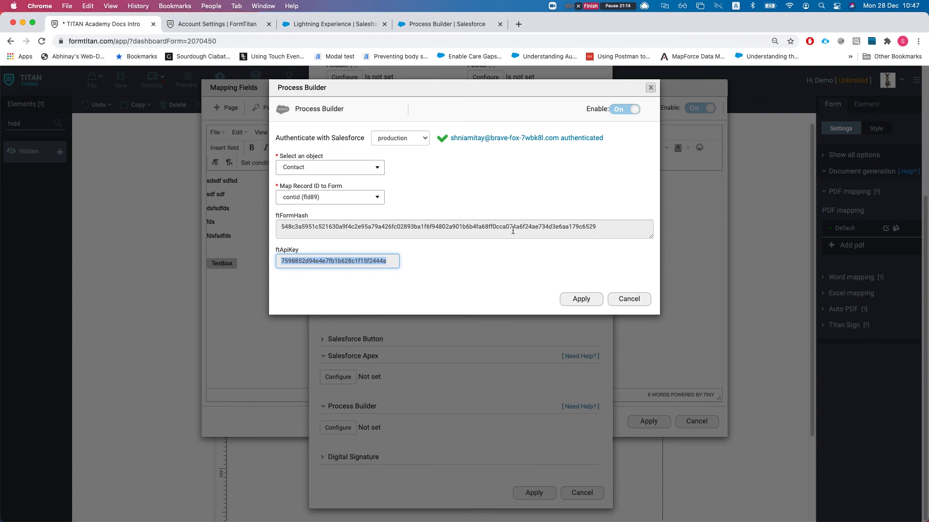
- Cancel the Process Builder settings, close the mapping windows, and return to the Salesforce contact
{"action": "left_click", "coordinate": [619, 303]}
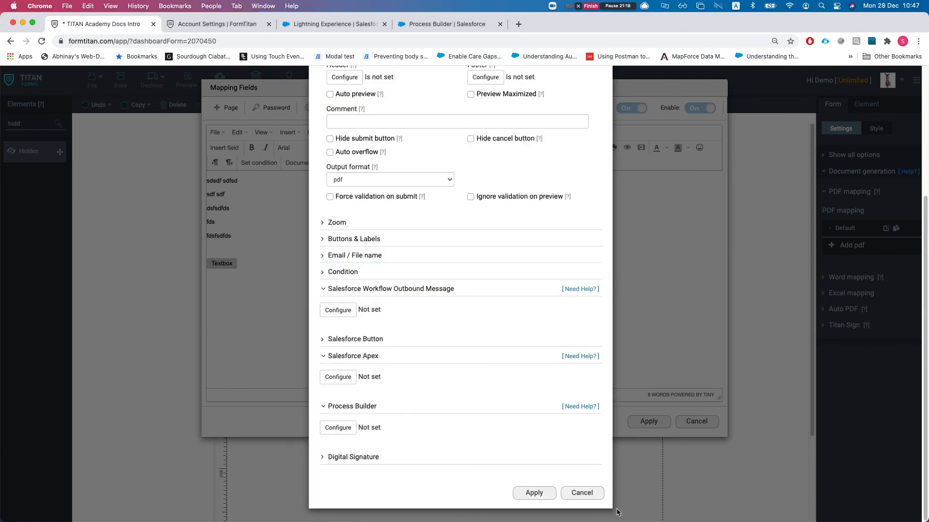
{"action": "left_click", "coordinate": [589, 494]}
{"action": "left_click", "coordinate": [696, 423]}
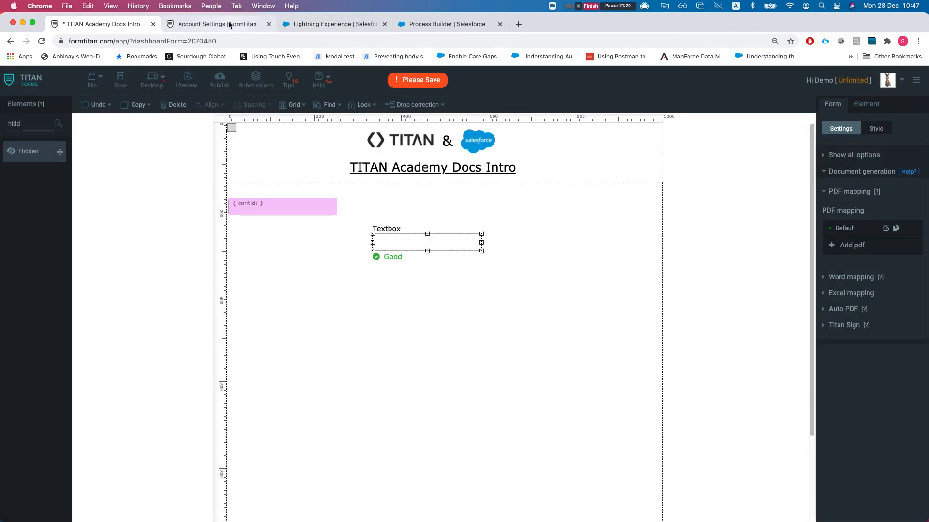
{"action": "left_click", "coordinate": [311, 29]}
{"action": "left_click", "coordinate": [202, 22]}
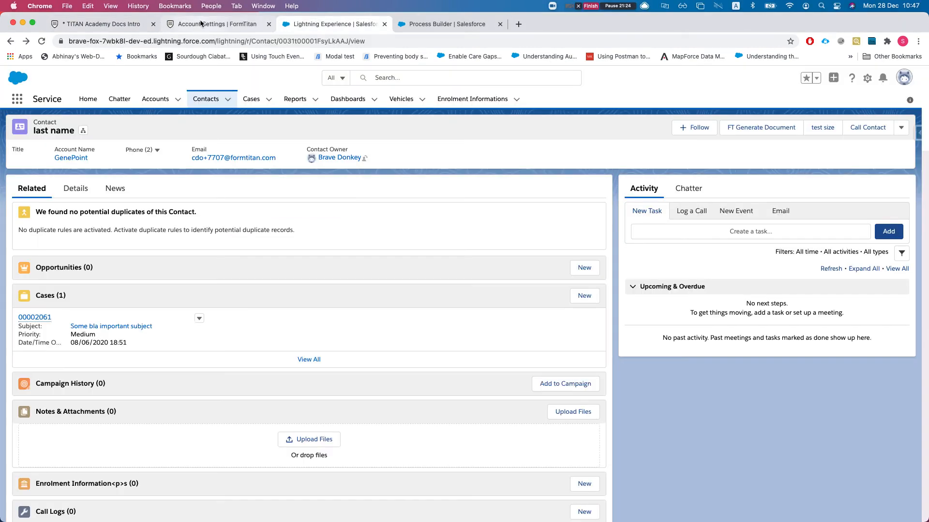
{"action": "left_click", "coordinate": [347, 24]}
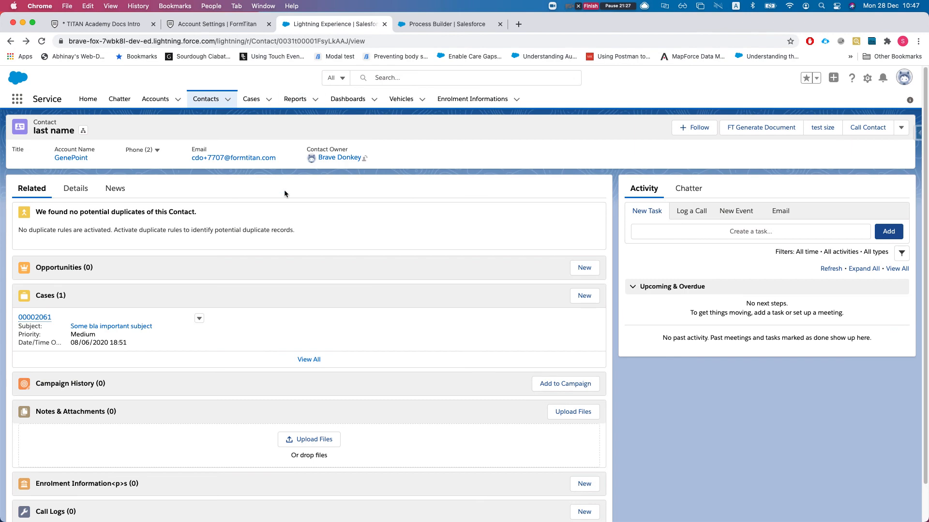
- Tick TITAN Academy Docs Intro, Word Demo and Word Demo VER 2 in Document Generation, then close it
{"action": "left_click", "coordinate": [747, 130]}
{"action": "left_click", "coordinate": [262, 221]}
{"action": "left_click", "coordinate": [262, 241]}
{"action": "left_click", "coordinate": [262, 262]}
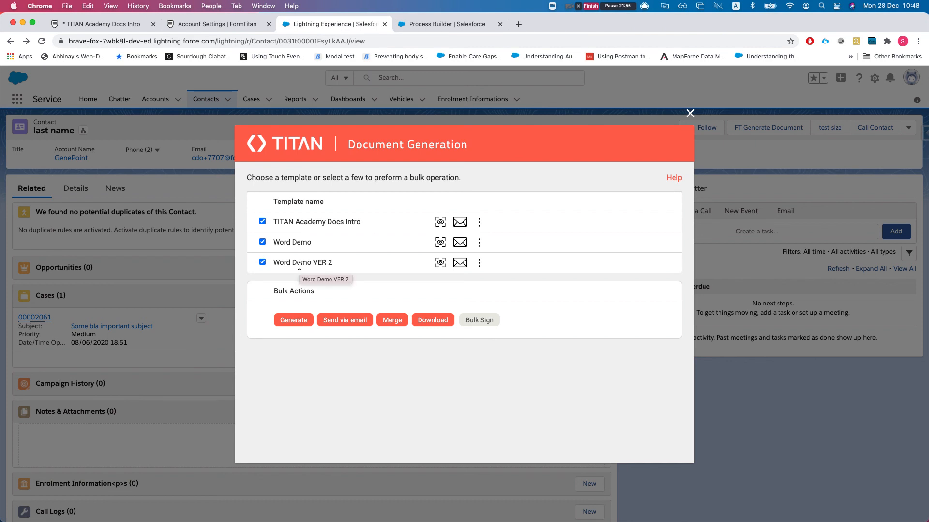
{"action": "left_click", "coordinate": [689, 113]}
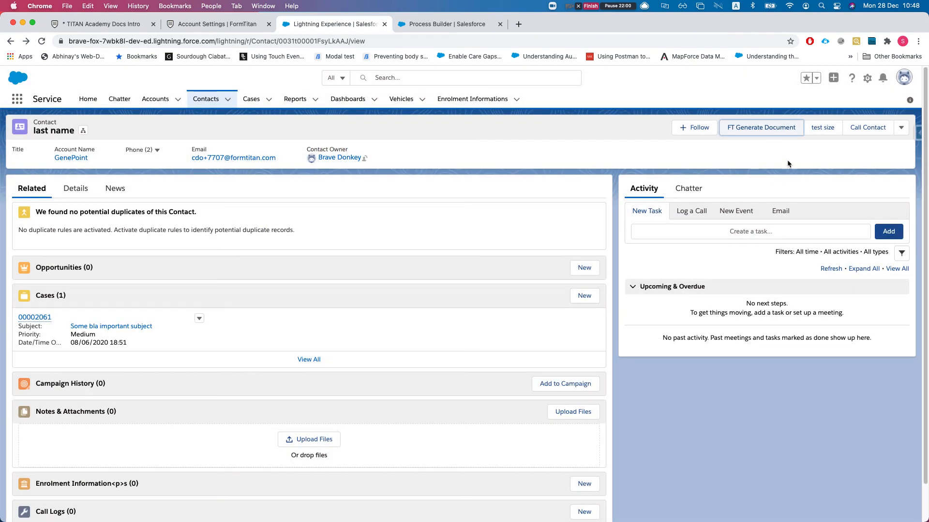
{"action": "left_click", "coordinate": [866, 79]}
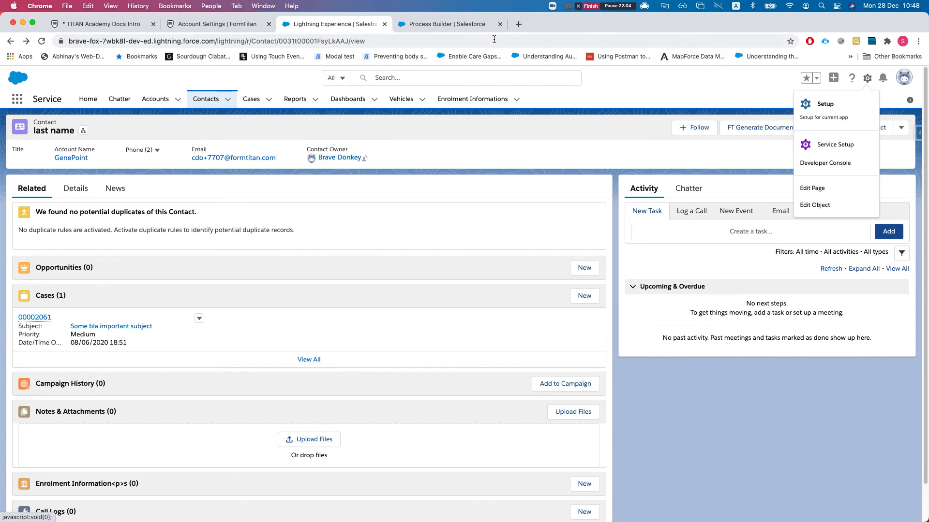
- Go to the Contact object's Search Layouts for Salesforce Classic, finding the List View layout
{"action": "left_click", "coordinate": [817, 204]}
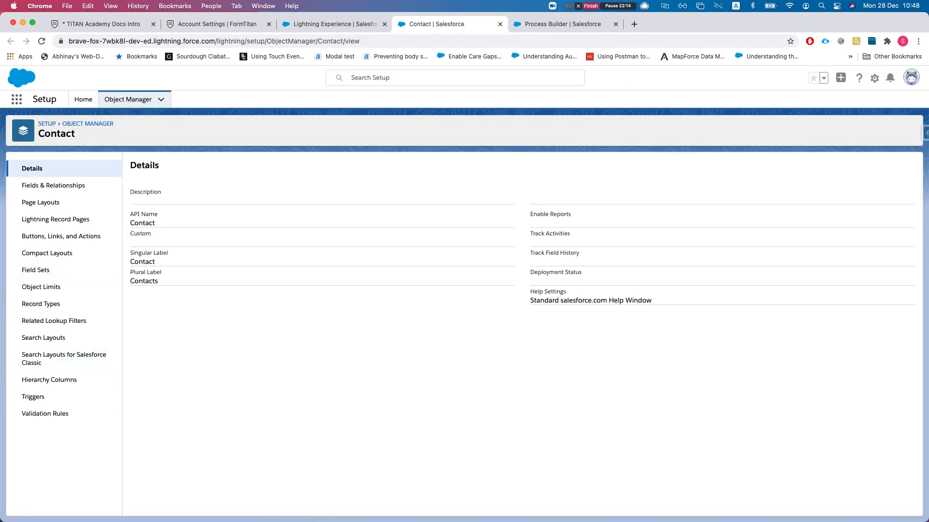
{"action": "left_click", "coordinate": [23, 338]}
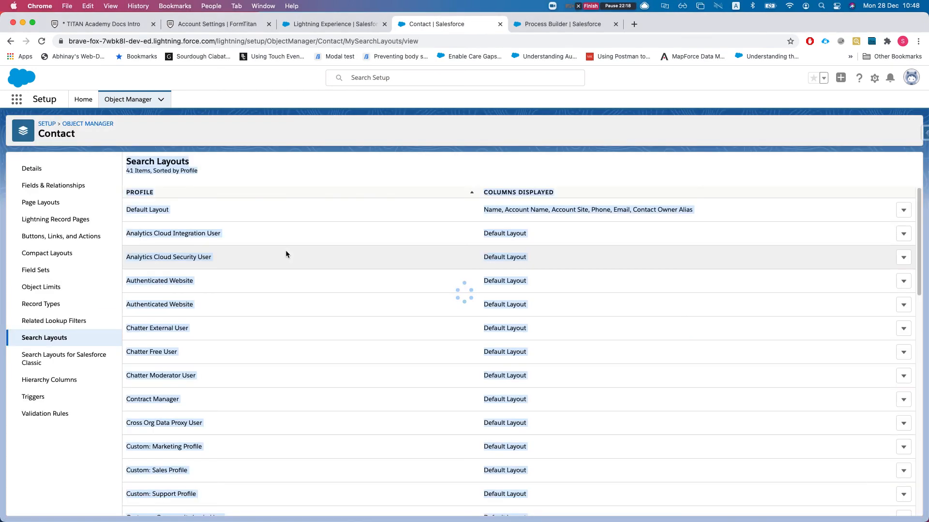
{"action": "scroll", "coordinate": [314, 218], "scroll_direction": "down", "scroll_amount": 5}
{"action": "scroll", "coordinate": [358, 287], "scroll_direction": "down", "scroll_amount": 9}
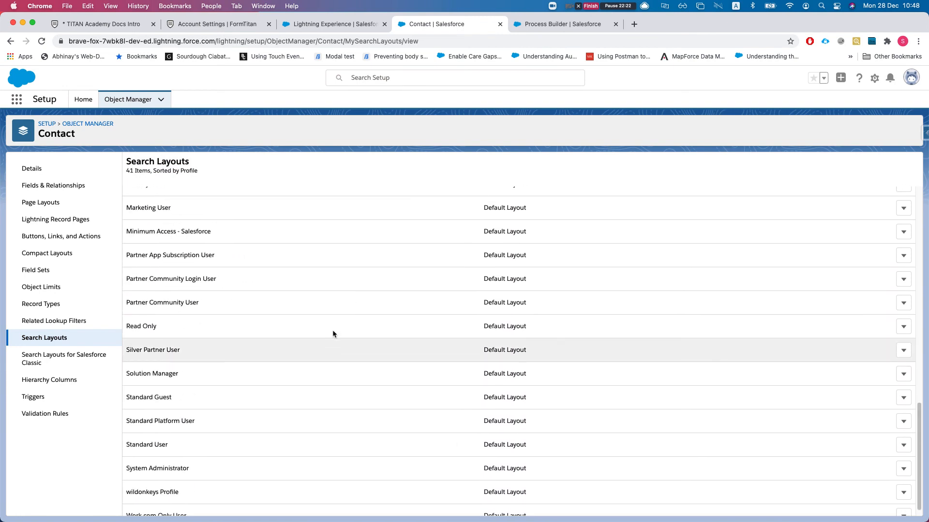
{"action": "scroll", "coordinate": [333, 334], "scroll_direction": "up", "scroll_amount": 13}
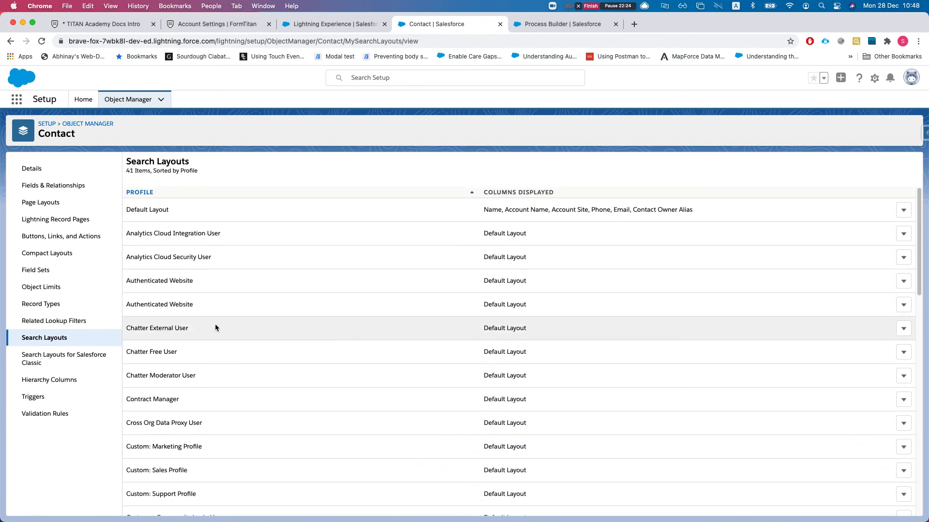
{"action": "scroll", "coordinate": [236, 242], "scroll_direction": "down", "scroll_amount": 1}
{"action": "key", "text": "super+f"}
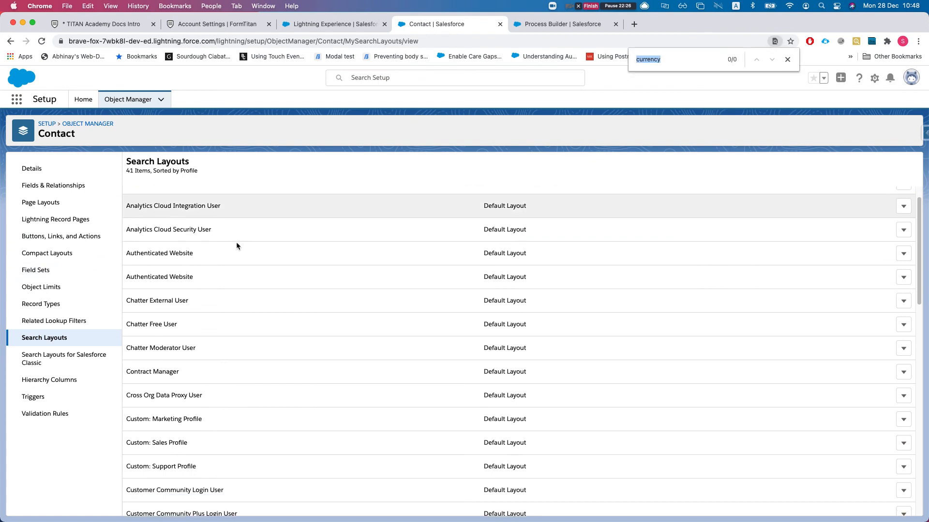
{"action": "type", "text": "list"}
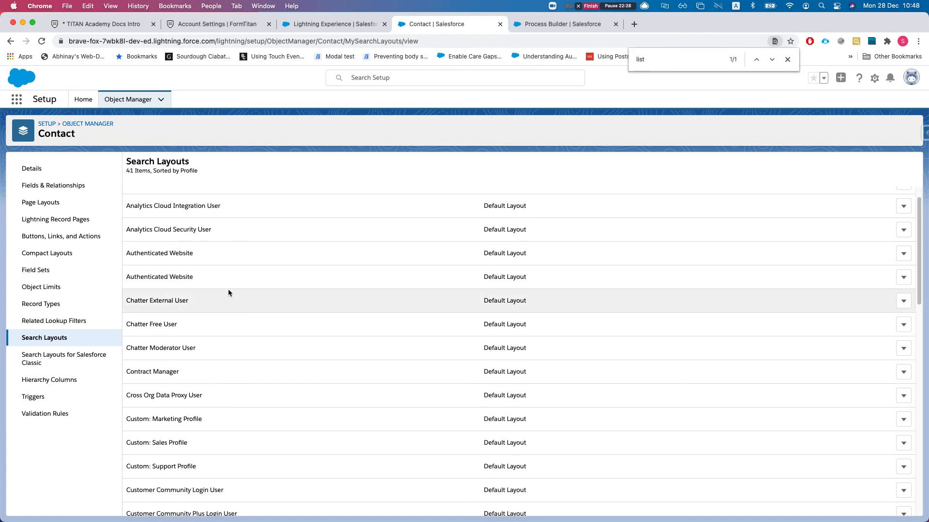
{"action": "scroll", "coordinate": [228, 289], "scroll_direction": "down", "scroll_amount": 12}
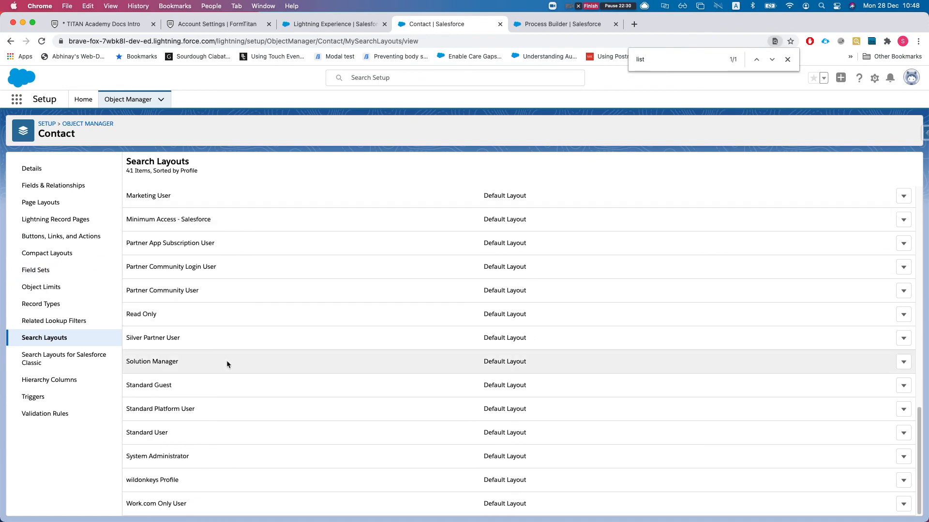
{"action": "scroll", "coordinate": [518, 351], "scroll_direction": "up", "scroll_amount": 12}
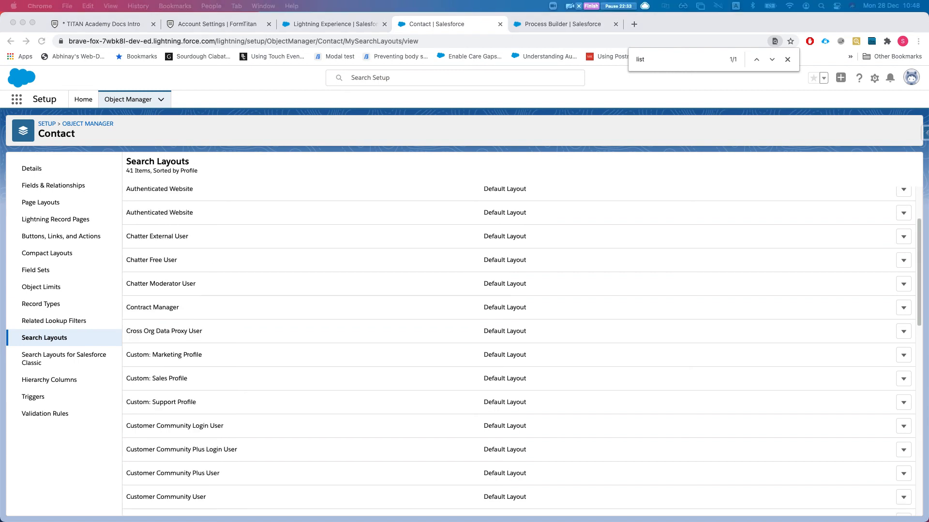
{"action": "left_click", "coordinate": [39, 361]}
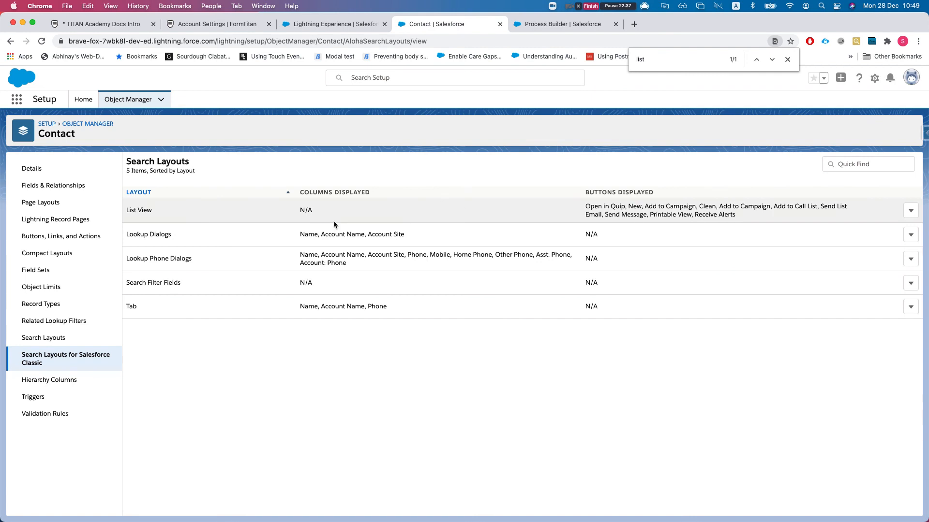
- Edit the List View search layout to include the FT Generate Documents Lightning button and save
{"action": "left_click", "coordinate": [910, 210]}
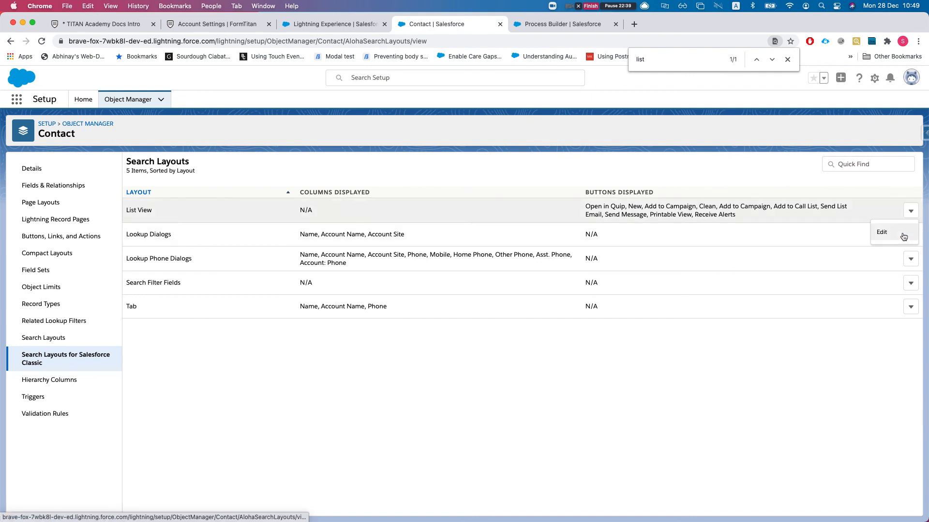
{"action": "left_click", "coordinate": [898, 236]}
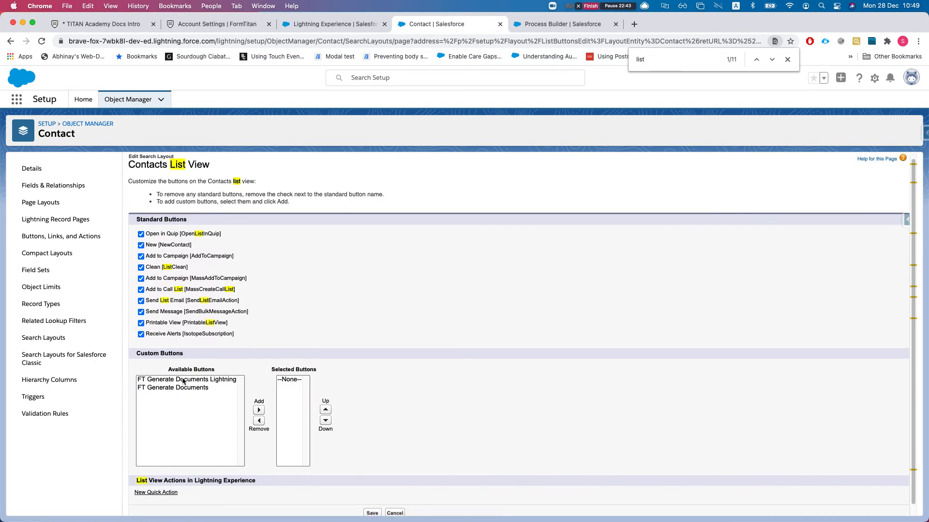
{"action": "left_click", "coordinate": [183, 380]}
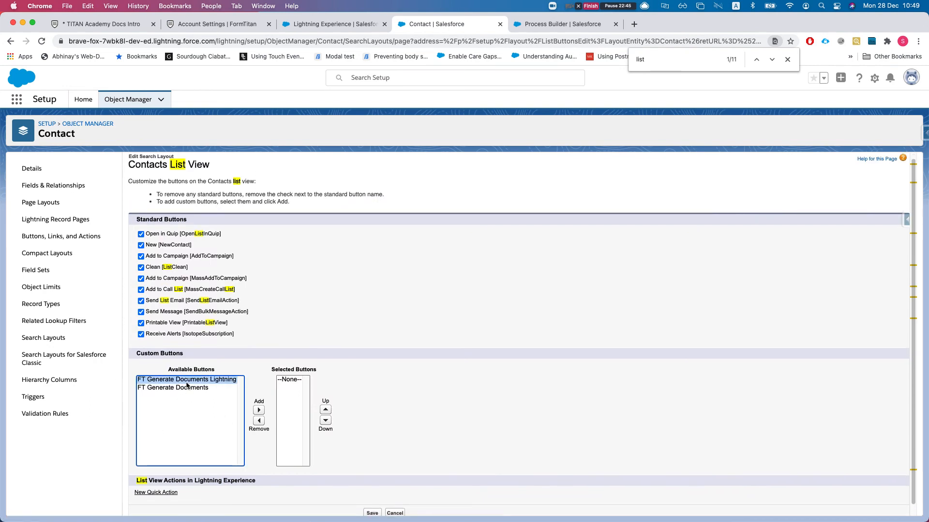
{"action": "left_click", "coordinate": [259, 410]}
{"action": "scroll", "coordinate": [465, 363], "scroll_direction": "down", "scroll_amount": 1}
{"action": "left_click", "coordinate": [372, 503]}
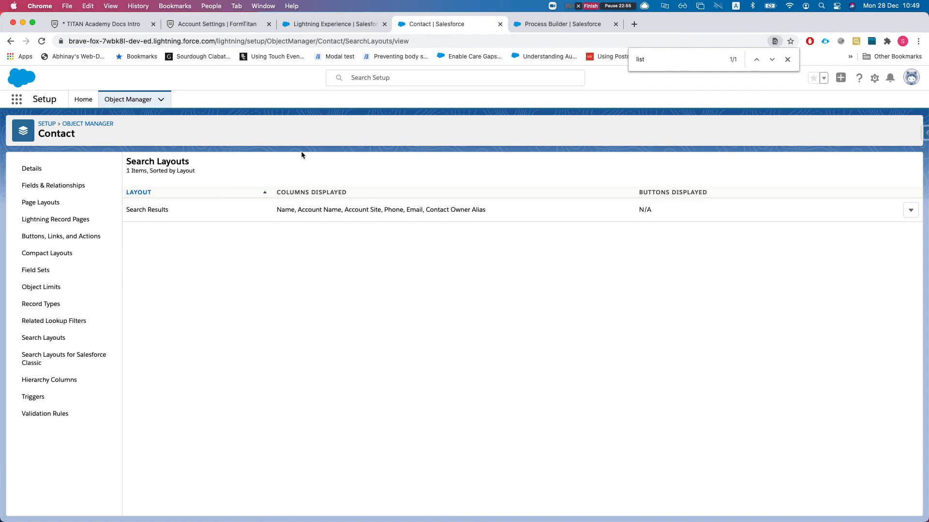
{"action": "key", "text": "Escape"}
- Open the All Contacts list view in Salesforce and check its extra list actions
{"action": "left_click", "coordinate": [338, 24]}
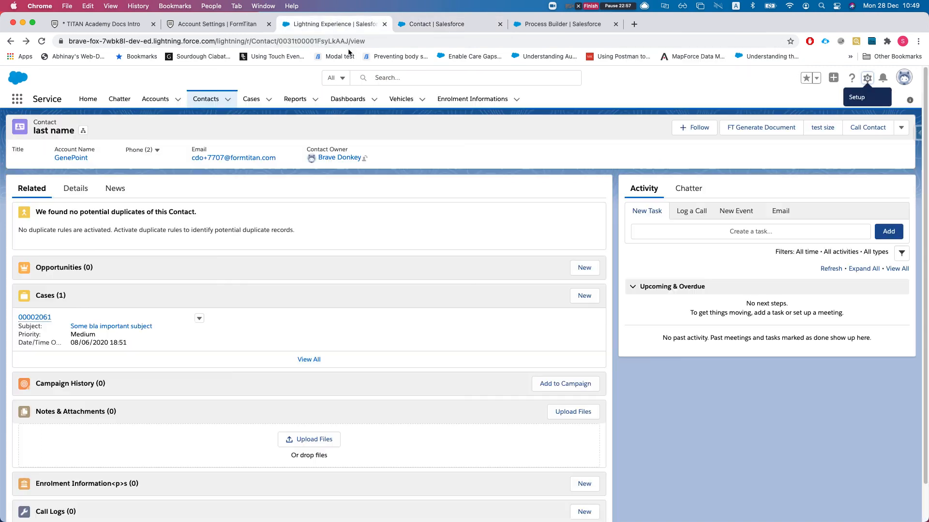
{"action": "left_click", "coordinate": [207, 98]}
{"action": "left_click", "coordinate": [83, 136]}
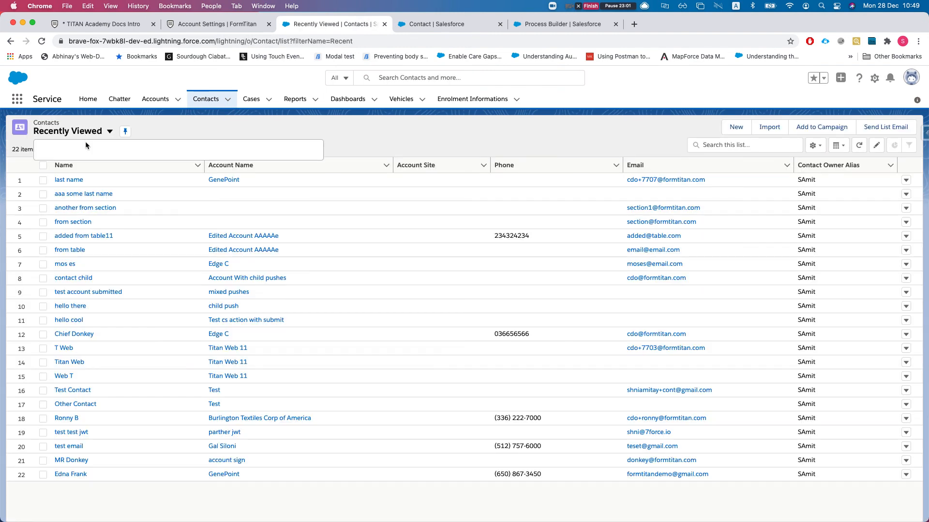
{"action": "left_click", "coordinate": [248, 161]}
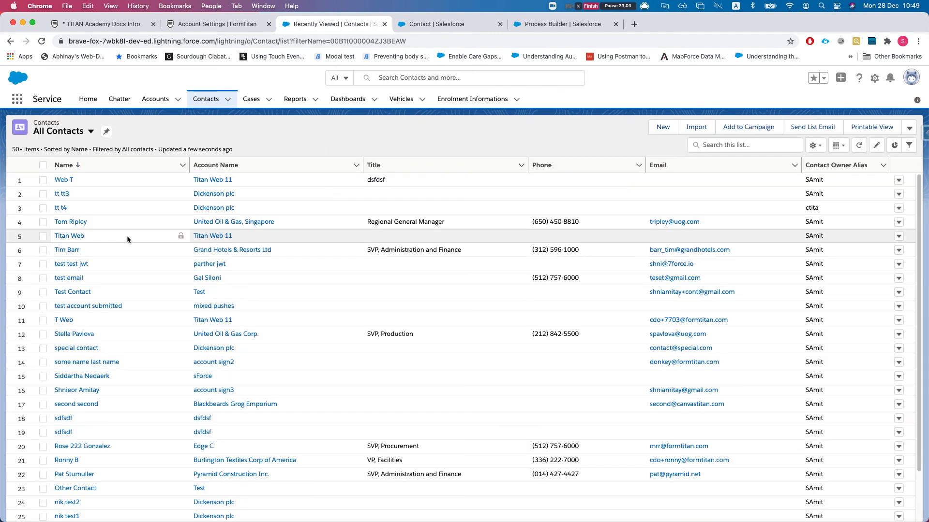
{"action": "left_click", "coordinate": [909, 128]}
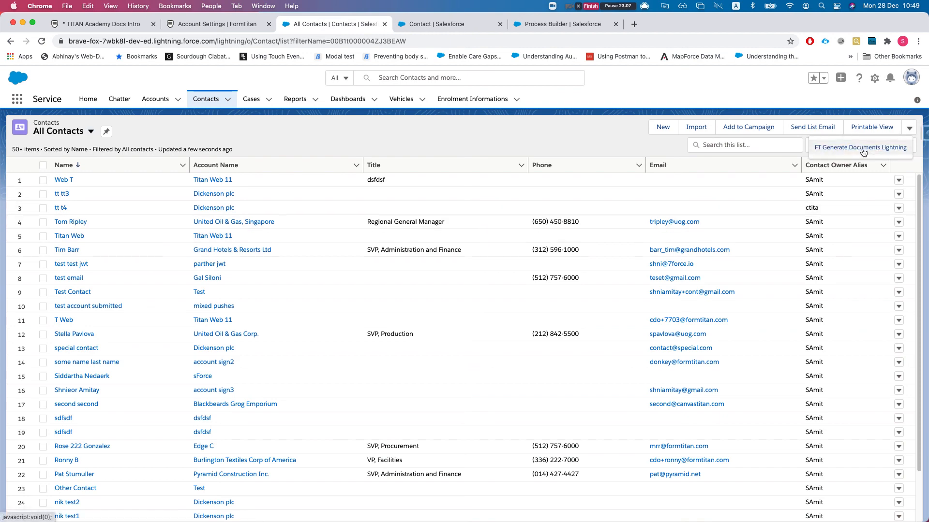
- Select four contacts and run FT Generate Documents Lightning on them
{"action": "left_click", "coordinate": [43, 180]}
{"action": "left_click", "coordinate": [43, 208]}
{"action": "left_click", "coordinate": [43, 236]}
{"action": "left_click", "coordinate": [43, 222]}
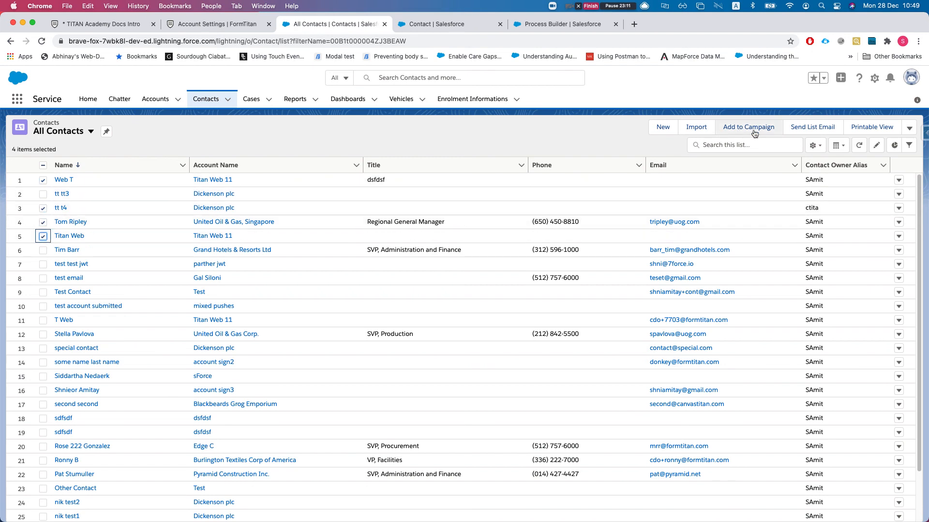
{"action": "left_click", "coordinate": [909, 128]}
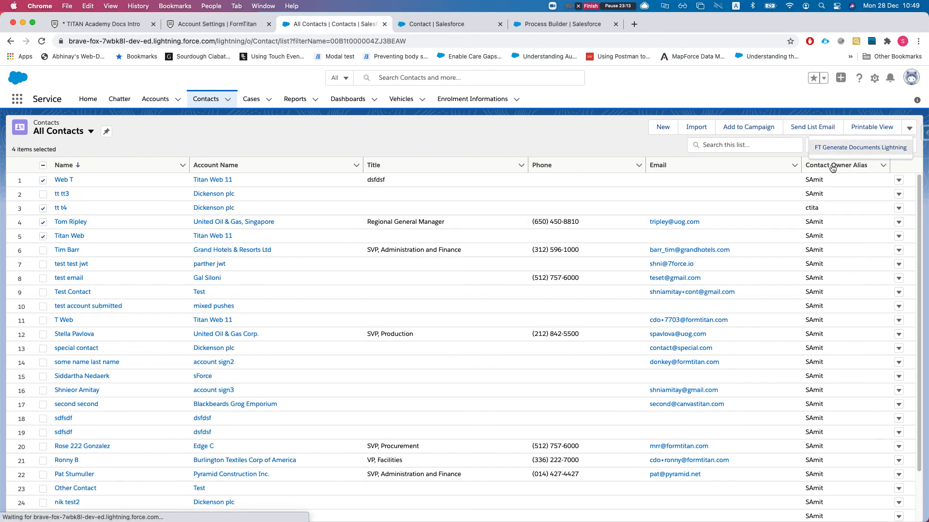
{"action": "left_click", "coordinate": [876, 148]}
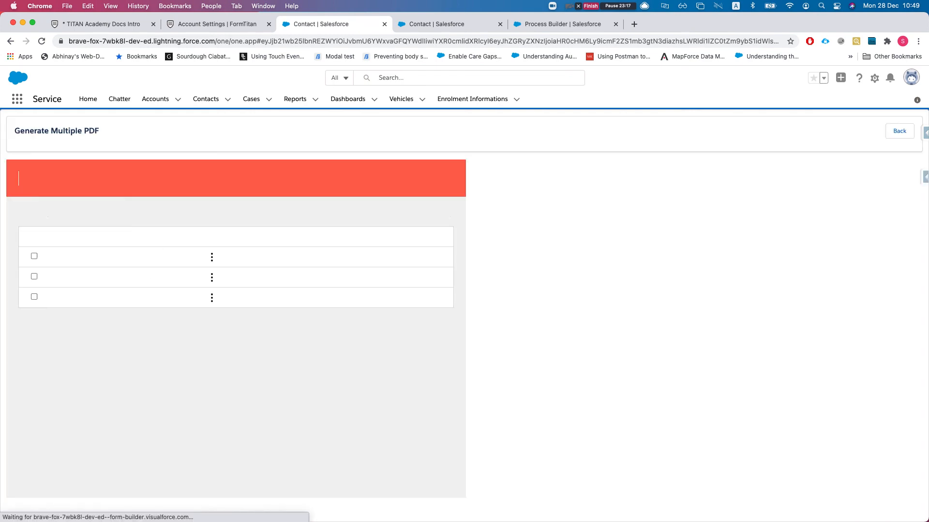
- Tick the TITAN Academy Docs Intro and Word Demo templates, then go back to the Docs Intro editor
{"action": "left_click", "coordinate": [33, 257]}
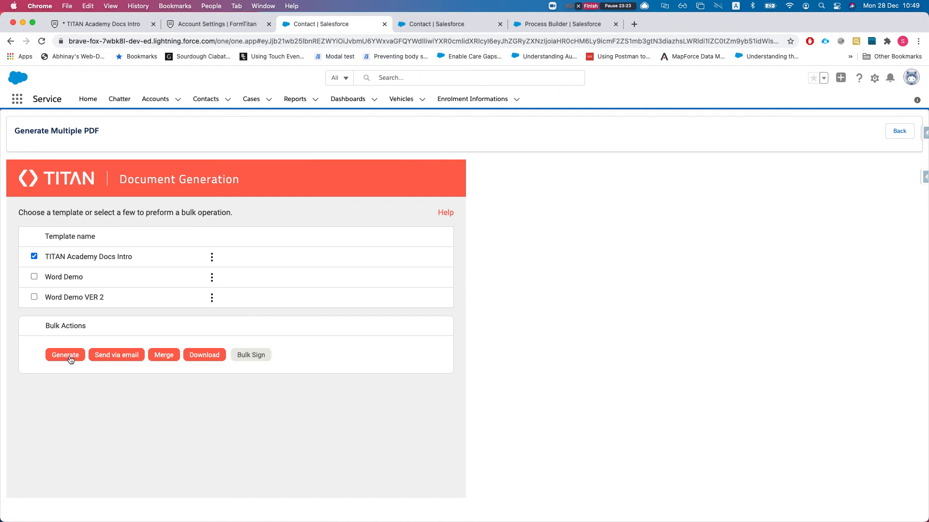
{"action": "left_click", "coordinate": [34, 277]}
{"action": "left_click_drag", "start_coordinate": [51, 257], "coordinate": [79, 276]}
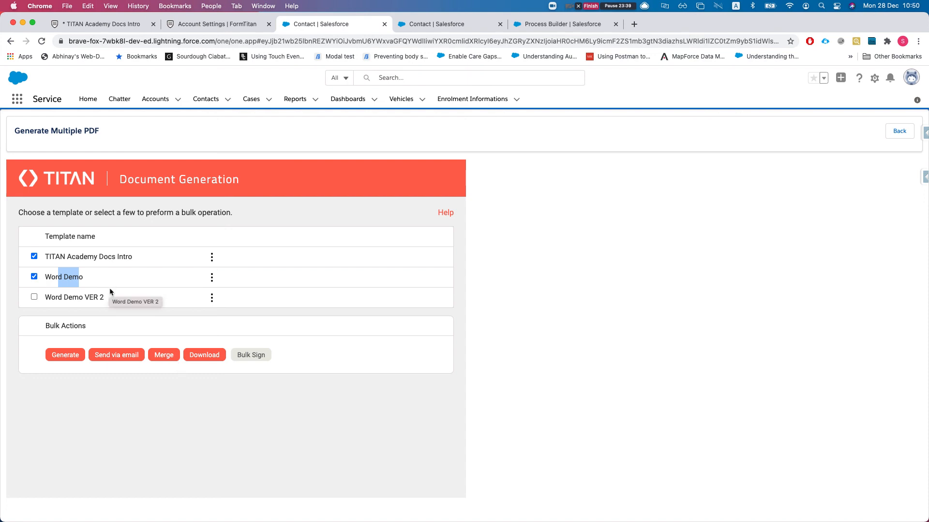
{"action": "left_click_drag", "start_coordinate": [57, 259], "coordinate": [84, 262]}
{"action": "double_click", "coordinate": [61, 276]}
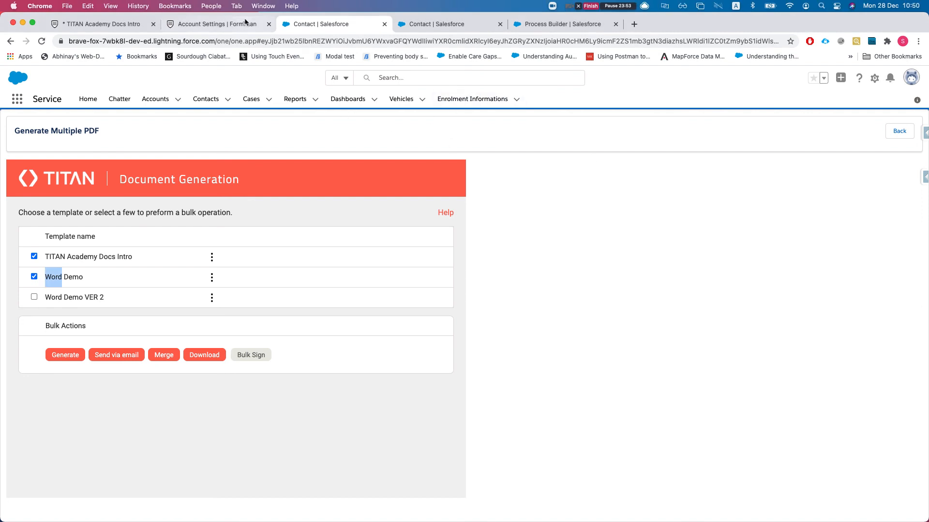
{"action": "left_click", "coordinate": [218, 24]}
{"action": "left_click", "coordinate": [99, 24]}
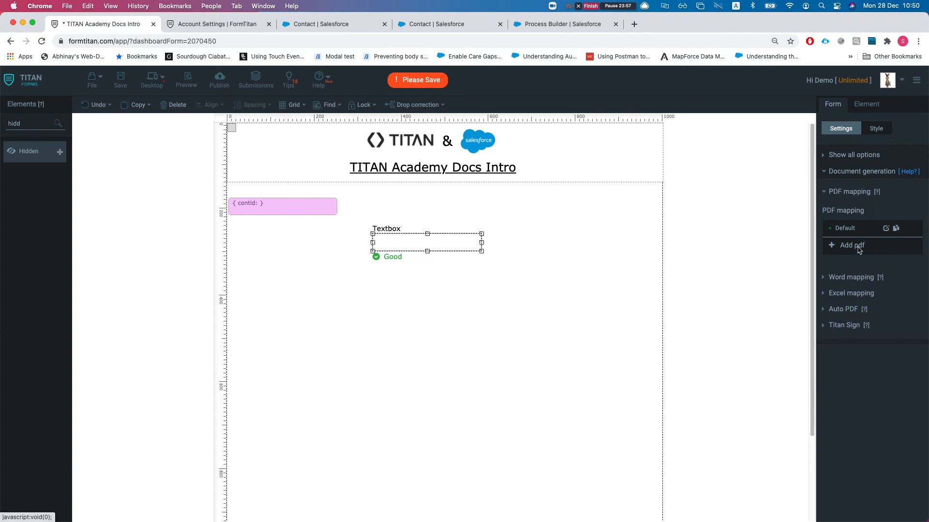
- Edit the Default PDF mapping and open its Salesforce Button configuration
{"action": "left_click", "coordinate": [886, 231]}
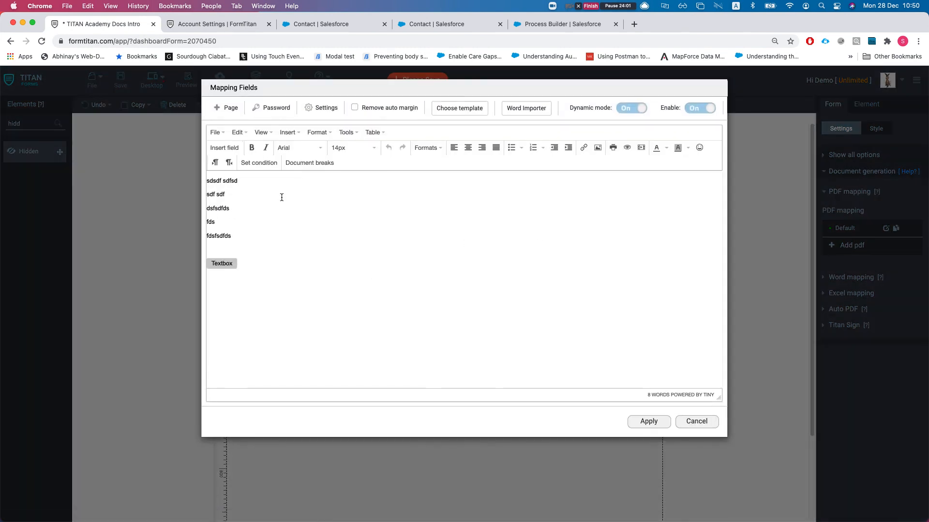
{"action": "scroll", "coordinate": [457, 348], "scroll_direction": "down", "scroll_amount": 3}
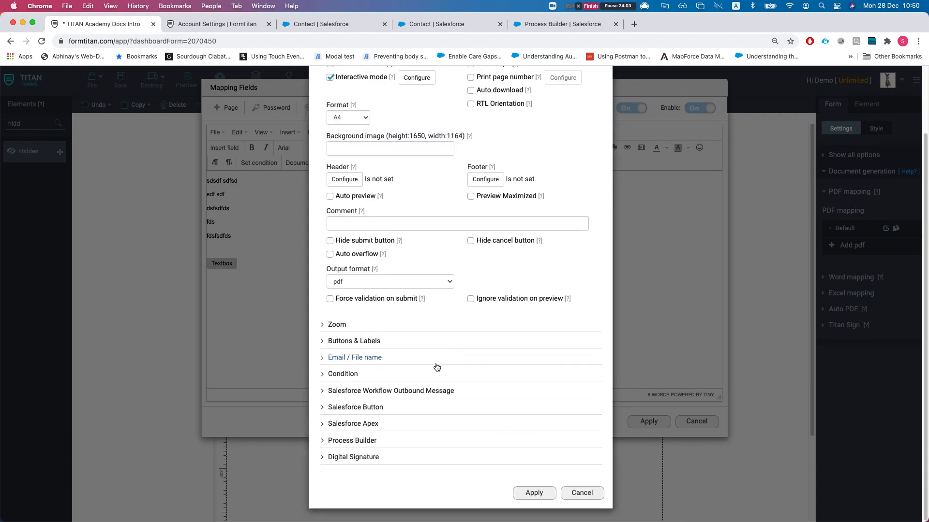
{"action": "left_click", "coordinate": [356, 410]}
{"action": "left_click", "coordinate": [338, 416]}
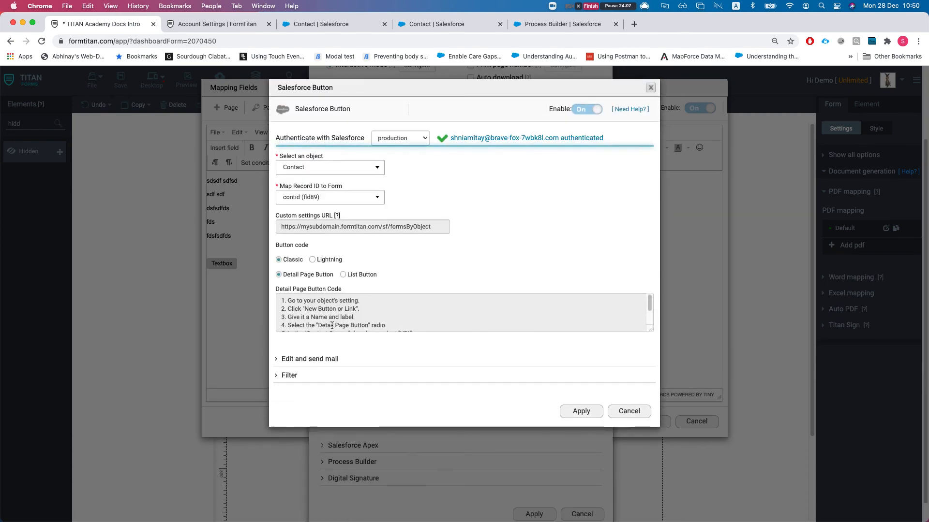
- Enable the template filter on the contact's Last Name using the Equal operator
{"action": "left_click", "coordinate": [290, 376]}
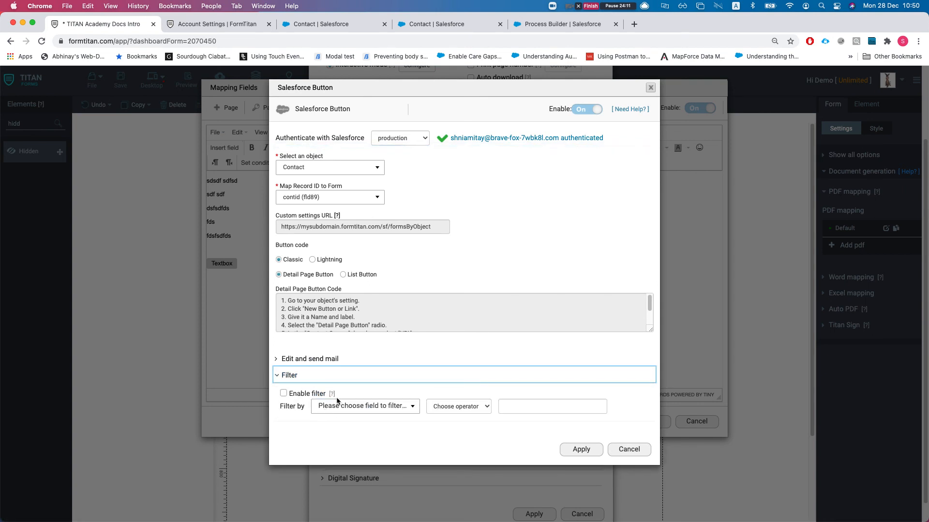
{"action": "left_click", "coordinate": [283, 393]}
{"action": "left_click", "coordinate": [363, 406]}
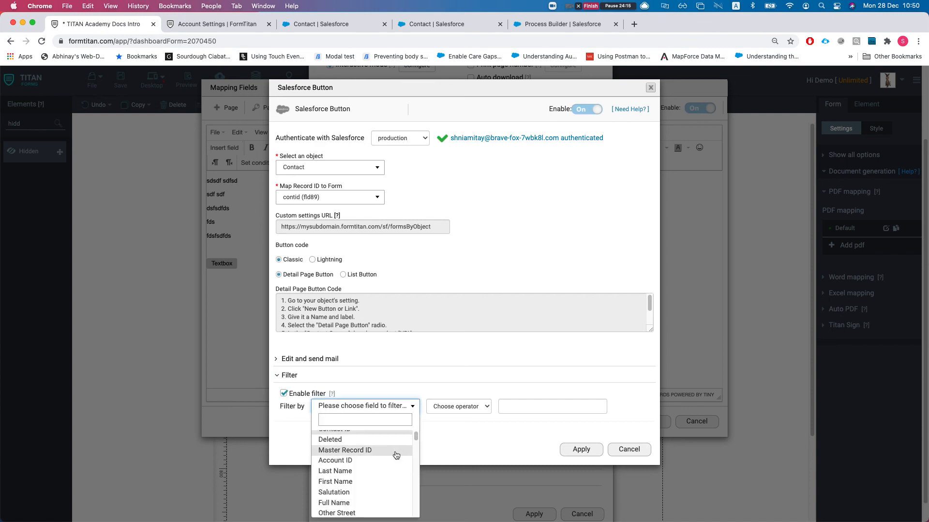
{"action": "scroll", "coordinate": [349, 467], "scroll_direction": "down", "scroll_amount": 2}
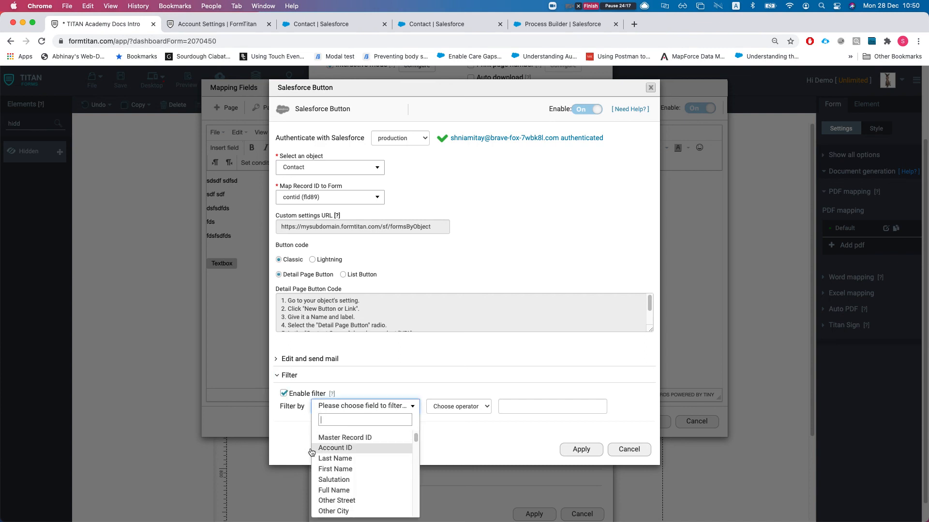
{"action": "left_click", "coordinate": [336, 459]}
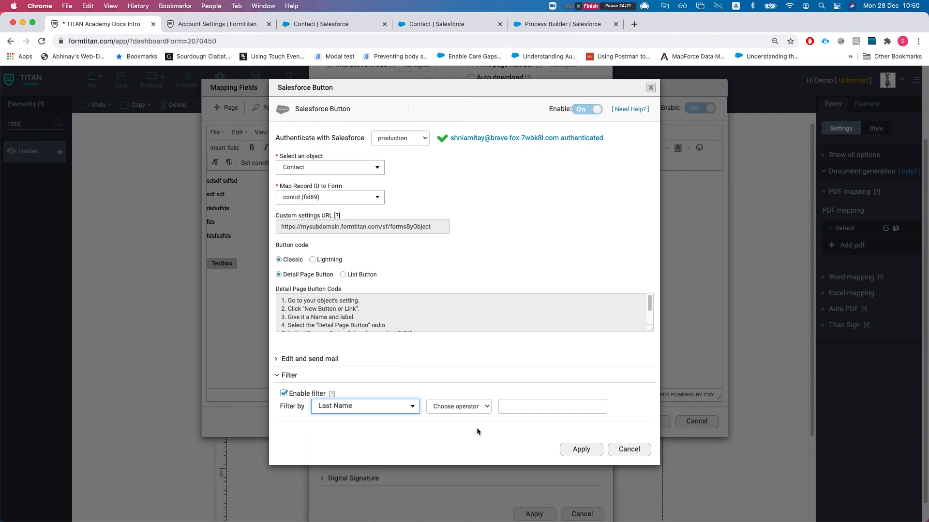
{"action": "left_click", "coordinate": [455, 412]}
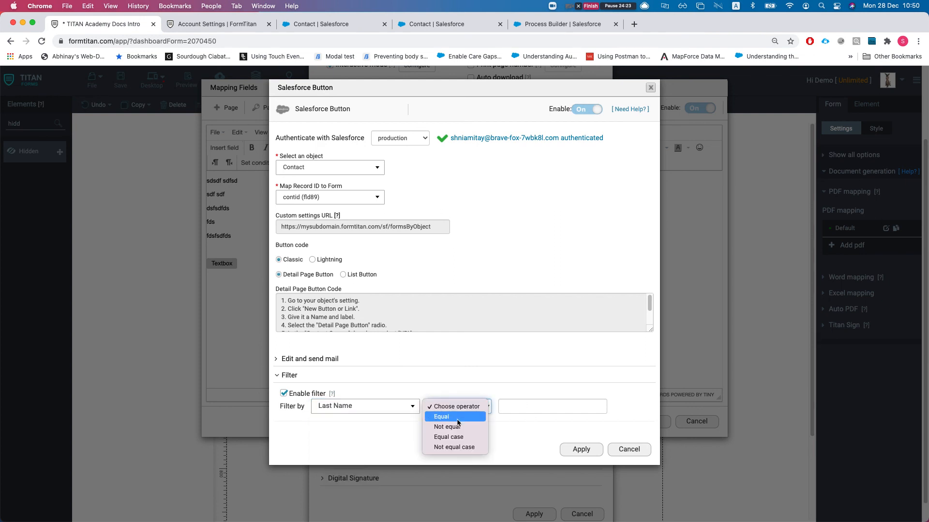
{"action": "left_click", "coordinate": [456, 417]}
{"action": "left_click", "coordinate": [558, 410]}
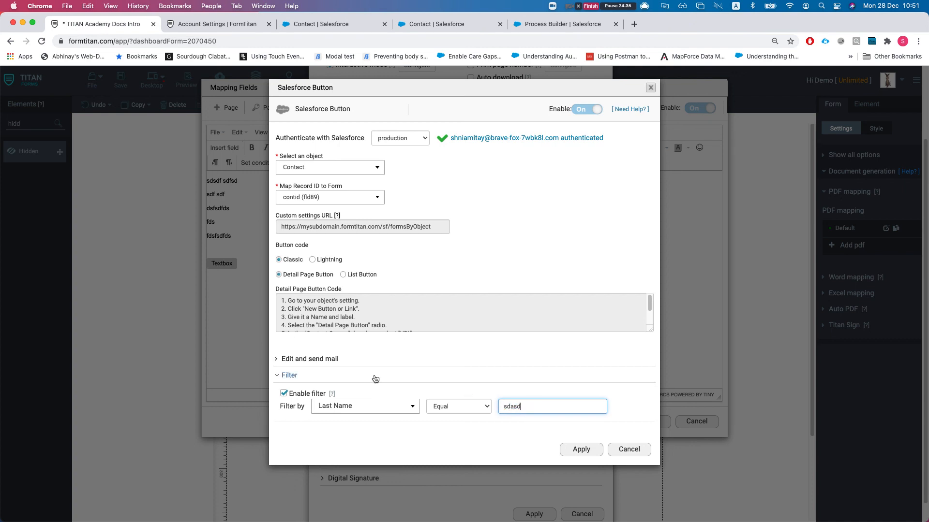
- Browse the Filter by field list and look through the template-filtering help page
{"action": "left_click", "coordinate": [378, 410]}
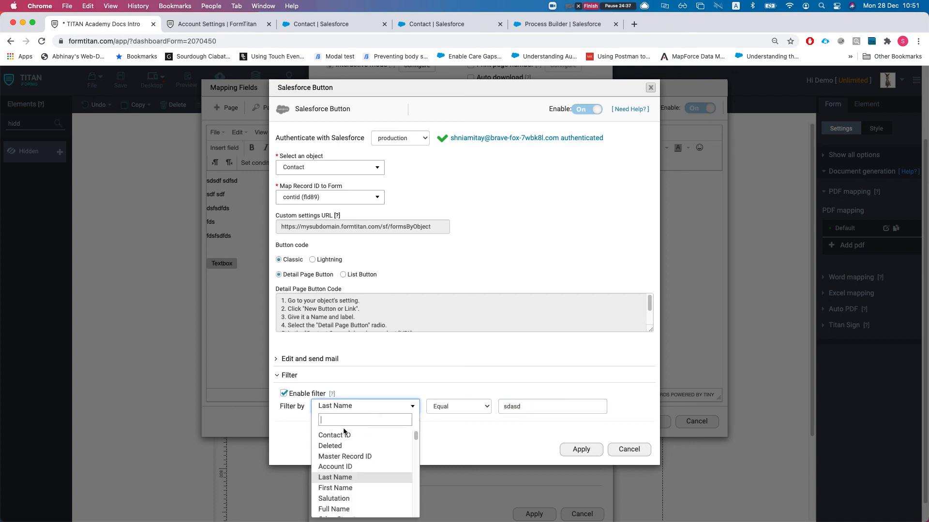
{"action": "scroll", "coordinate": [389, 454], "scroll_direction": "down", "scroll_amount": 10}
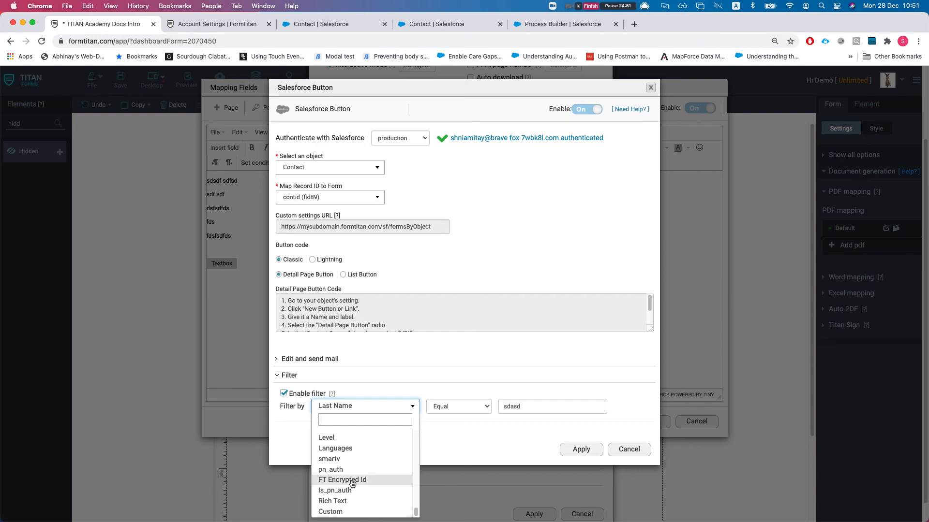
{"action": "scroll", "coordinate": [353, 483], "scroll_direction": "up", "scroll_amount": 5}
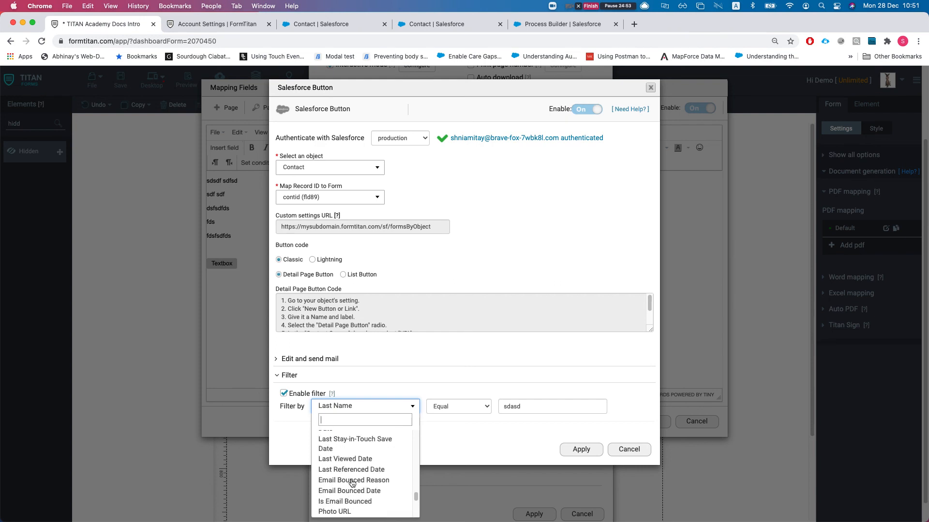
{"action": "scroll", "coordinate": [352, 483], "scroll_direction": "up", "scroll_amount": 5}
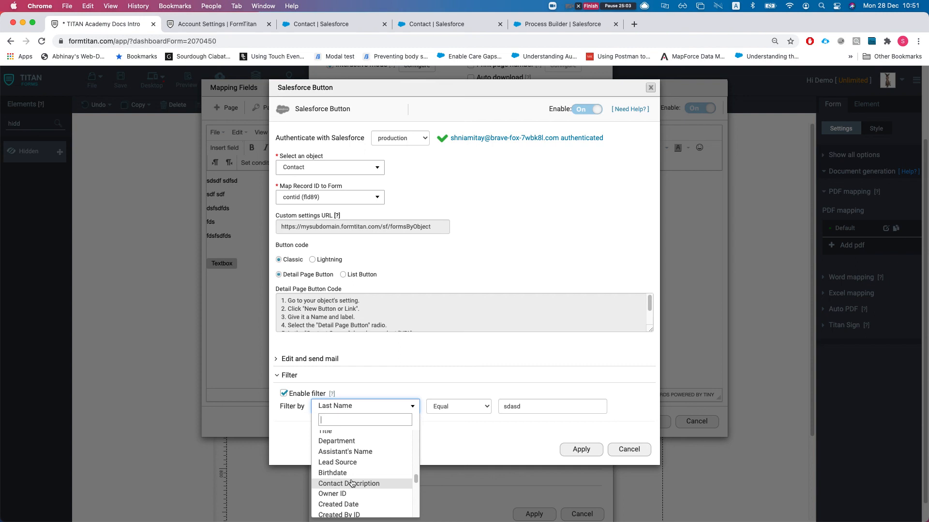
{"action": "scroll", "coordinate": [352, 483], "scroll_direction": "down", "scroll_amount": 10}
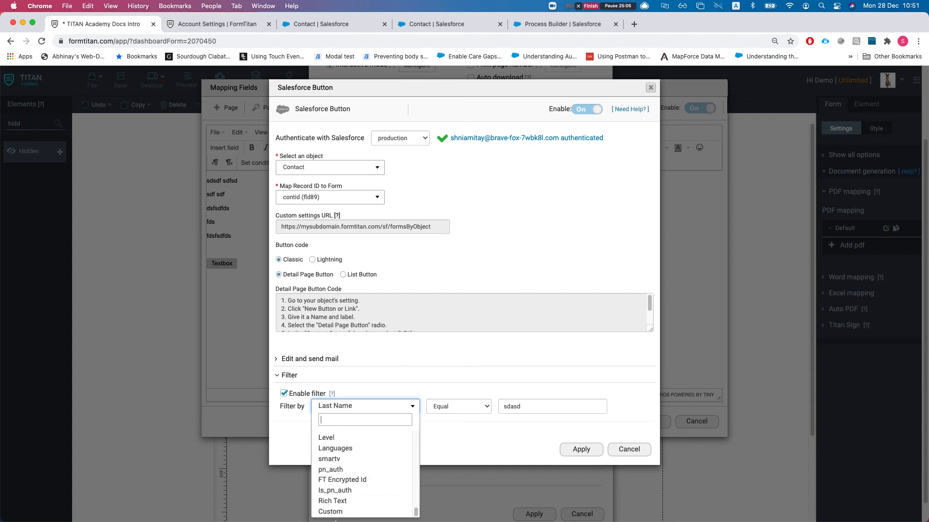
{"action": "left_click", "coordinate": [332, 394]}
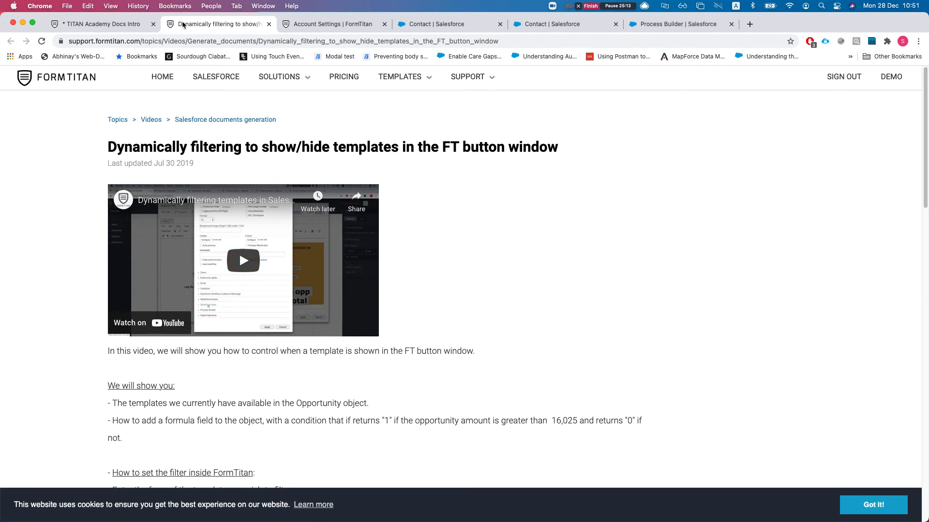
{"action": "key", "text": "super+w"}
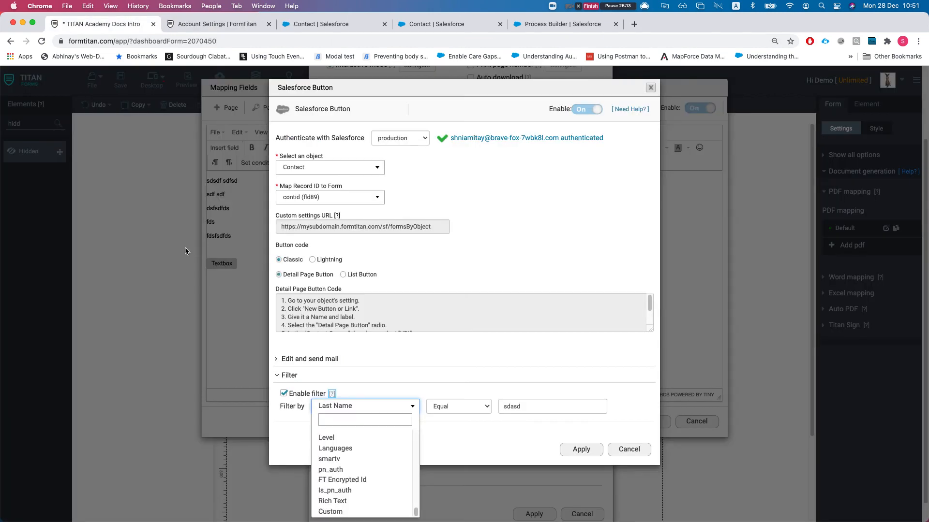
- Pick the Custom field, then cancel the Salesforce Button dialog without saving
{"action": "left_click", "coordinate": [341, 514]}
{"action": "left_click", "coordinate": [379, 415]}
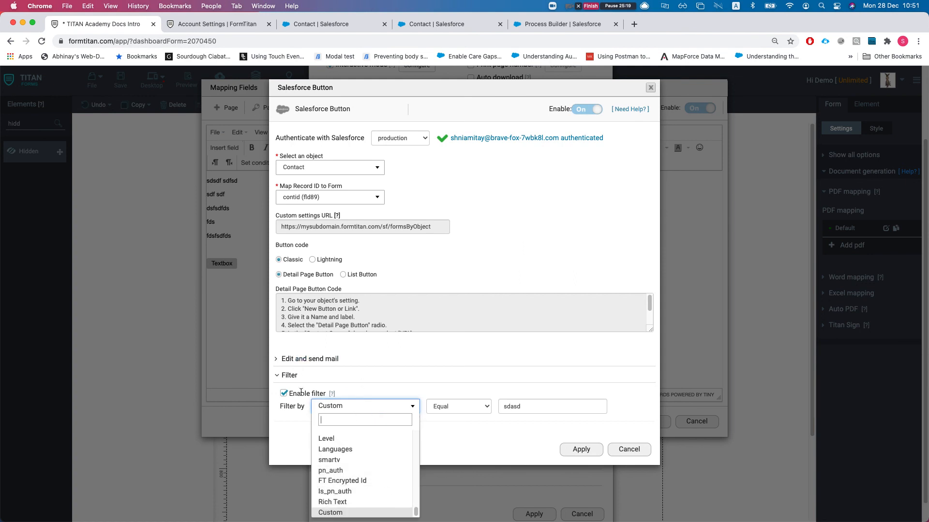
{"action": "key", "text": "Escape"}
{"action": "left_click", "coordinate": [628, 449]}
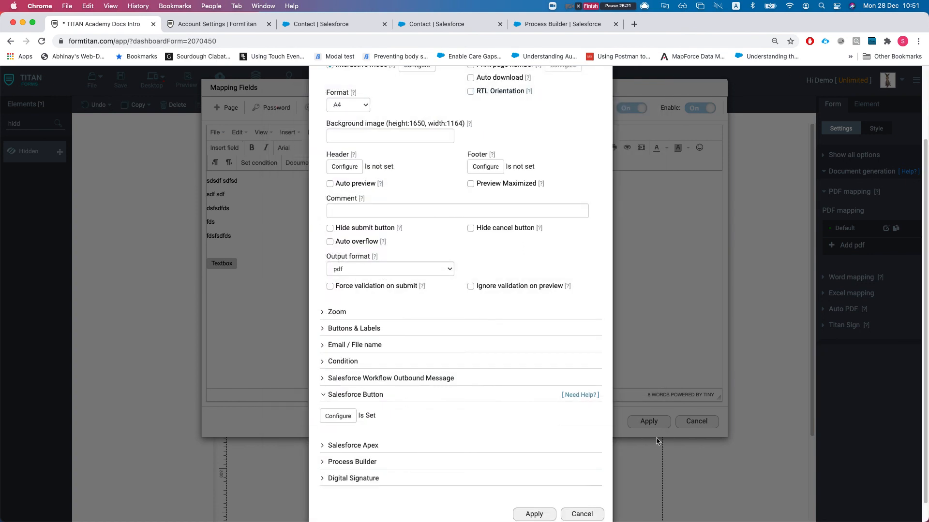
- Close the PDF settings and mapping editor unsaved, then open the Word mapping configuration
{"action": "left_click", "coordinate": [581, 514]}
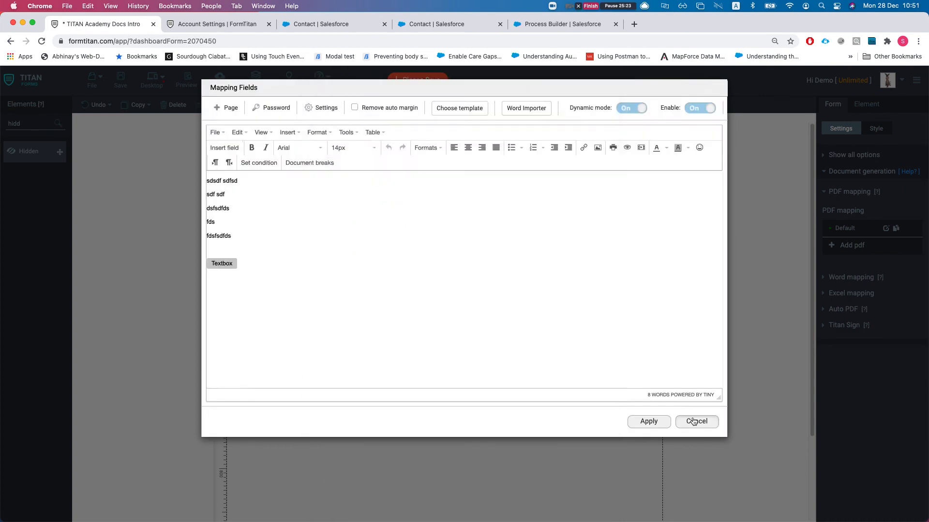
{"action": "left_click", "coordinate": [696, 421]}
{"action": "left_click", "coordinate": [854, 278]}
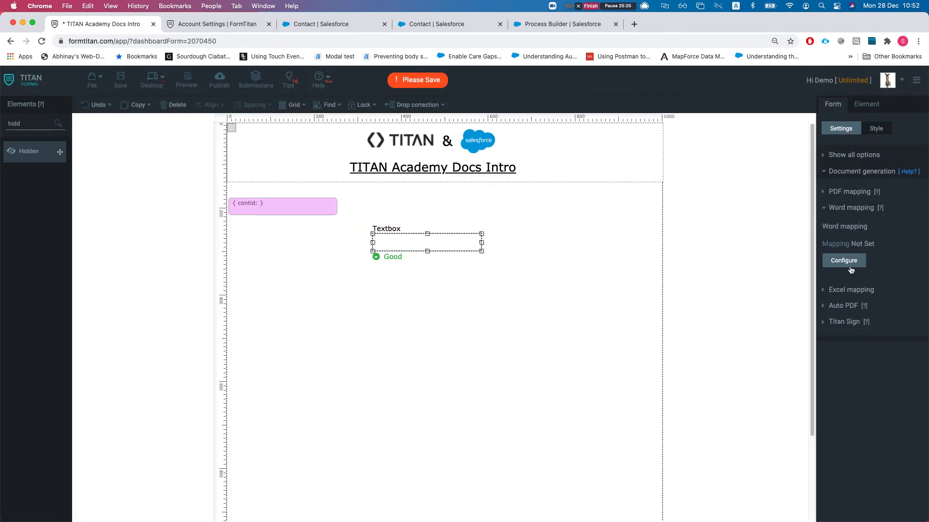
{"action": "left_click", "coordinate": [847, 261]}
- Try the Word mapping's Salesforce Button filter fields, then close everything without choosing one
{"action": "left_click", "coordinate": [358, 374]}
{"action": "left_click", "coordinate": [366, 395]}
{"action": "scroll", "coordinate": [360, 309], "scroll_direction": "down", "scroll_amount": 1}
{"action": "left_click", "coordinate": [286, 377]}
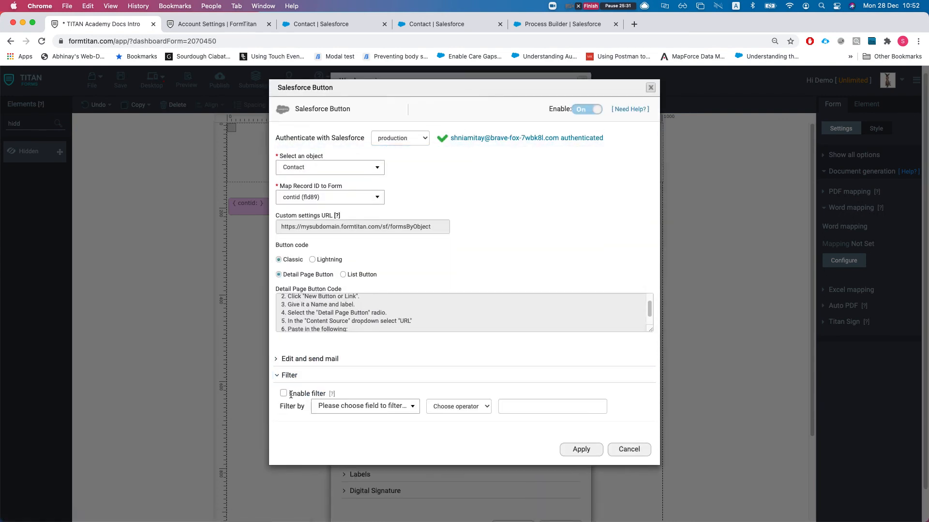
{"action": "left_click", "coordinate": [283, 394]}
{"action": "left_click", "coordinate": [345, 406]}
{"action": "scroll", "coordinate": [347, 477], "scroll_direction": "down", "scroll_amount": 10}
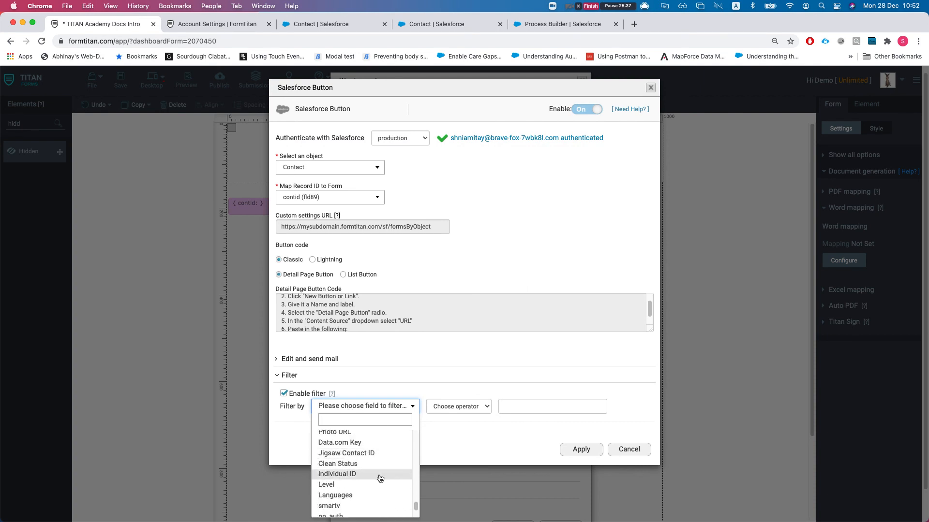
{"action": "scroll", "coordinate": [344, 459], "scroll_direction": "down", "scroll_amount": 1}
{"action": "left_click", "coordinate": [301, 431]}
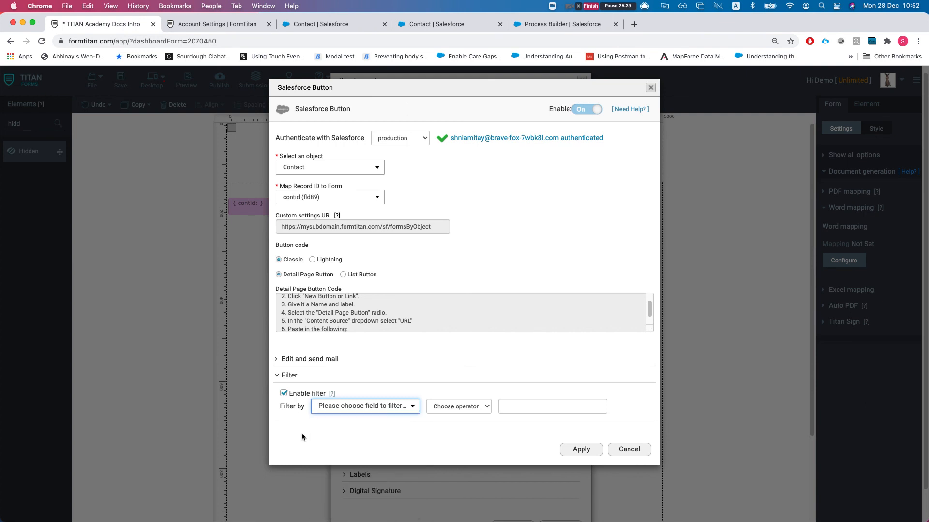
{"action": "key", "text": "Escape"}
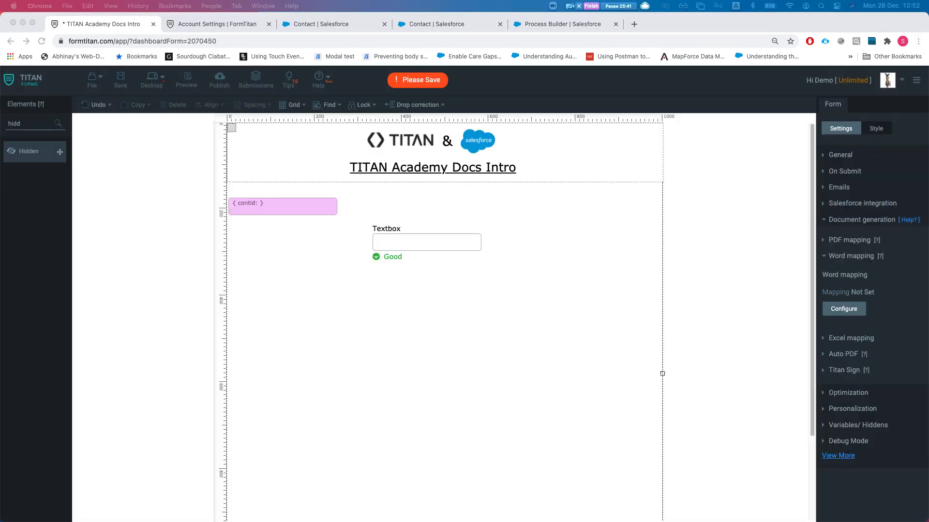
{"action": "left_click", "coordinate": [511, 297]}
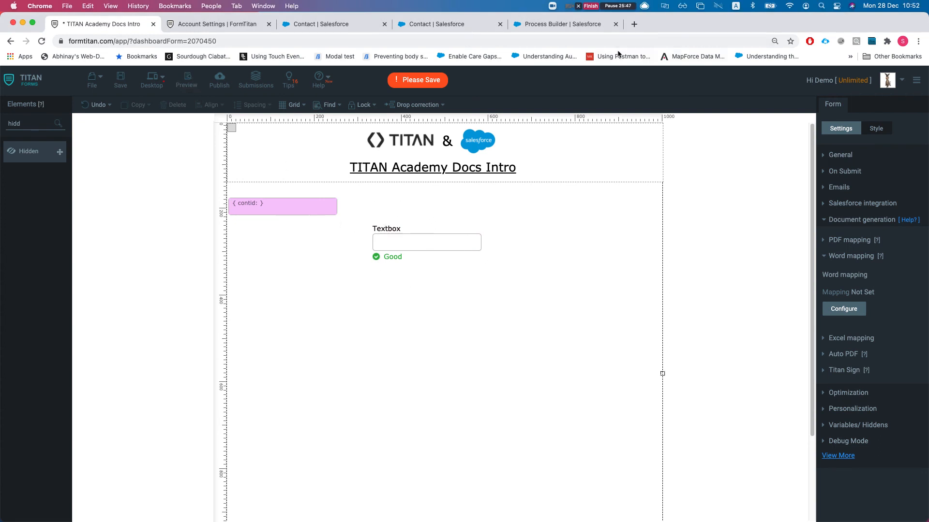
- From the Dashboard, open the form builder and load Word Demo VER 2 by searching 'word demo'
{"action": "left_click", "coordinate": [217, 24]}
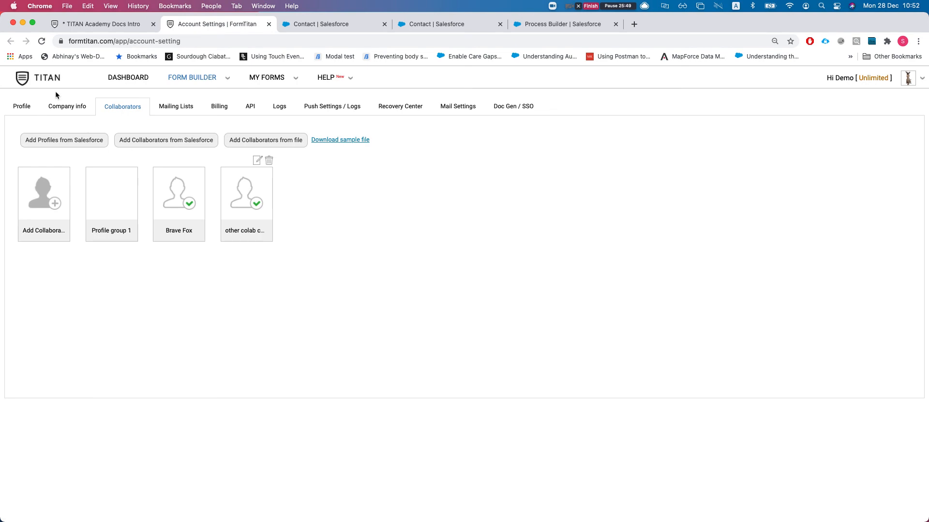
{"action": "left_click", "coordinate": [39, 76]}
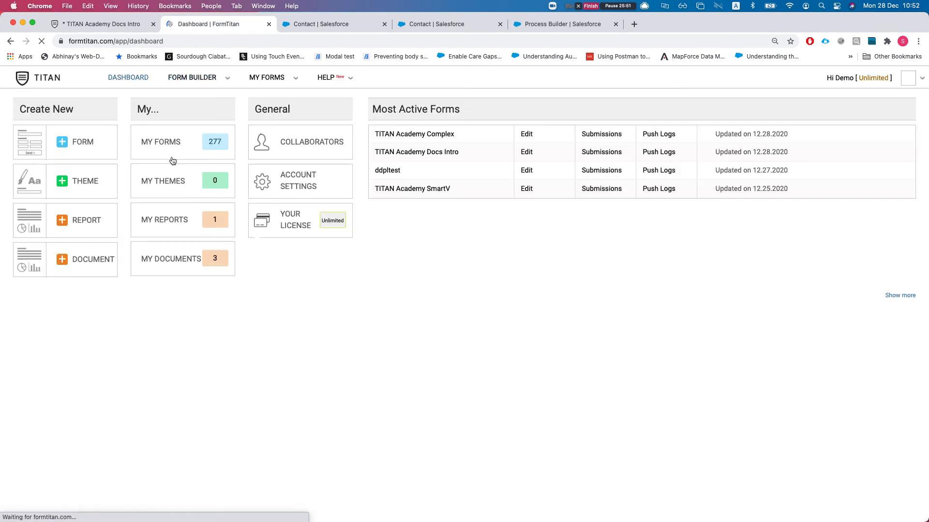
{"action": "left_click", "coordinate": [82, 144]}
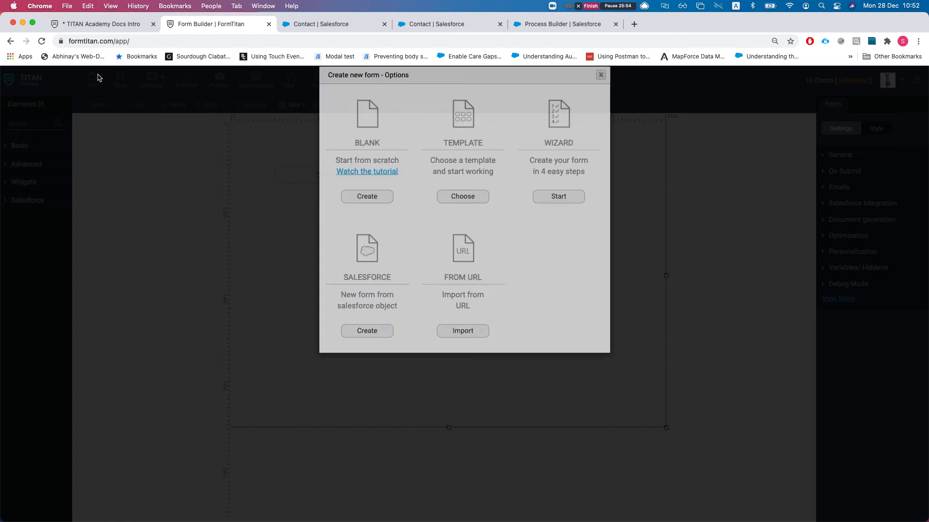
{"action": "left_click", "coordinate": [97, 78]}
{"action": "mouse_move", "coordinate": [94, 84]}
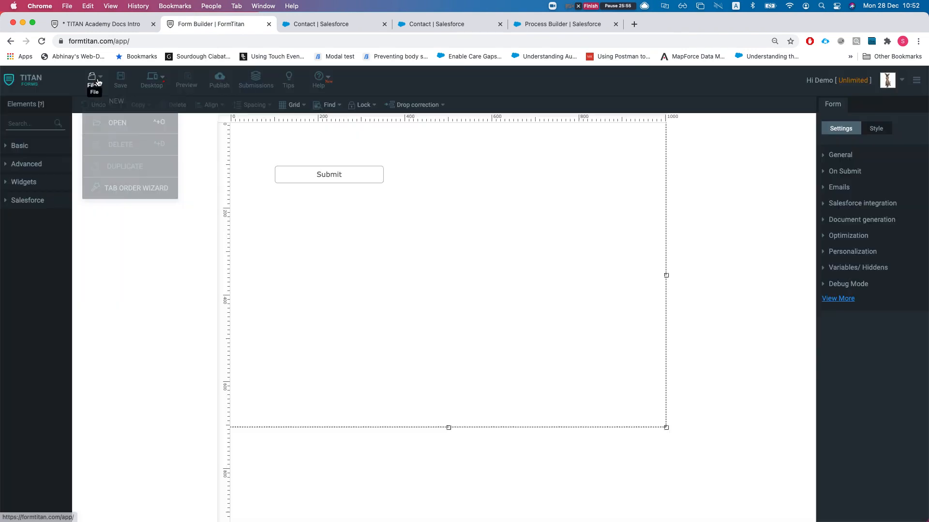
{"action": "left_click", "coordinate": [130, 122]}
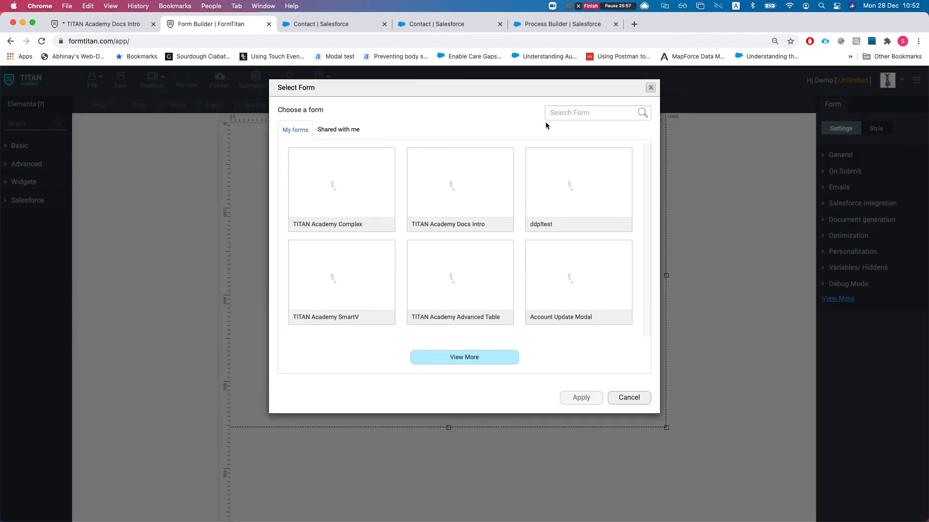
{"action": "type", "text": "word"}
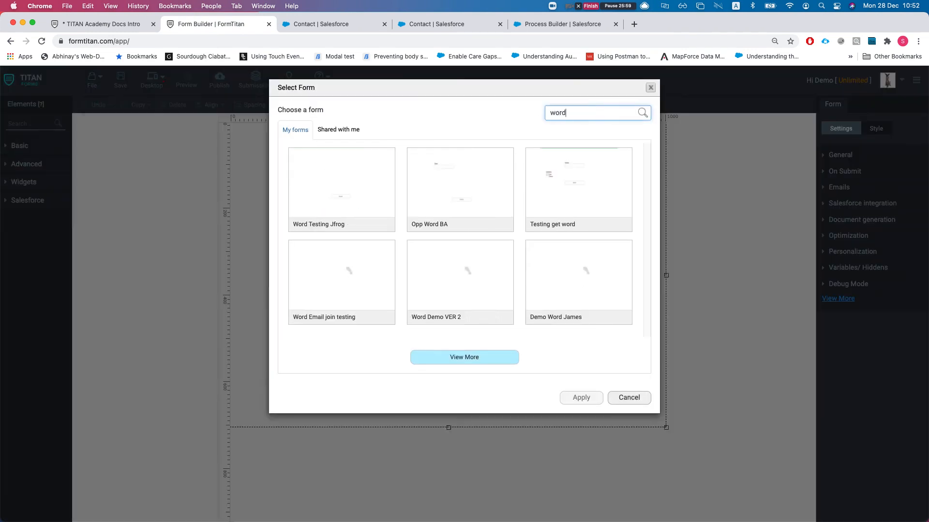
{"action": "type", "text": " demo"}
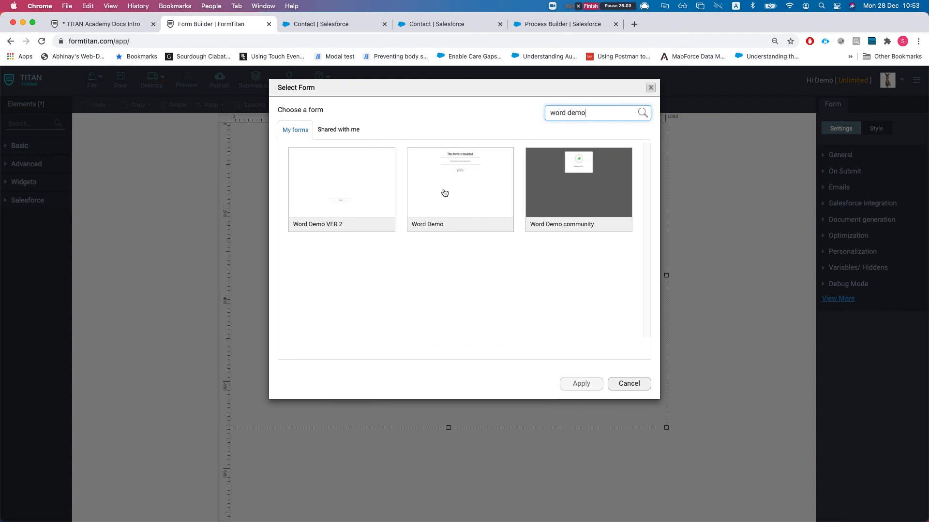
{"action": "double_click", "coordinate": [349, 172]}
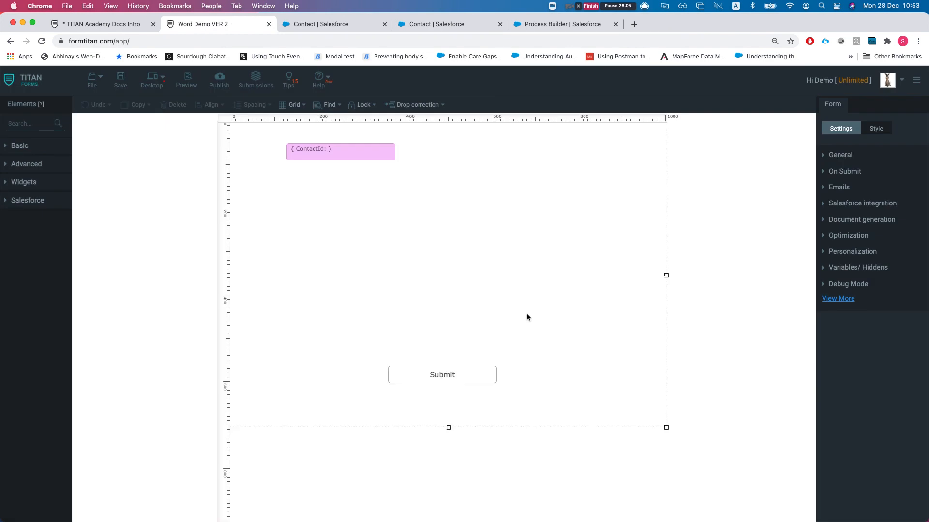
- Drag Submit higher, select ContactId, and view the Contact and User Get From Salesforce mappings
{"action": "left_click_drag", "start_coordinate": [416, 369], "coordinate": [399, 313]}
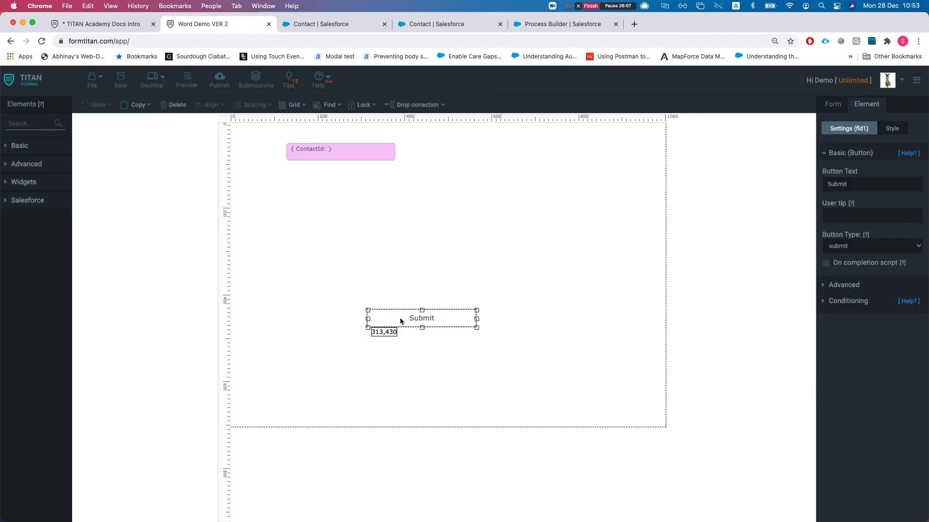
{"action": "left_click", "coordinate": [431, 263]}
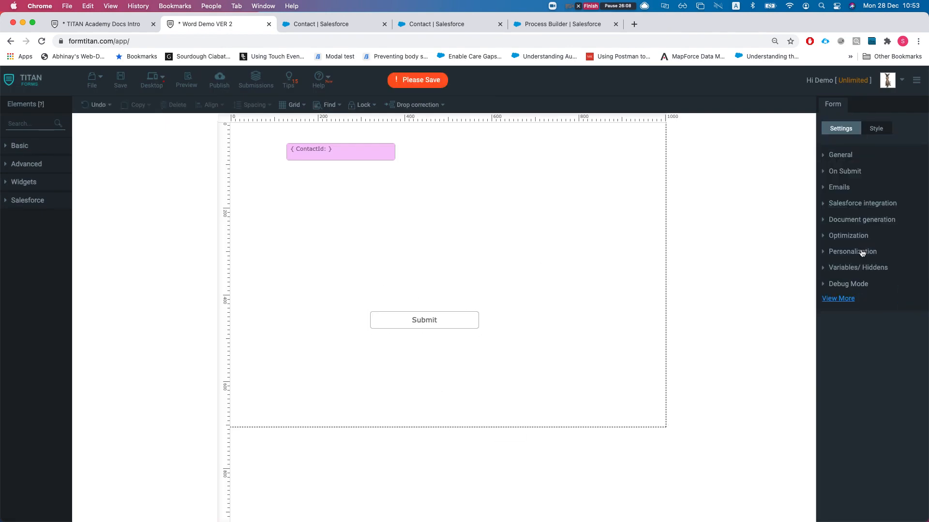
{"action": "left_click", "coordinate": [375, 155]}
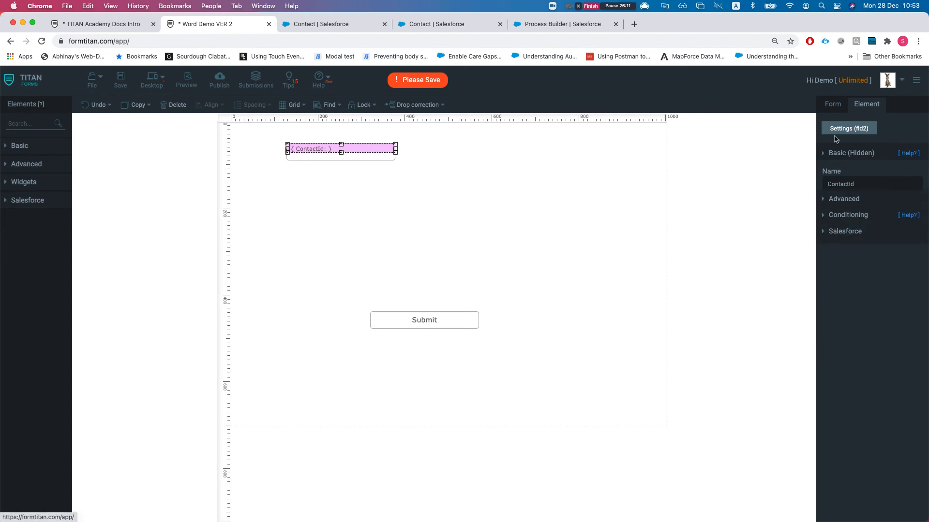
{"action": "left_click", "coordinate": [832, 104]}
{"action": "left_click", "coordinate": [852, 201]}
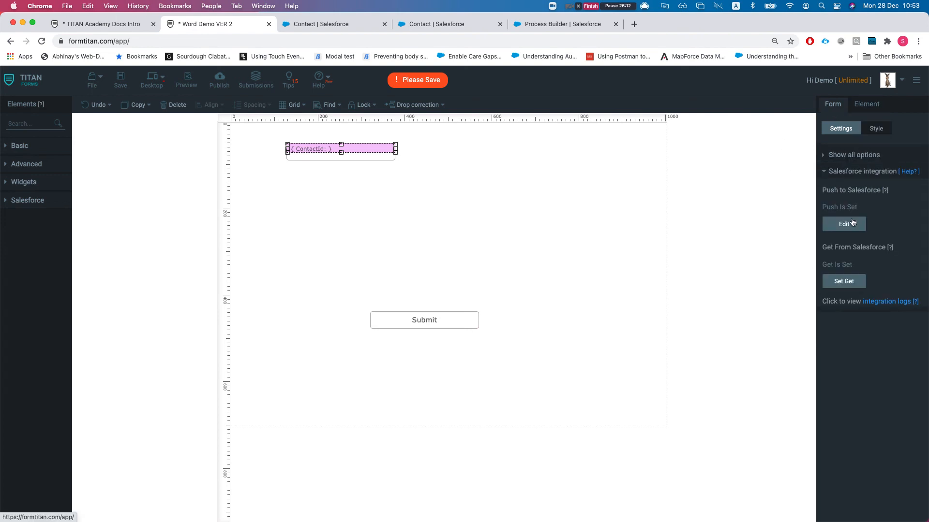
{"action": "left_click", "coordinate": [848, 283]}
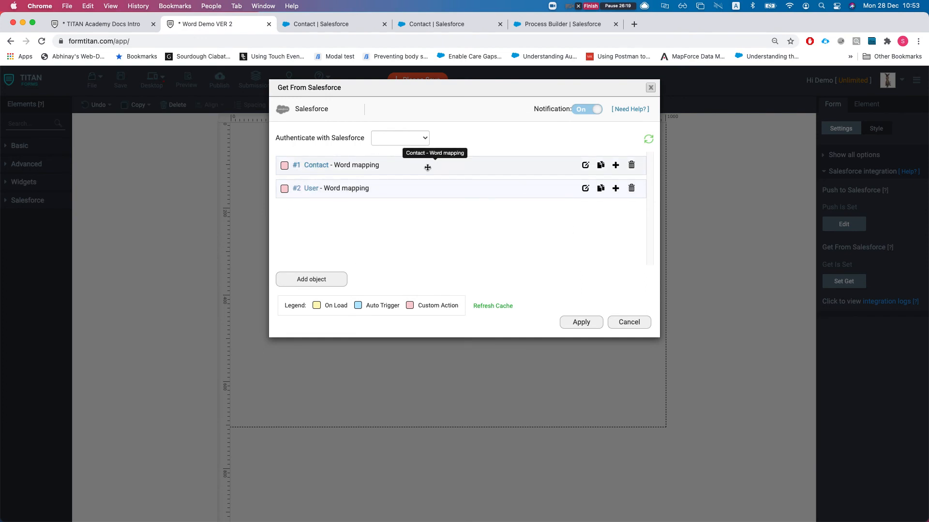
- Close Get From Salesforce and open the Word mapping configuration under Document generation
{"action": "left_click", "coordinate": [626, 320]}
{"action": "left_click", "coordinate": [853, 173]}
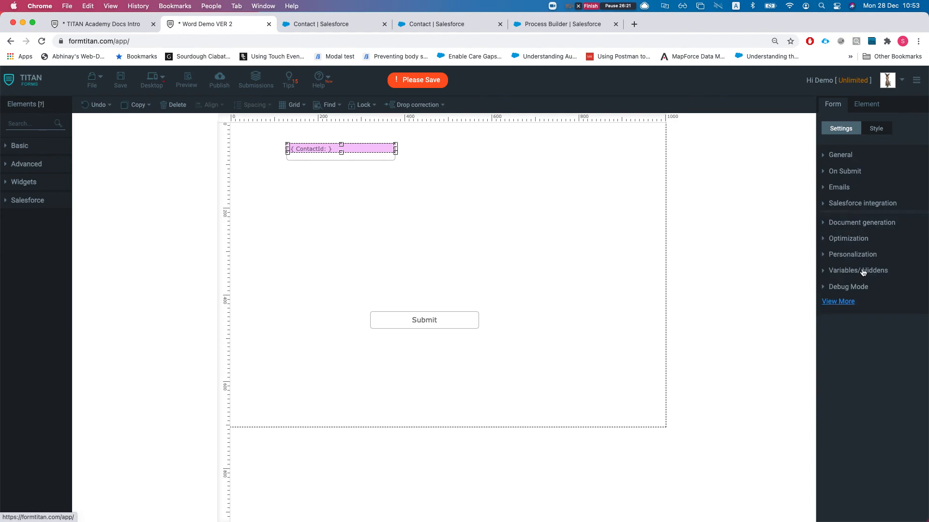
{"action": "left_click", "coordinate": [855, 229]}
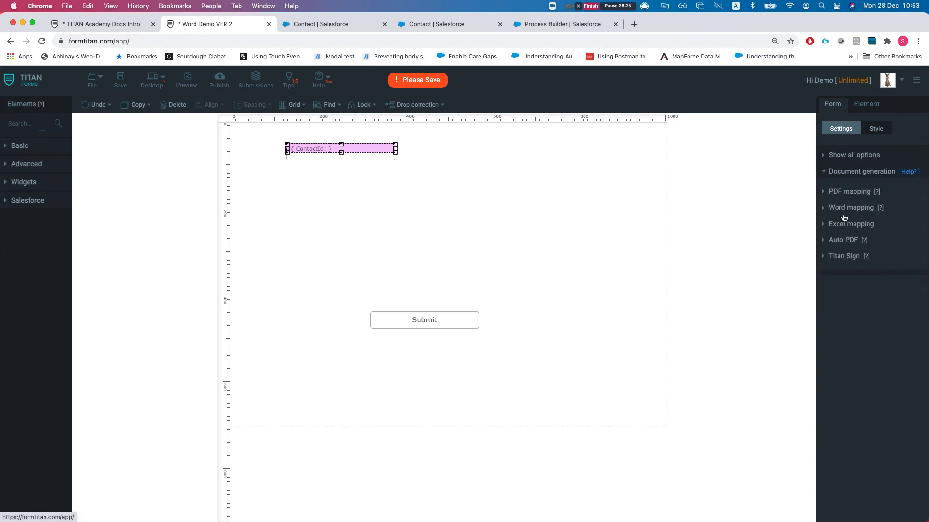
{"action": "left_click", "coordinate": [846, 208]}
{"action": "left_click", "coordinate": [845, 263]}
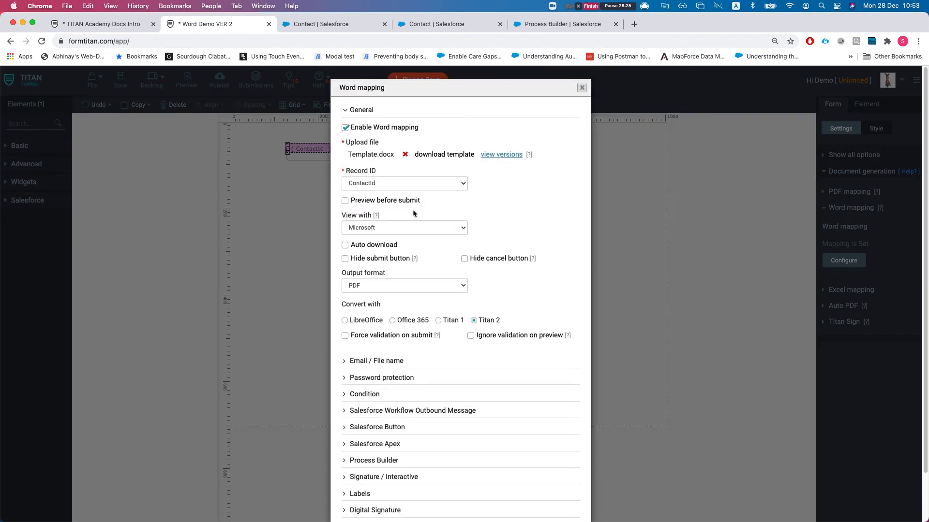
- Check Preview before submit, uncheck Auto preview, and apply the Word mapping
{"action": "scroll", "coordinate": [413, 205], "scroll_direction": "down", "scroll_amount": 1}
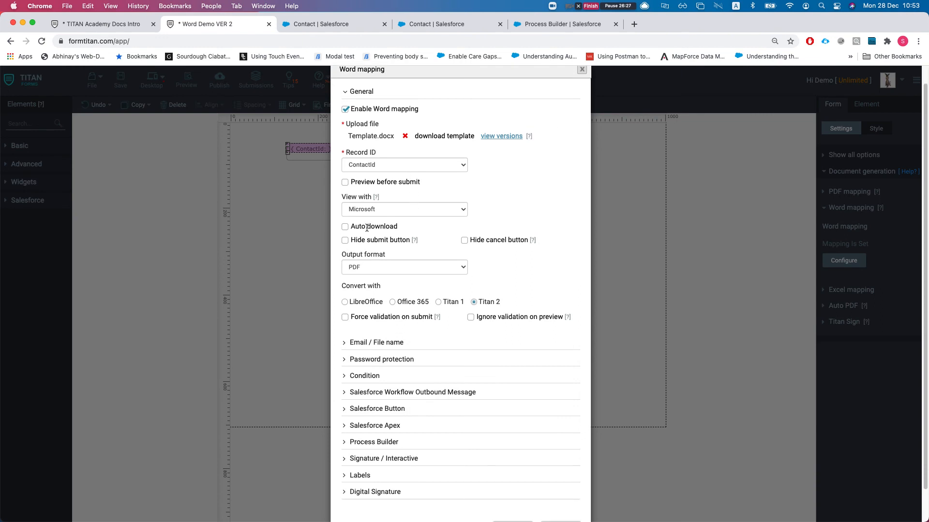
{"action": "scroll", "coordinate": [368, 212], "scroll_direction": "up", "scroll_amount": 1}
{"action": "left_click", "coordinate": [346, 193]}
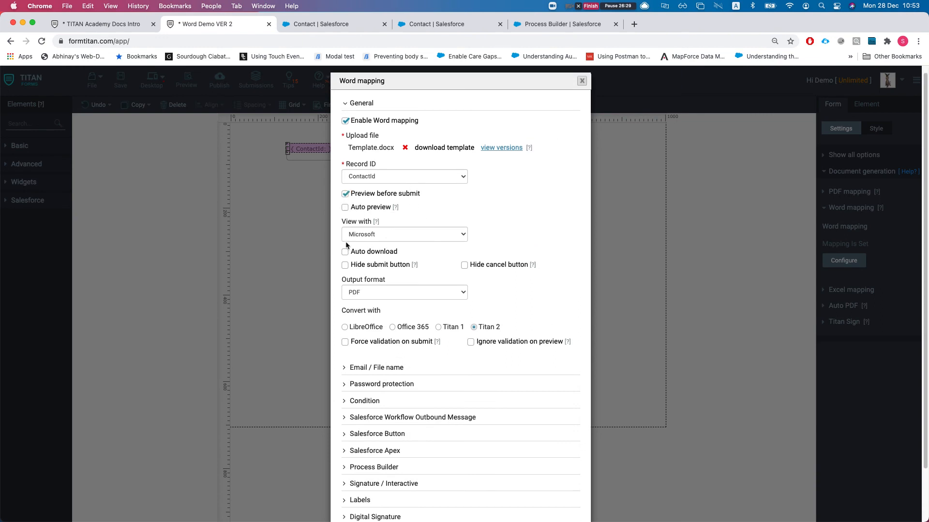
{"action": "scroll", "coordinate": [379, 224], "scroll_direction": "down", "scroll_amount": 1}
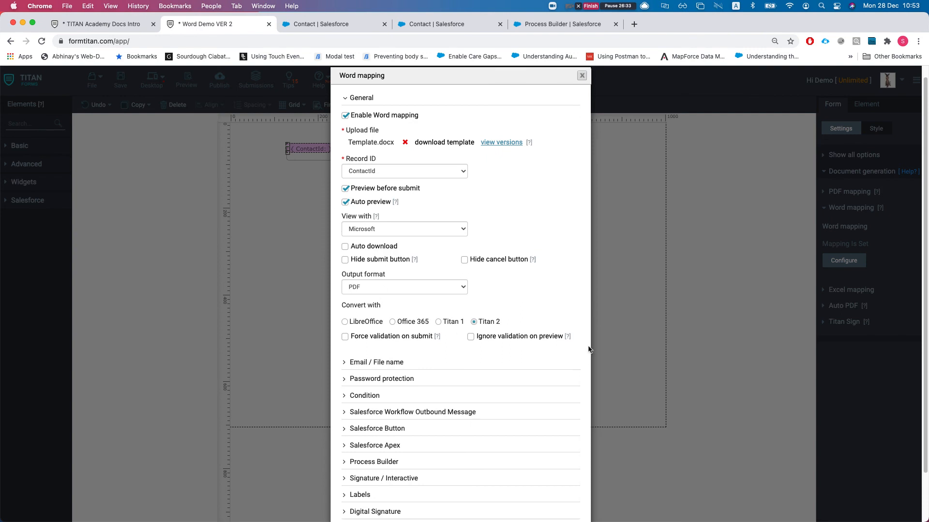
{"action": "left_click", "coordinate": [345, 203]}
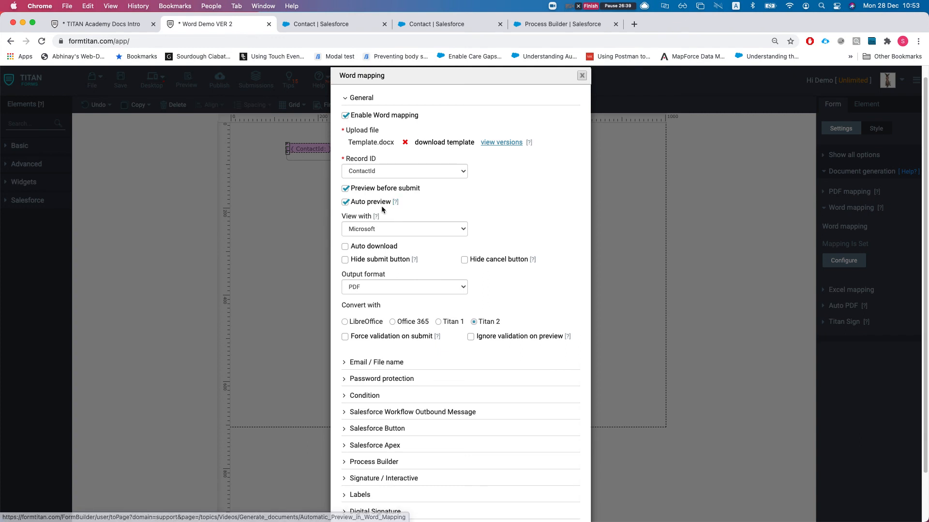
{"action": "scroll", "coordinate": [399, 237], "scroll_direction": "down", "scroll_amount": 1}
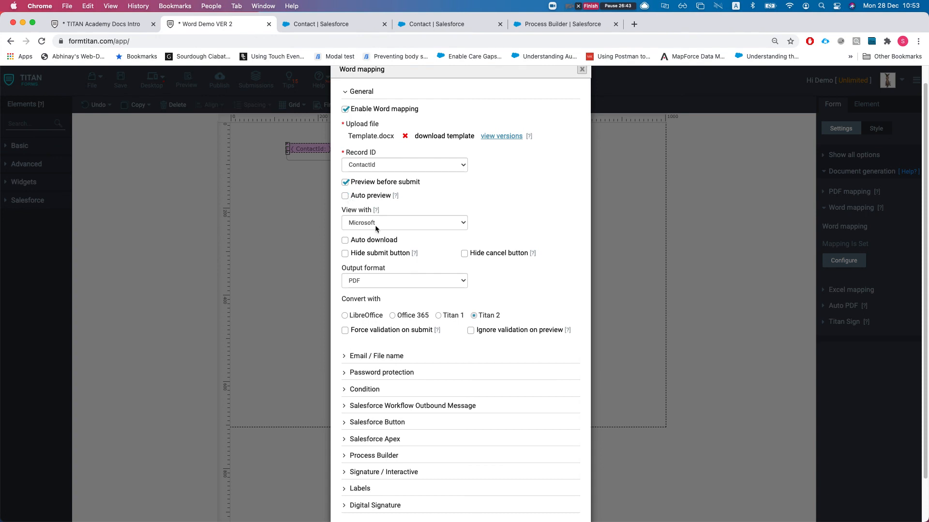
{"action": "scroll", "coordinate": [387, 234], "scroll_direction": "down", "scroll_amount": 1}
{"action": "scroll", "coordinate": [378, 282], "scroll_direction": "down", "scroll_amount": 1}
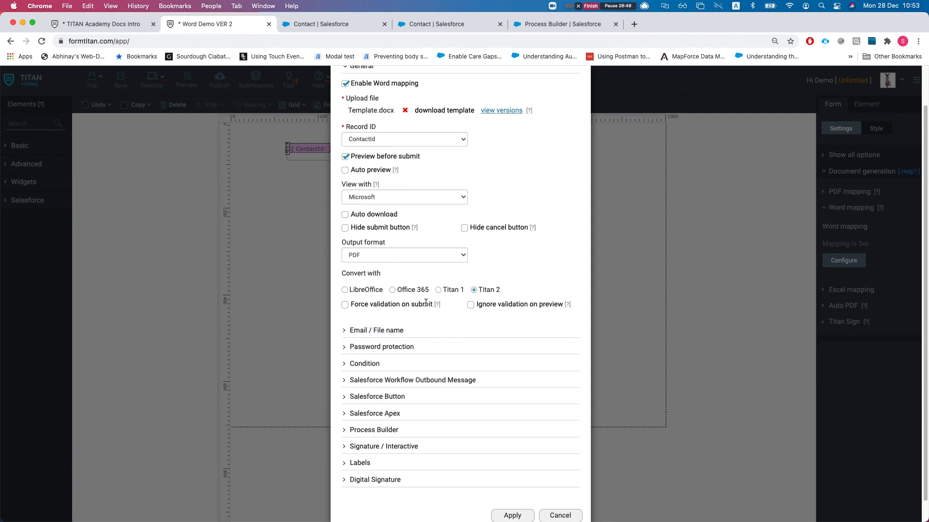
{"action": "scroll", "coordinate": [424, 306], "scroll_direction": "down", "scroll_amount": 2}
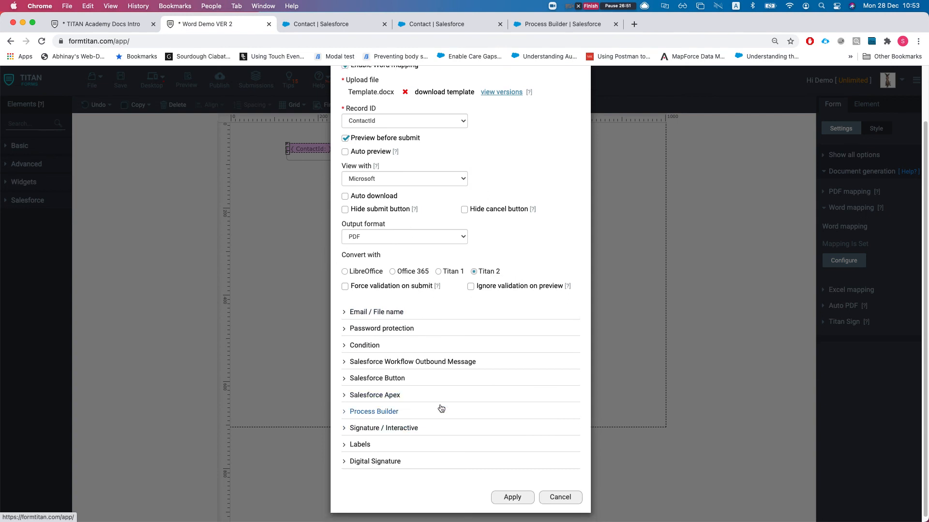
{"action": "scroll", "coordinate": [486, 348], "scroll_direction": "up", "scroll_amount": 1}
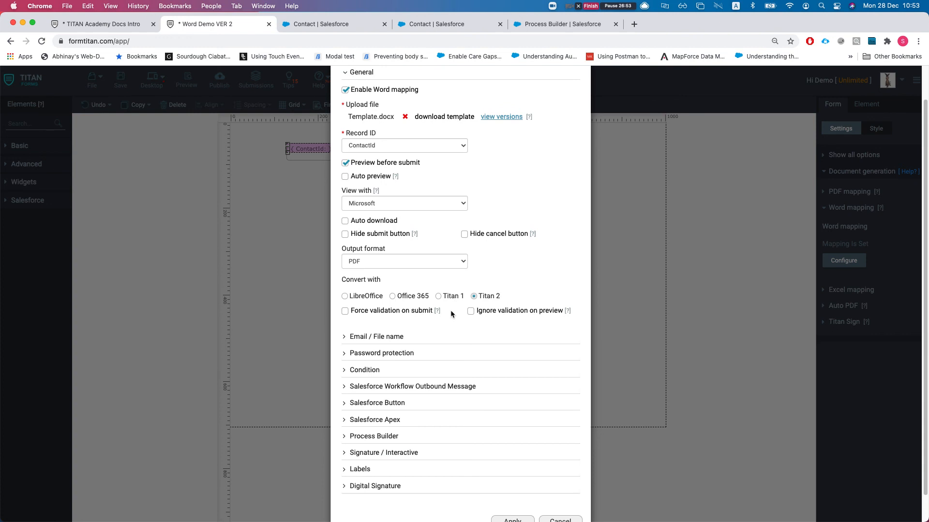
{"action": "scroll", "coordinate": [443, 313], "scroll_direction": "down", "scroll_amount": 2}
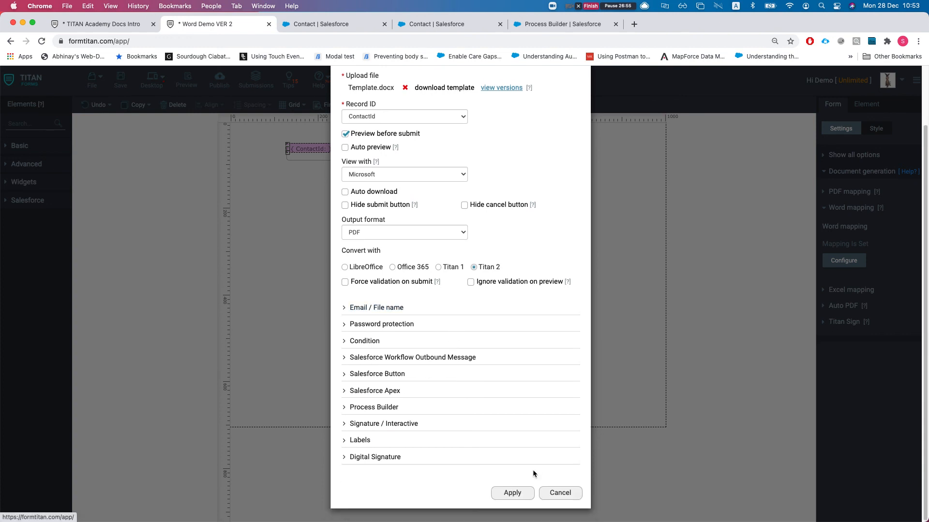
{"action": "left_click", "coordinate": [512, 492]}
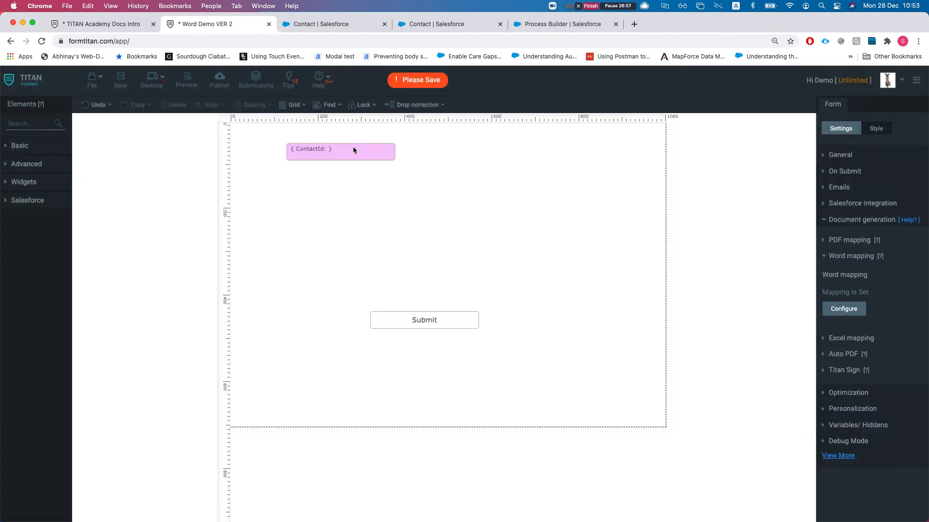
- Confirm the ContactId field ID is fld2, move Submit up to mid-form, and save
{"action": "left_click", "coordinate": [352, 147]}
{"action": "double_click", "coordinate": [838, 279]}
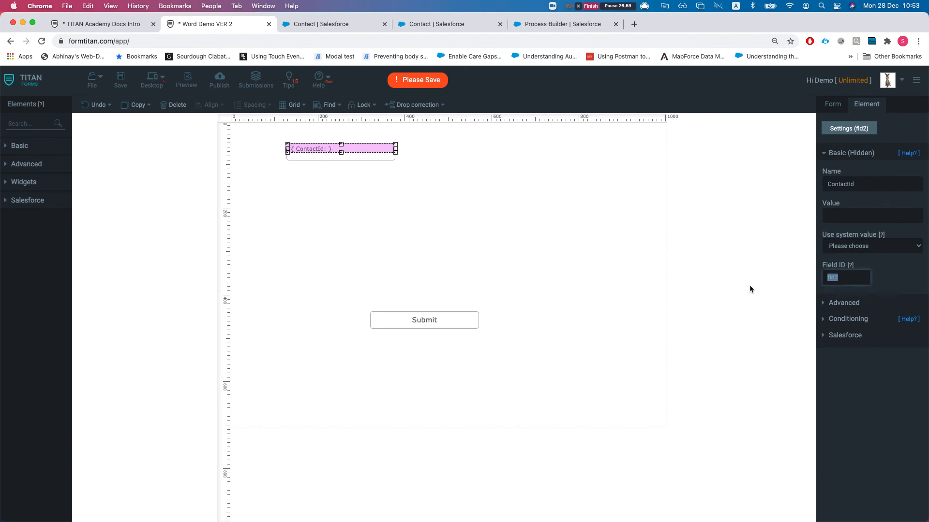
{"action": "left_click", "coordinate": [401, 275]}
{"action": "left_click_drag", "start_coordinate": [443, 317], "coordinate": [452, 283]}
{"action": "left_click", "coordinate": [449, 232]}
{"action": "left_click", "coordinate": [120, 80]}
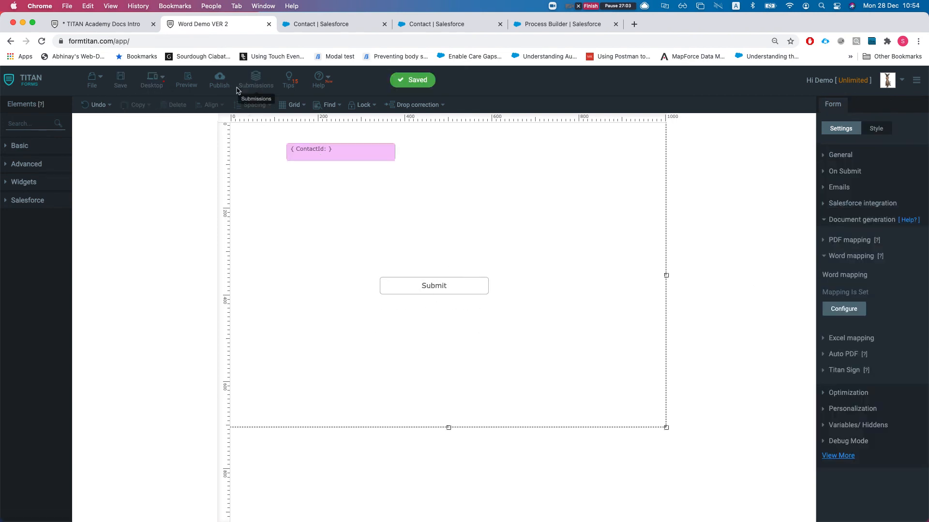
- Publish and view the live form, replacing the address's trailing #/ with ?fld2=
{"action": "left_click", "coordinate": [229, 93]}
{"action": "left_click", "coordinate": [578, 120]}
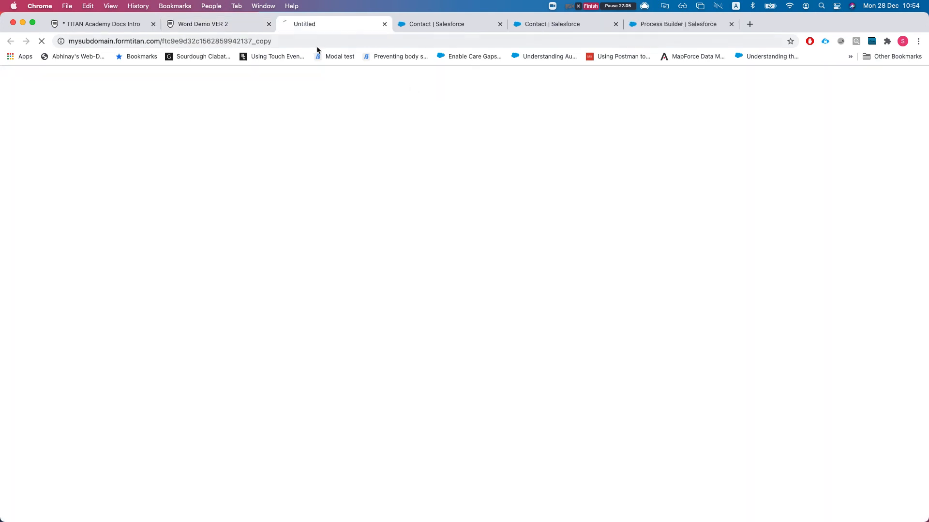
{"action": "key", "text": "BackSpace"}
{"action": "key", "text": "BackSpace"}
{"action": "type", "text": "?fld2="}
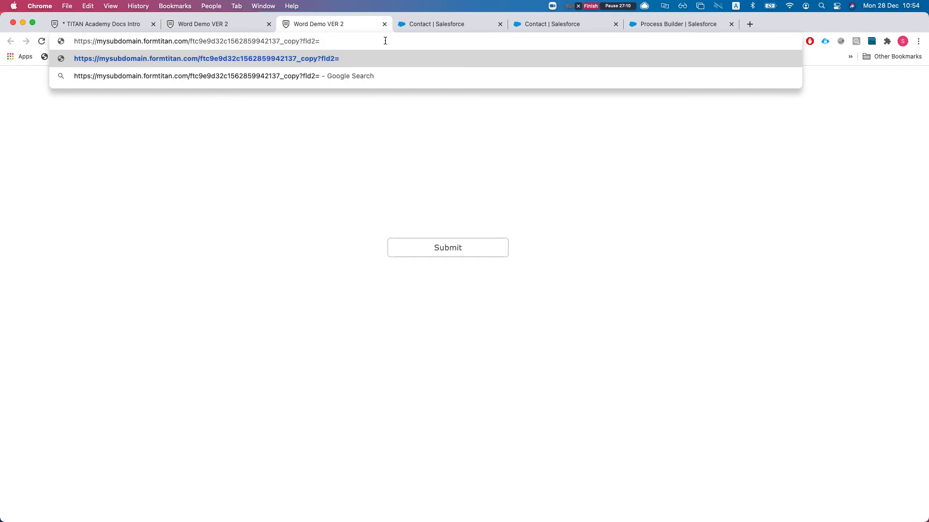
- Copy the test contact's Salesforce record ID and load the live form with it after fld2=
{"action": "left_click", "coordinate": [452, 24]}
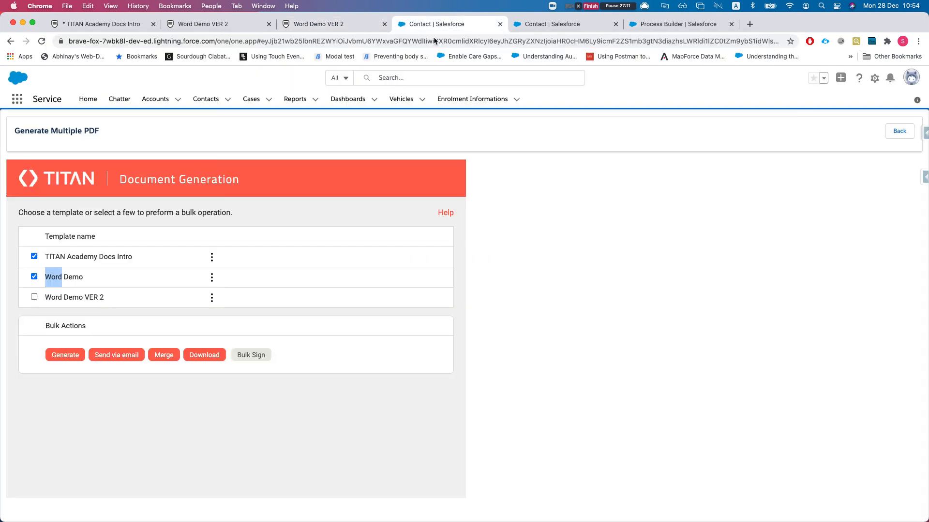
{"action": "left_click", "coordinate": [206, 99]}
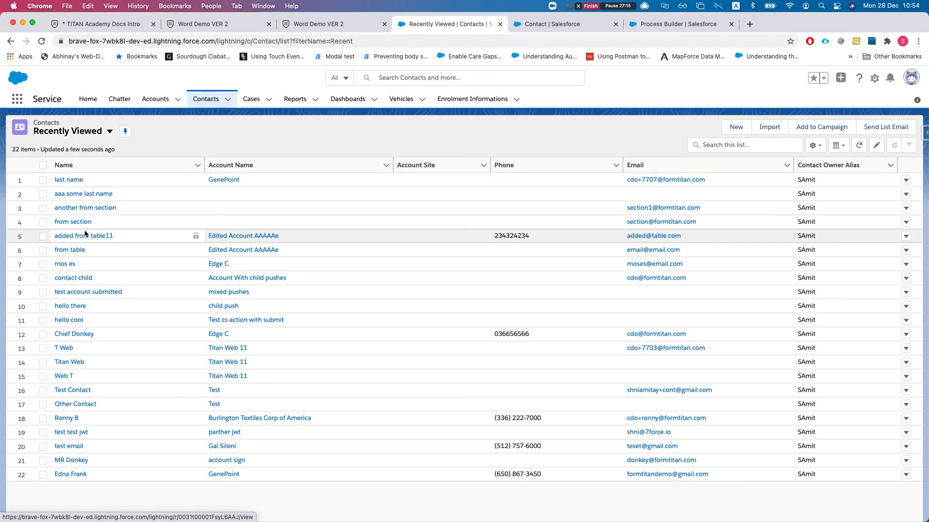
{"action": "left_click", "coordinate": [71, 348]}
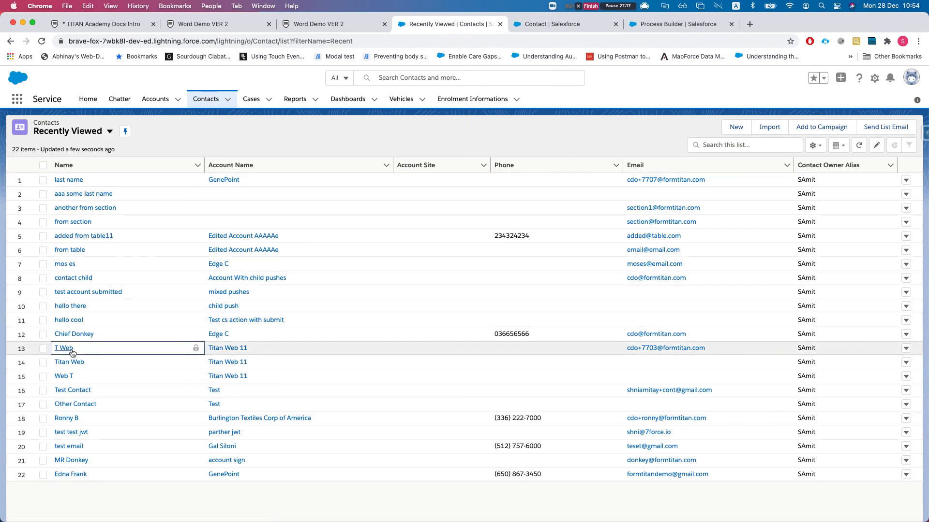
{"action": "double_click", "coordinate": [309, 37]}
{"action": "key", "text": "super+c"}
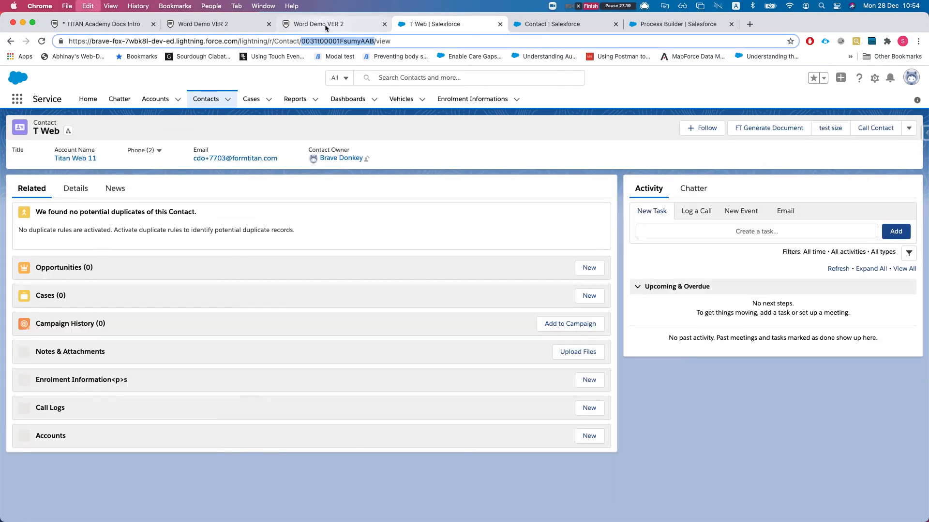
{"action": "left_click", "coordinate": [329, 23]}
{"action": "key", "text": "super+v"}
{"action": "key", "text": "Return"}
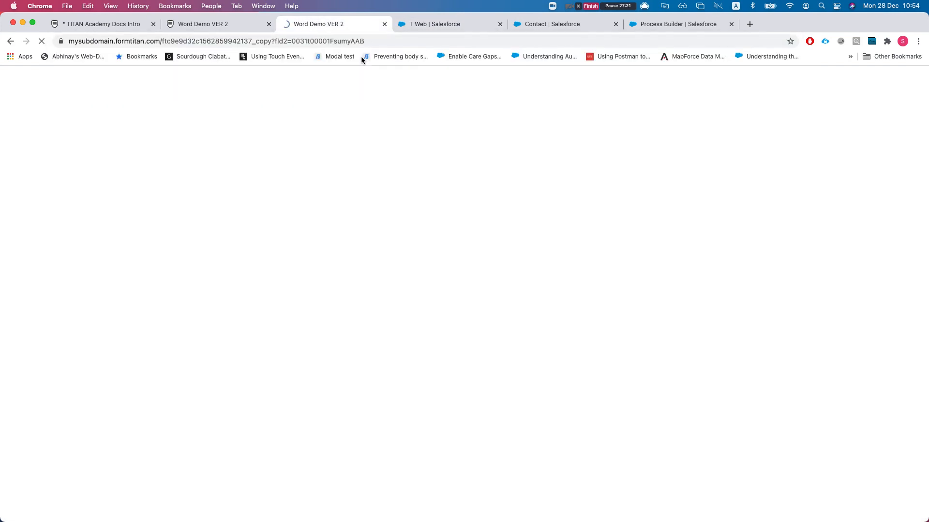
- Submit the form for the contact, reviewing the generated cover letter preview before continuing
{"action": "left_click", "coordinate": [450, 256]}
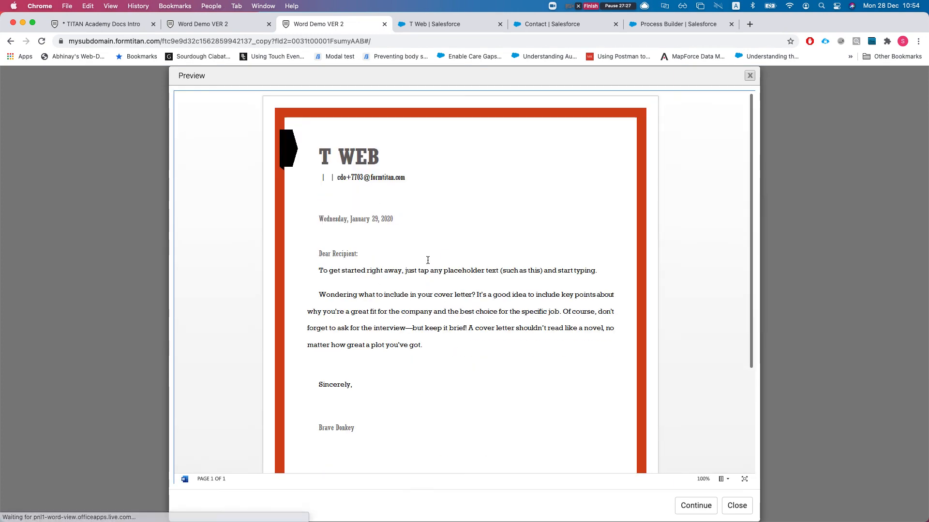
{"action": "scroll", "coordinate": [404, 250], "scroll_direction": "down", "scroll_amount": 1}
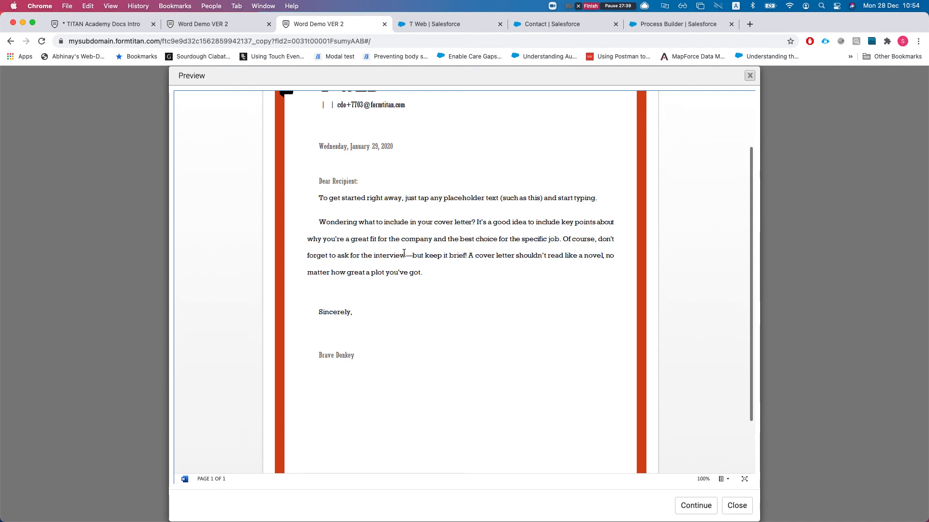
{"action": "scroll", "coordinate": [492, 320], "scroll_direction": "down", "scroll_amount": 2}
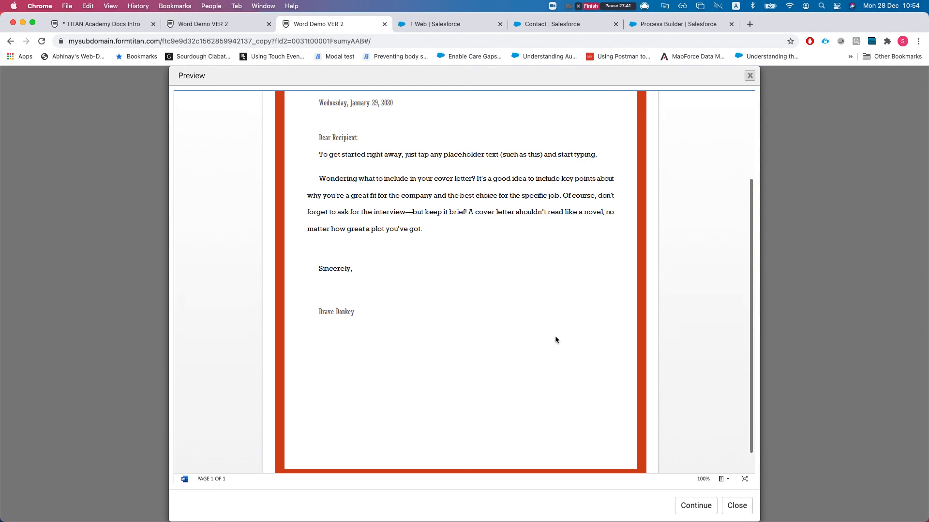
{"action": "left_click", "coordinate": [696, 505]}
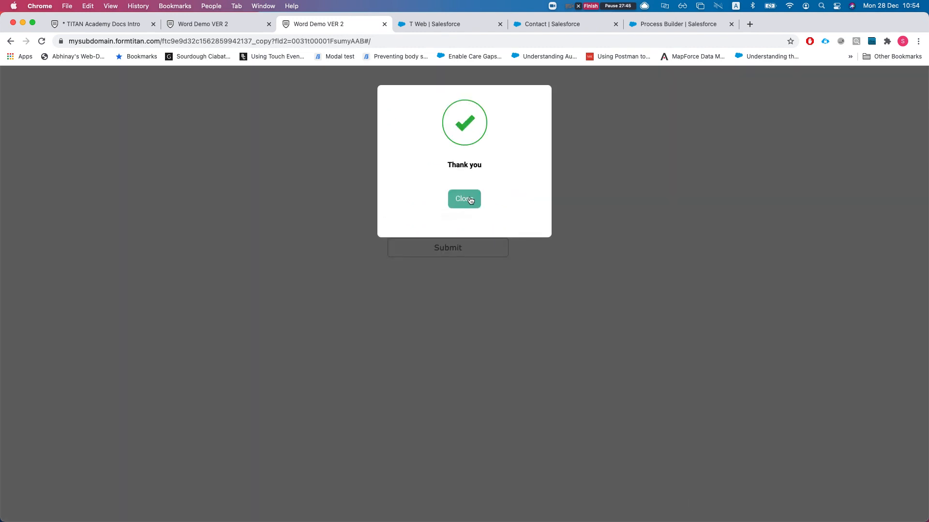
- Dismiss the thank-you message and return to the form editor with the Publish dialog closed
{"action": "left_click", "coordinate": [466, 199]}
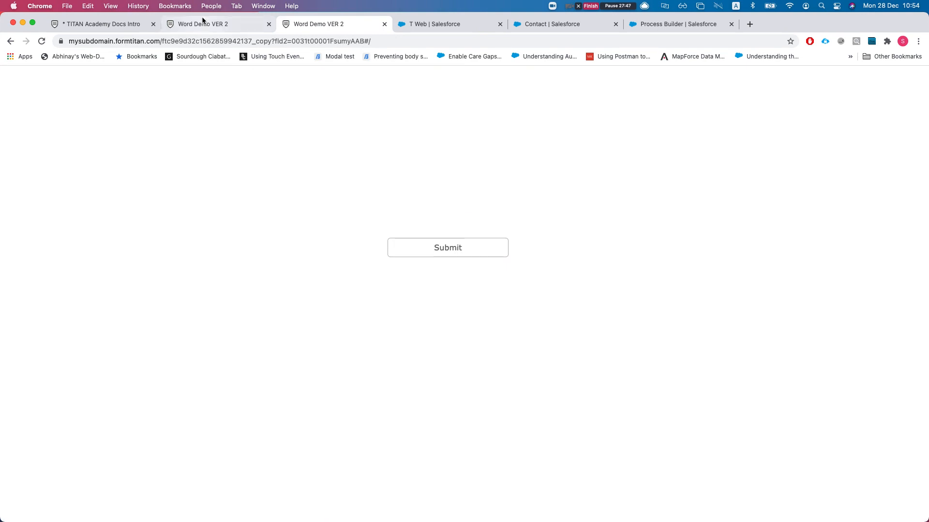
{"action": "left_click", "coordinate": [203, 22]}
{"action": "left_click", "coordinate": [651, 88]}
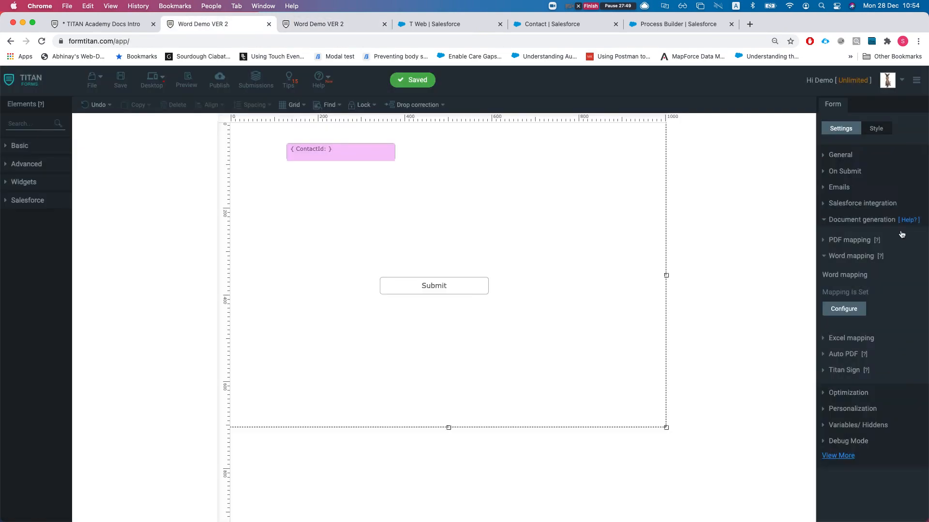
- Open the Salesforce push's Attachment field mapping, showing only mapped fields
{"action": "left_click", "coordinate": [870, 208]}
{"action": "left_click", "coordinate": [844, 224]}
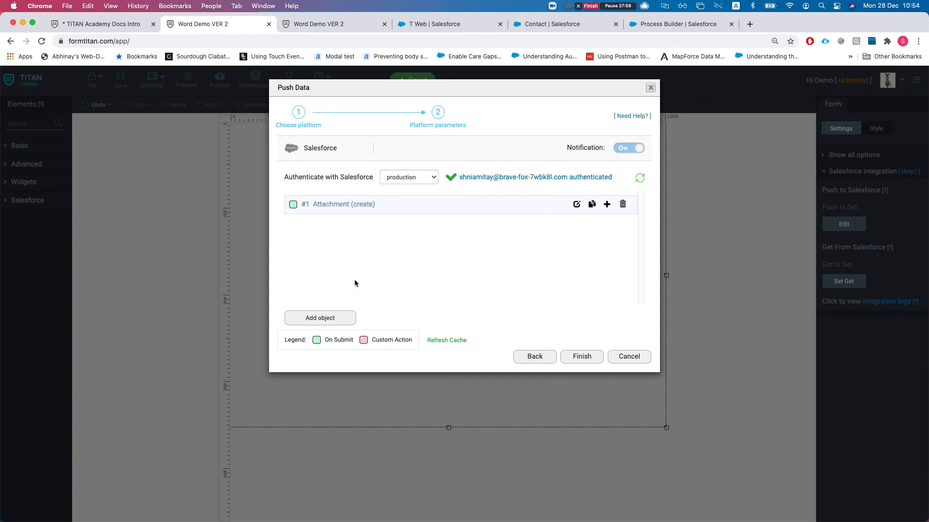
{"action": "left_click", "coordinate": [576, 205]}
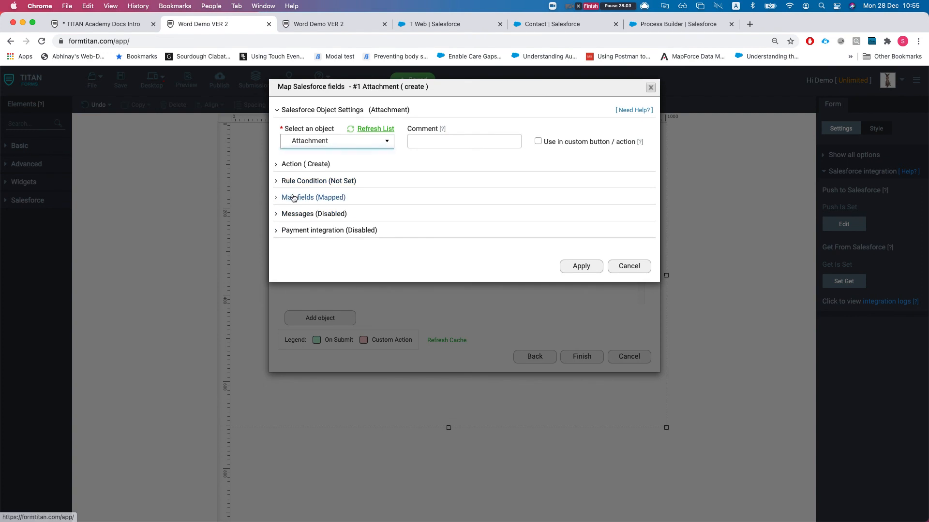
{"action": "left_click", "coordinate": [290, 198]}
{"action": "left_click", "coordinate": [323, 242]}
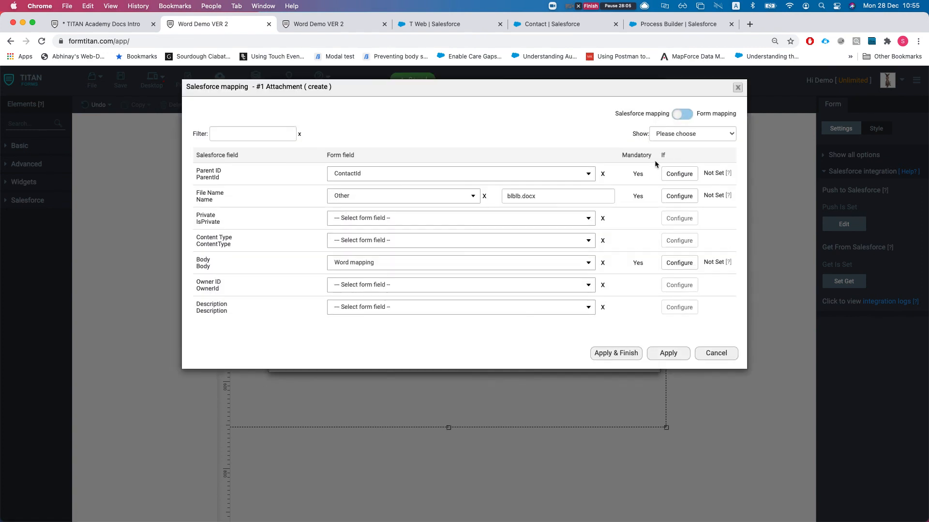
{"action": "left_click", "coordinate": [669, 138]}
{"action": "left_click", "coordinate": [670, 164]}
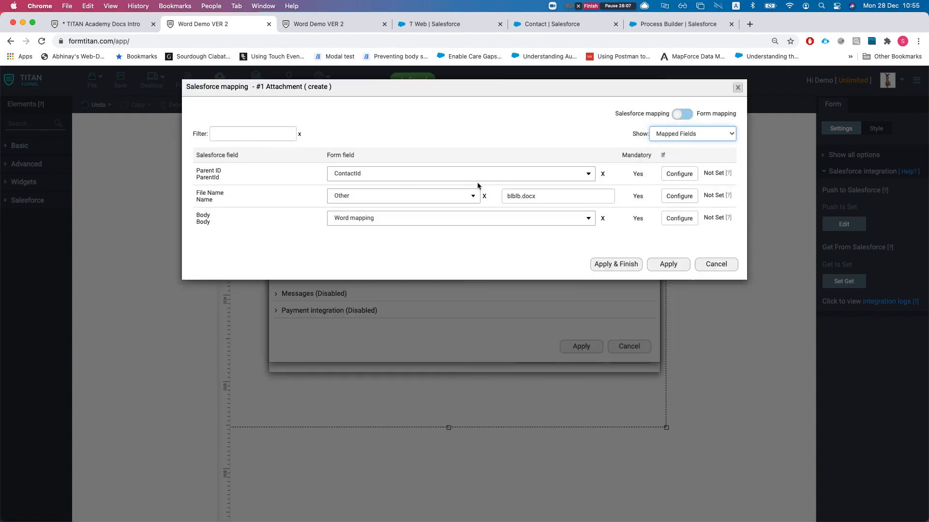
- Inspect the blblb.docx file name and the Body field's form-field choices, searching 'pdf'
{"action": "left_click", "coordinate": [503, 208]}
{"action": "mouse_move", "coordinate": [518, 196]}
{"action": "left_mouse_down"}
{"action": "mouse_move", "coordinate": [545, 196]}
{"action": "mouse_move", "coordinate": [502, 197]}
{"action": "left_mouse_up"}
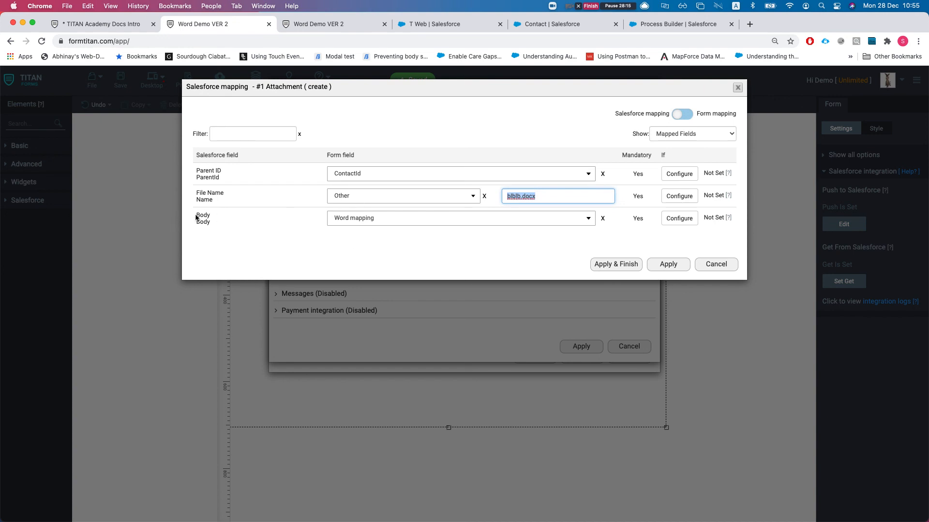
{"action": "left_click", "coordinate": [378, 222]}
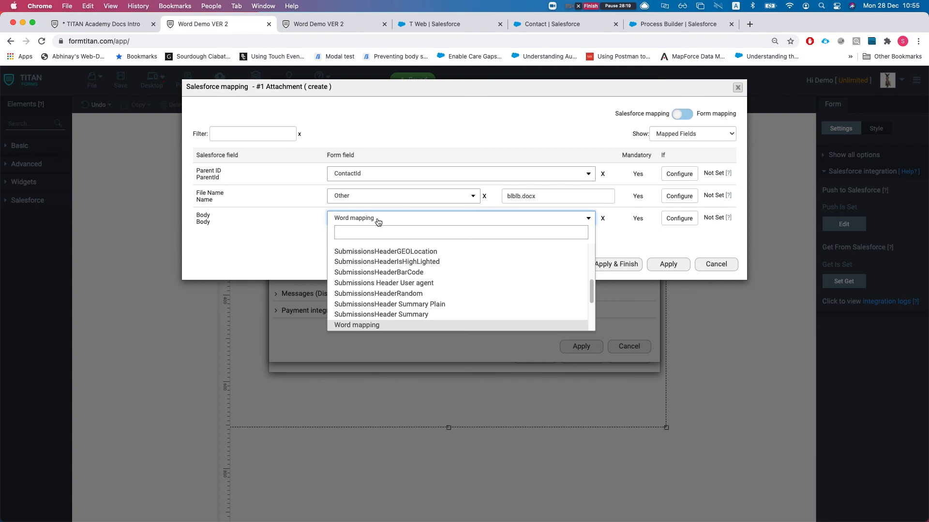
{"action": "type", "text": "psf"}
{"action": "key", "text": "BackSpace"}
{"action": "key", "text": "BackSpace"}
{"action": "key", "text": "BackSpace"}
{"action": "type", "text": "pdf"}
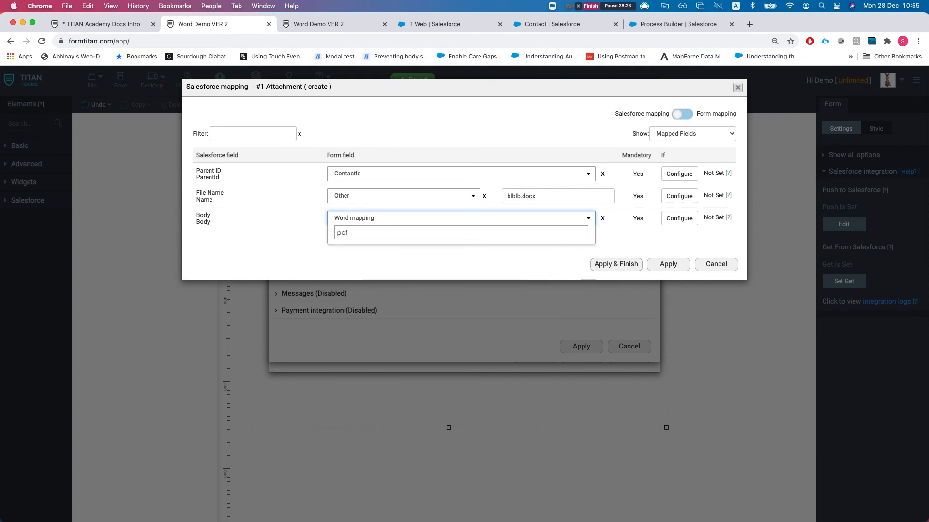
{"action": "key", "text": "BackSpace"}
{"action": "key", "text": "BackSpace"}
{"action": "key", "text": "BackSpace"}
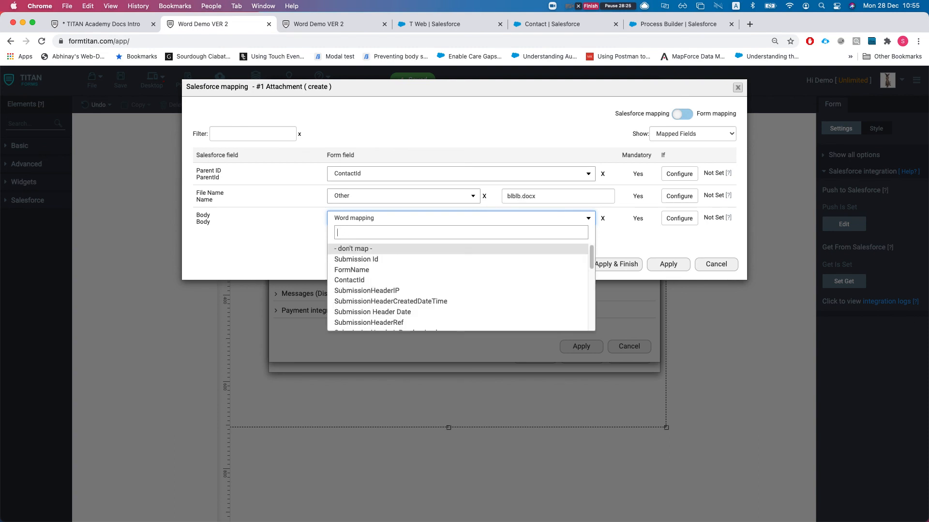
{"action": "left_click", "coordinate": [239, 222]}
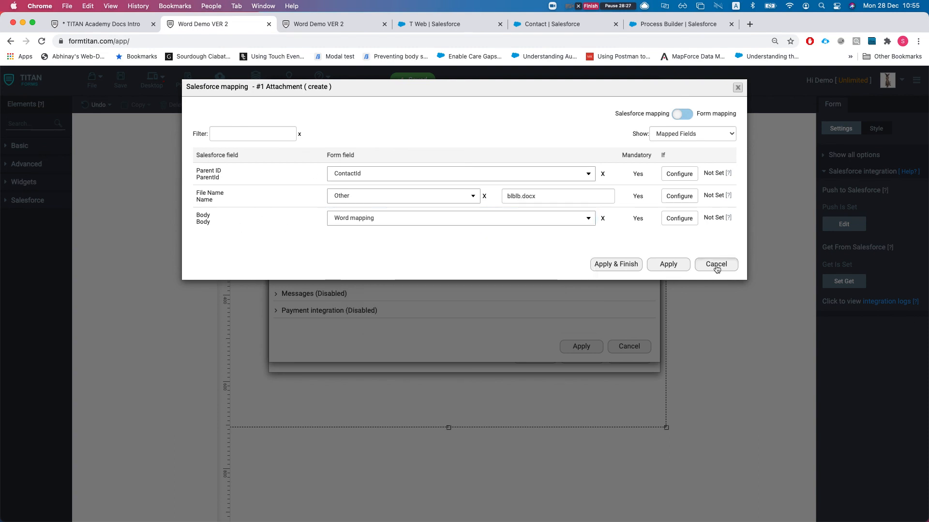
- Cancel out of the Attachment mapping unchanged and add another object to push
{"action": "left_click", "coordinate": [715, 264]}
{"action": "left_click", "coordinate": [629, 346]}
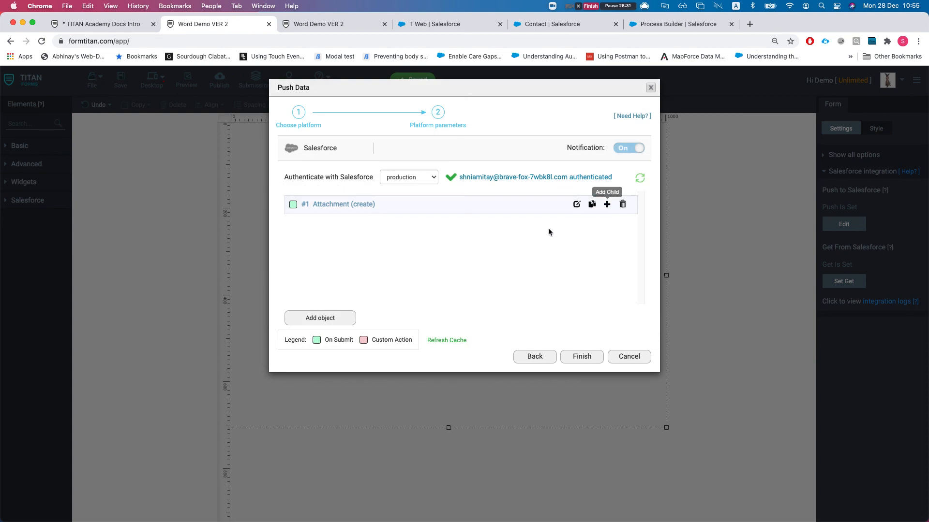
{"action": "left_click", "coordinate": [319, 318]}
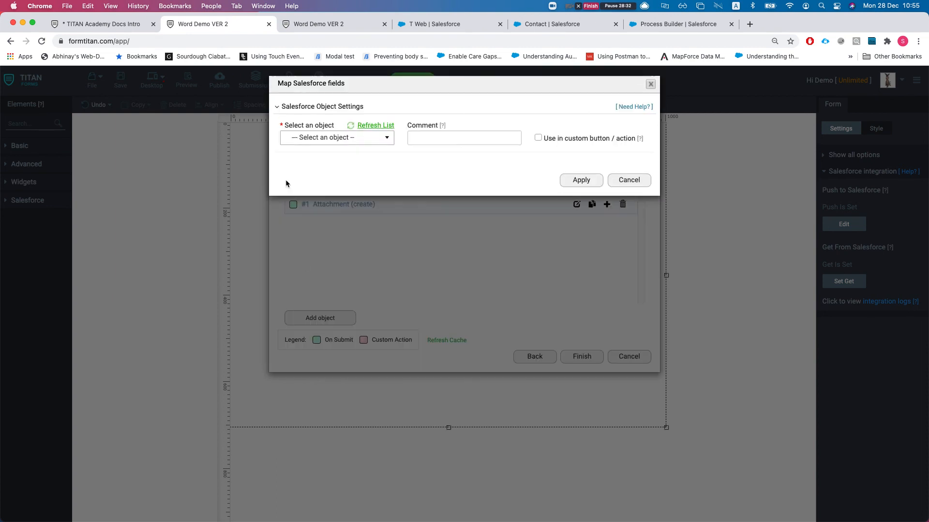
- Choose Files as the new Salesforce object to push
{"action": "left_click", "coordinate": [324, 141]}
{"action": "type", "text": "file"}
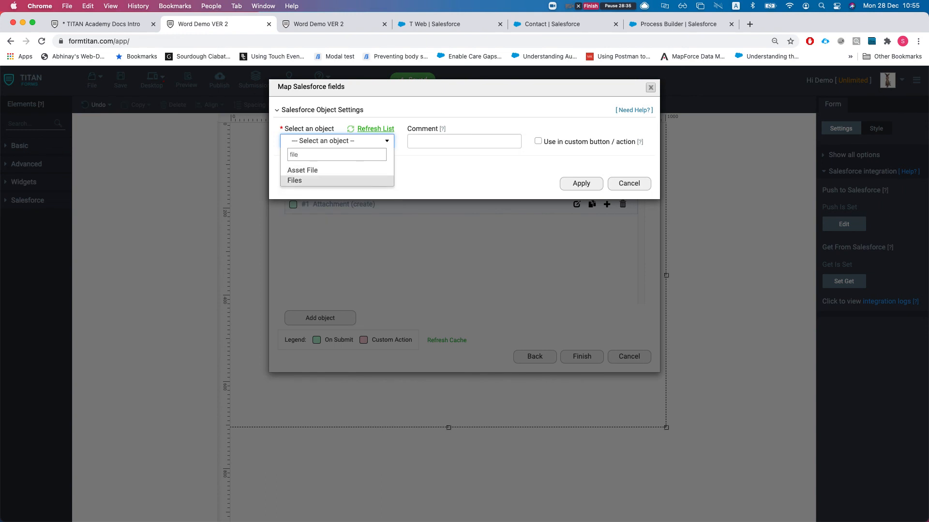
{"action": "left_click", "coordinate": [311, 180]}
- In the Files mapping table, filter by 'ver' and set Version Data to Word mapping
{"action": "left_click", "coordinate": [314, 197]}
{"action": "left_click", "coordinate": [322, 242]}
{"action": "left_click", "coordinate": [255, 134]}
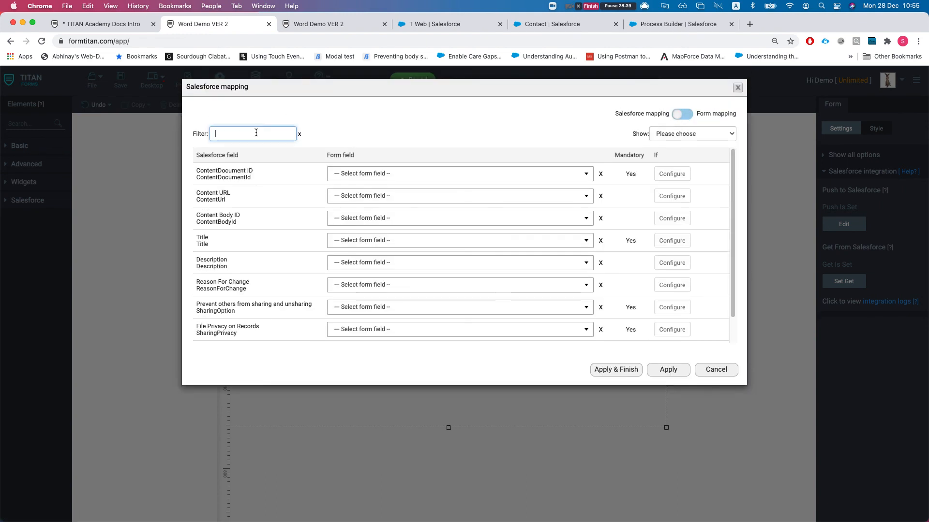
{"action": "type", "text": "ver"}
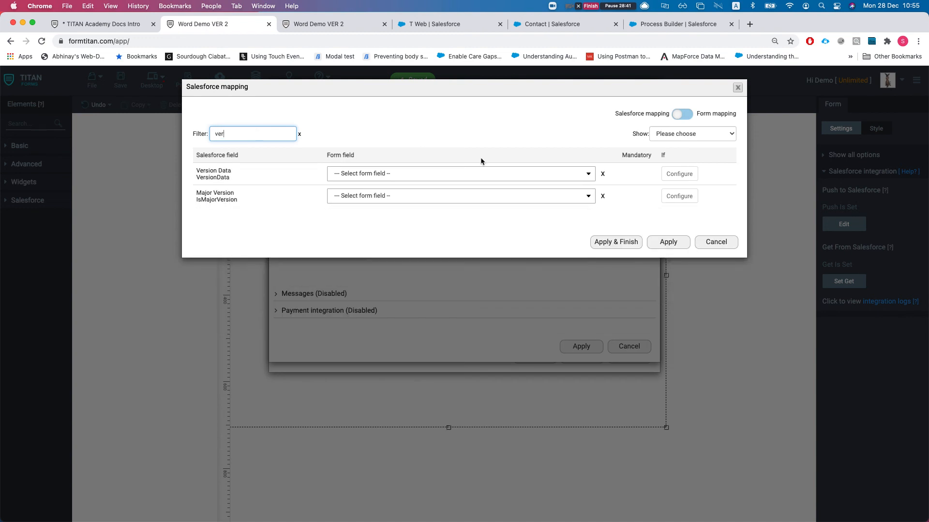
{"action": "left_click", "coordinate": [451, 179]}
{"action": "type", "text": "word"}
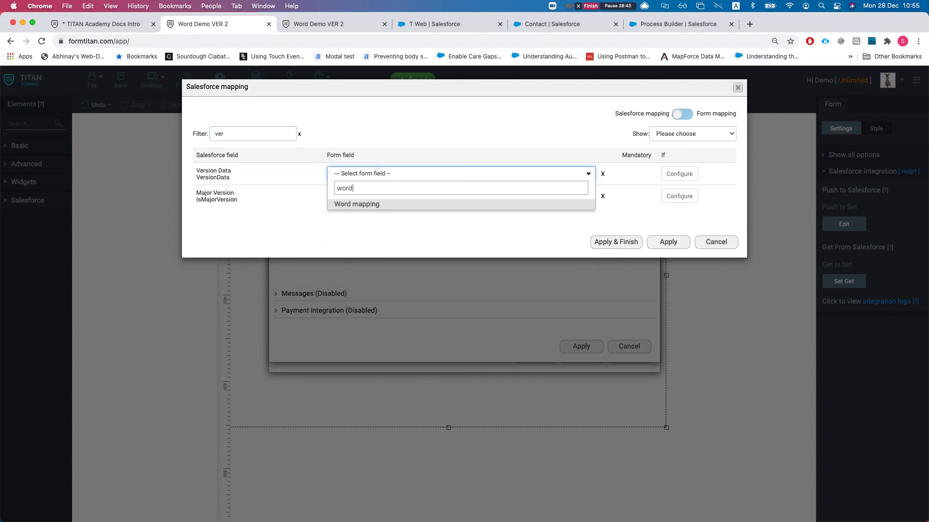
{"action": "key", "text": "Return"}
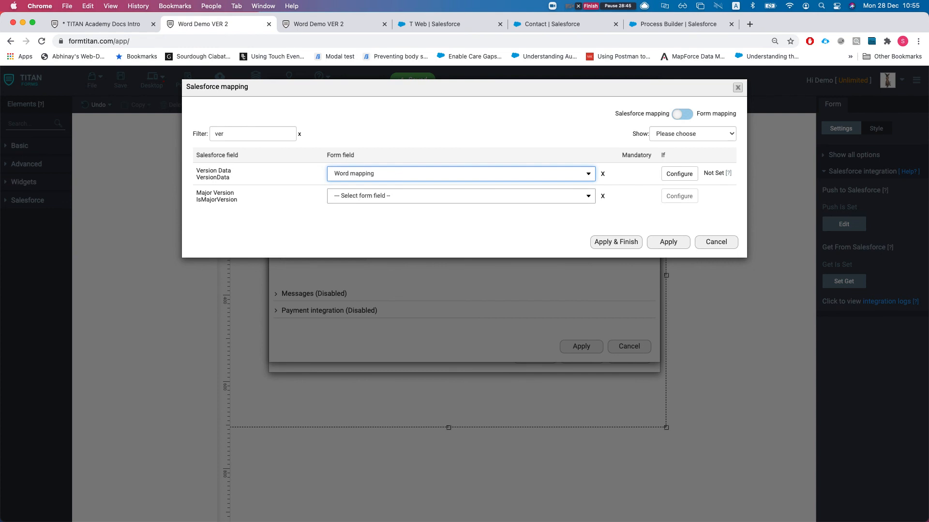